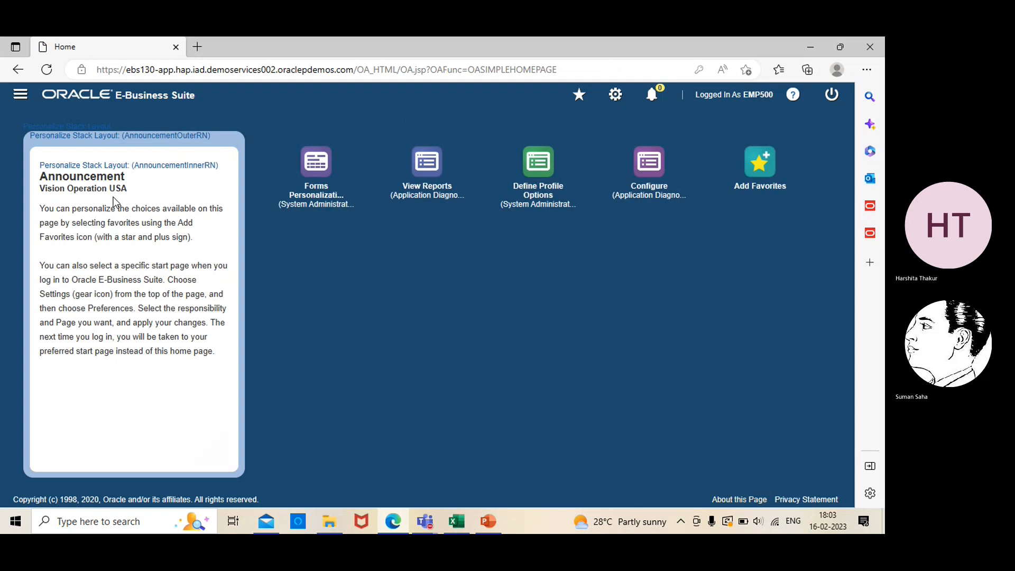
- Navigate EBS demo resp > Setup > Financials > Accounting Setup Manager to the Accounting Setups page
{"action": "left_click", "coordinate": [20, 95]}
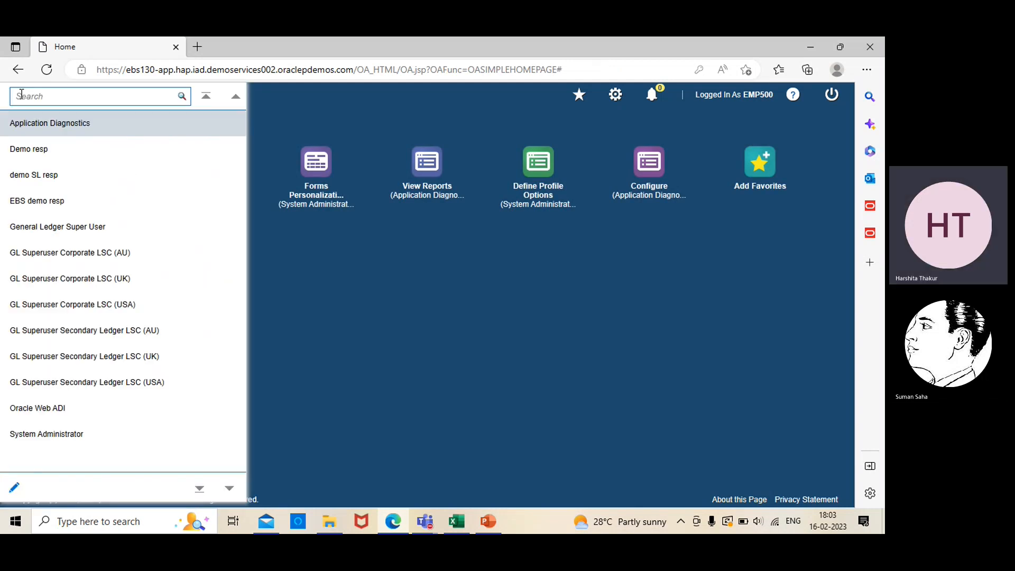
{"action": "left_click", "coordinate": [33, 202]}
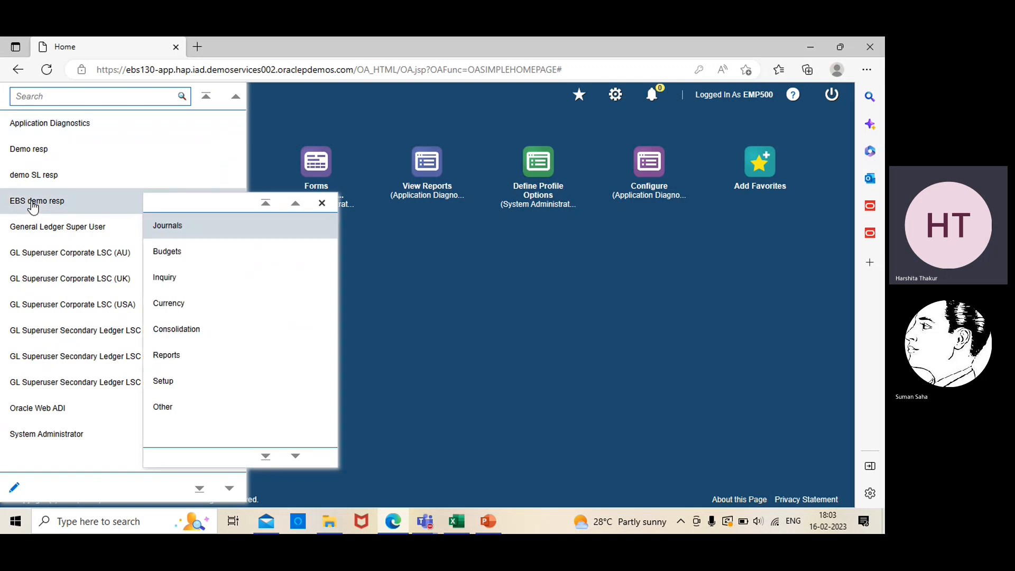
{"action": "left_click", "coordinate": [179, 382]}
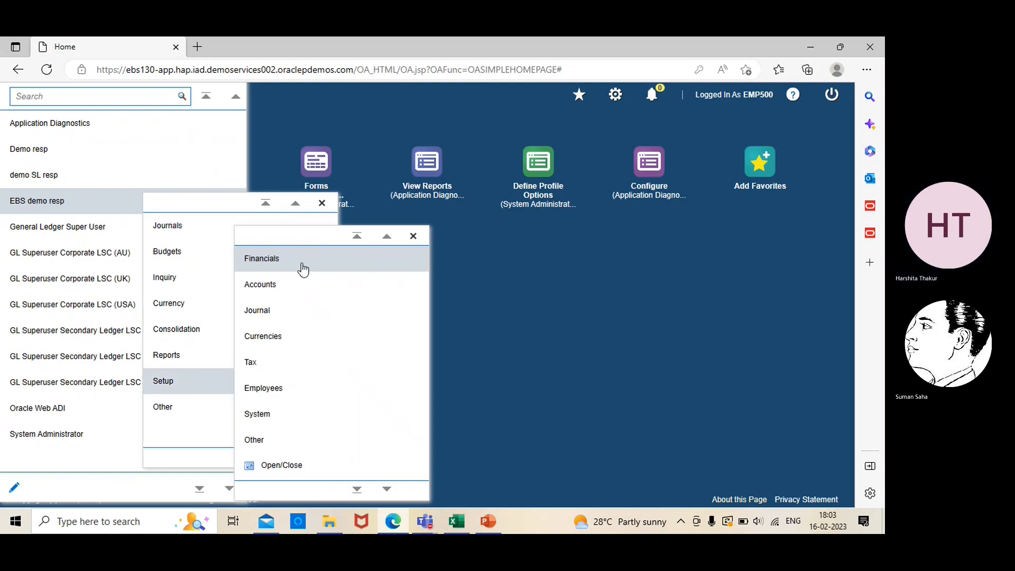
{"action": "left_click", "coordinate": [303, 269]}
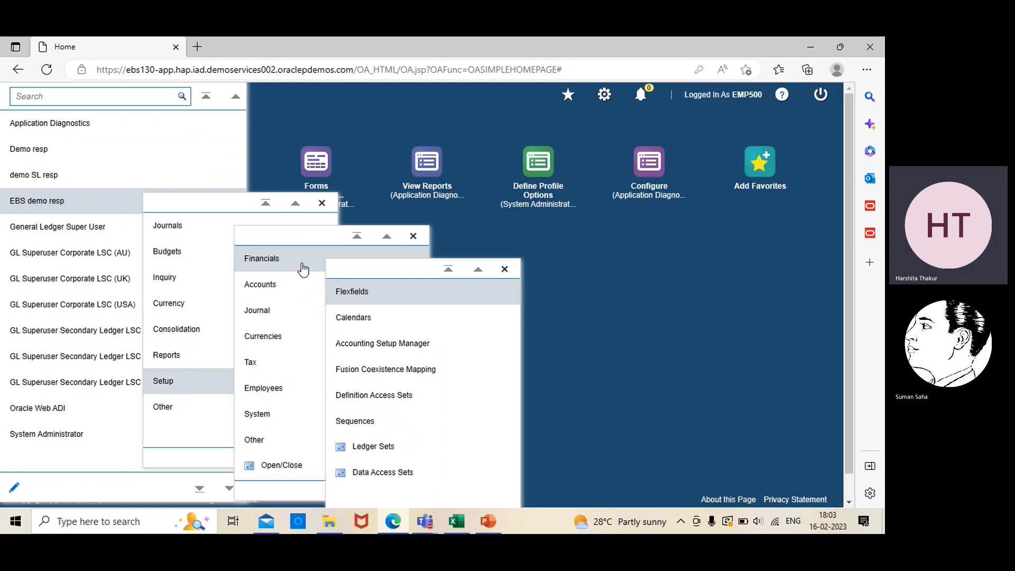
{"action": "left_click", "coordinate": [357, 343]}
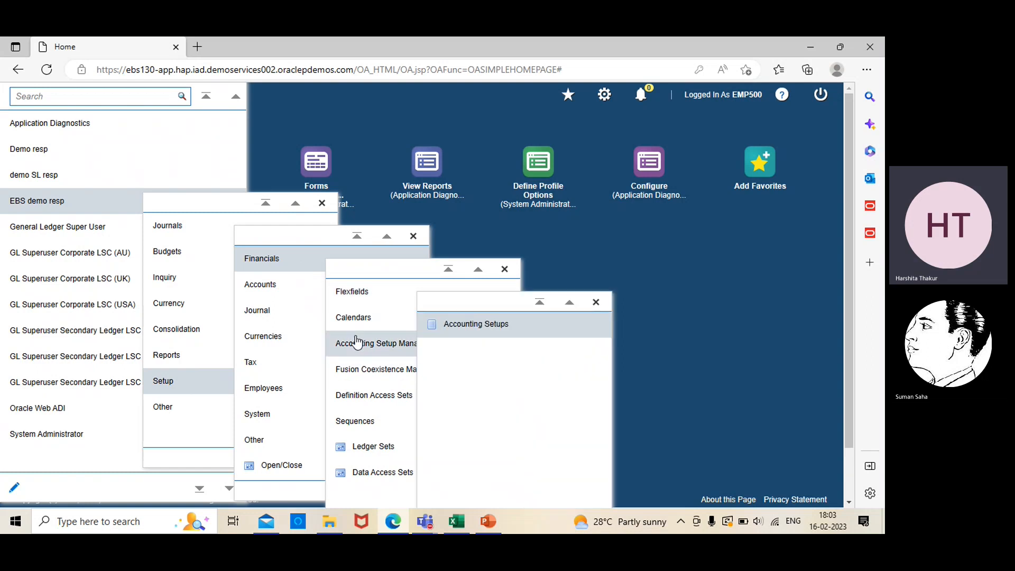
{"action": "left_click", "coordinate": [463, 328]}
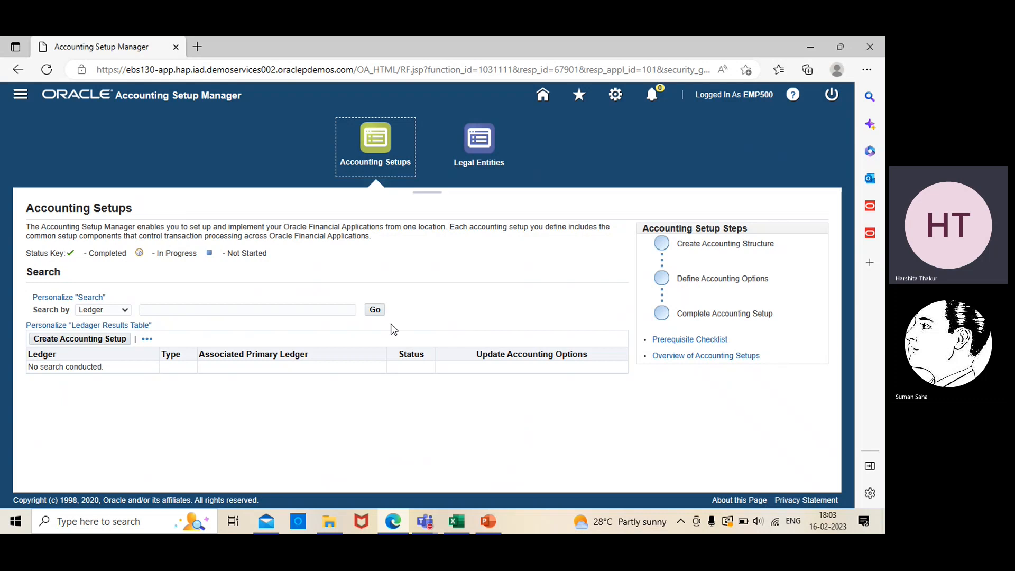
- Search ledgers for 'ebs' and open the Accounting Options page of the EBS PL ledger
{"action": "left_click", "coordinate": [328, 310]}
{"action": "type", "text": "ebs"}
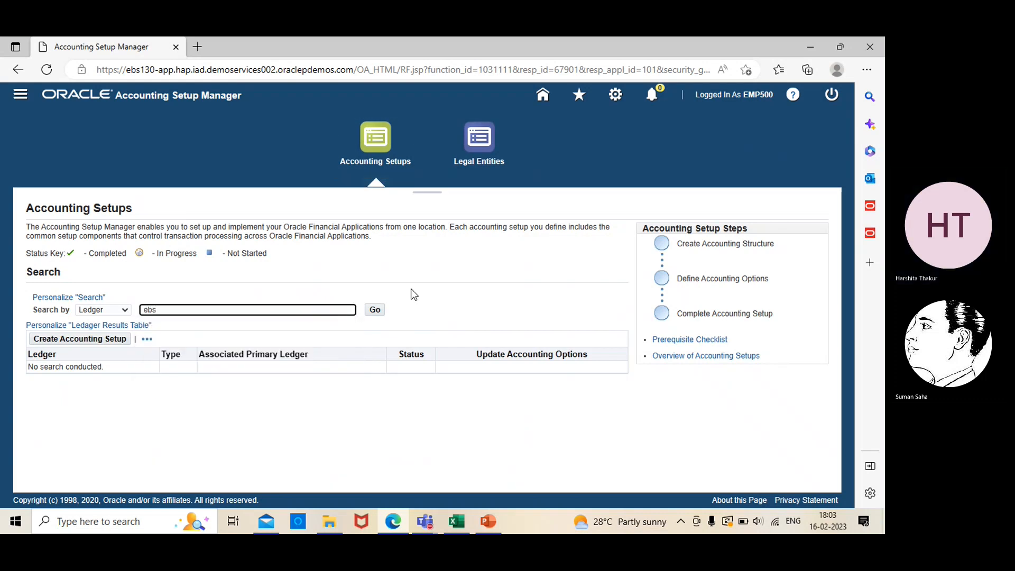
{"action": "left_click", "coordinate": [377, 312]}
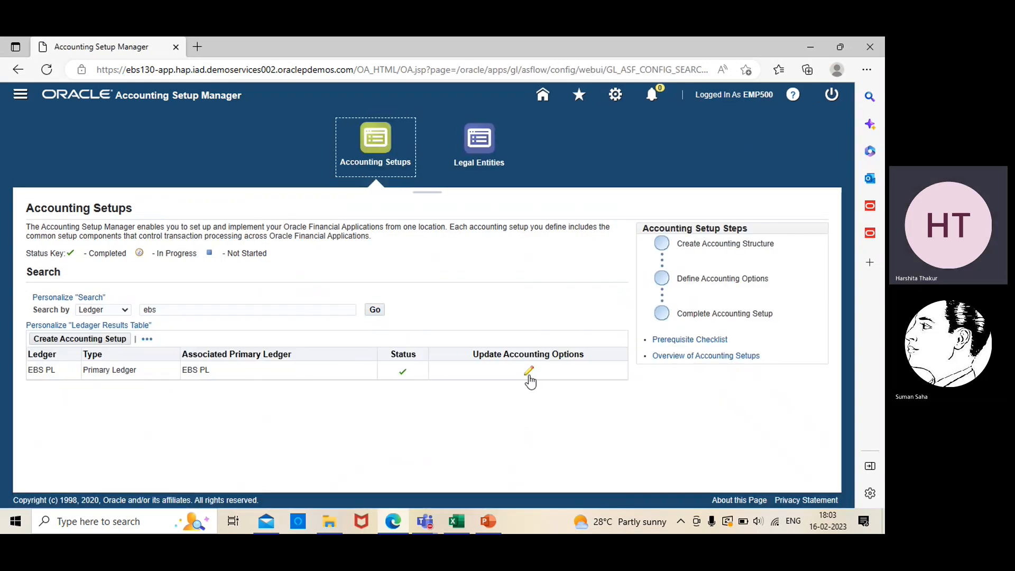
{"action": "left_click", "coordinate": [529, 373]}
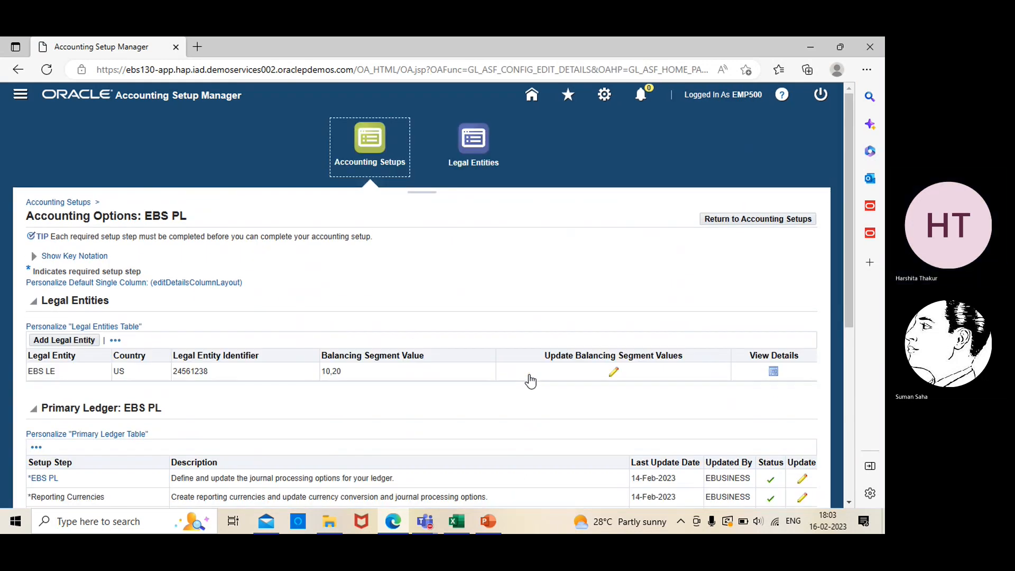
{"action": "scroll", "coordinate": [850, 505], "scroll_direction": "down", "scroll_amount": 3}
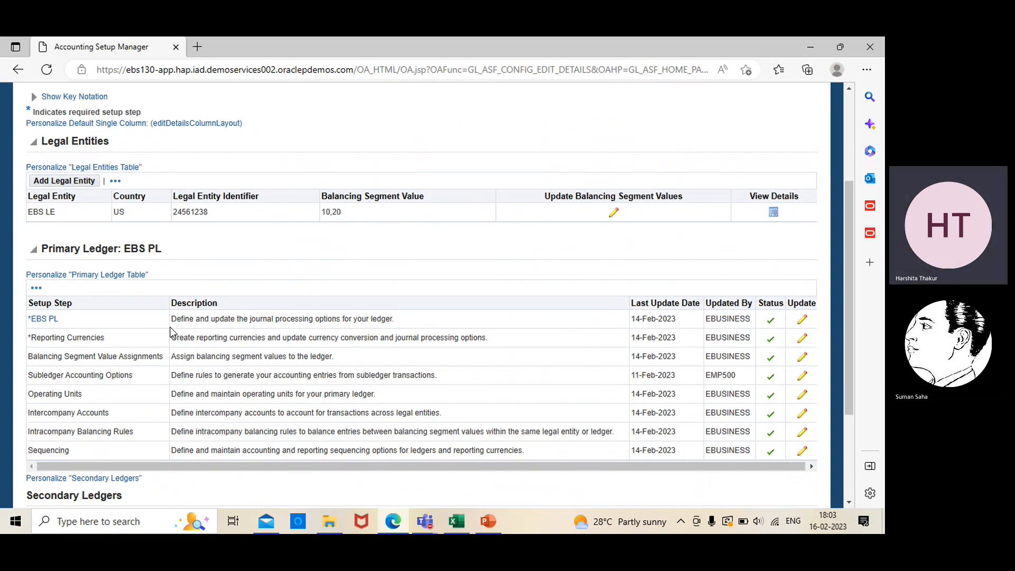
- Update EBS PL, advance to Ledger Options, and bring up the Suspense Account lookup
{"action": "left_click", "coordinate": [802, 320]}
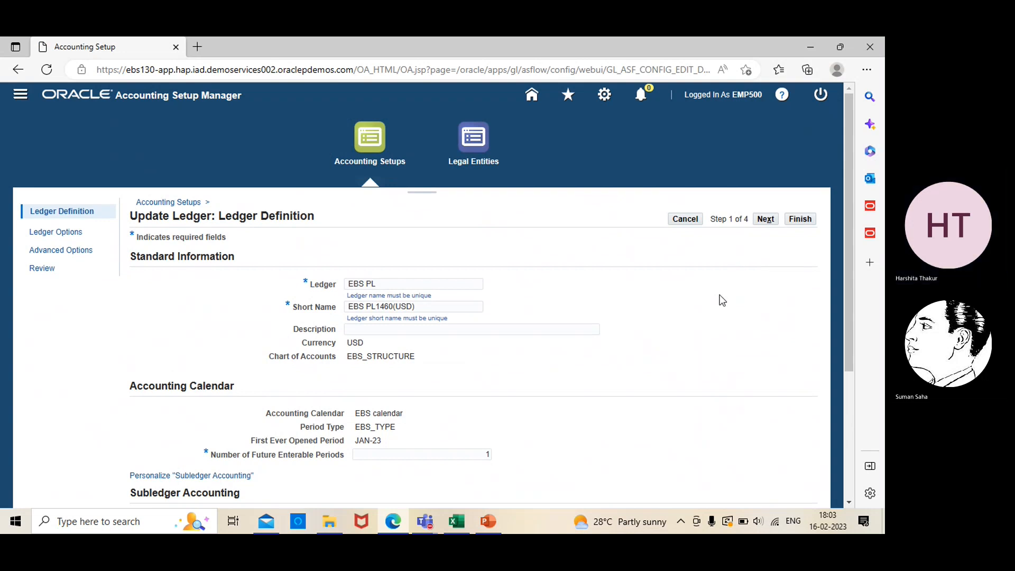
{"action": "left_click", "coordinate": [767, 220]}
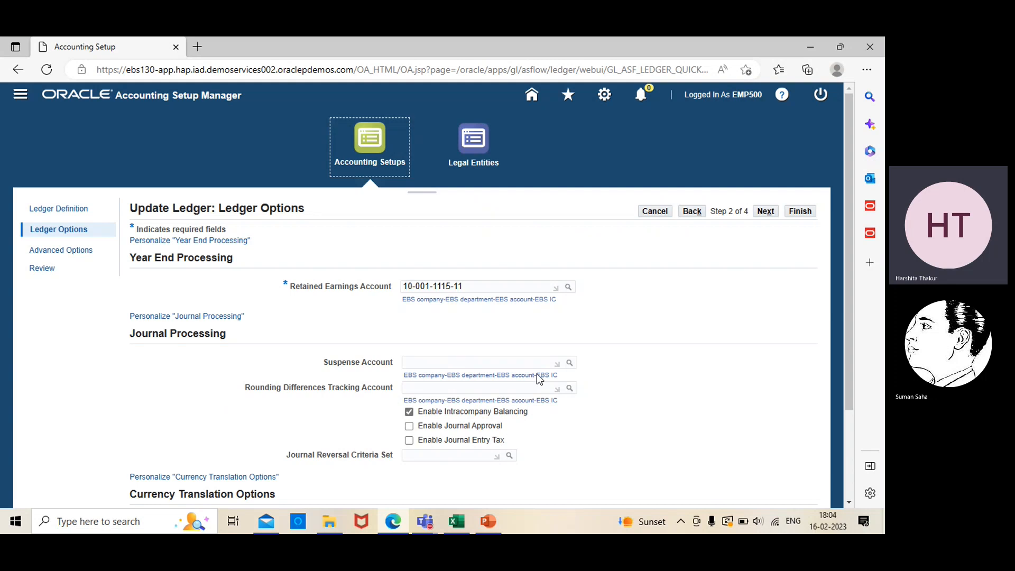
{"action": "left_click", "coordinate": [569, 364]}
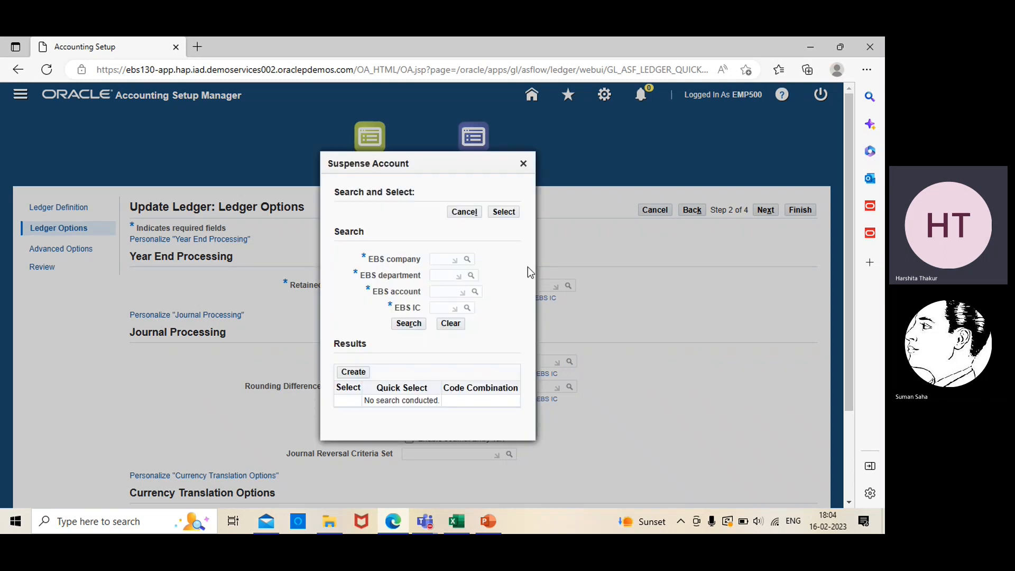
- Choose company 10 and department 000 for the suspense account segments
{"action": "left_click", "coordinate": [468, 259]}
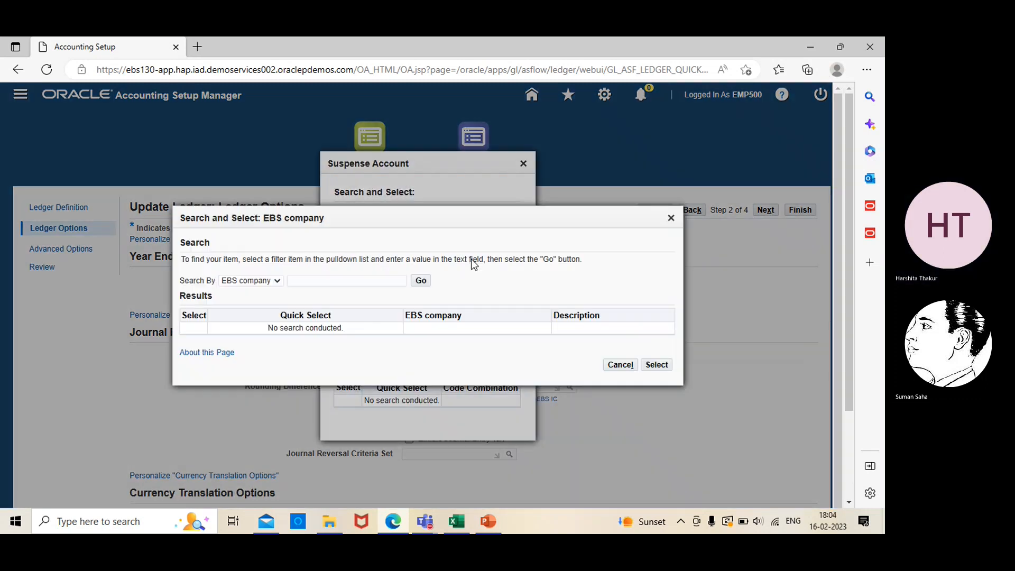
{"action": "left_click", "coordinate": [421, 280]}
{"action": "left_click", "coordinate": [198, 298]}
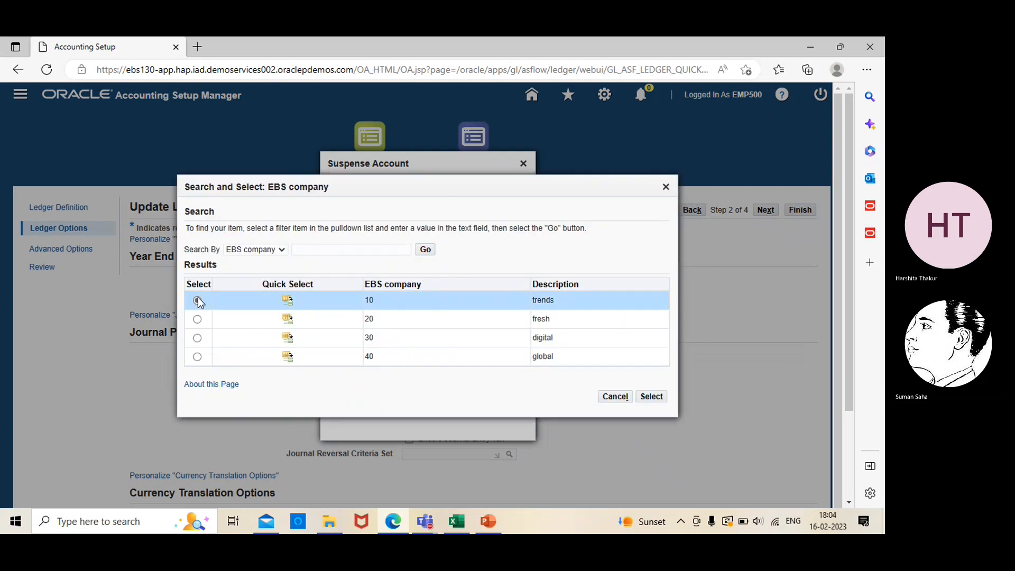
{"action": "left_click", "coordinate": [643, 397]}
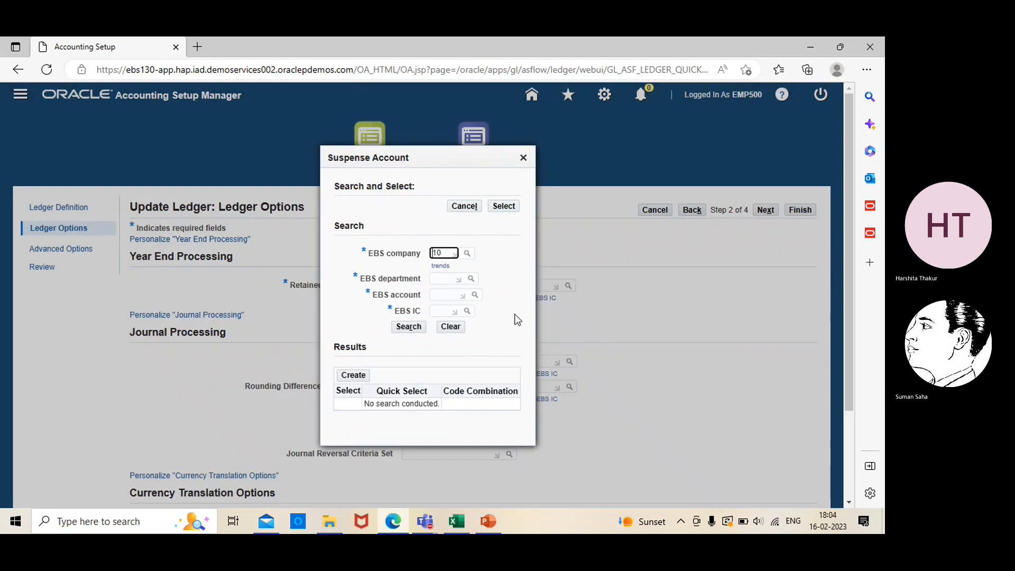
{"action": "left_click", "coordinate": [436, 295]}
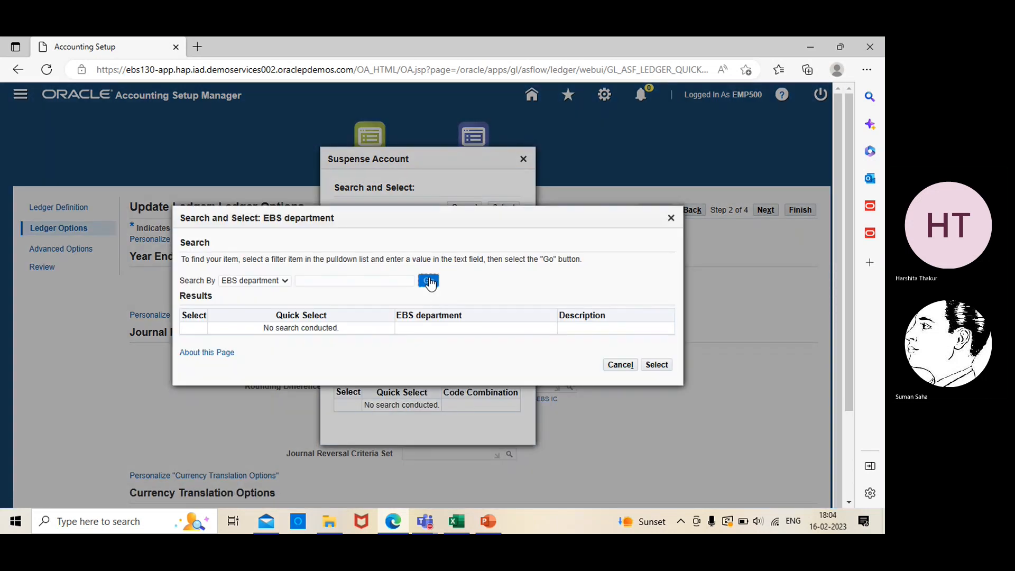
{"action": "left_click", "coordinate": [429, 282]}
{"action": "left_click", "coordinate": [197, 310]}
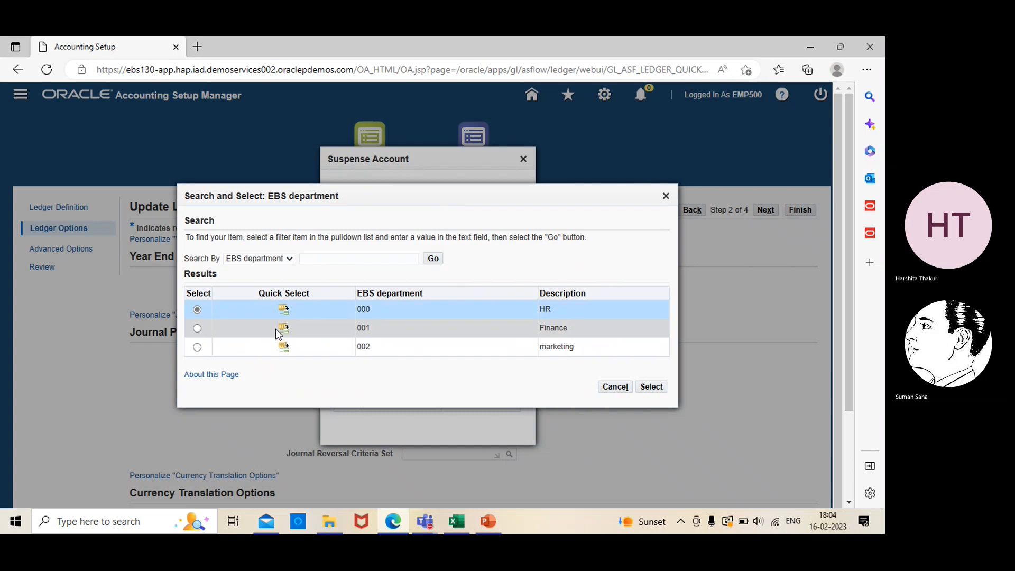
{"action": "left_click", "coordinate": [650, 387]}
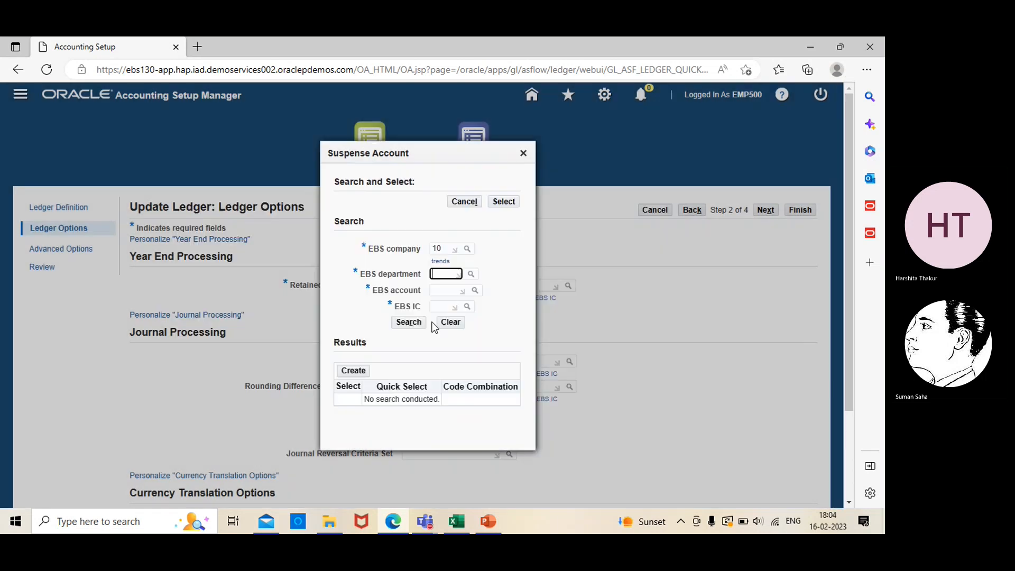
{"action": "left_click", "coordinate": [475, 303]}
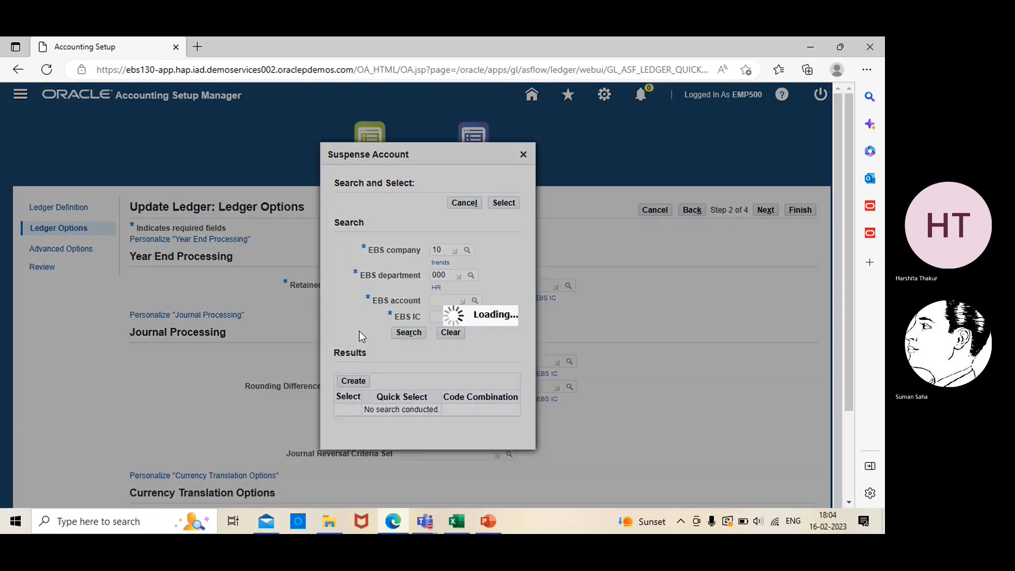
{"action": "left_click", "coordinate": [416, 281]}
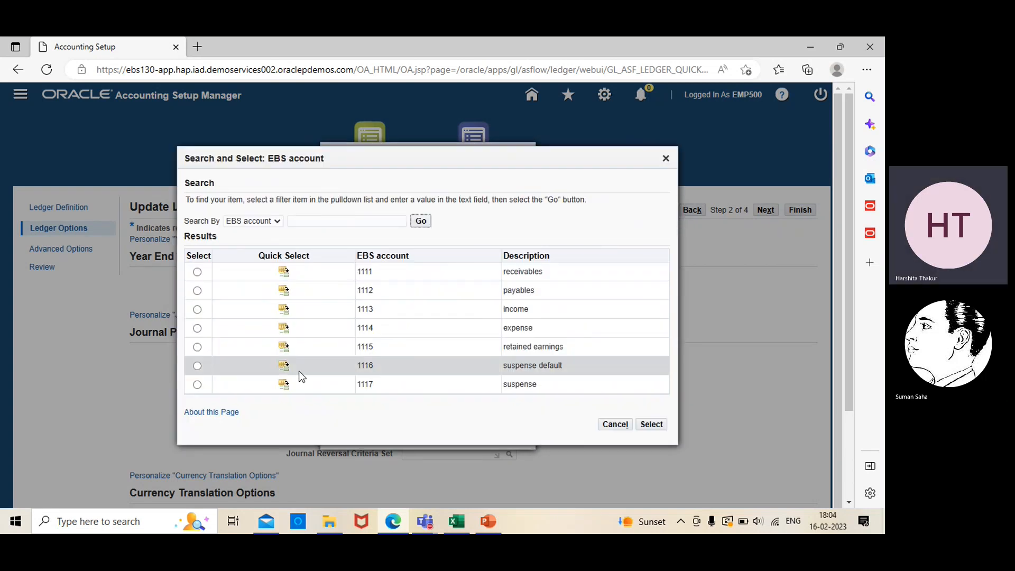
{"action": "left_click", "coordinate": [198, 366]}
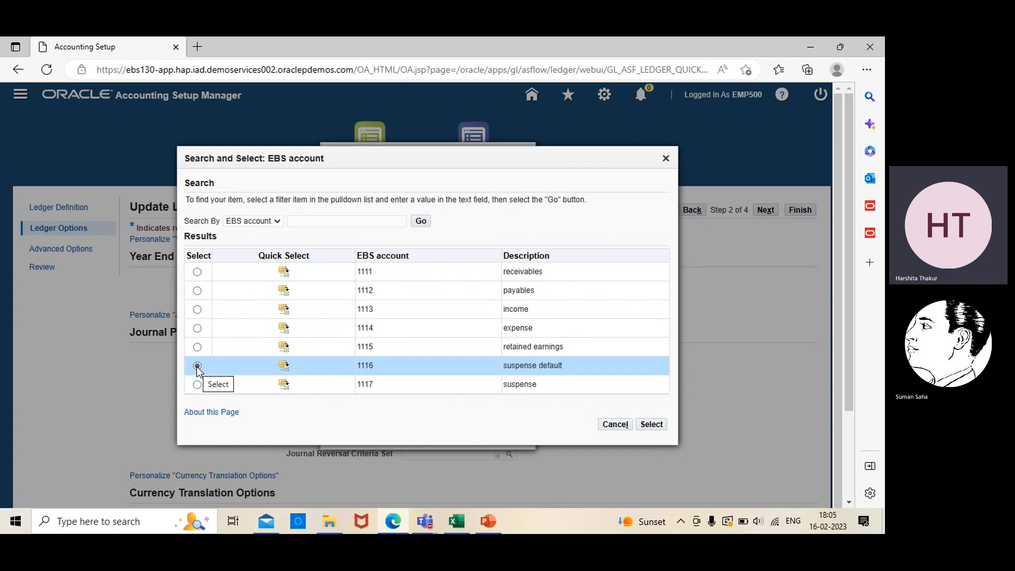
{"action": "left_click", "coordinate": [652, 425]}
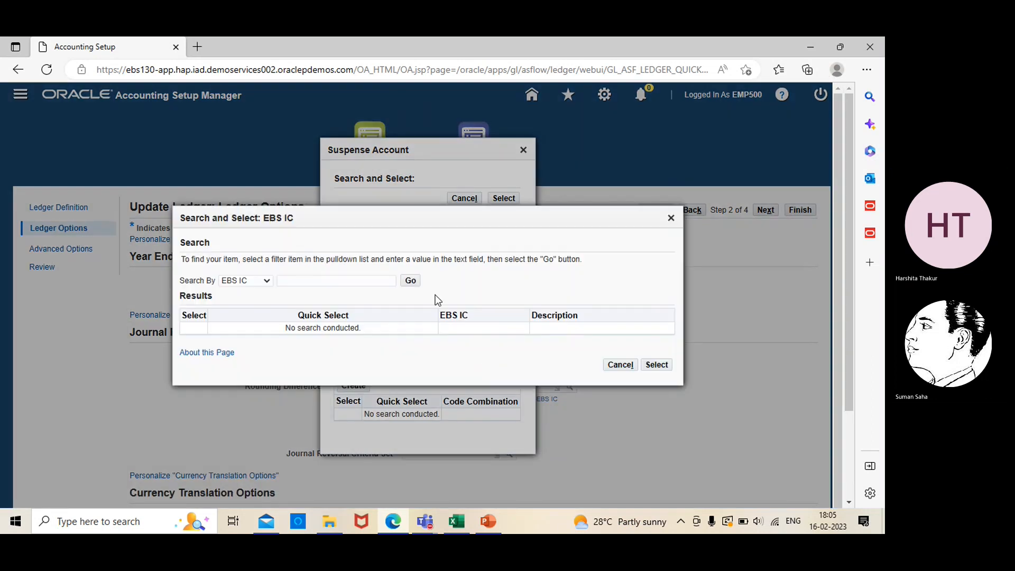
{"action": "left_click", "coordinate": [411, 280]}
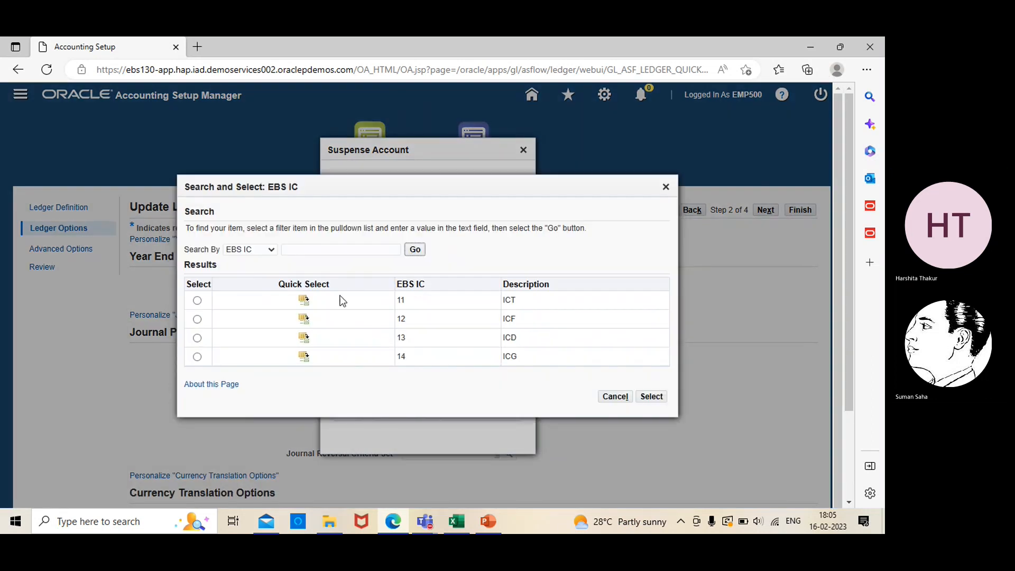
{"action": "left_click", "coordinate": [197, 300]}
{"action": "left_click", "coordinate": [651, 401]}
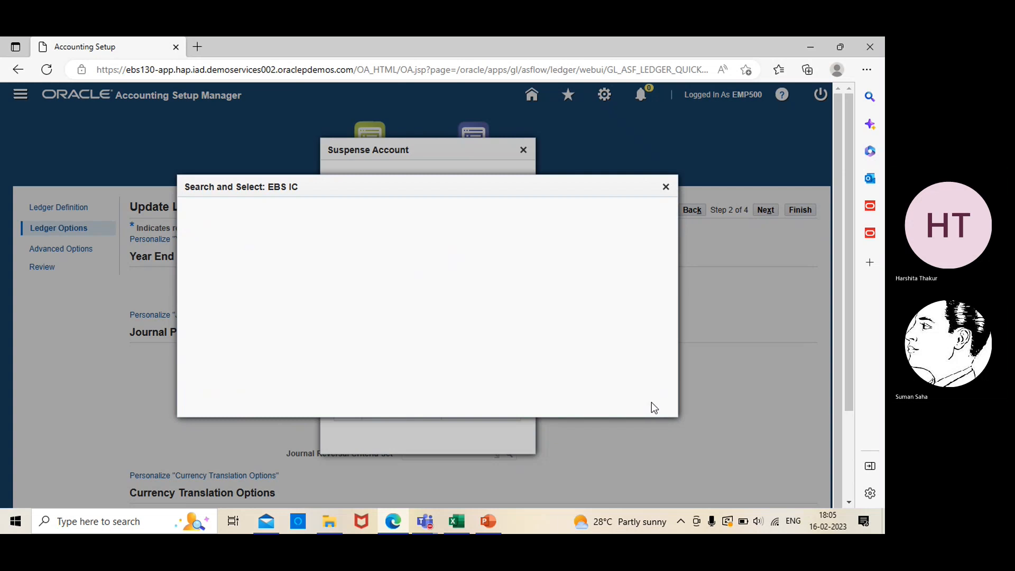
{"action": "left_click", "coordinate": [353, 389]}
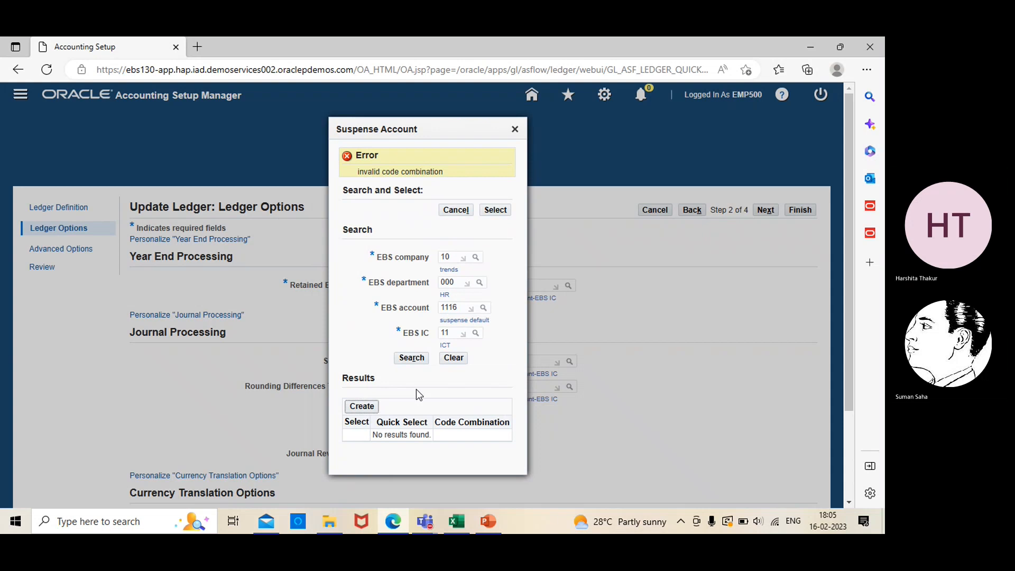
- Retry searching and creating the combination, then close and reopen a blank Suspense Account lookup
{"action": "scroll", "coordinate": [513, 408], "scroll_direction": "down", "scroll_amount": 2}
{"action": "scroll", "coordinate": [512, 408], "scroll_direction": "up", "scroll_amount": 2}
{"action": "left_click", "coordinate": [399, 360]}
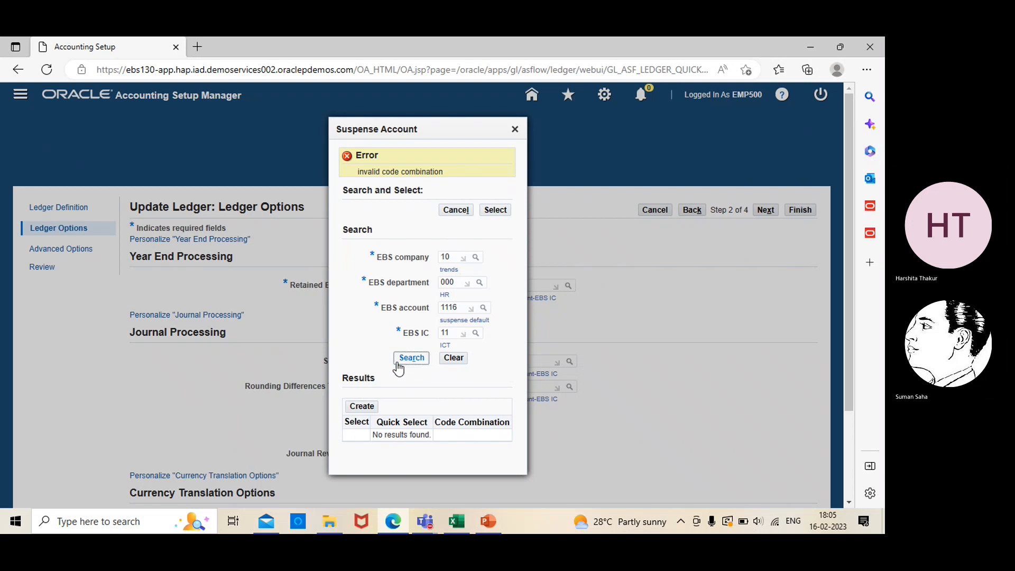
{"action": "left_click", "coordinate": [418, 345]}
{"action": "left_click", "coordinate": [360, 393]}
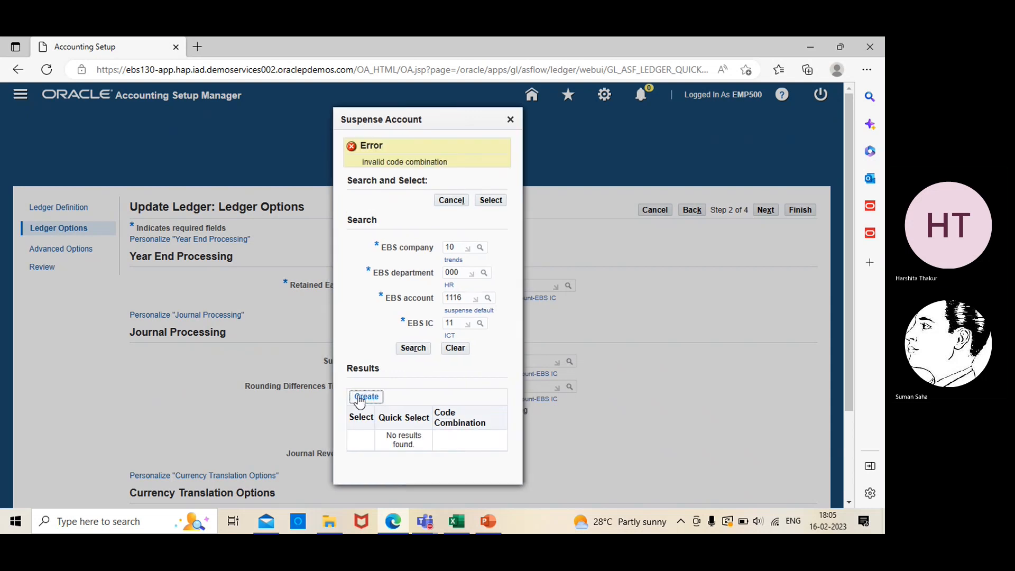
{"action": "left_click", "coordinate": [510, 121]}
{"action": "left_click", "coordinate": [569, 362]}
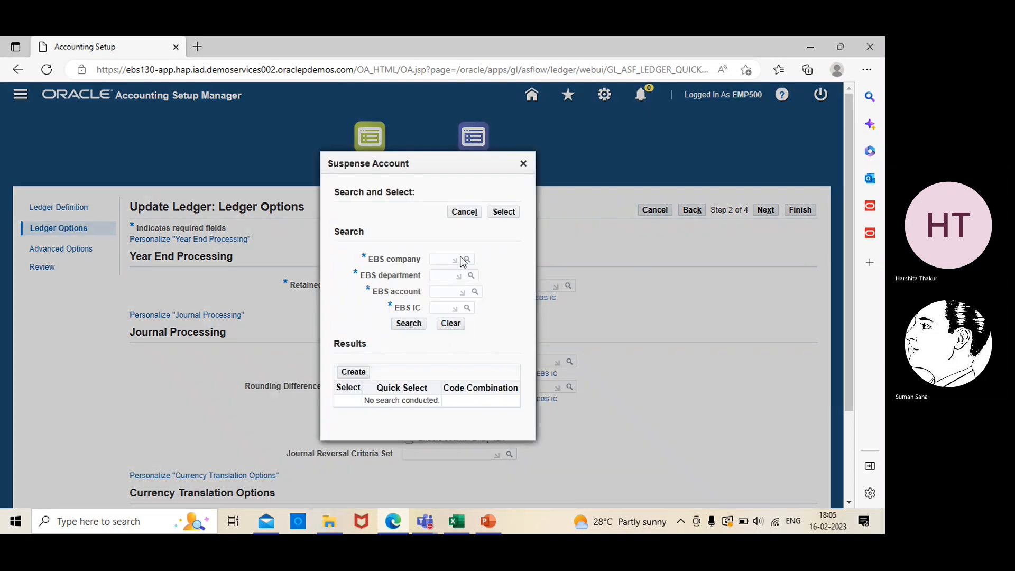
- Choose company 10 and department 001 for the suspense account segments
{"action": "left_click", "coordinate": [466, 260]}
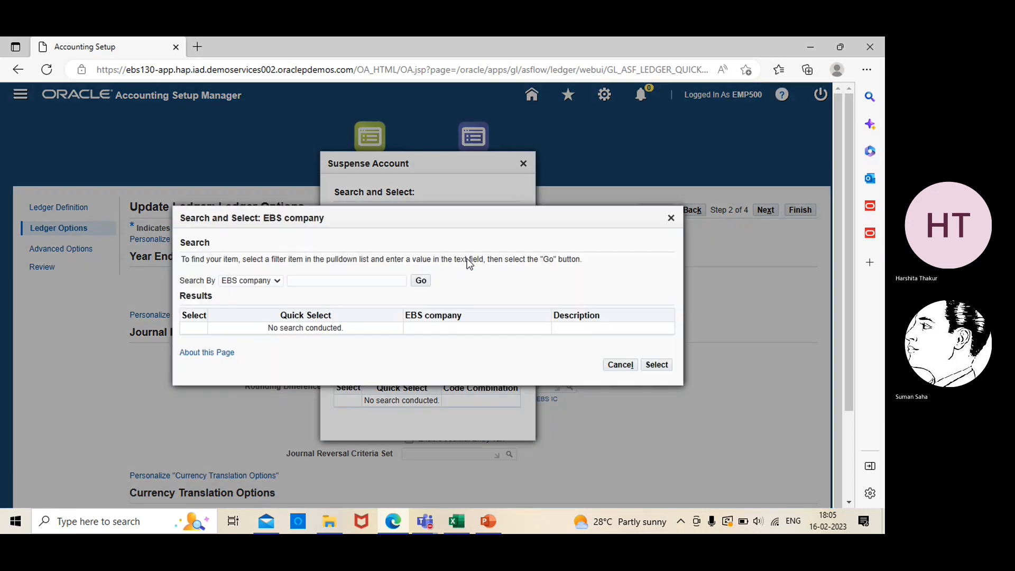
{"action": "left_click", "coordinate": [420, 280]}
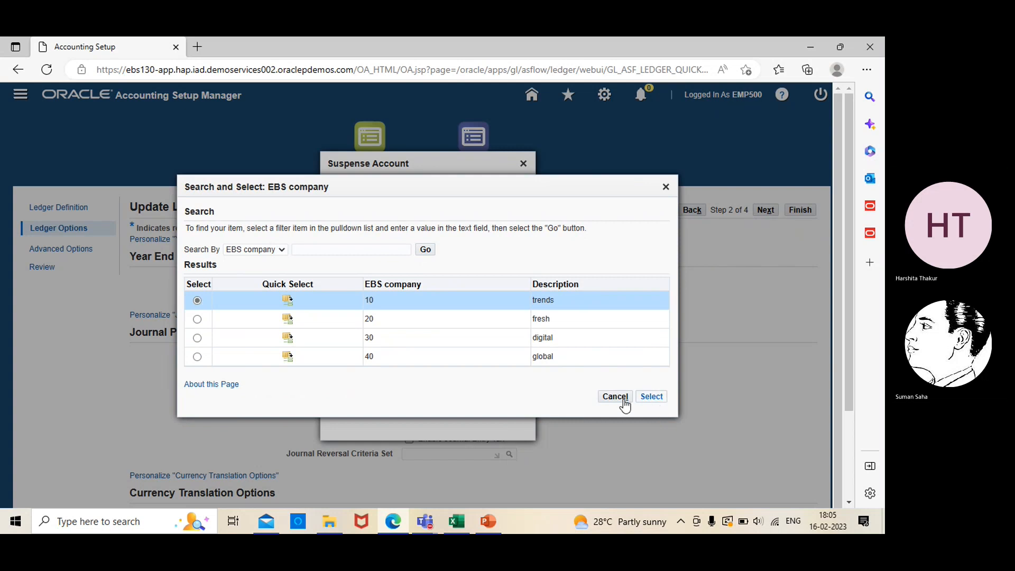
{"action": "left_click", "coordinate": [653, 397]}
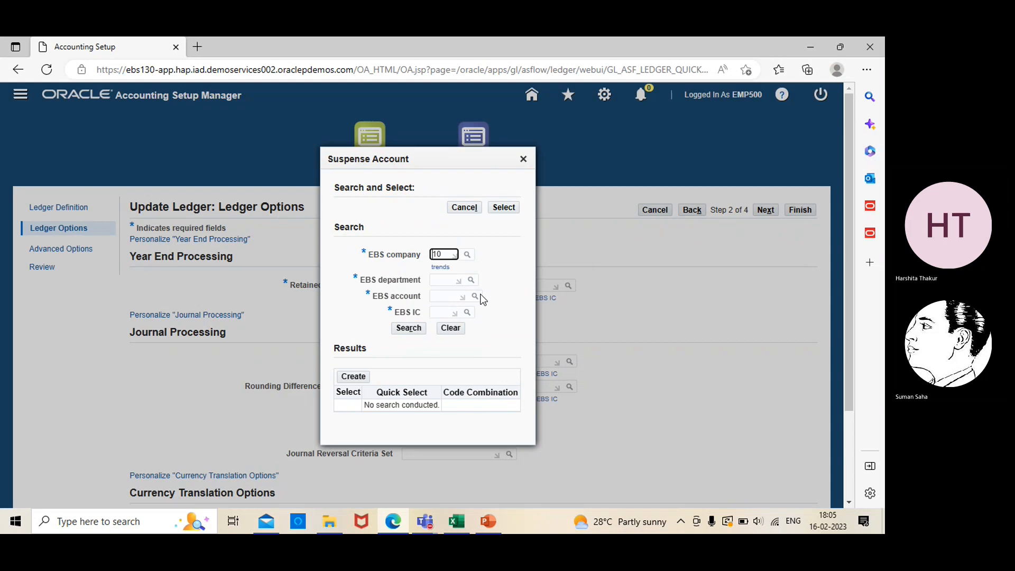
{"action": "left_click", "coordinate": [471, 281]}
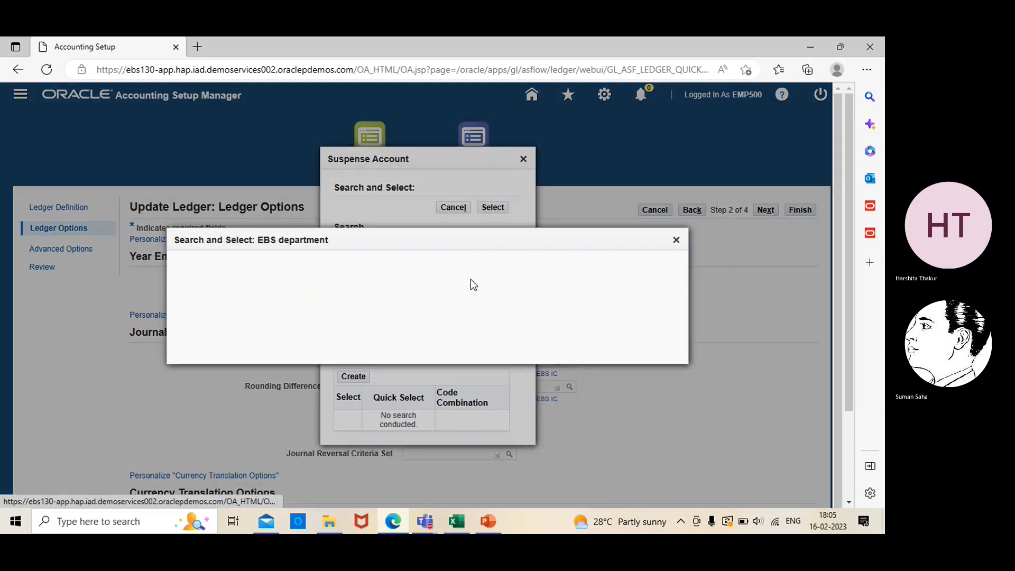
{"action": "left_click", "coordinate": [428, 281]}
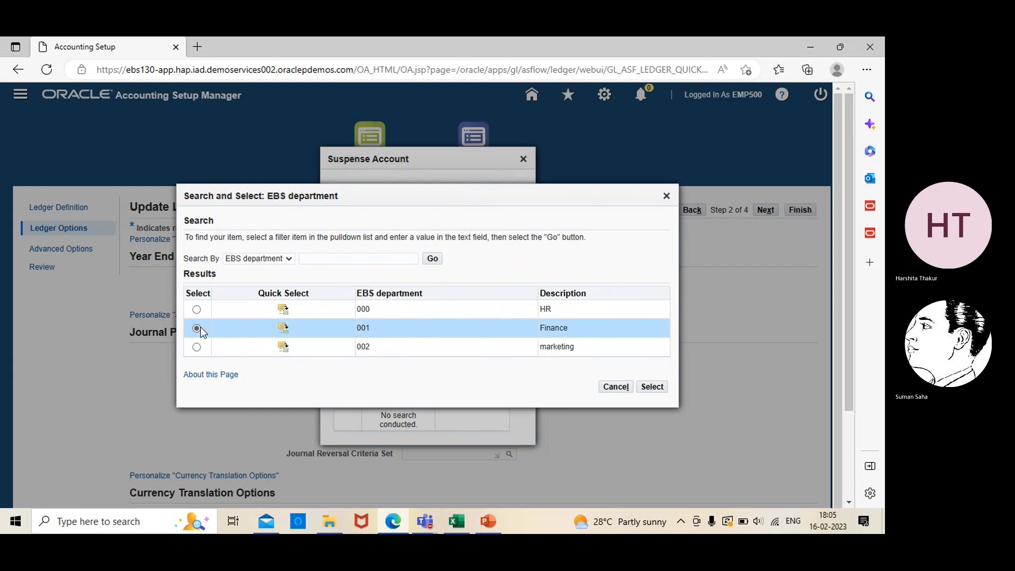
{"action": "left_click", "coordinate": [651, 386]}
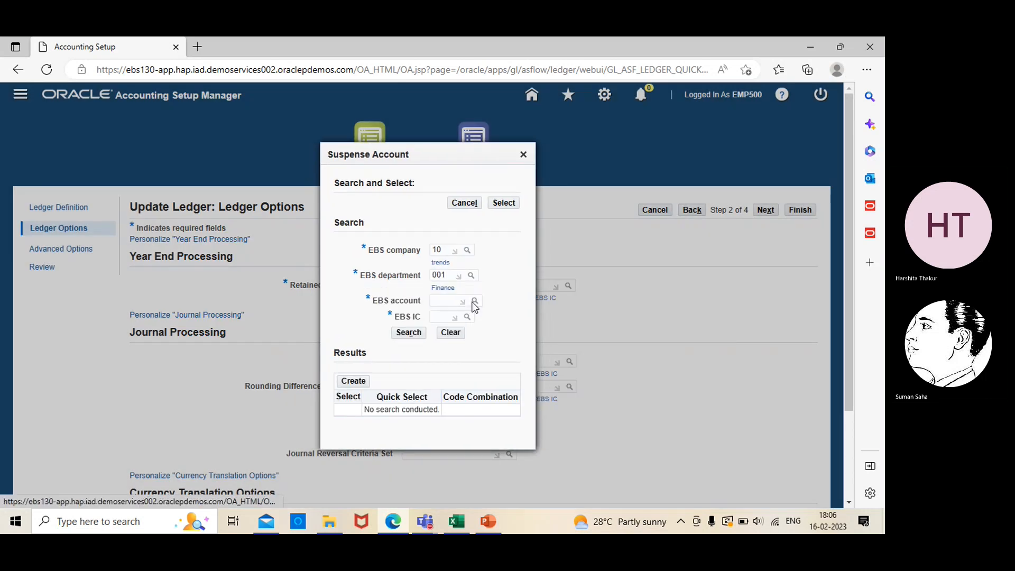
- Choose account 1116 and intercompany 11 to complete the suspense combination
{"action": "left_click", "coordinate": [474, 302]}
{"action": "left_click", "coordinate": [416, 281]}
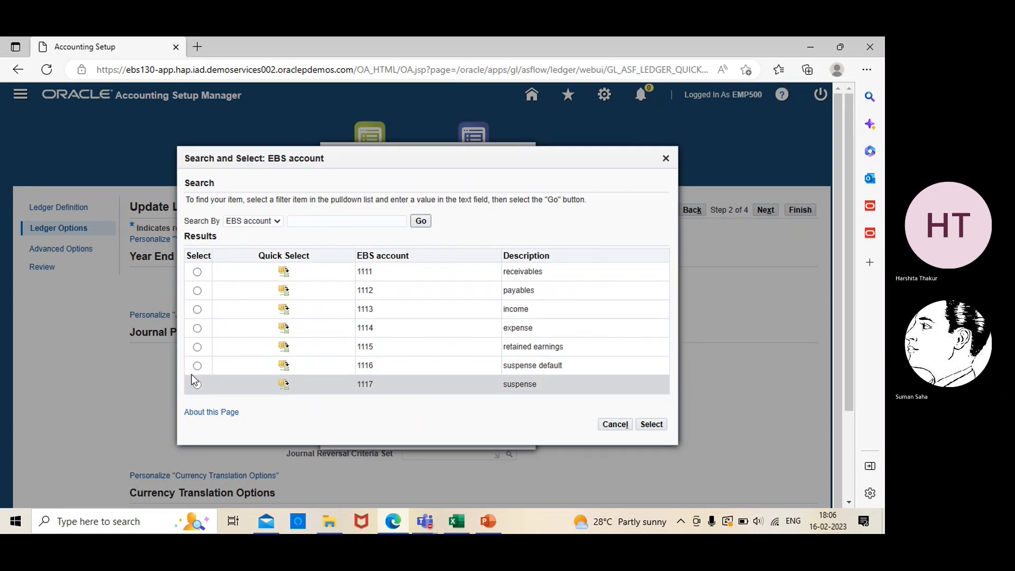
{"action": "left_click", "coordinate": [198, 366]}
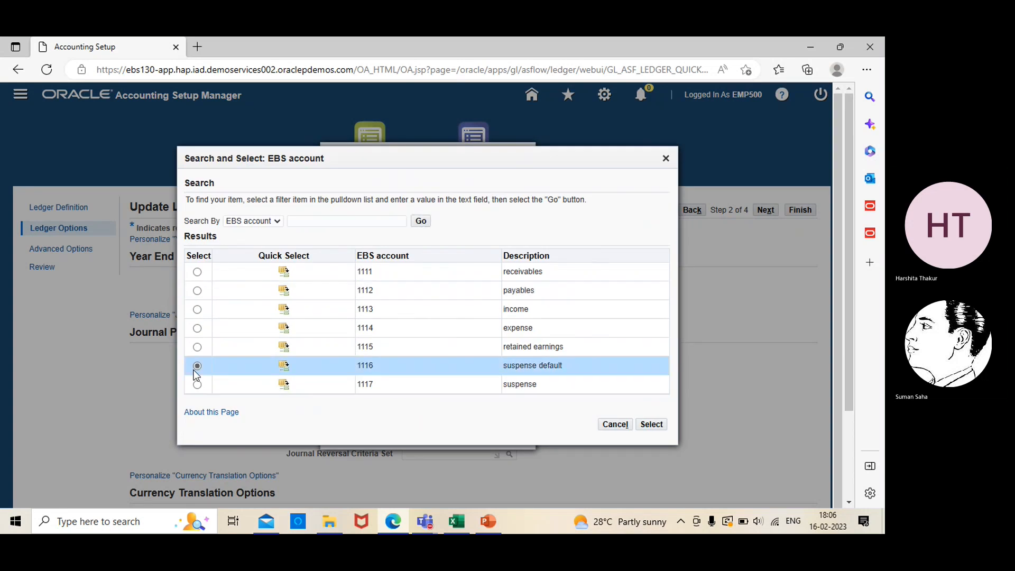
{"action": "left_click", "coordinate": [651, 424]}
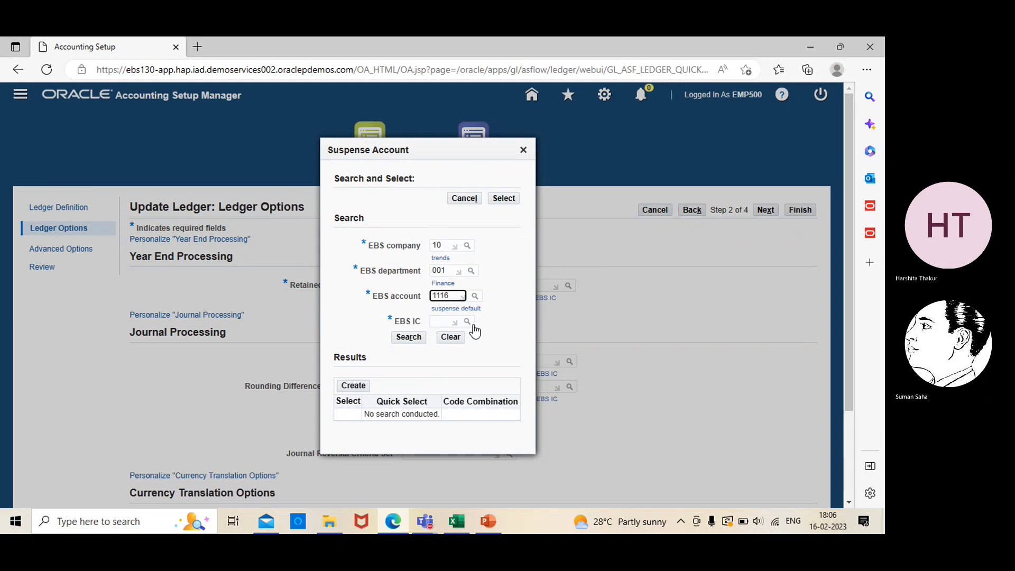
{"action": "left_click", "coordinate": [396, 333]}
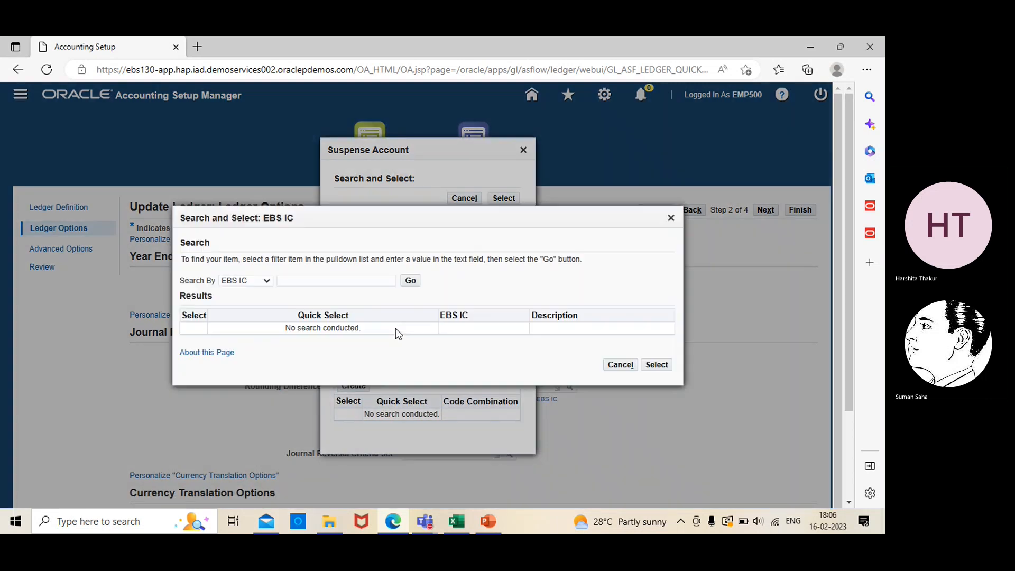
{"action": "left_click", "coordinate": [411, 281]}
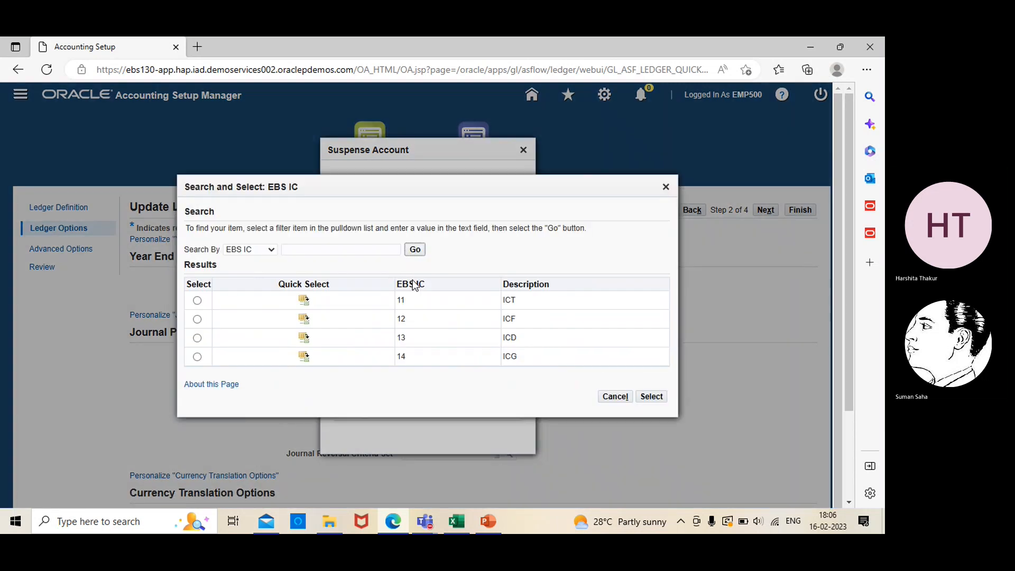
{"action": "left_click", "coordinate": [197, 301]}
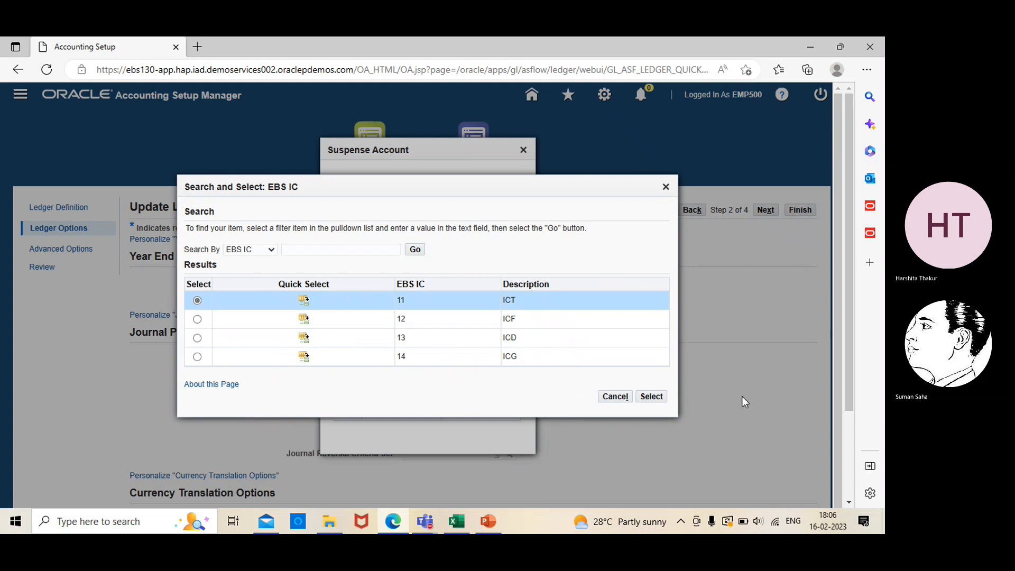
{"action": "left_click", "coordinate": [655, 398]}
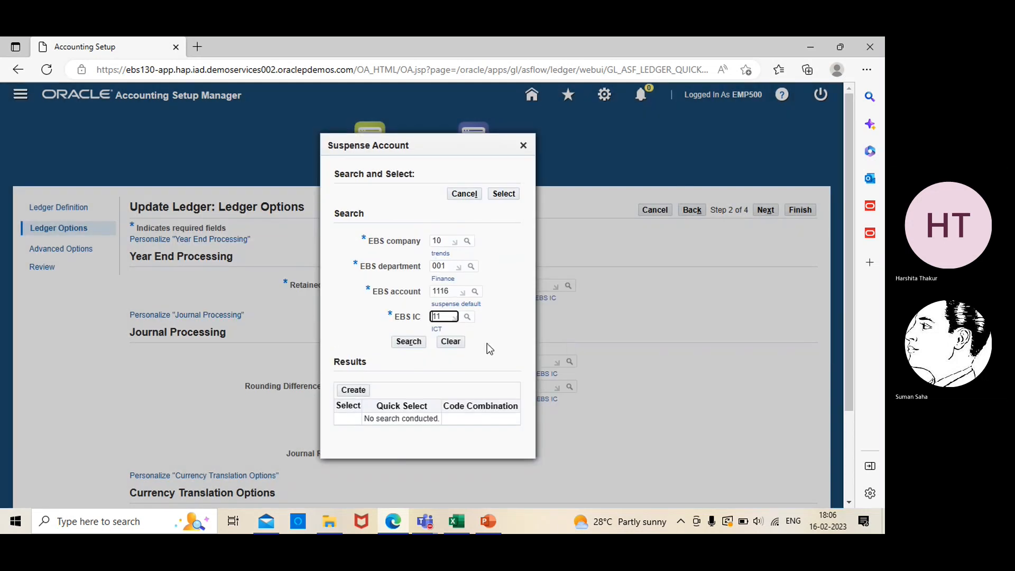
{"action": "left_click", "coordinate": [359, 386]}
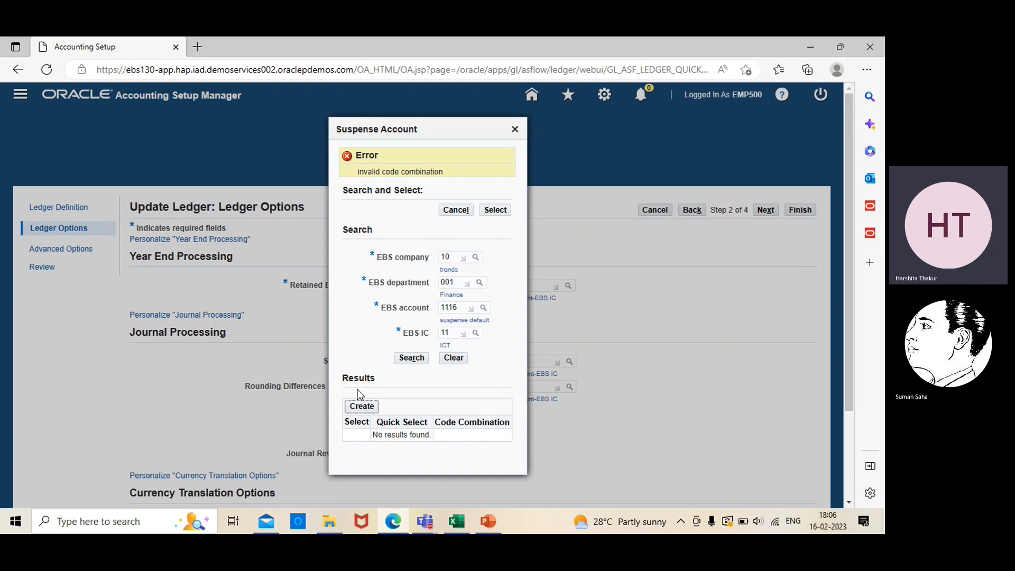
{"action": "left_click", "coordinate": [515, 130]}
{"action": "left_click", "coordinate": [605, 378]}
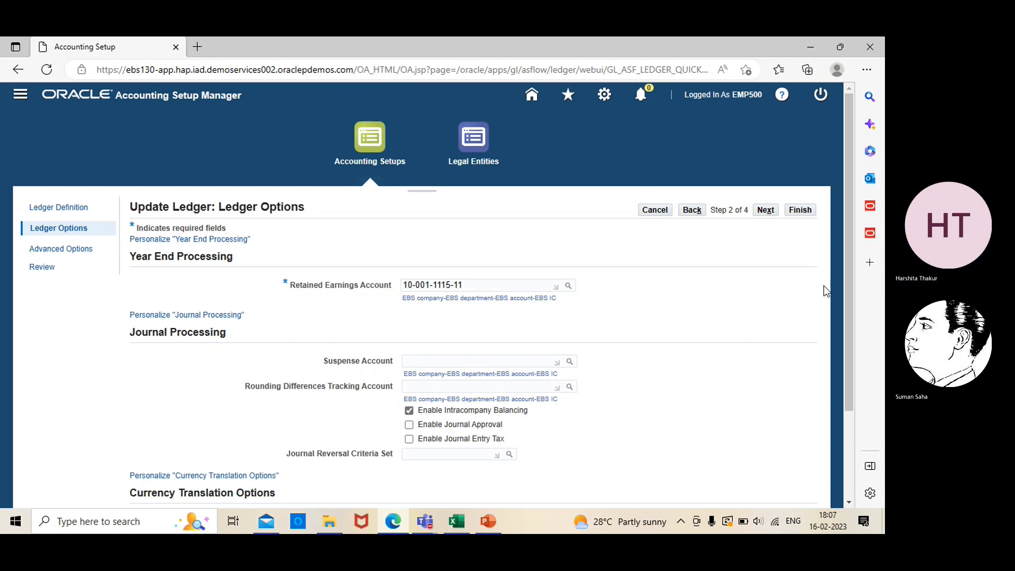
- Cancel the ledger update and launch EBS demo resp Setup > Financials > Flexfields > Key > Segments
{"action": "left_click", "coordinate": [654, 210]}
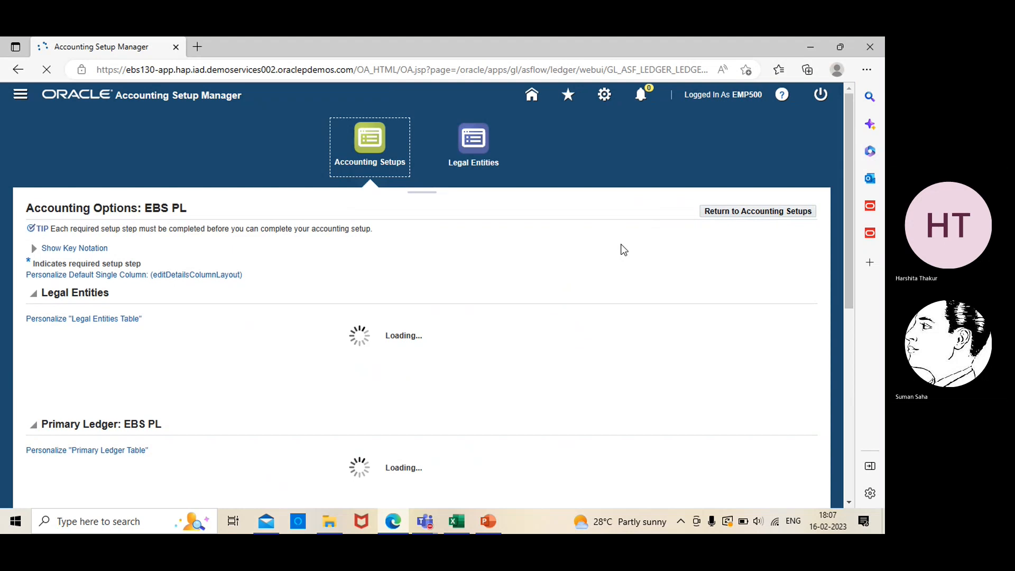
{"action": "left_click", "coordinate": [734, 212]}
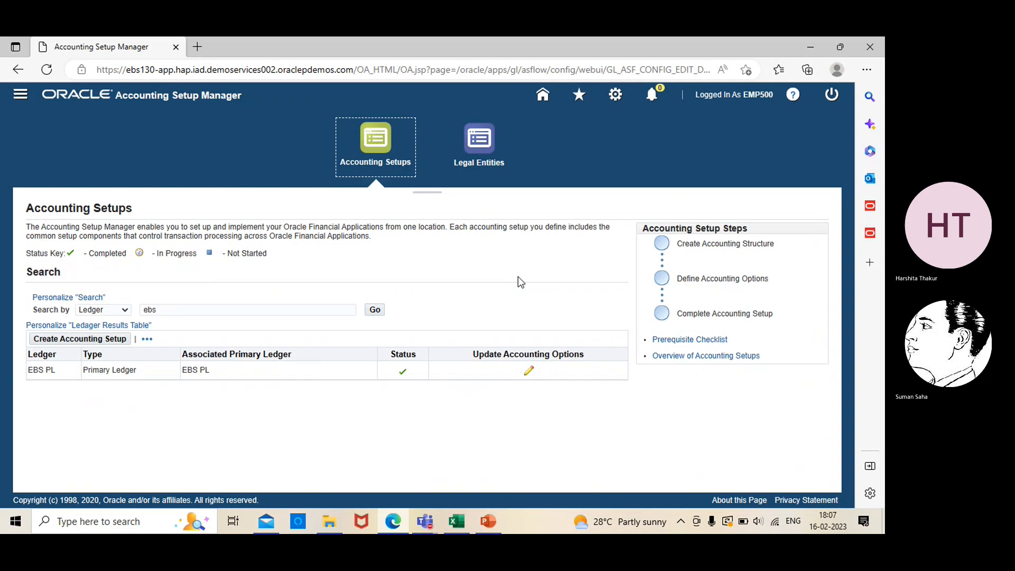
{"action": "left_click", "coordinate": [20, 98]}
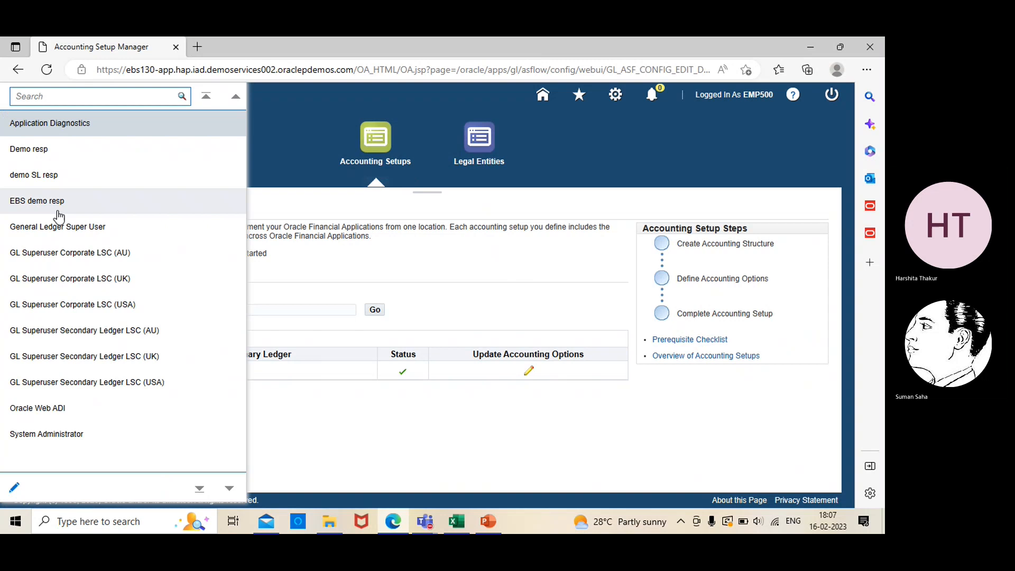
{"action": "left_click", "coordinate": [55, 203]}
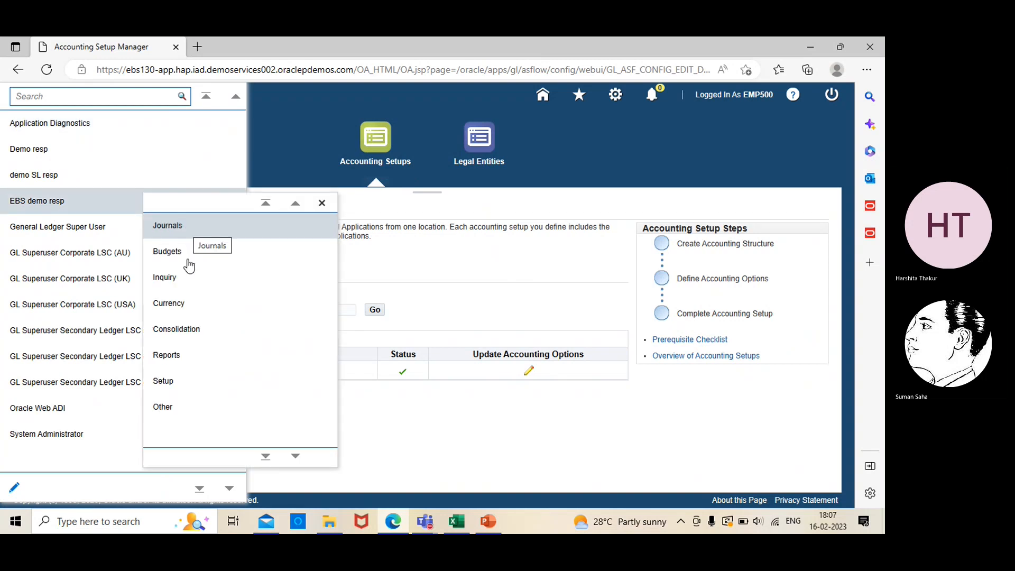
{"action": "left_click", "coordinate": [182, 378]}
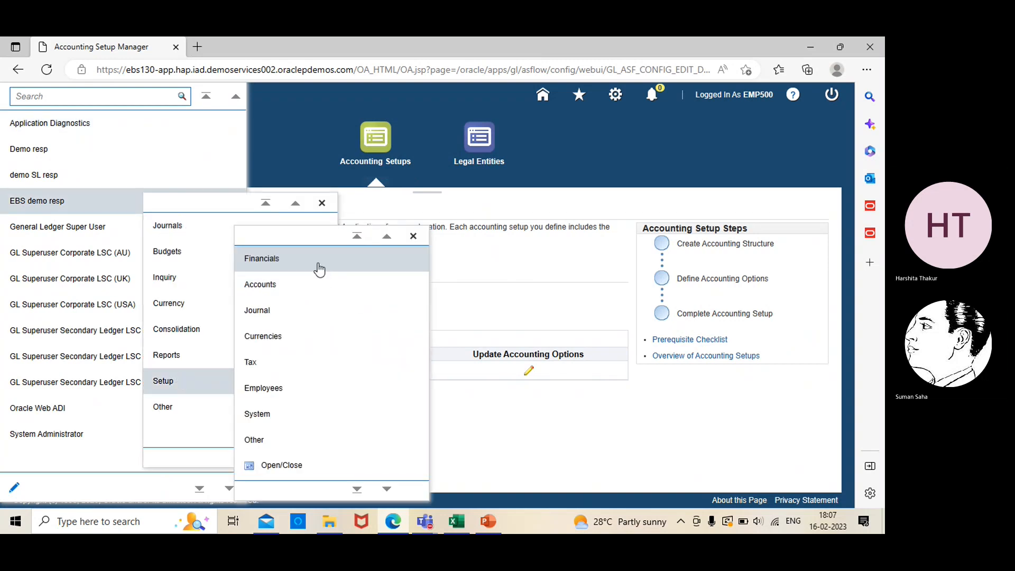
{"action": "left_click", "coordinate": [317, 268]}
{"action": "left_click", "coordinate": [355, 290]}
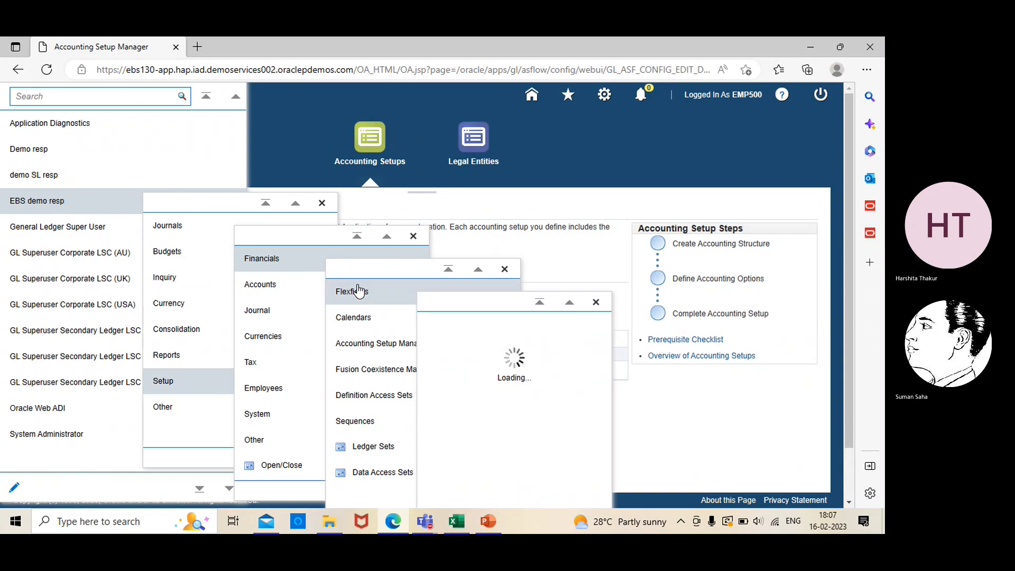
{"action": "left_click", "coordinate": [449, 325]}
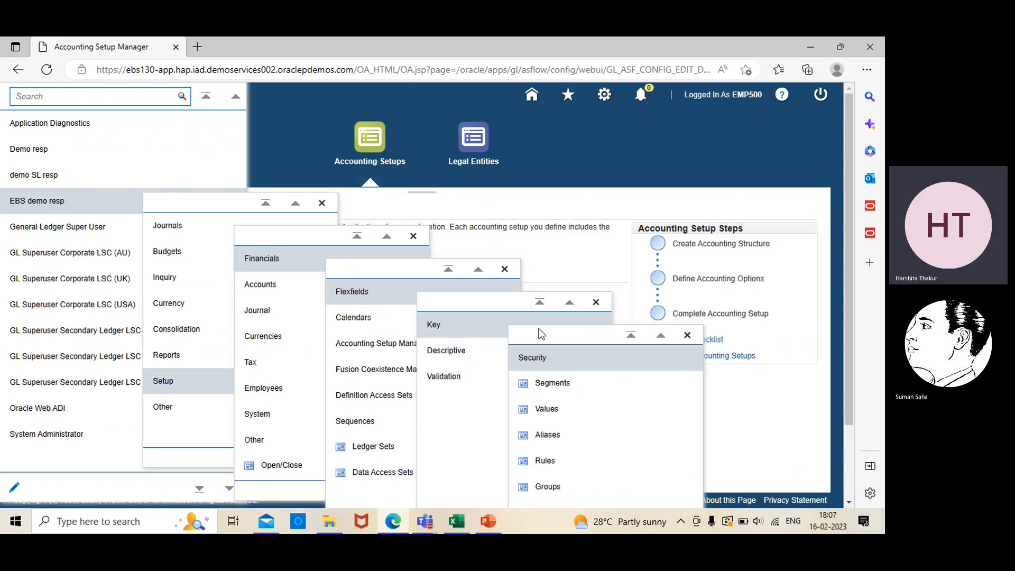
{"action": "left_click", "coordinate": [546, 381]}
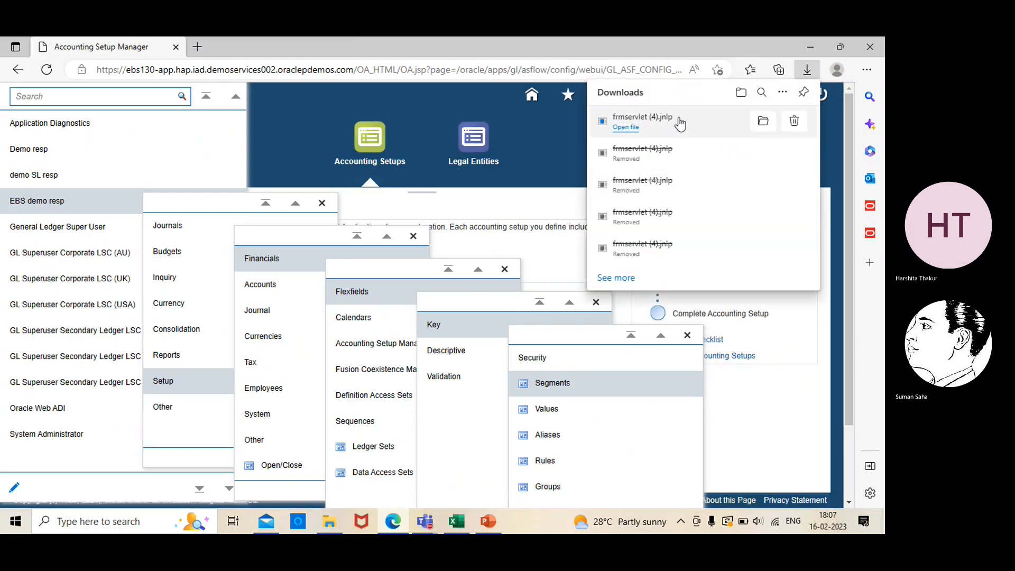
- Run the Forms launcher, close Key Flexfield Segments, and open Setup > Accounts > Suspense for EBS PL
{"action": "left_click", "coordinate": [671, 124]}
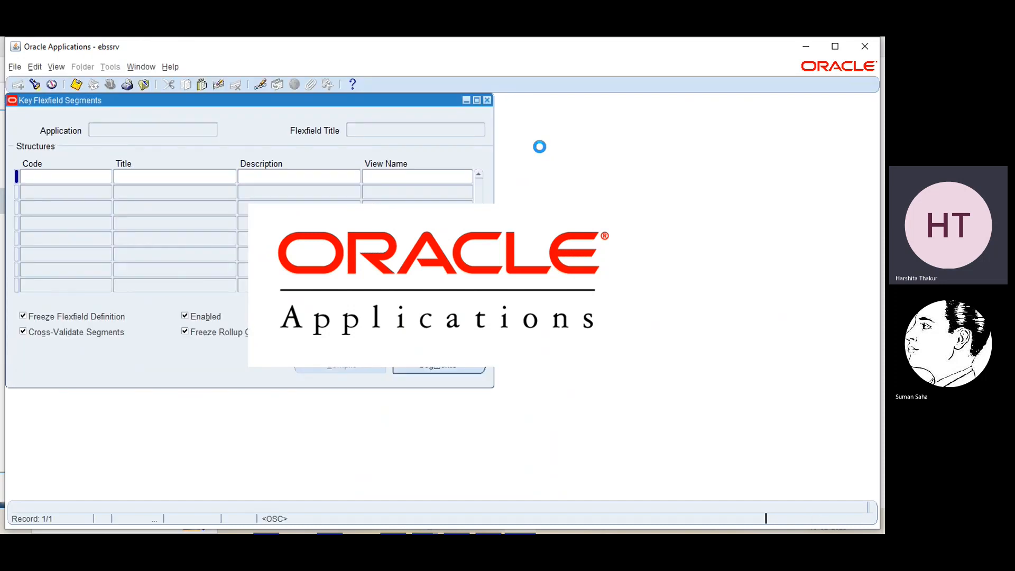
{"action": "left_click", "coordinate": [487, 100]}
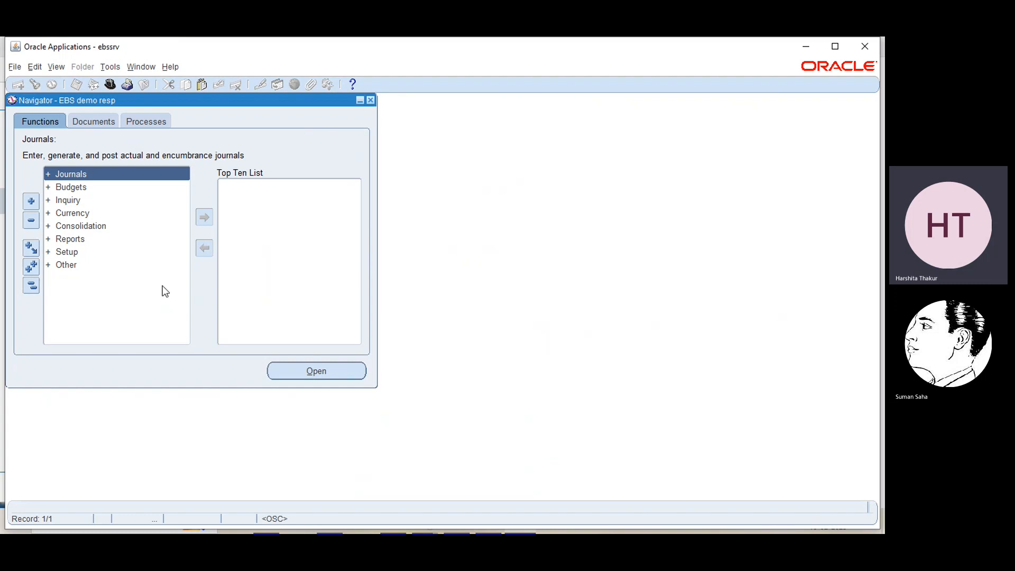
{"action": "left_click", "coordinate": [63, 252]}
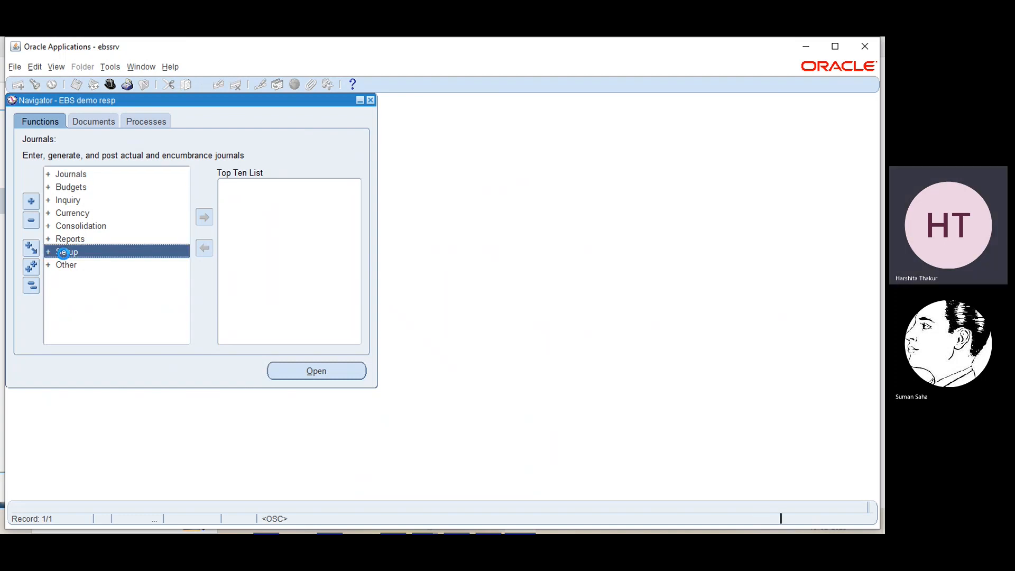
{"action": "double_click", "coordinate": [63, 252]}
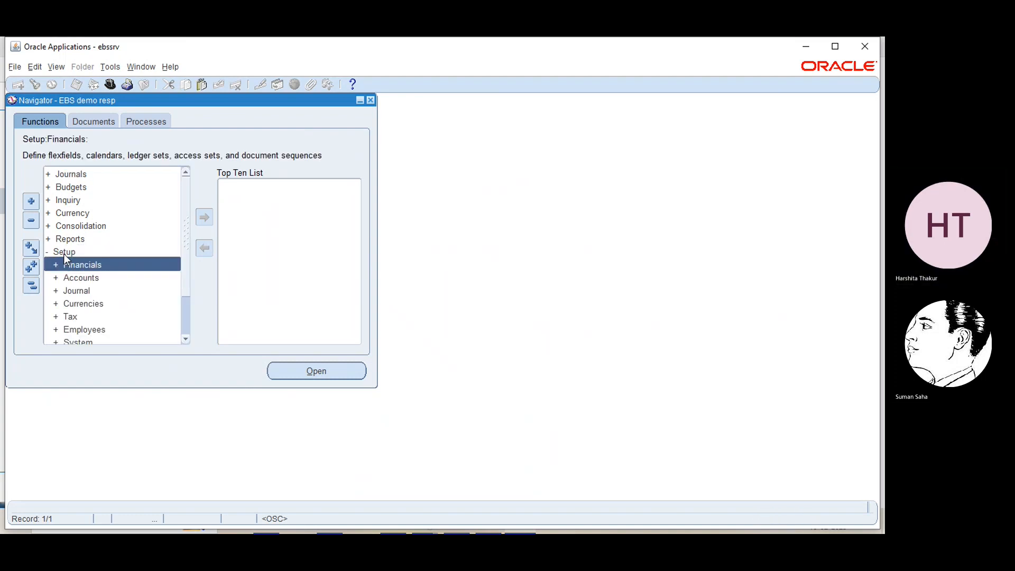
{"action": "left_click", "coordinate": [80, 279]}
{"action": "double_click", "coordinate": [78, 277]}
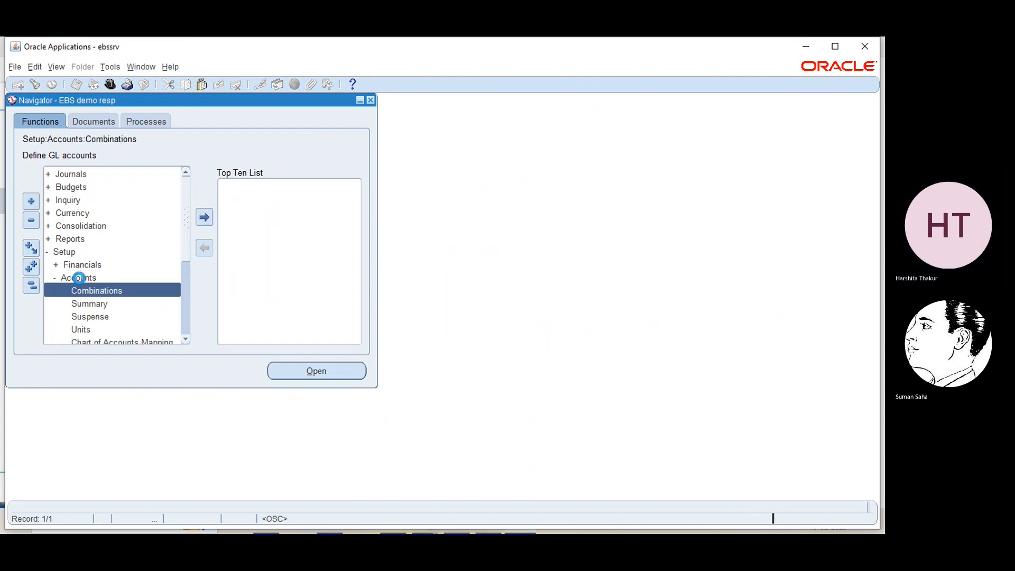
{"action": "left_click", "coordinate": [82, 316]}
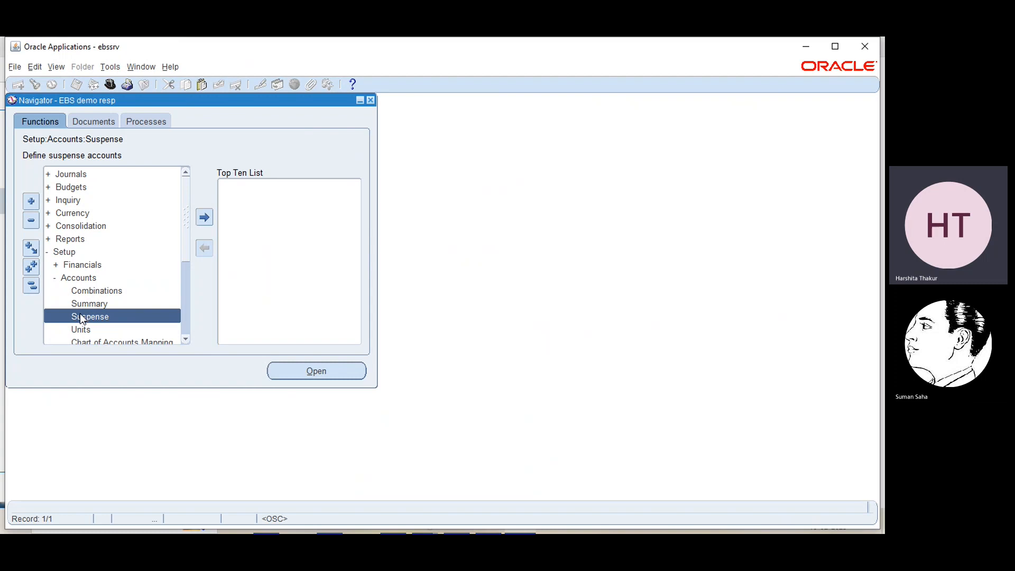
{"action": "double_click", "coordinate": [80, 314]}
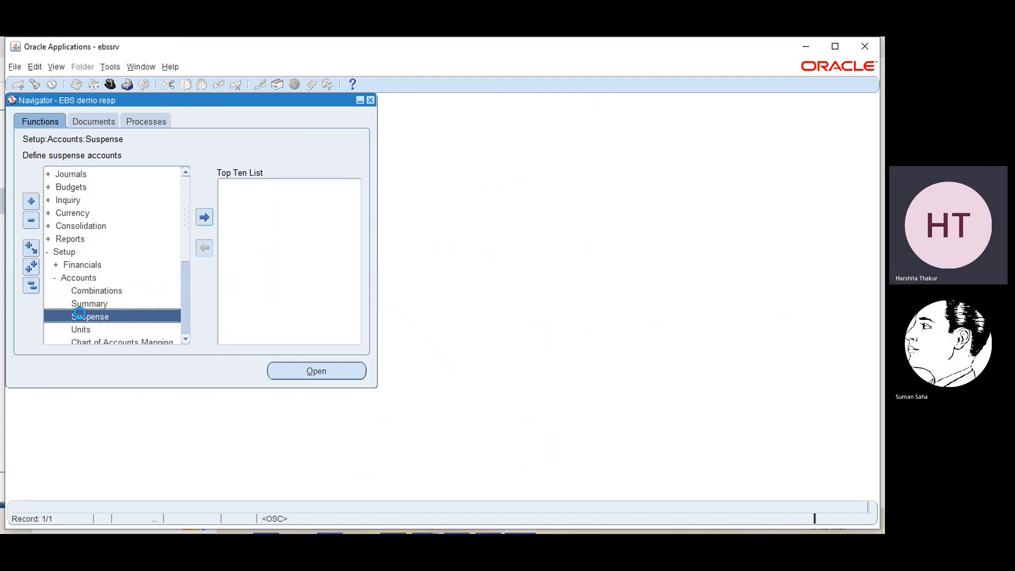
{"action": "left_click", "coordinate": [317, 365]}
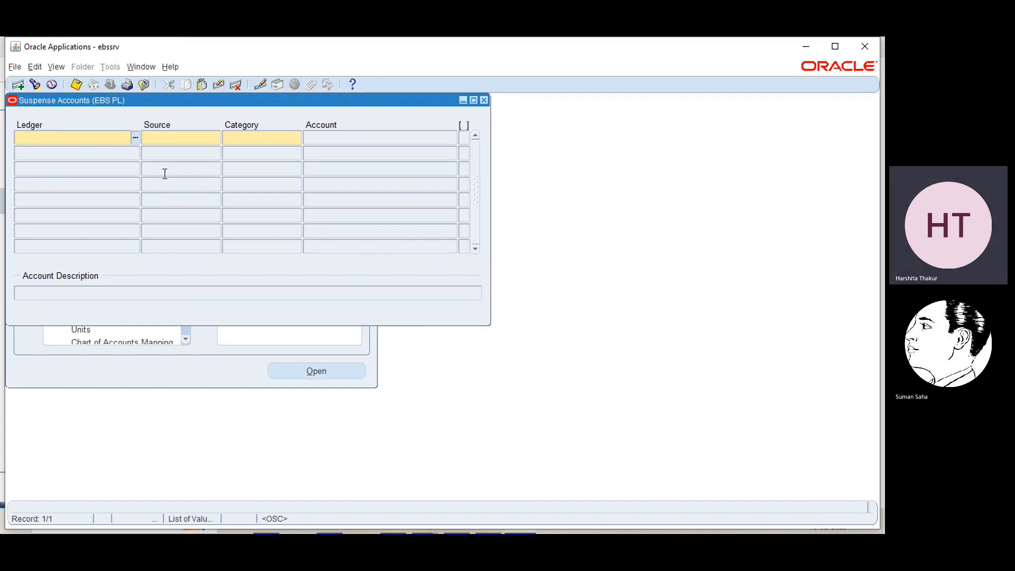
- Fill a Suspense Accounts row with ledger EBS PL, source AX Payables and category AP Payments
{"action": "left_click", "coordinate": [136, 138]}
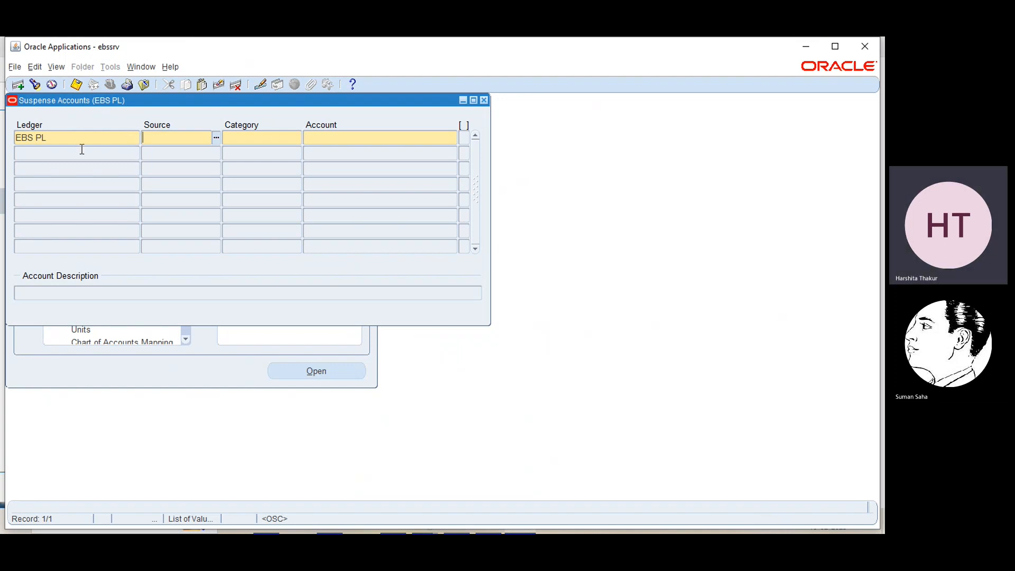
{"action": "left_click", "coordinate": [218, 135]}
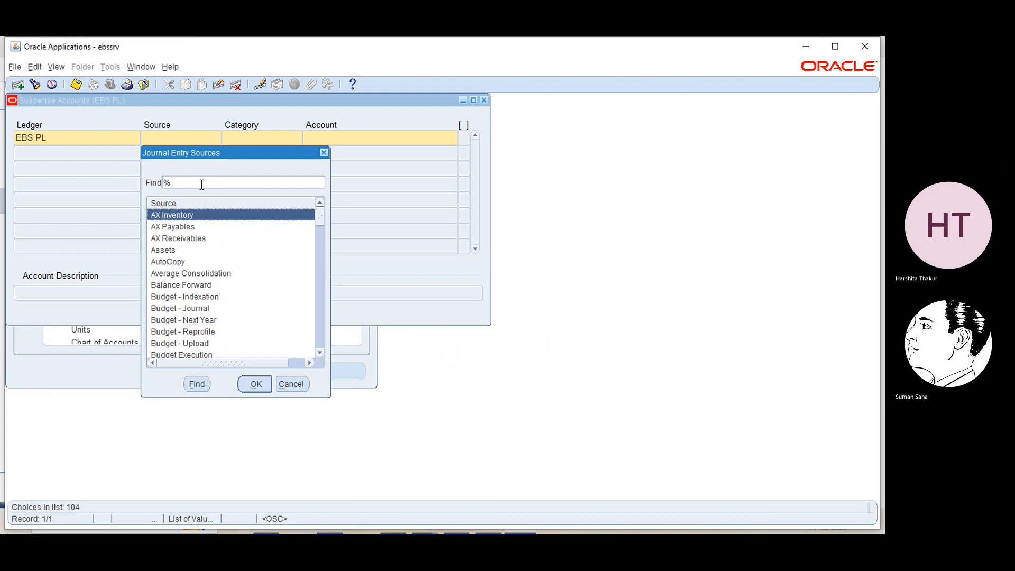
{"action": "left_click", "coordinate": [189, 228]}
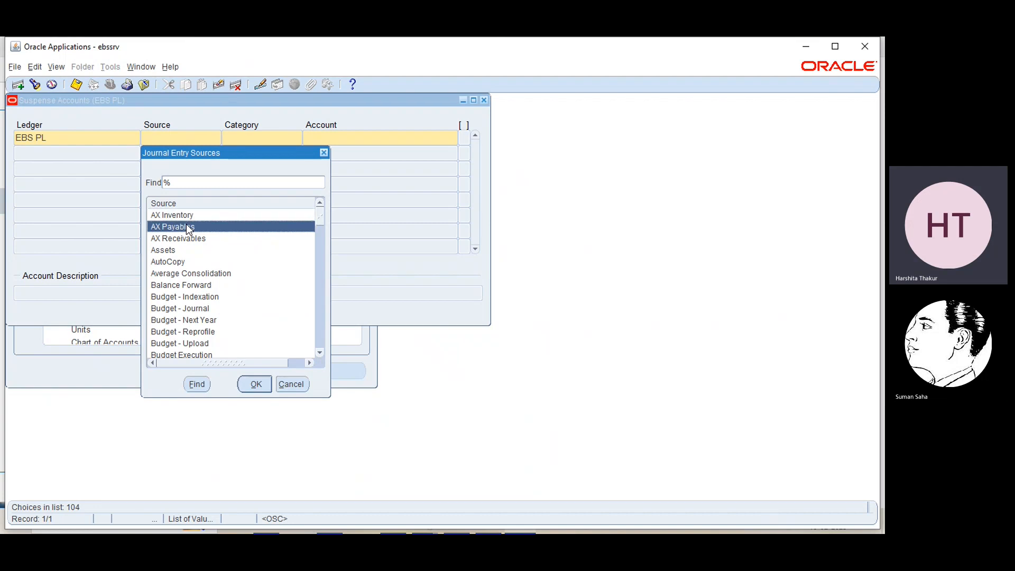
{"action": "left_click", "coordinate": [256, 384]}
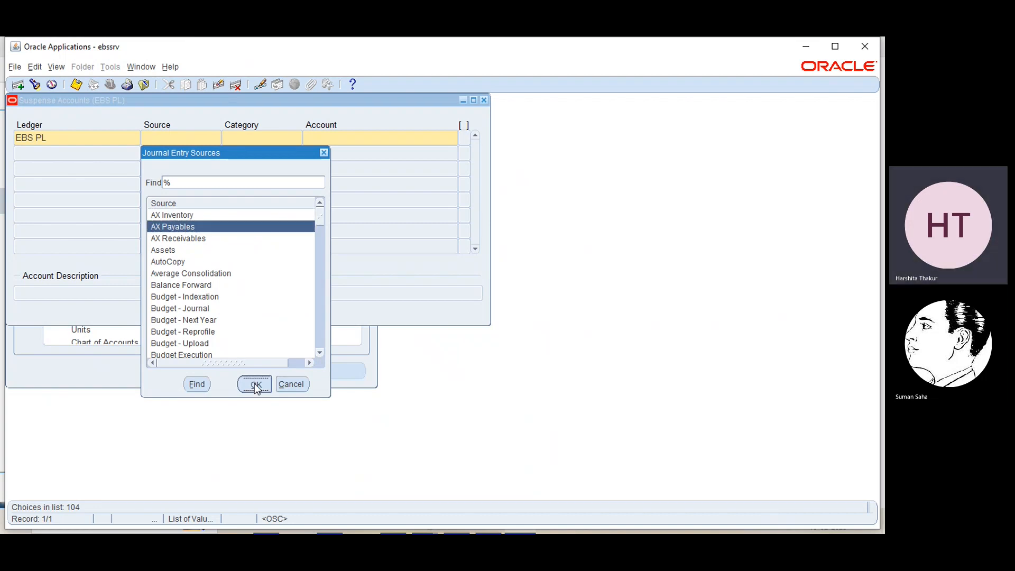
{"action": "left_click", "coordinate": [288, 137]}
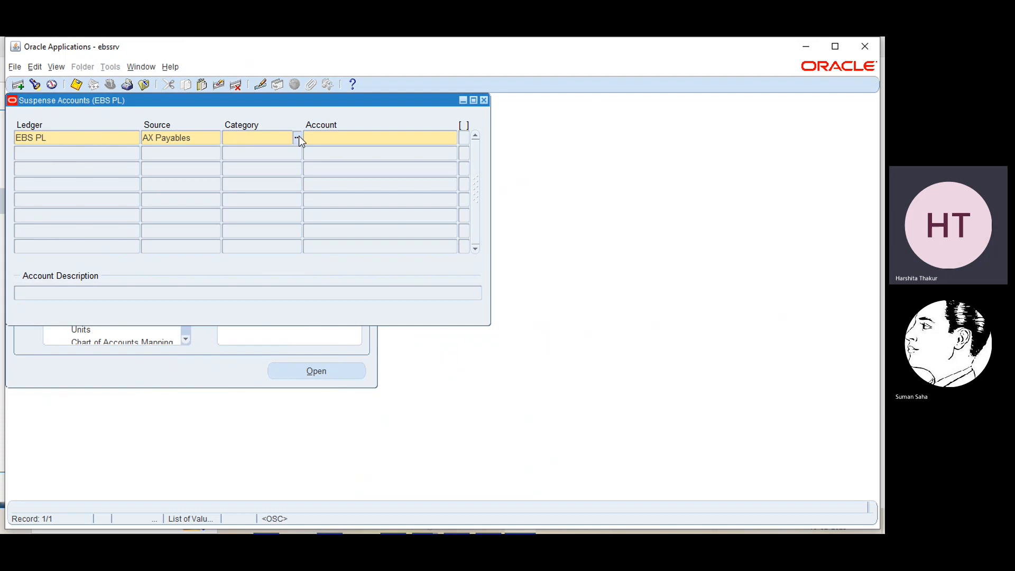
{"action": "left_click", "coordinate": [298, 137]}
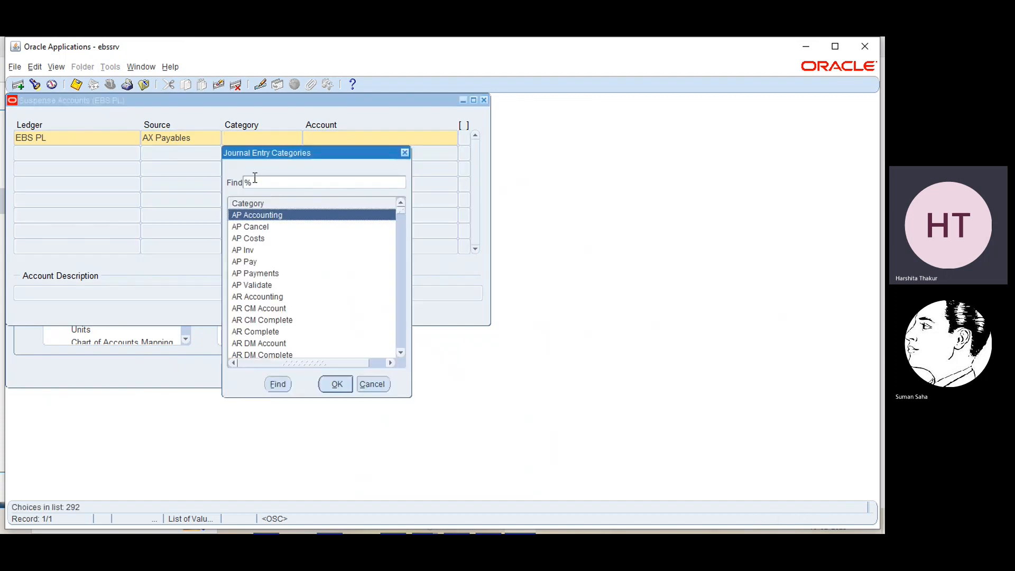
{"action": "left_click", "coordinate": [263, 273]}
{"action": "left_click", "coordinate": [334, 384]}
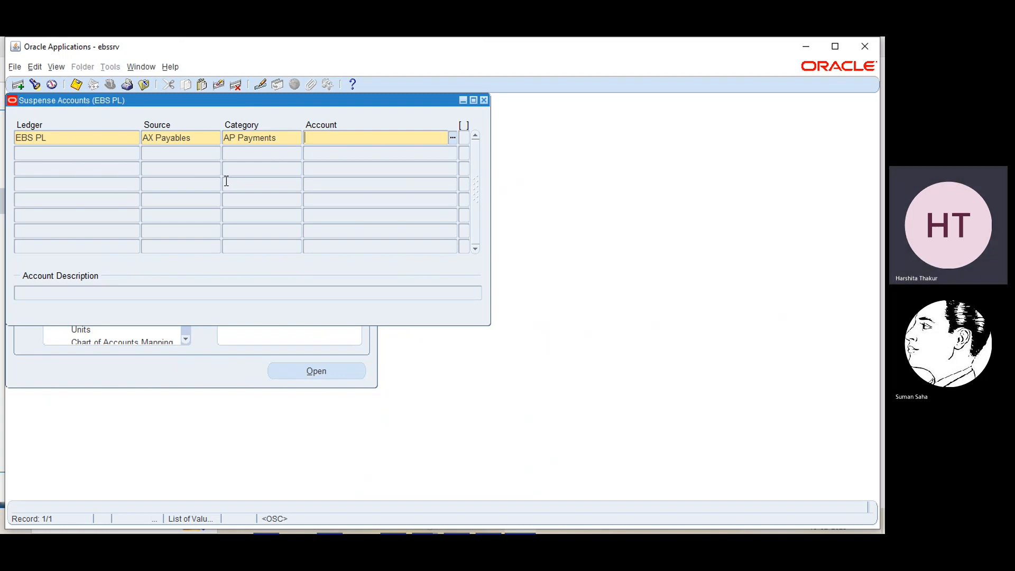
{"action": "left_click", "coordinate": [453, 138]}
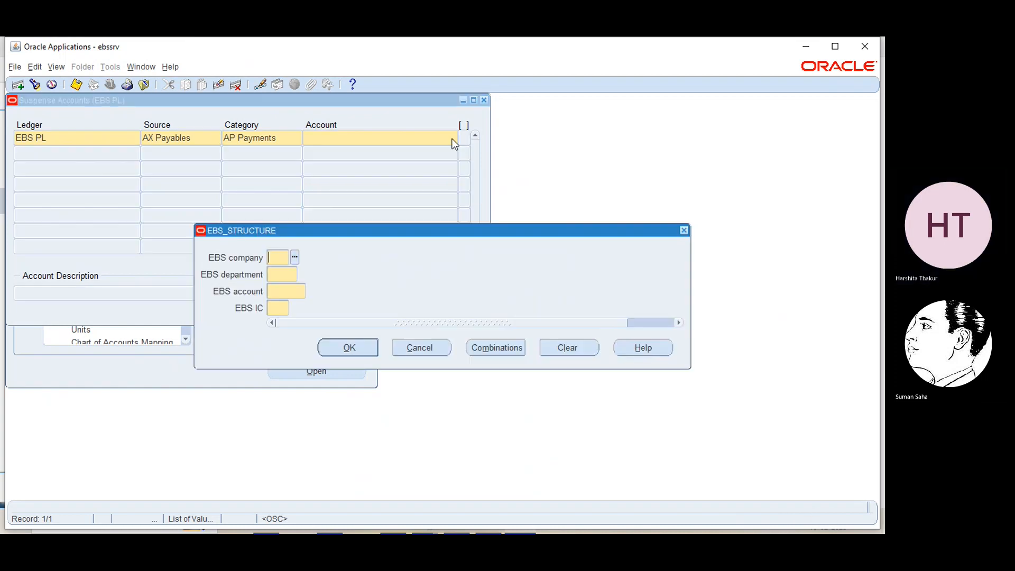
{"action": "left_click", "coordinate": [295, 257]}
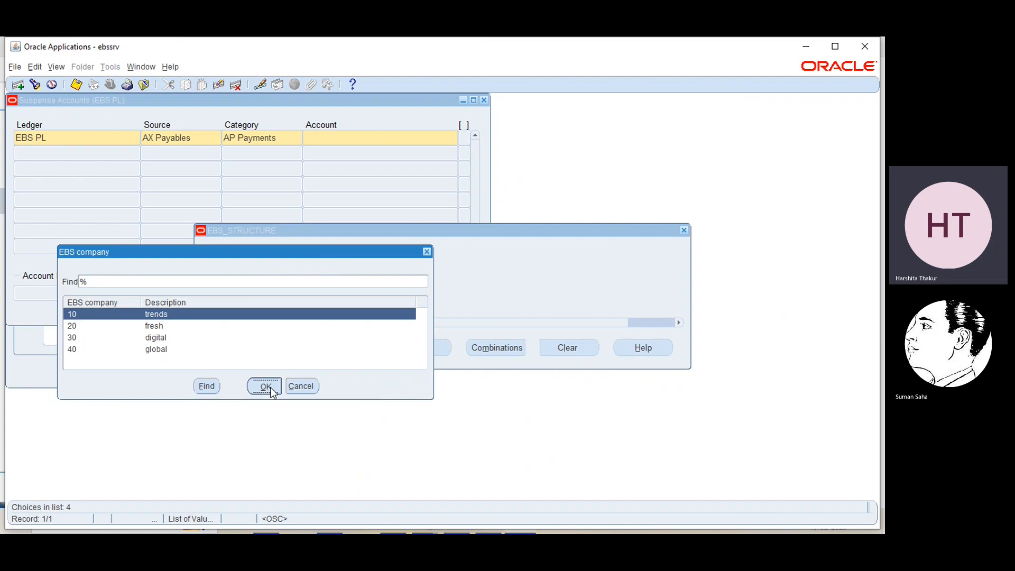
{"action": "left_click", "coordinate": [270, 387]}
{"action": "left_click", "coordinate": [304, 274]}
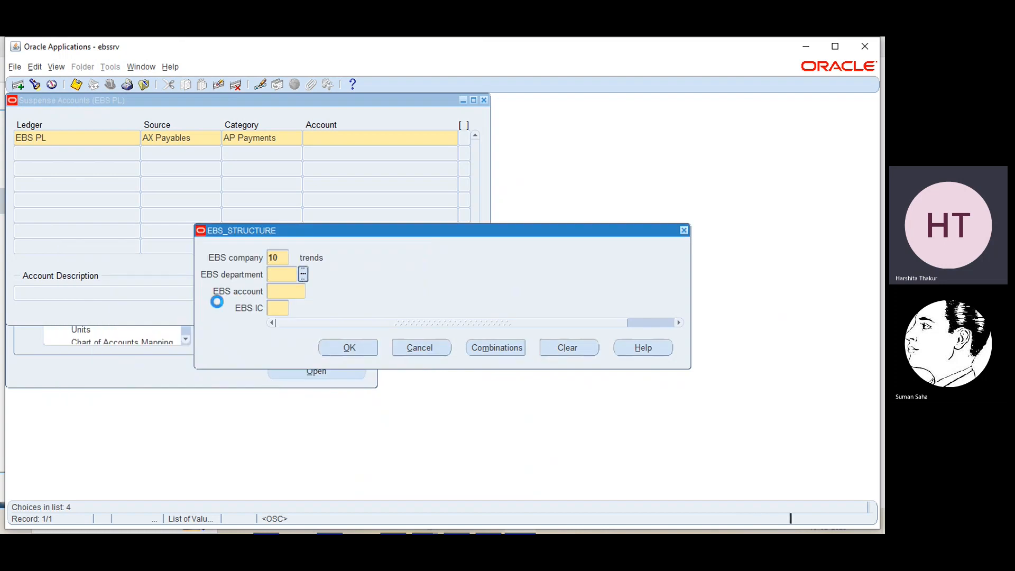
{"action": "left_click", "coordinate": [258, 387]}
{"action": "left_click", "coordinate": [312, 292]}
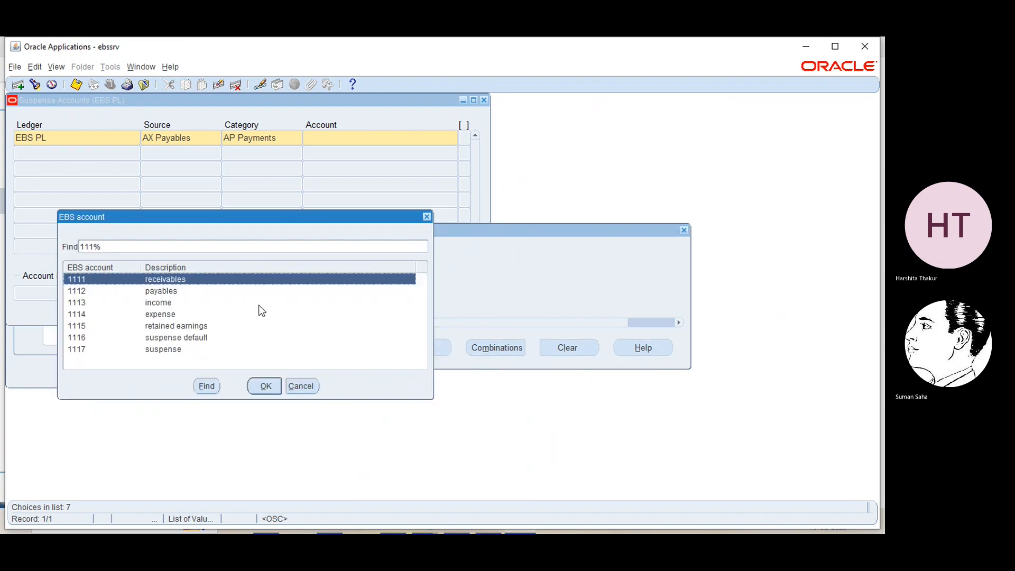
{"action": "left_click", "coordinate": [170, 352]}
{"action": "left_click", "coordinate": [255, 387]}
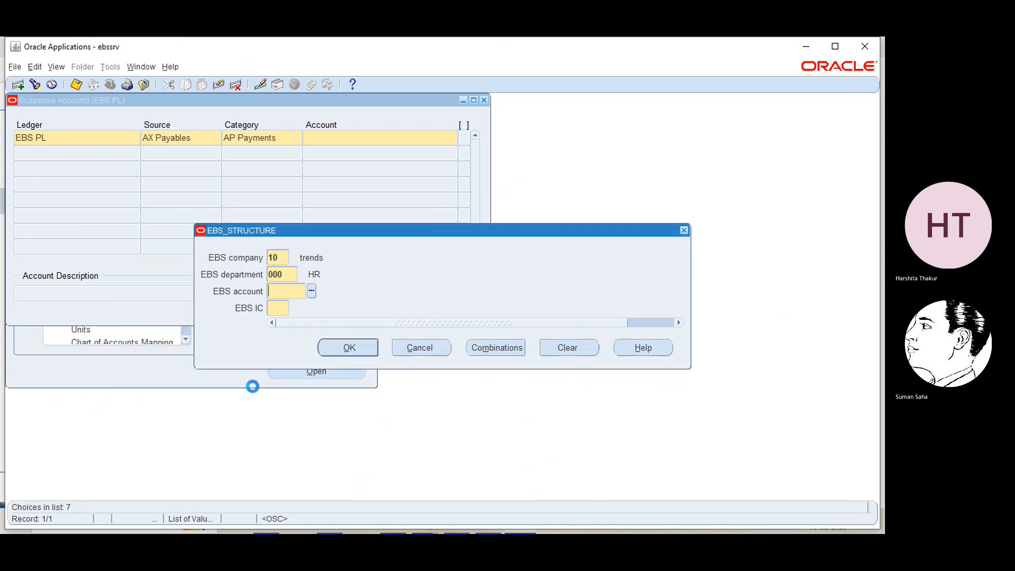
{"action": "left_click", "coordinate": [294, 309]}
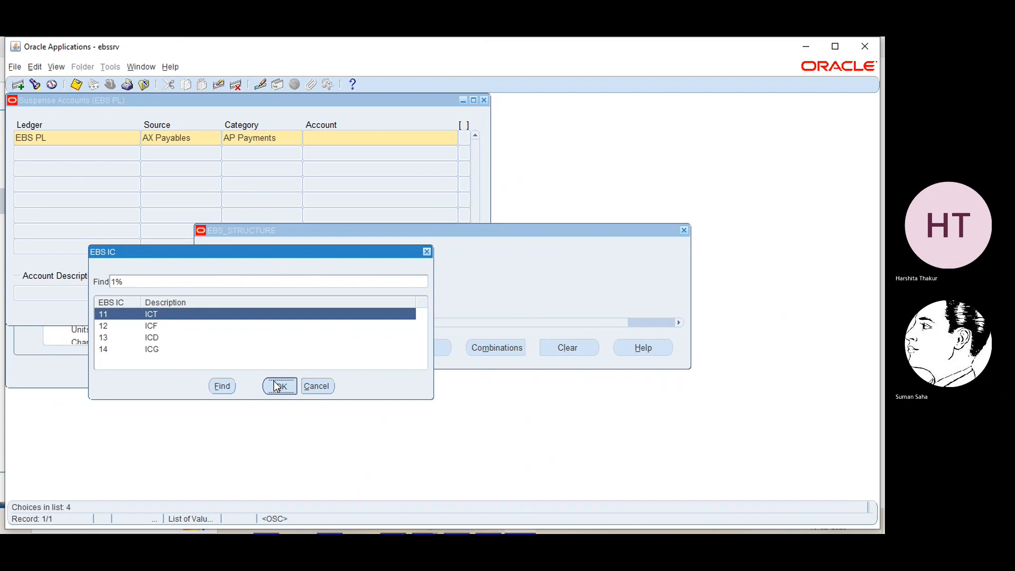
{"action": "left_click", "coordinate": [279, 386]}
{"action": "left_click", "coordinate": [333, 353]}
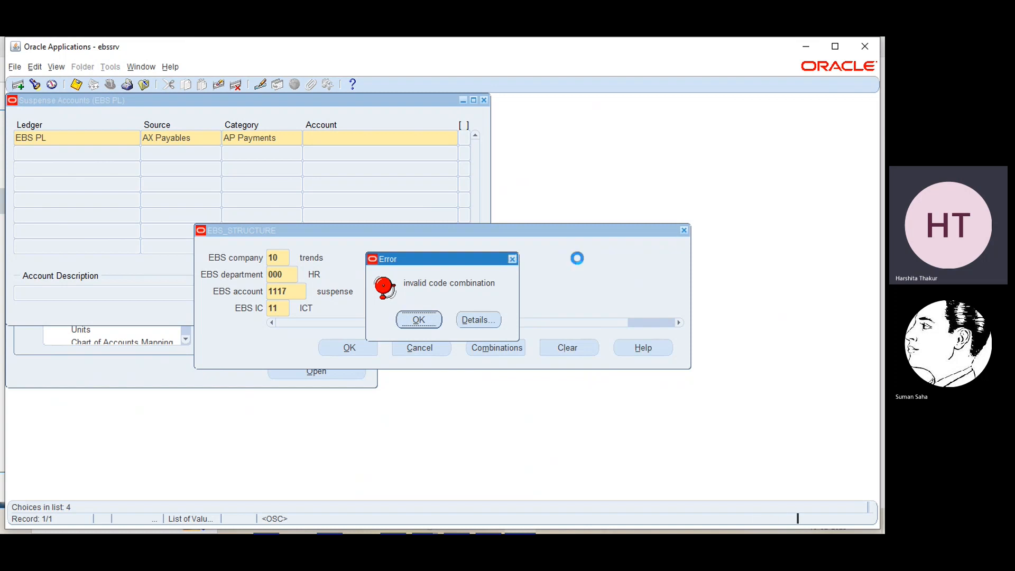
{"action": "key", "text": "Return"}
{"action": "left_click", "coordinate": [684, 230]}
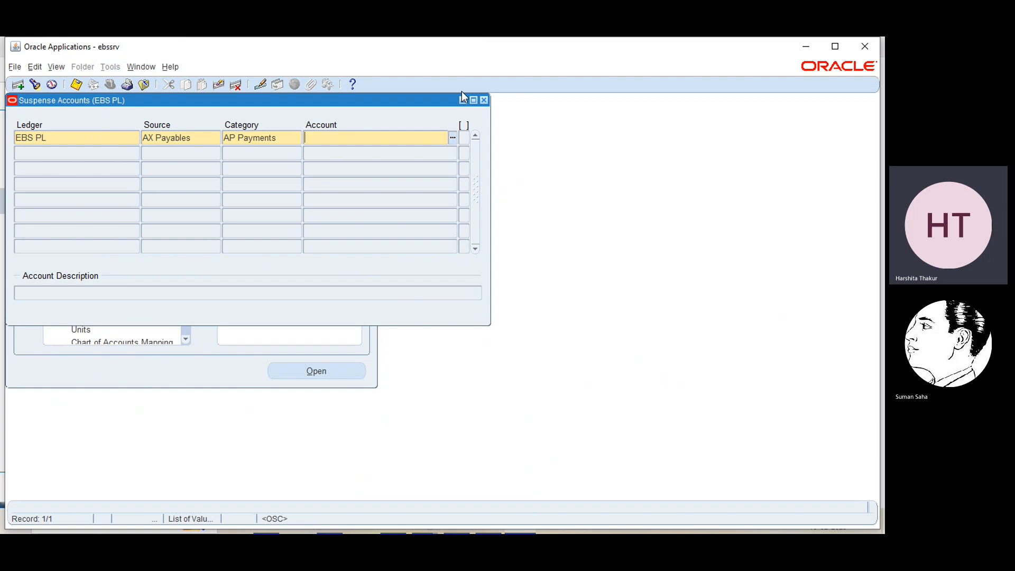
- Close the Suspense Accounts form without saving and show slide 49 in the EBS-Session 1 PowerPoint deck
{"action": "left_click", "coordinate": [485, 100]}
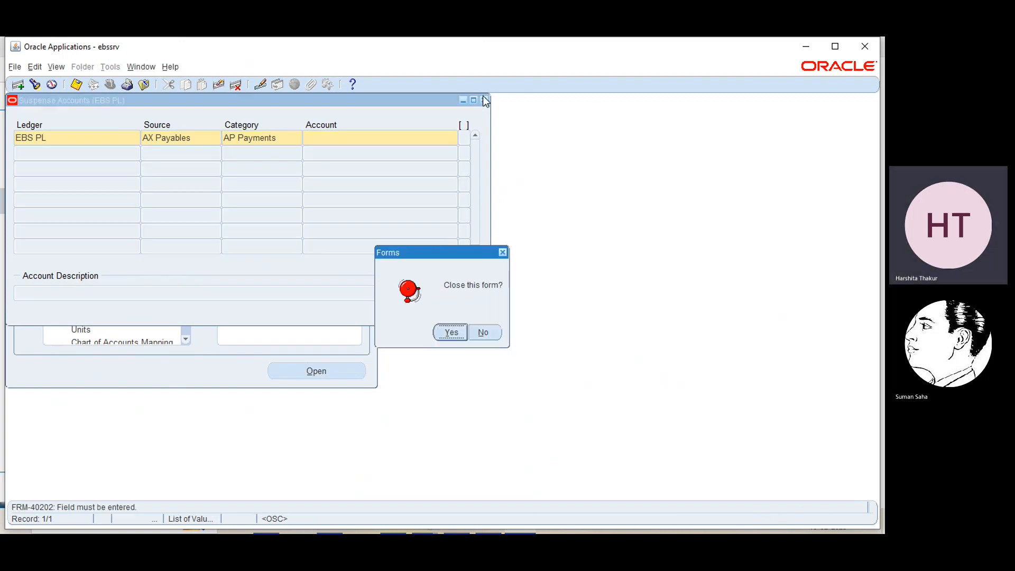
{"action": "left_click", "coordinate": [451, 333]}
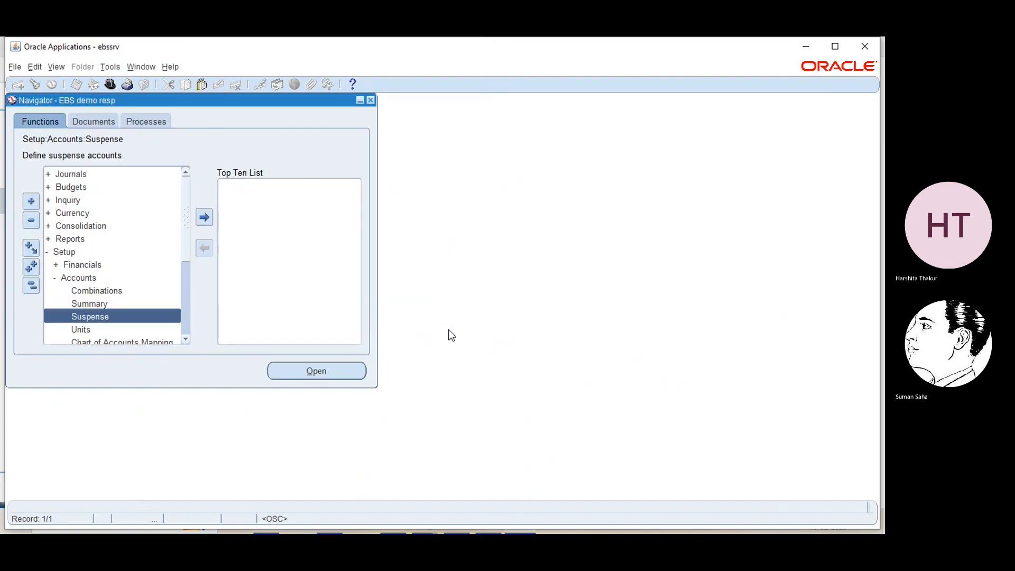
{"action": "left_click", "coordinate": [804, 50]}
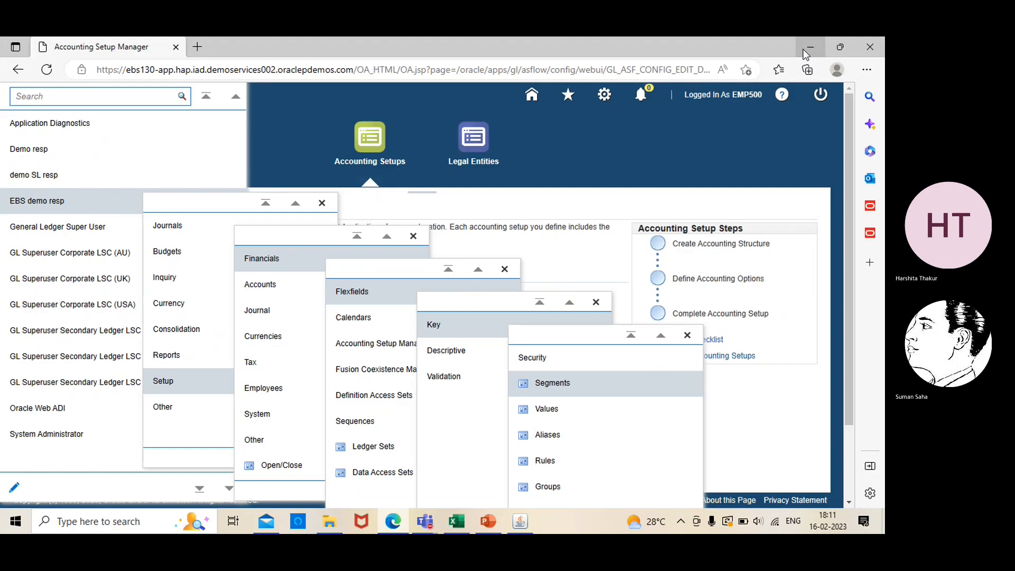
{"action": "left_click", "coordinate": [747, 418]}
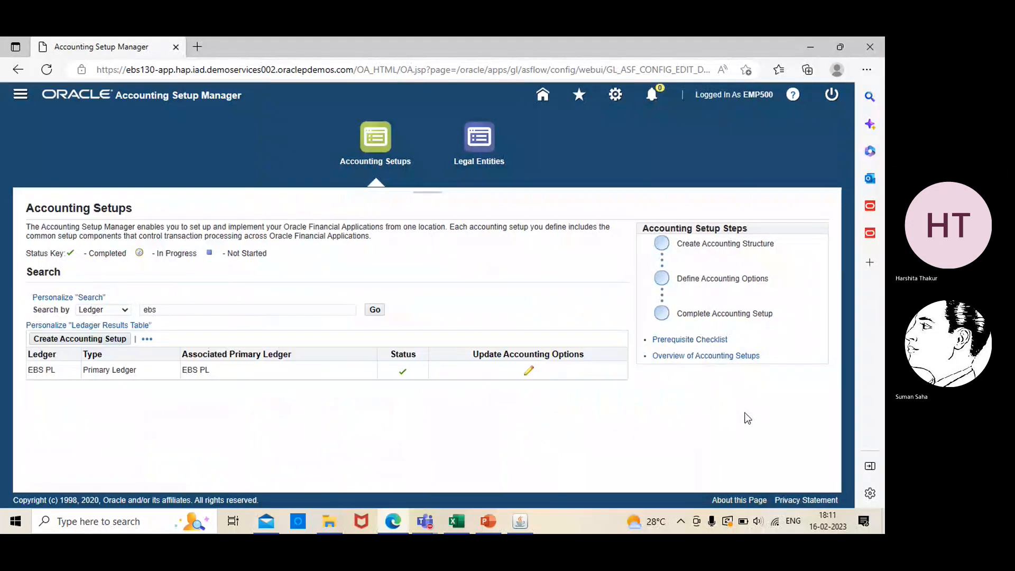
{"action": "left_click", "coordinate": [489, 522]}
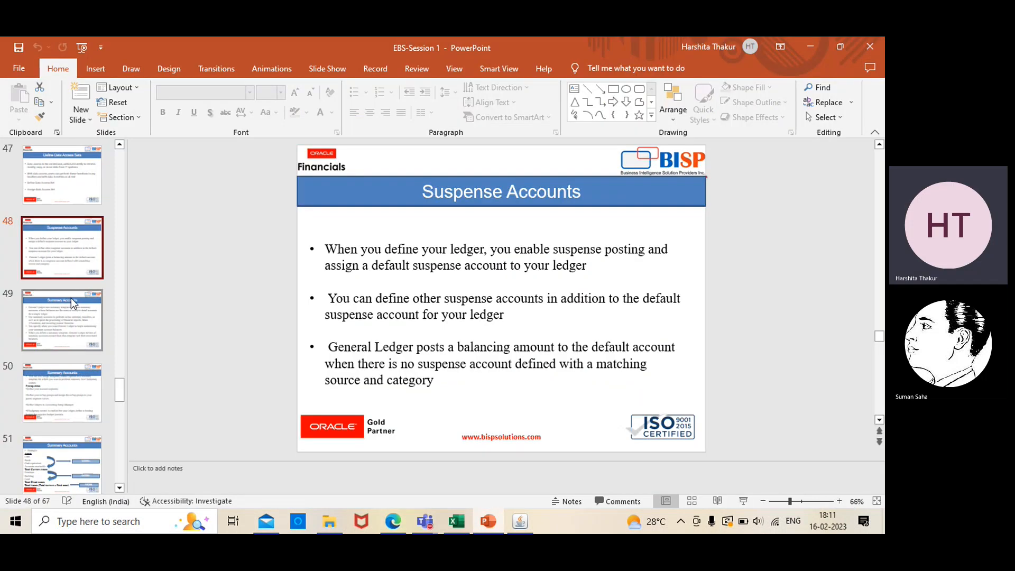
{"action": "left_click", "coordinate": [70, 297]}
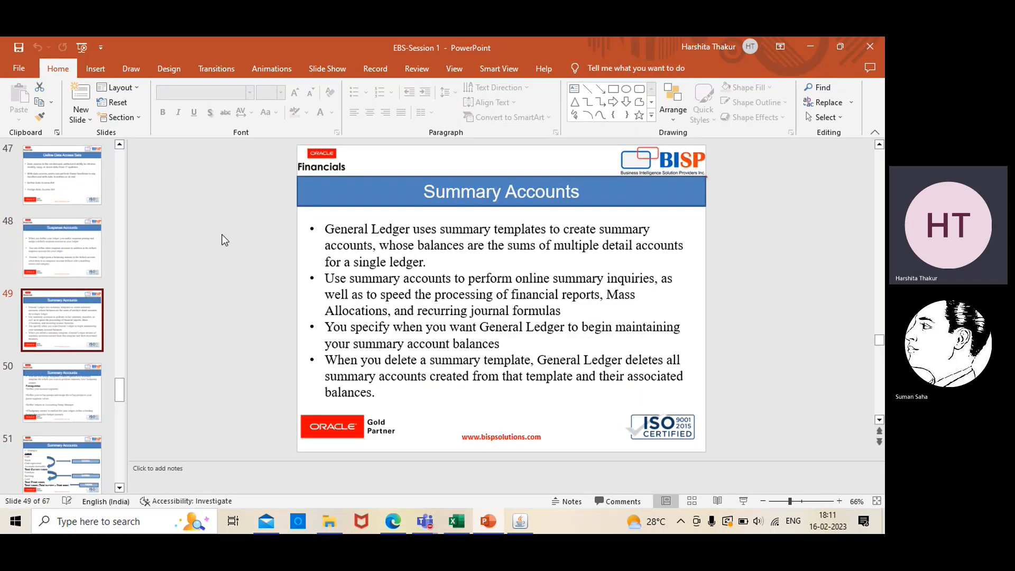
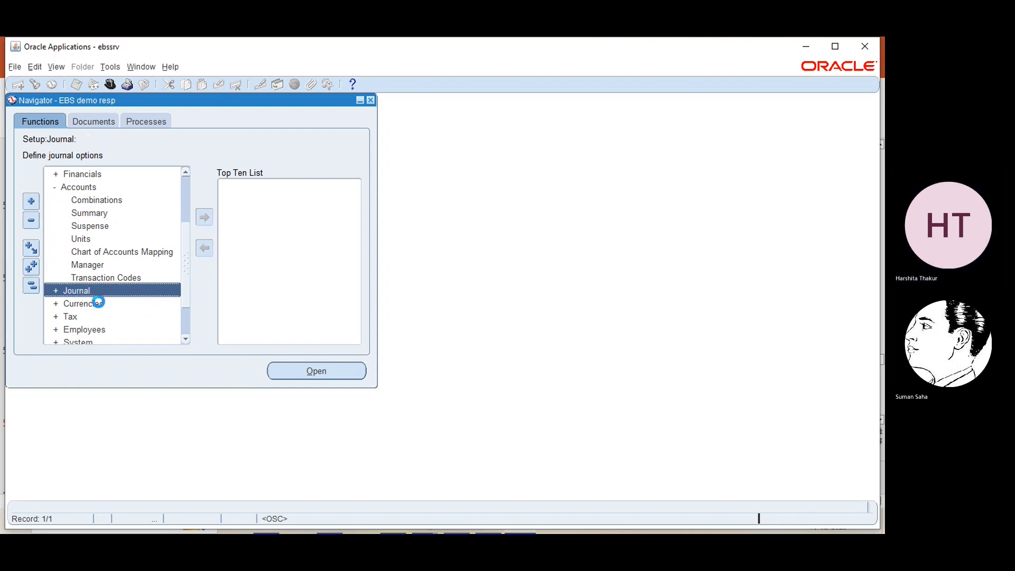
- Expand the Journal setup options in the Navigator's function list
{"action": "left_click", "coordinate": [99, 302]}
- Open Journal > Encumbrances and query %obli% to retrieve the Obligation encumbrance type
{"action": "left_click", "coordinate": [185, 337]}
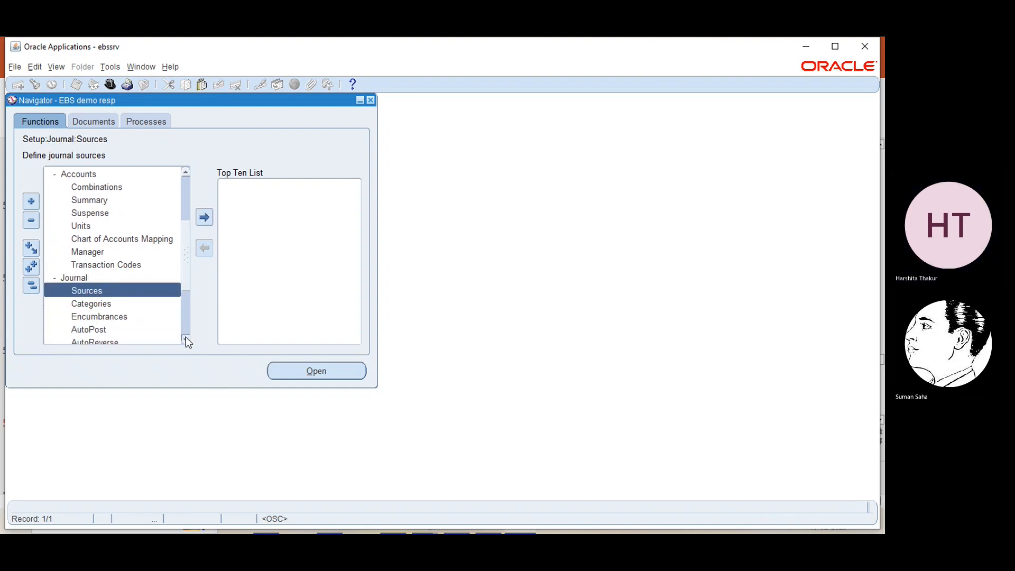
{"action": "left_click", "coordinate": [186, 338]}
{"action": "left_click", "coordinate": [108, 290]}
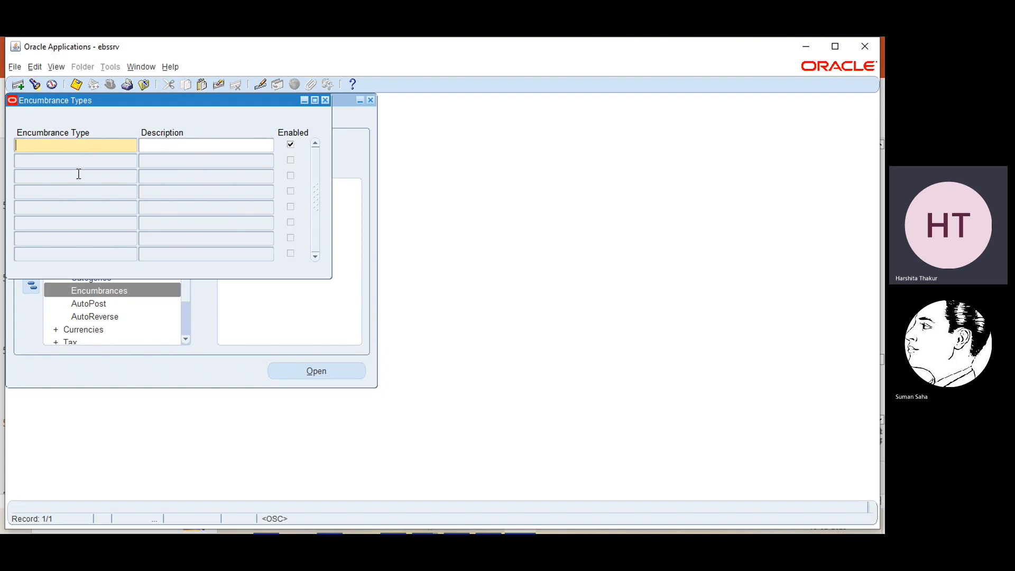
{"action": "left_click", "coordinate": [35, 85]}
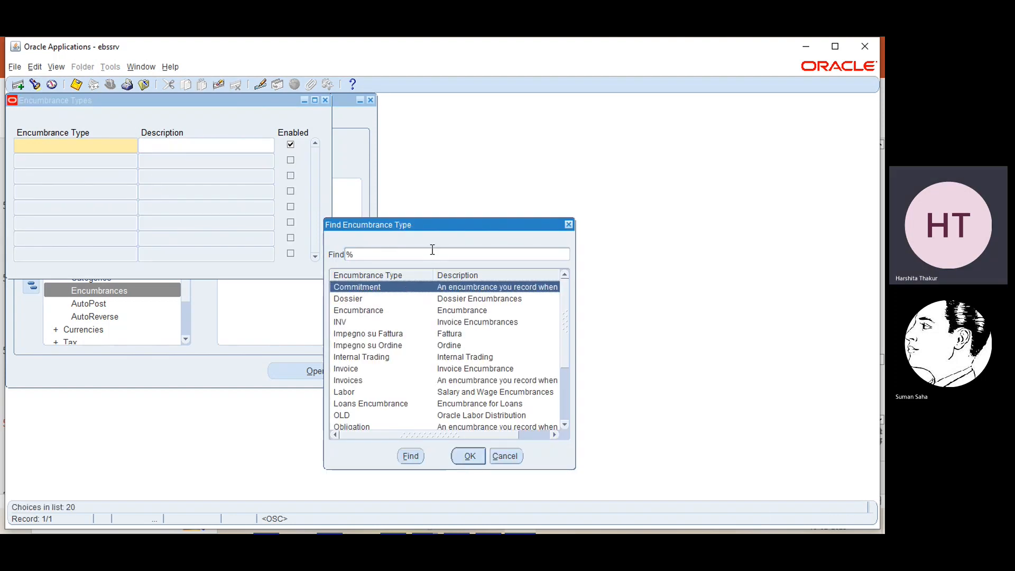
{"action": "type", "text": "obli%"}
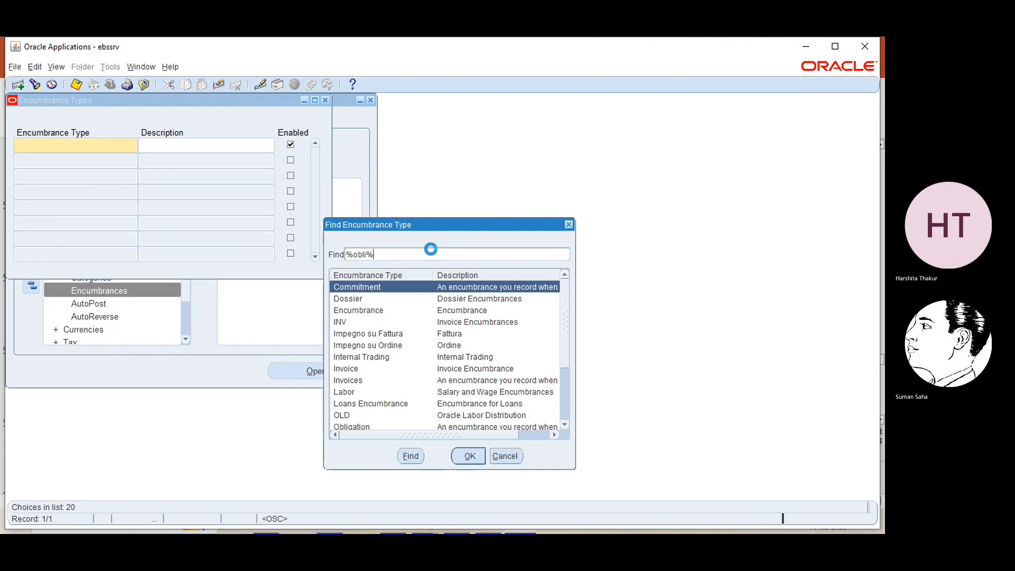
{"action": "key", "text": "Return"}
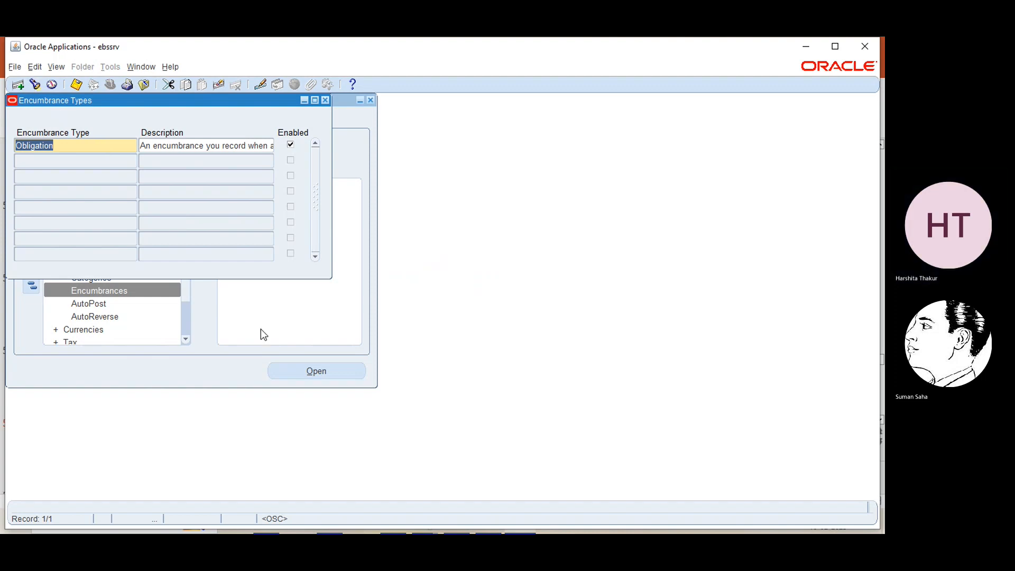
- Browse all 20 existing encumbrance types, then close the list without choosing one
{"action": "left_click", "coordinate": [35, 85]}
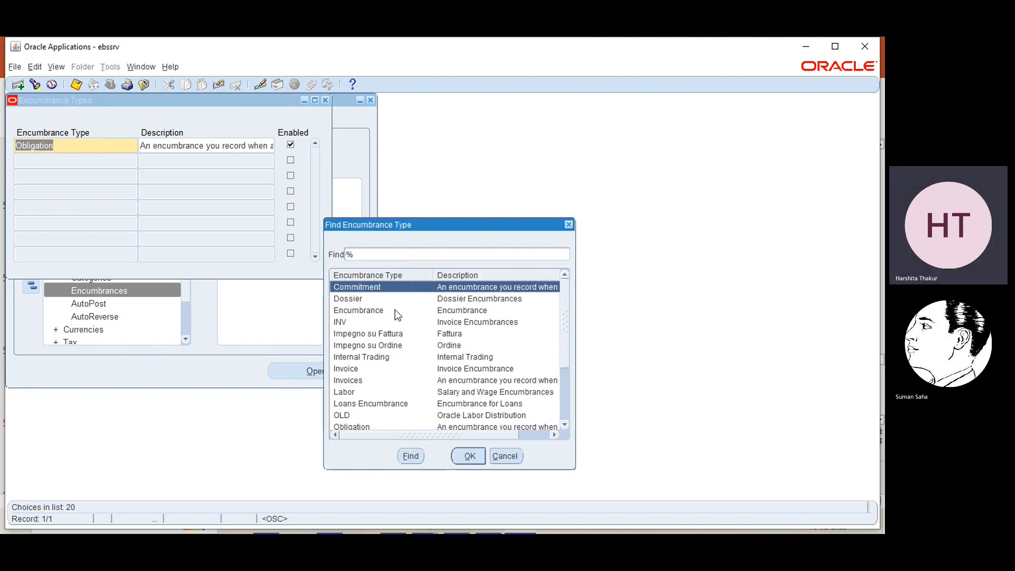
{"action": "left_click", "coordinate": [565, 427]}
{"action": "left_click", "coordinate": [565, 427]}
{"action": "left_click", "coordinate": [565, 427]}
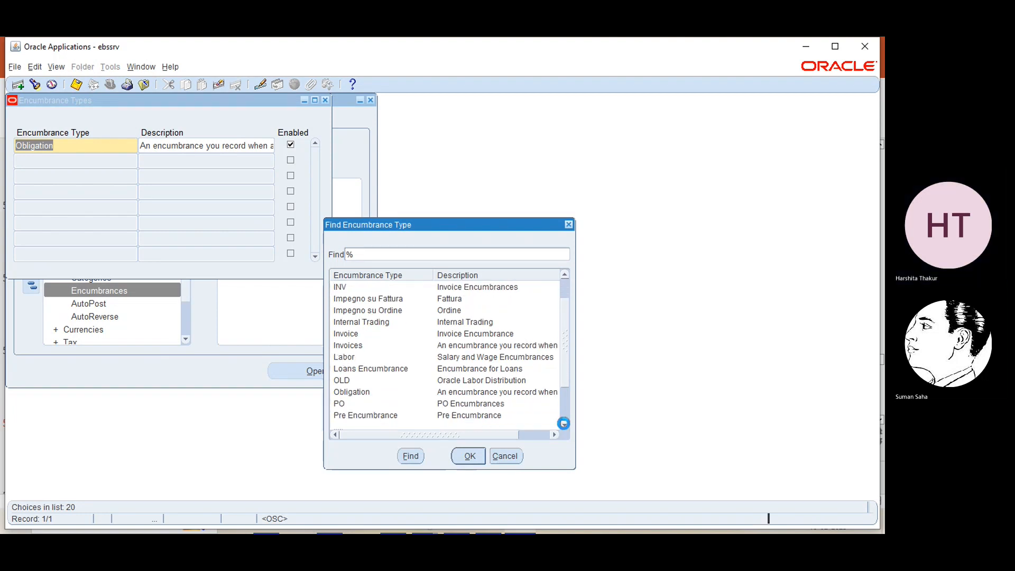
{"action": "left_click", "coordinate": [565, 427]}
{"action": "left_click", "coordinate": [565, 425]}
{"action": "left_click", "coordinate": [564, 425]}
{"action": "left_click", "coordinate": [564, 424]}
{"action": "left_click", "coordinate": [564, 424]}
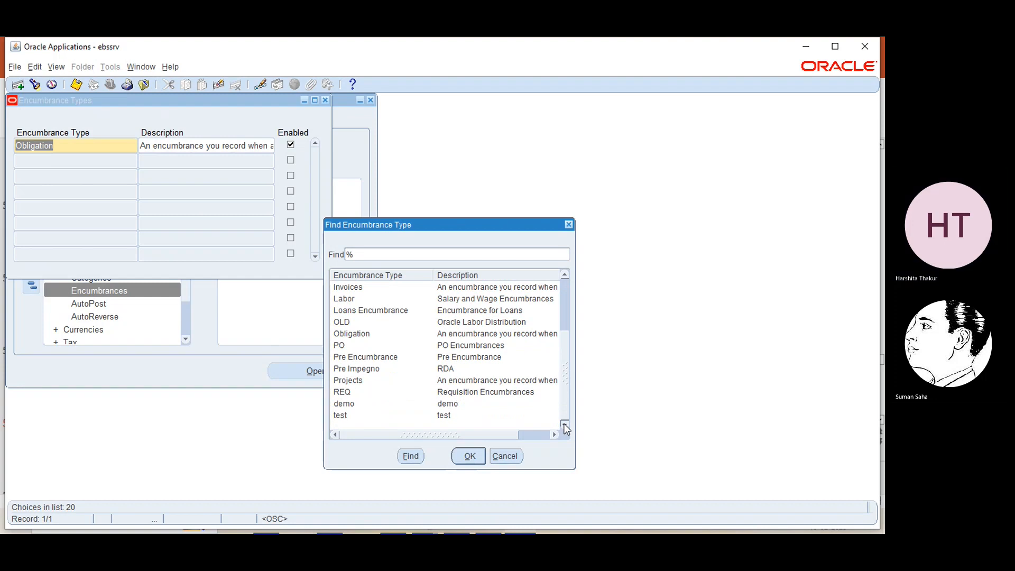
{"action": "left_click", "coordinate": [569, 224]}
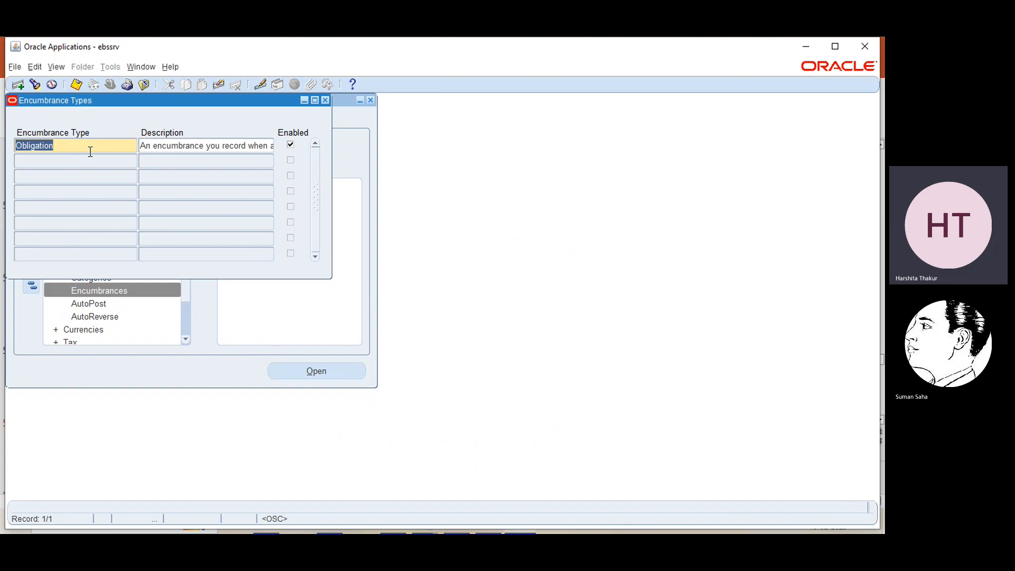
- Save encumbrance type 'EBS encumbrances' with description 'For practice' and close the form
{"action": "type", "text": "EBS encumbrances"}
{"action": "left_click", "coordinate": [178, 144]}
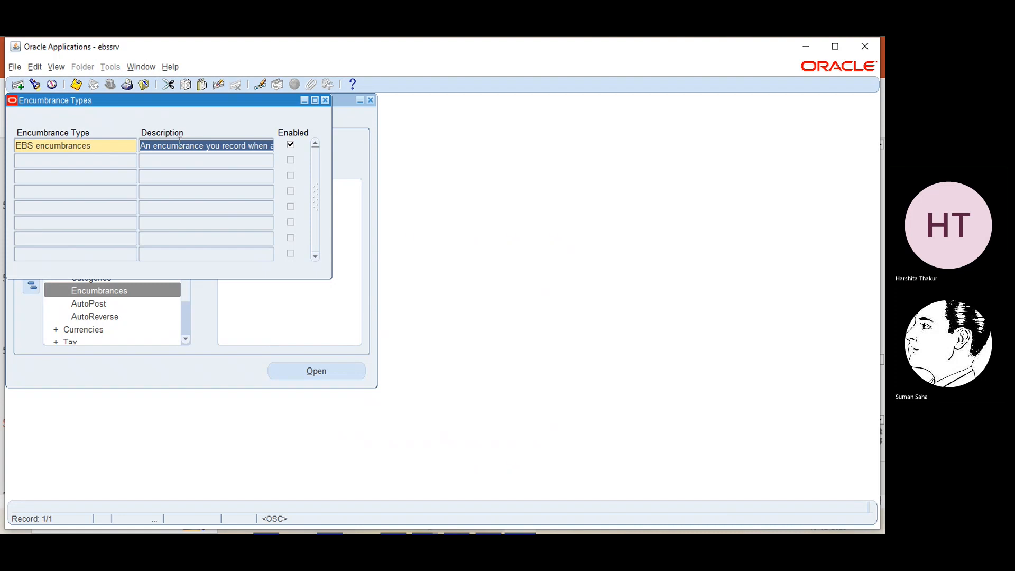
{"action": "key", "text": "Delete"}
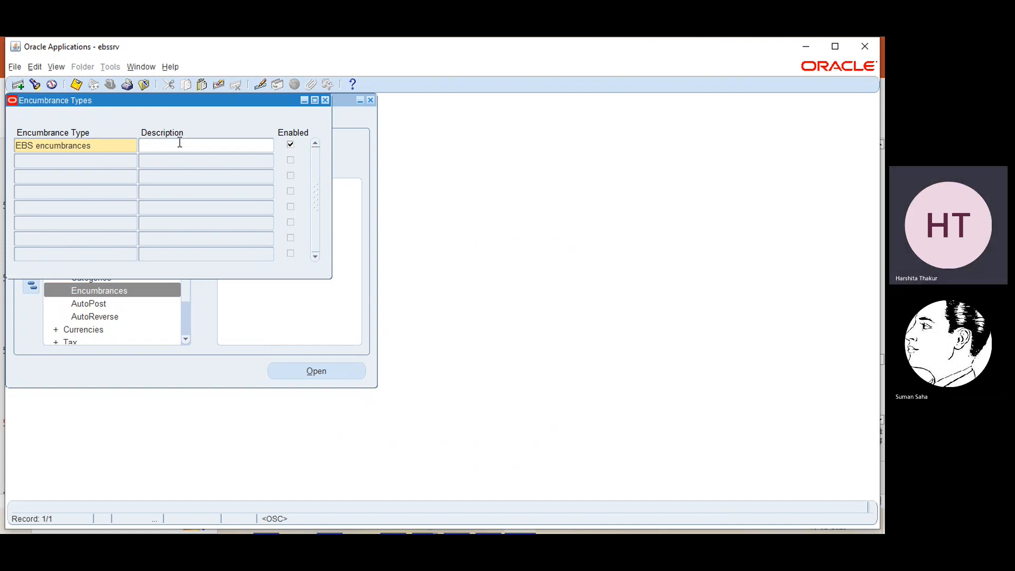
{"action": "type", "text": "For practice"}
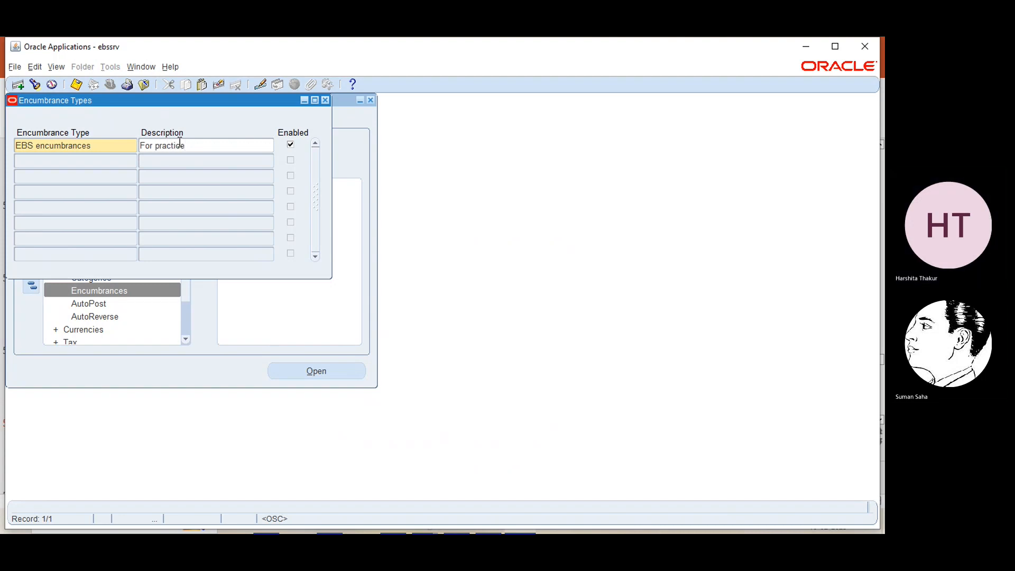
{"action": "key", "text": "ctrl+s"}
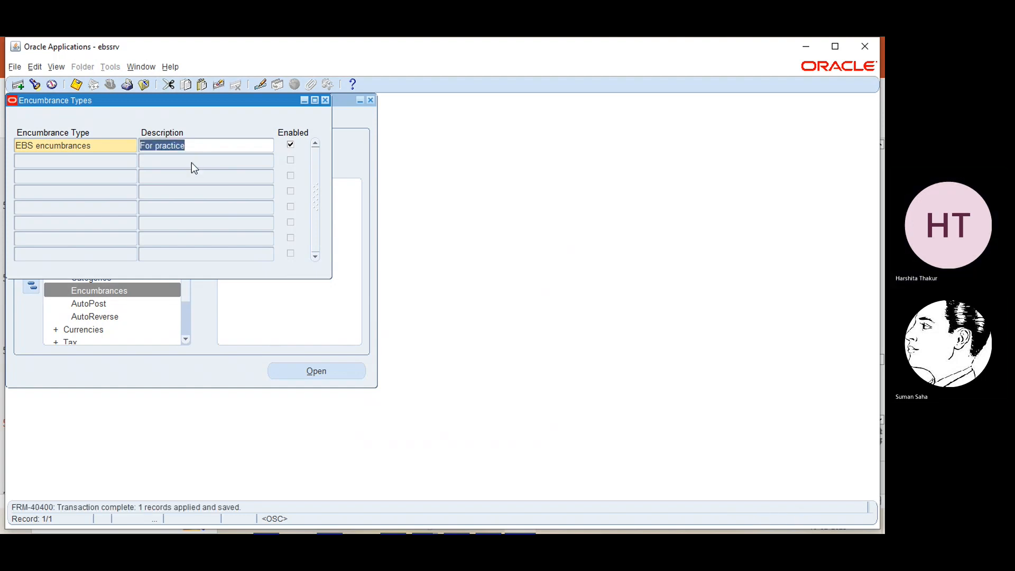
{"action": "left_click", "coordinate": [324, 101]}
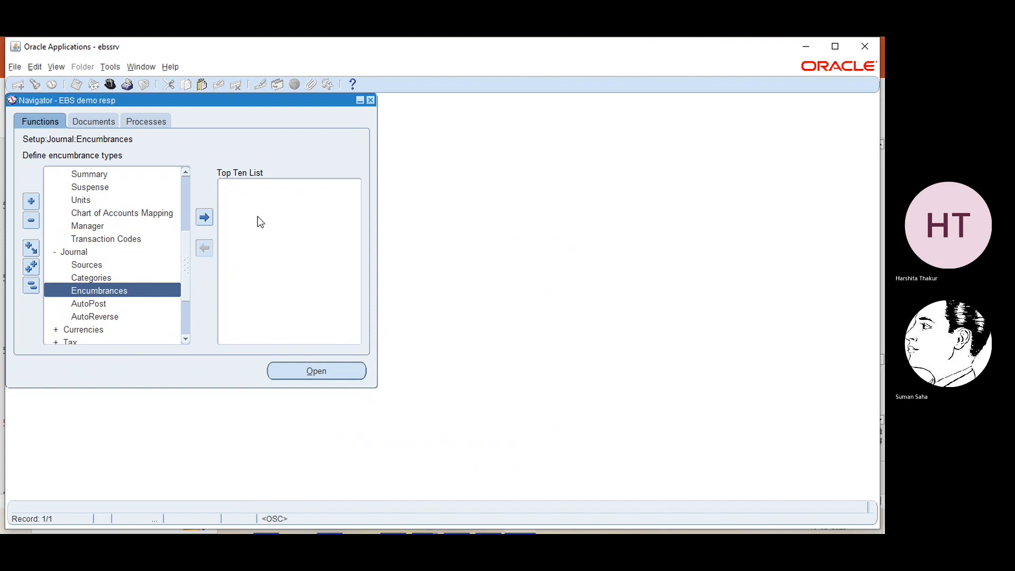
{"action": "key", "text": "ctrl+l"}
- Find %encum% in the functions, open Enter Encumbrances and start a new journal
{"action": "left_click", "coordinate": [200, 176]}
{"action": "type", "text": "encum"}
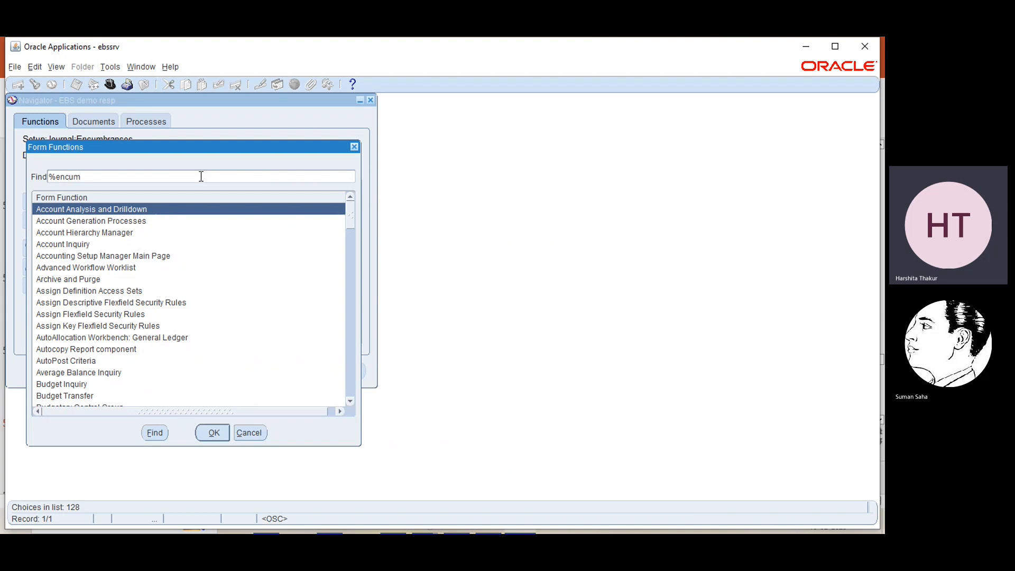
{"action": "type", "text": "%"}
{"action": "key", "text": "Return"}
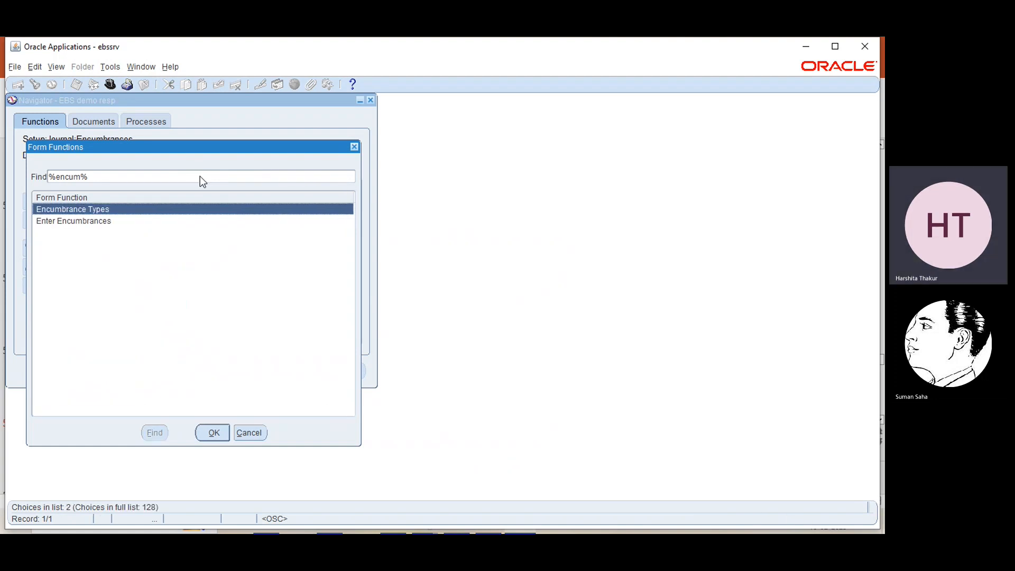
{"action": "left_click", "coordinate": [82, 223]}
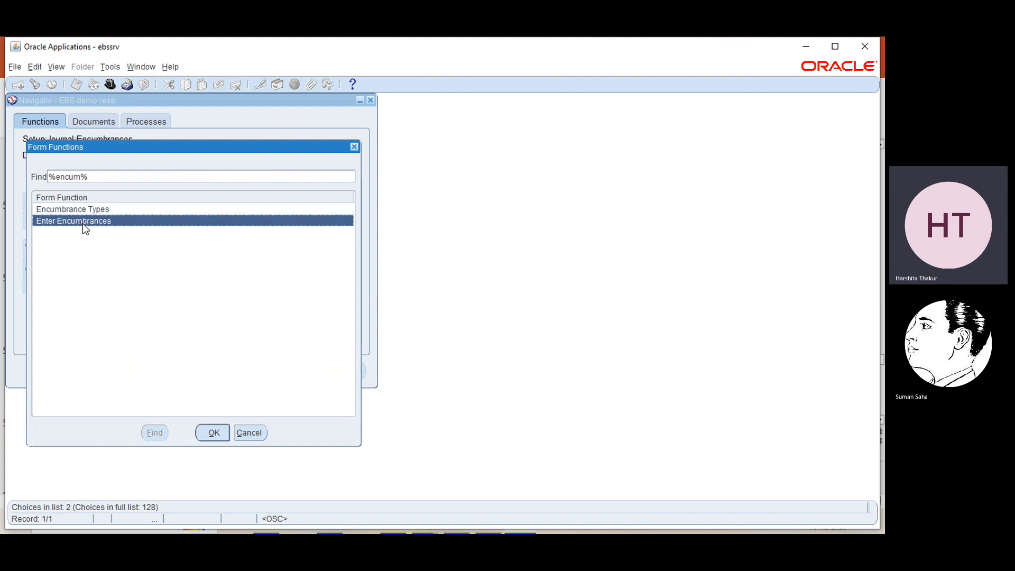
{"action": "left_click", "coordinate": [214, 435]}
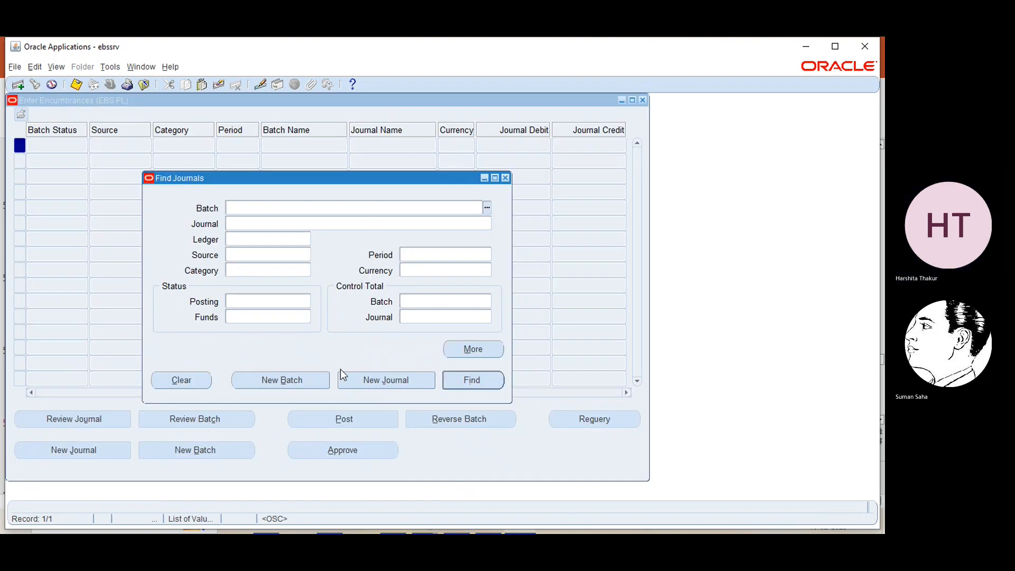
{"action": "left_click", "coordinate": [364, 380]}
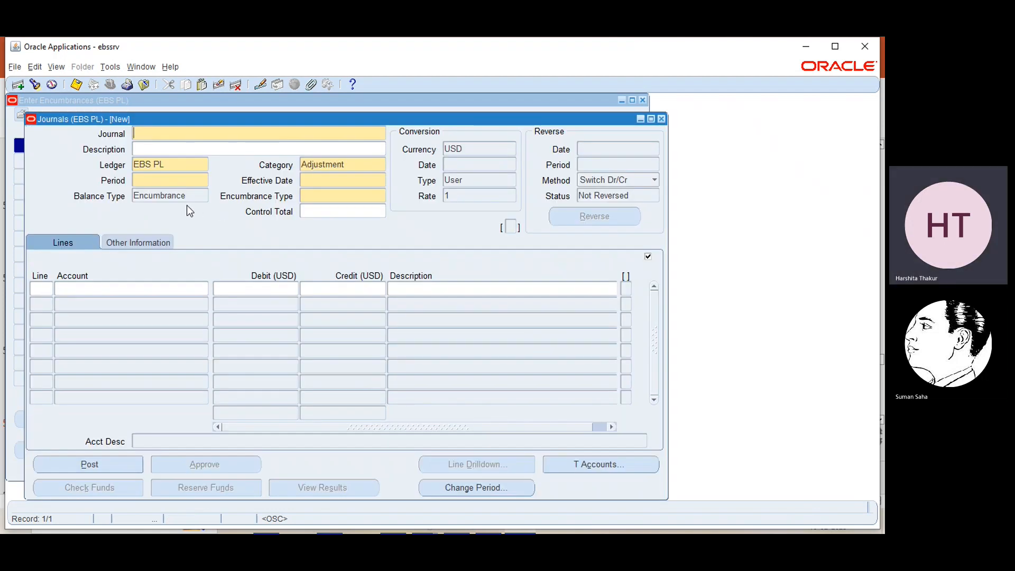
- Name the journal 'test' and set its Encumbrance Type to EBS encumbrances
{"action": "type", "text": "test"}
{"action": "left_click", "coordinate": [325, 195]}
{"action": "left_click", "coordinate": [381, 197]}
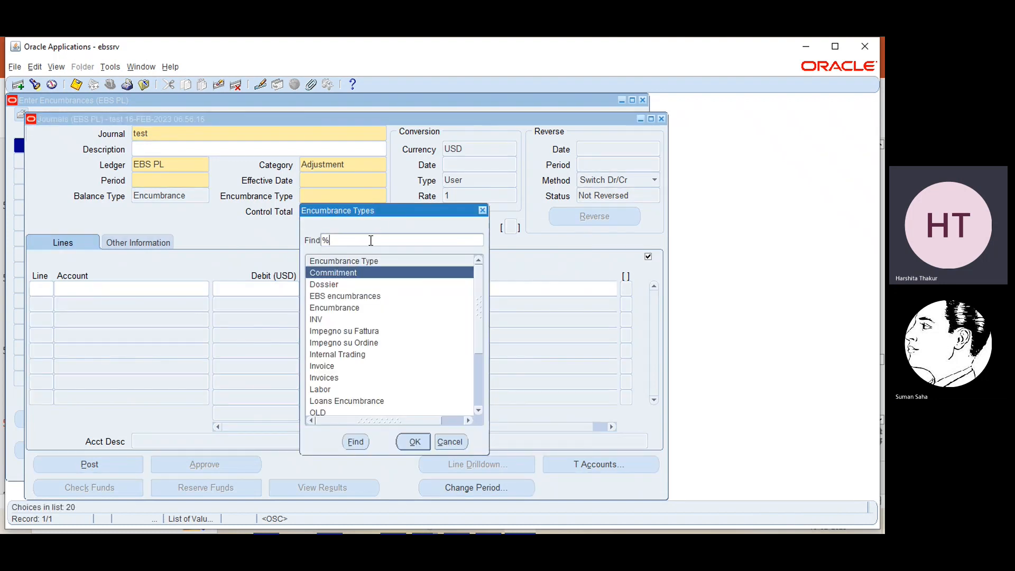
{"action": "left_click", "coordinate": [347, 298]}
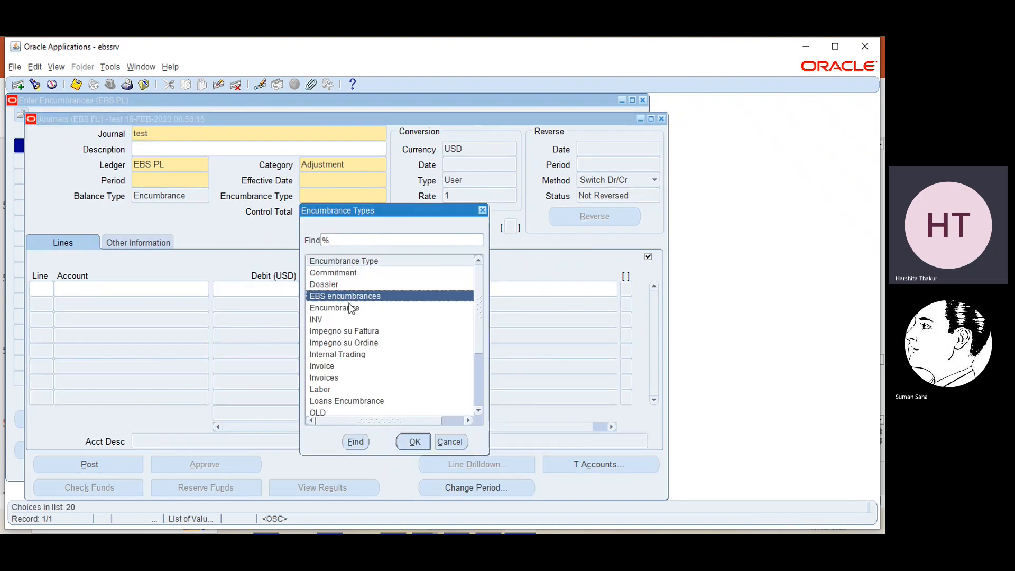
{"action": "left_click", "coordinate": [415, 442]}
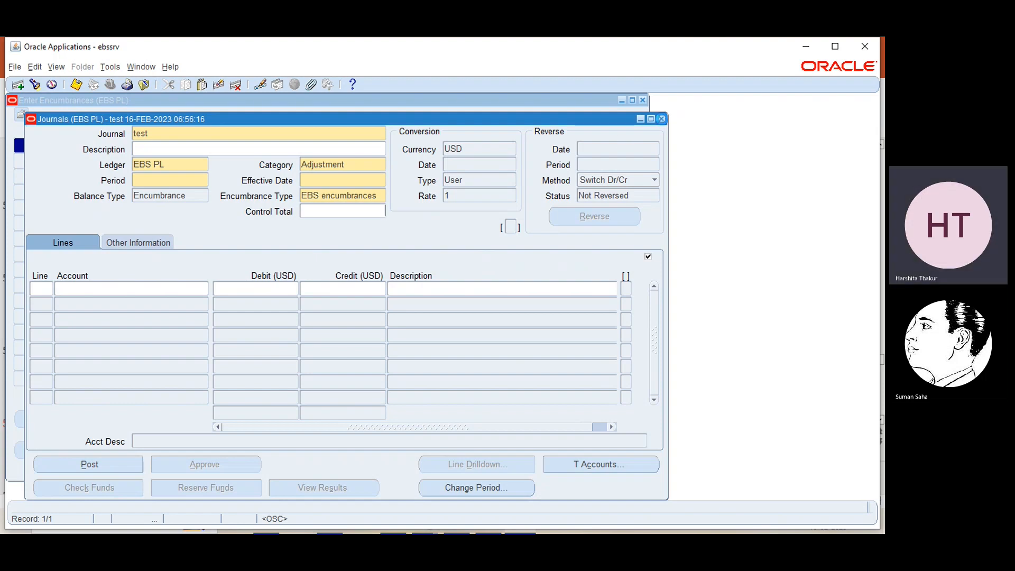
- Close the Journals and Enter Encumbrances forms without saving
{"action": "left_click", "coordinate": [661, 118]}
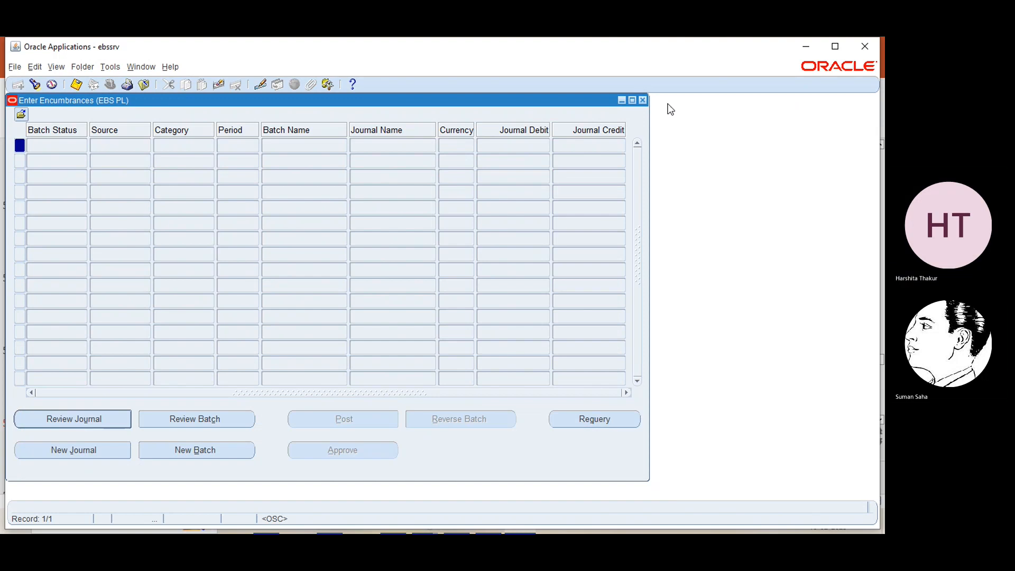
{"action": "left_click", "coordinate": [643, 100]}
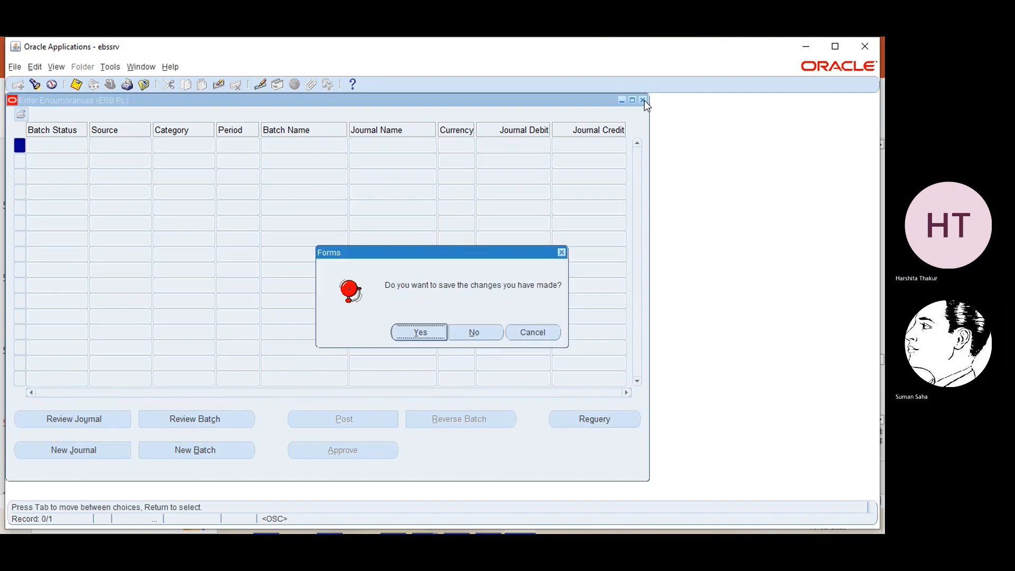
{"action": "left_click", "coordinate": [472, 331]}
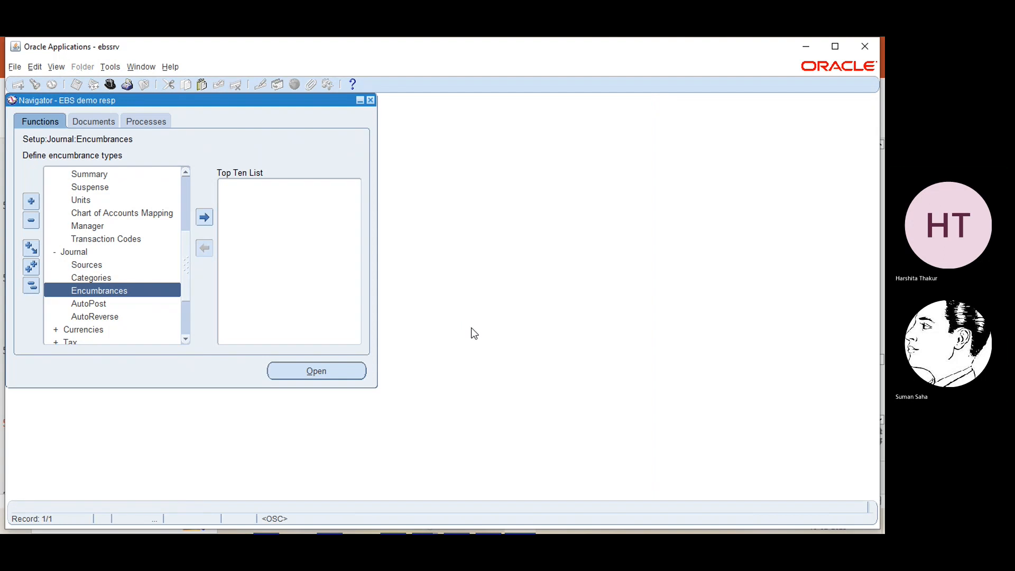
- Minimize Oracle and go to slide 55, 'Account Combinations', in the PowerPoint deck
{"action": "left_click", "coordinate": [804, 43]}
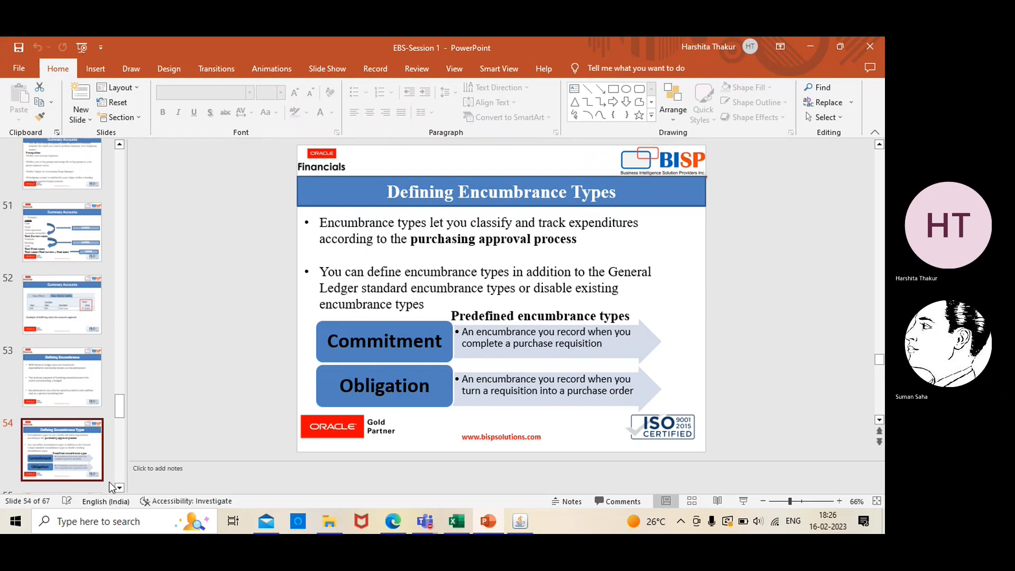
{"action": "left_click_drag", "start_coordinate": [120, 486], "coordinate": [119, 486]}
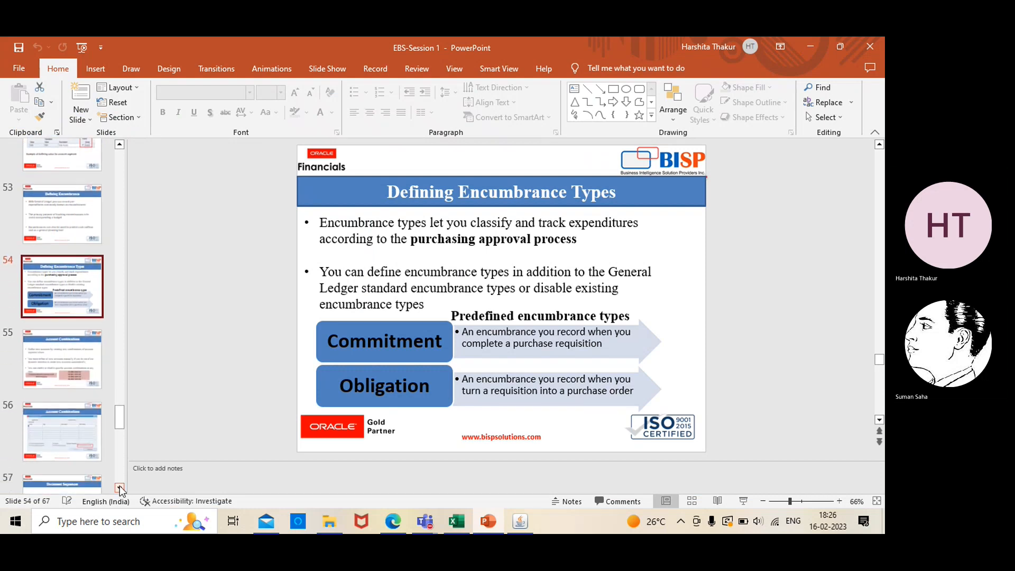
{"action": "left_click", "coordinate": [75, 366]}
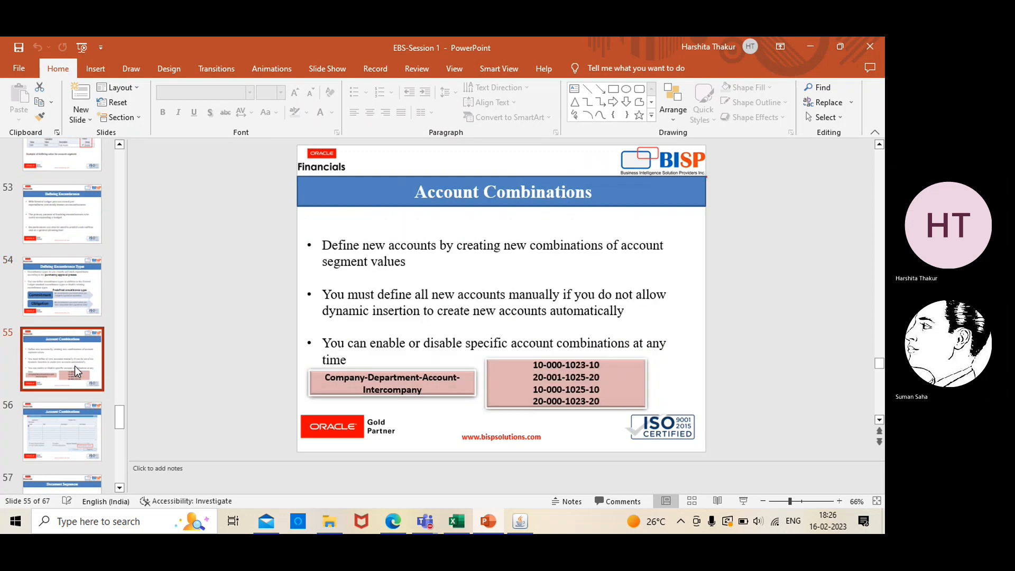
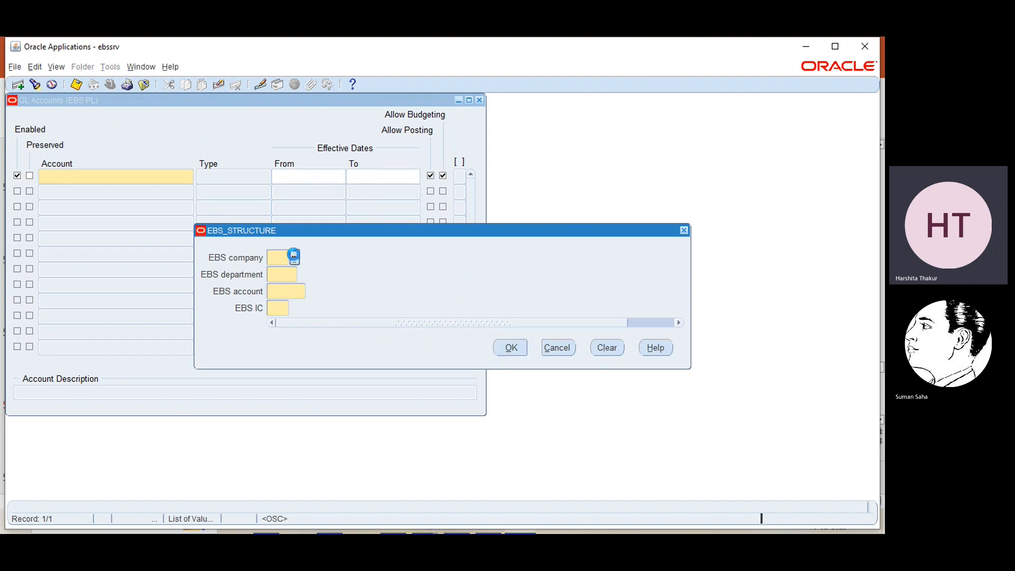
{"action": "left_click", "coordinate": [293, 256]}
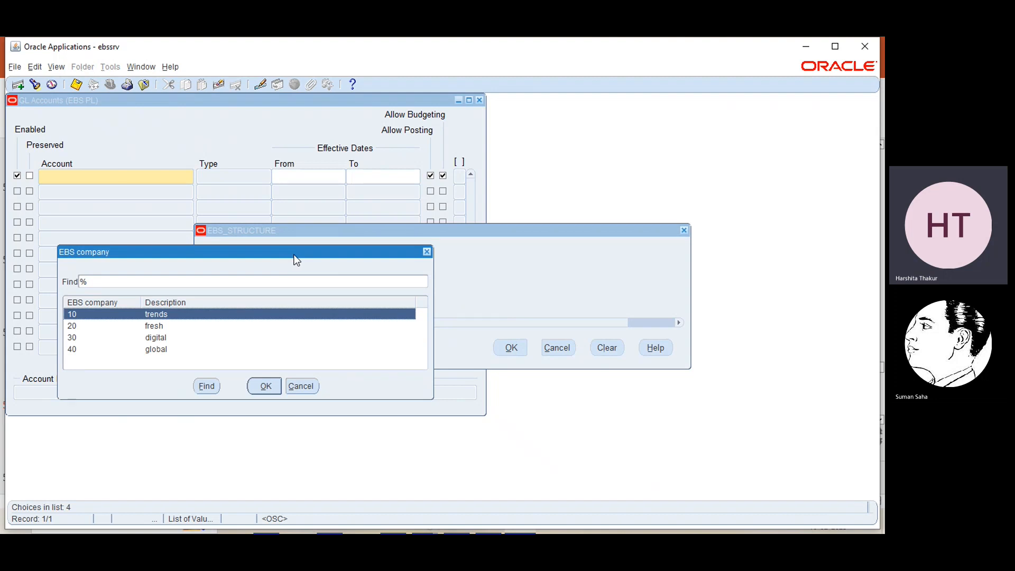
{"action": "left_click", "coordinate": [265, 386]}
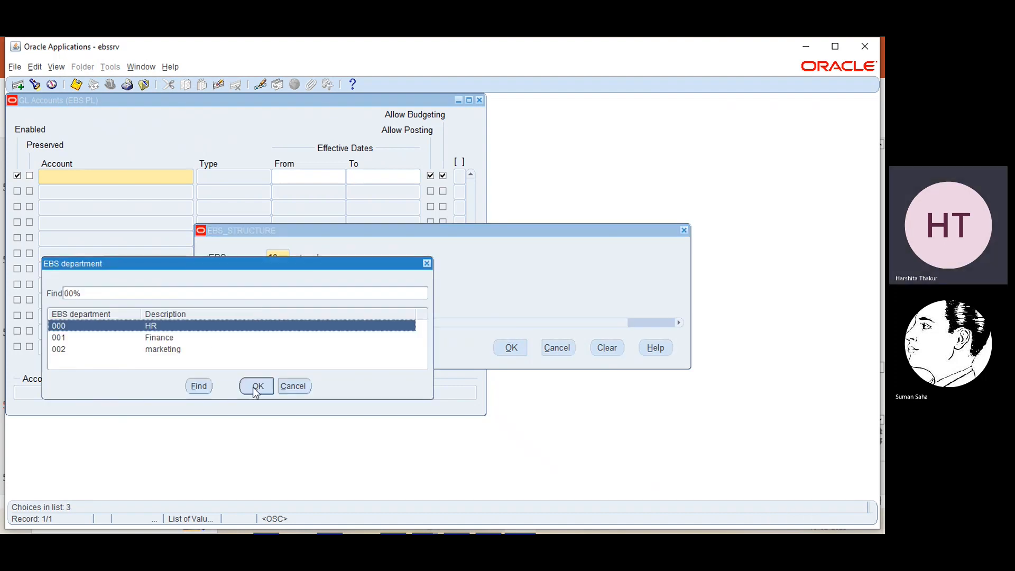
{"action": "left_click", "coordinate": [257, 387]}
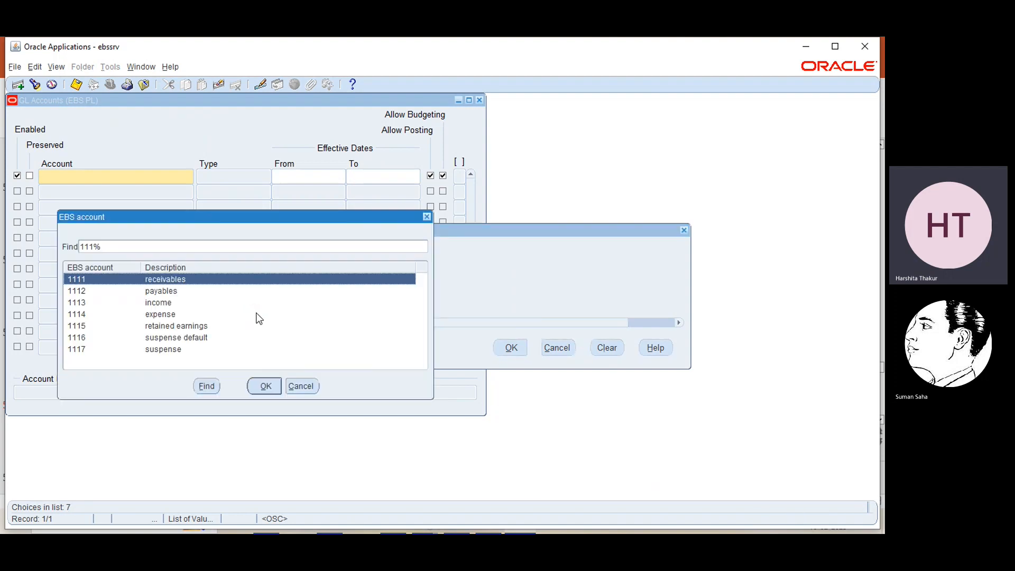
{"action": "left_click", "coordinate": [189, 302]}
{"action": "left_click", "coordinate": [261, 386]}
{"action": "left_click", "coordinate": [295, 309]}
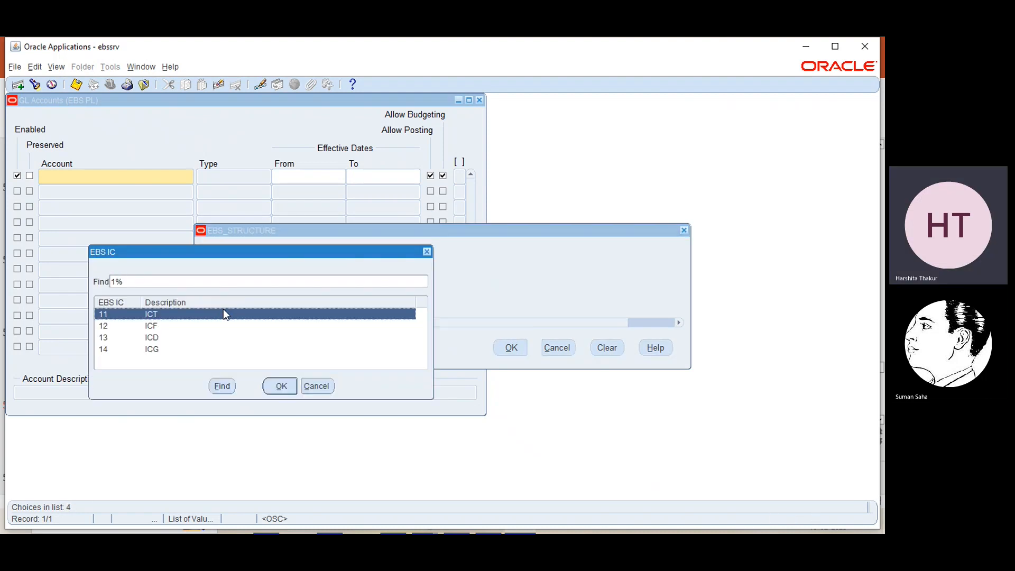
{"action": "left_click", "coordinate": [268, 386]}
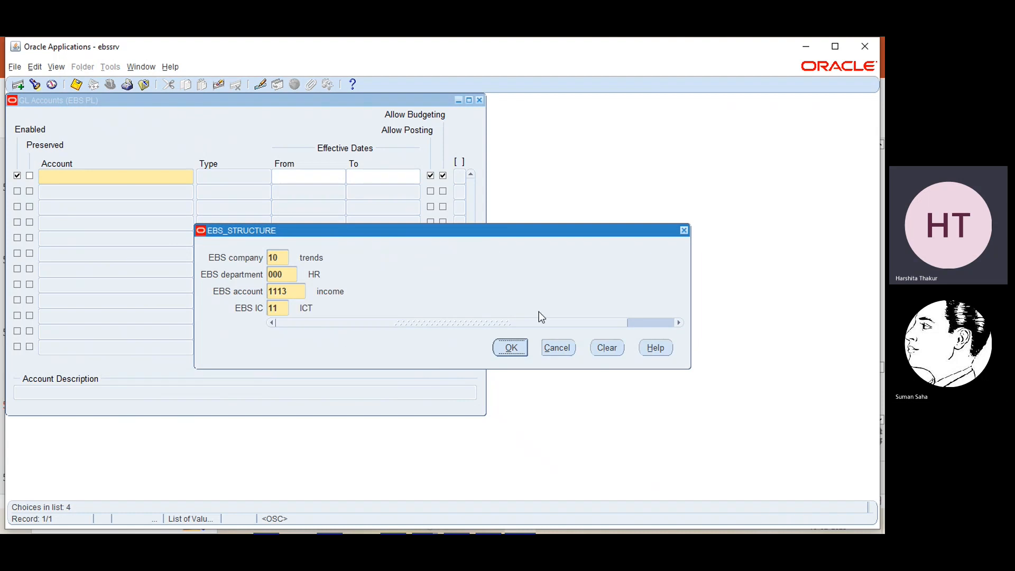
{"action": "left_click", "coordinate": [510, 346]}
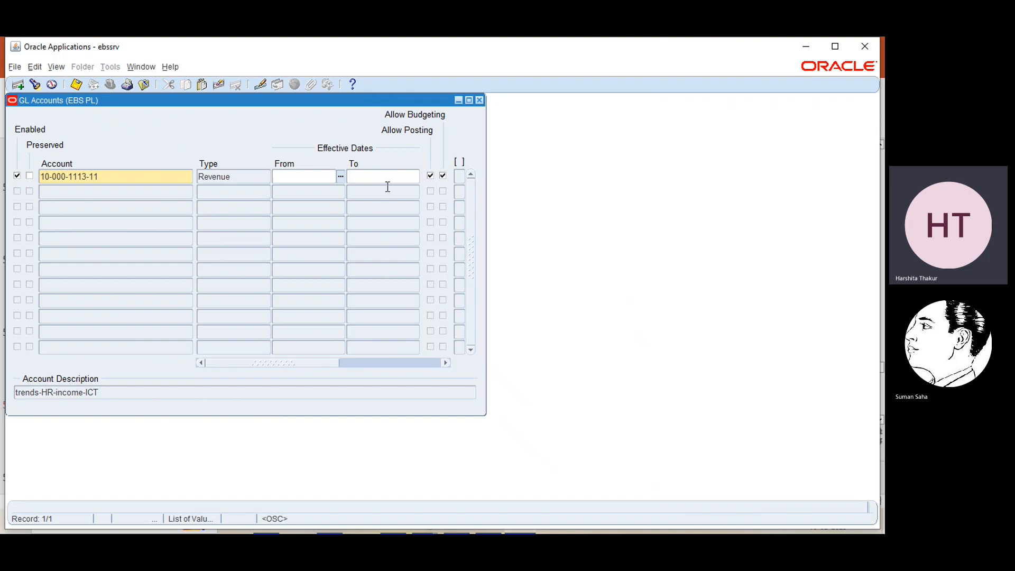
{"action": "left_click", "coordinate": [30, 176]}
{"action": "left_click", "coordinate": [30, 176]}
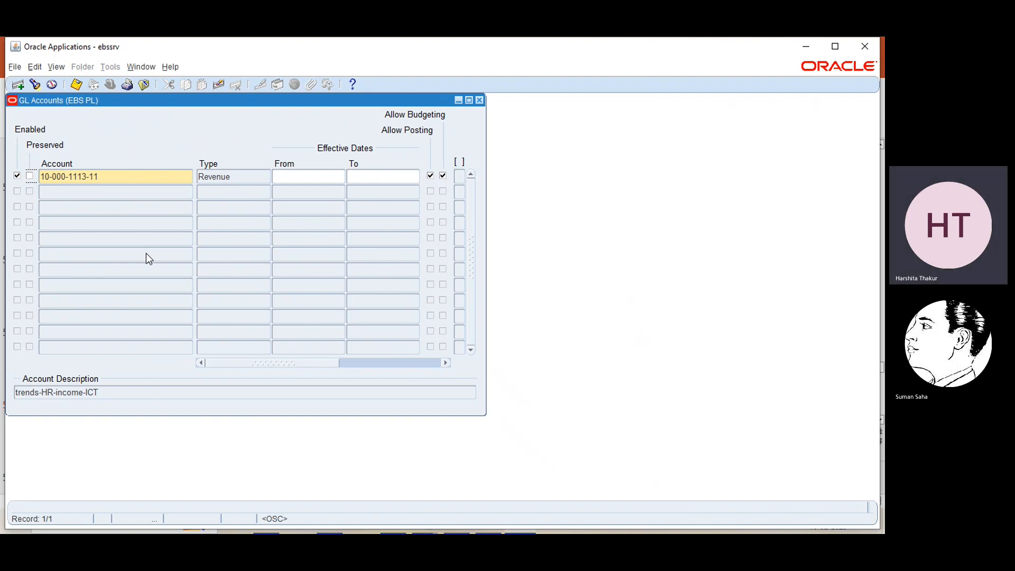
{"action": "left_click", "coordinate": [804, 45]}
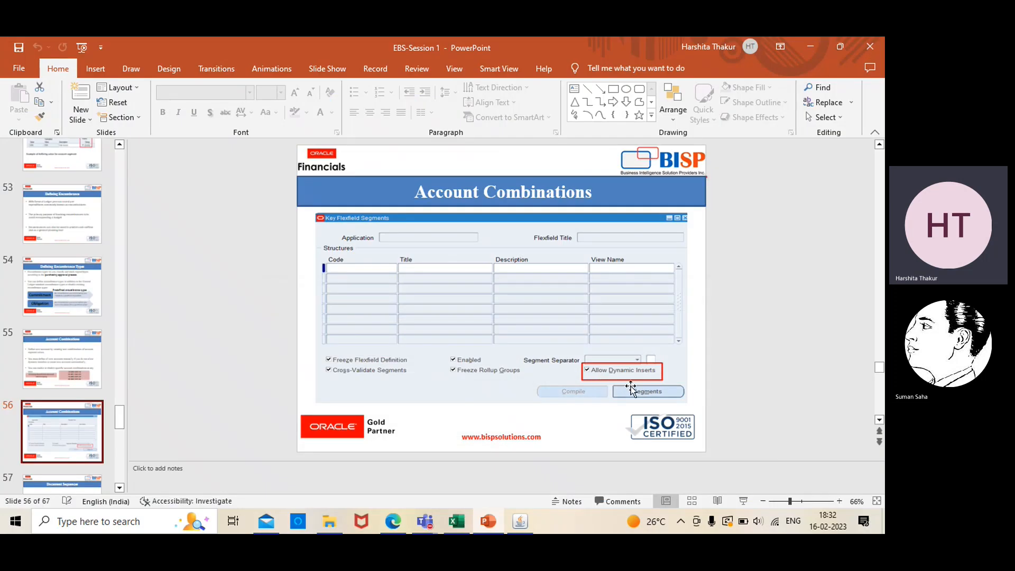
{"action": "left_click", "coordinate": [520, 522]}
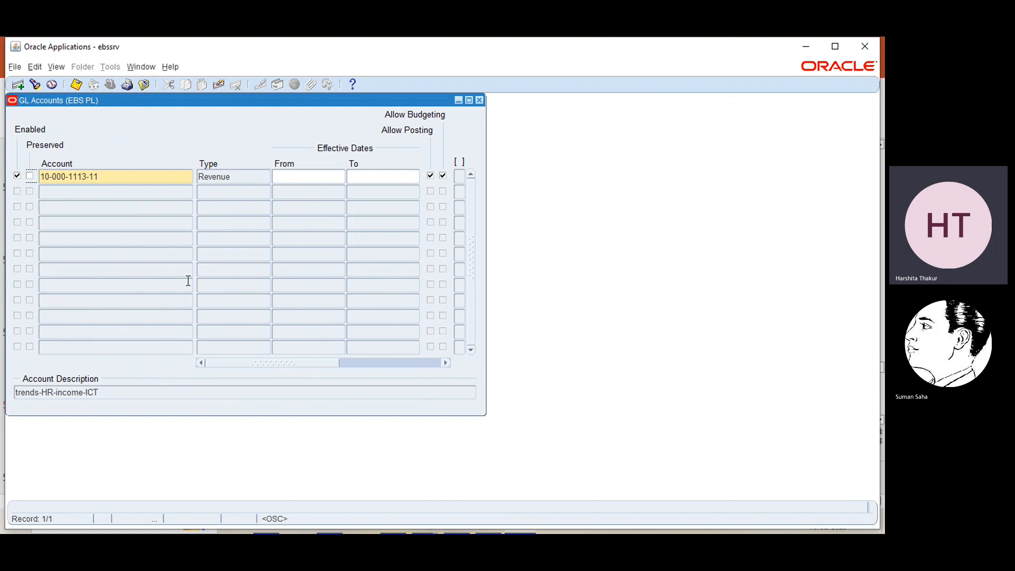
- Toggle Enabled off and on, close GL Accounts without saving, and return to the Account Combinations slide
{"action": "left_click", "coordinate": [17, 176]}
{"action": "left_click", "coordinate": [17, 176]}
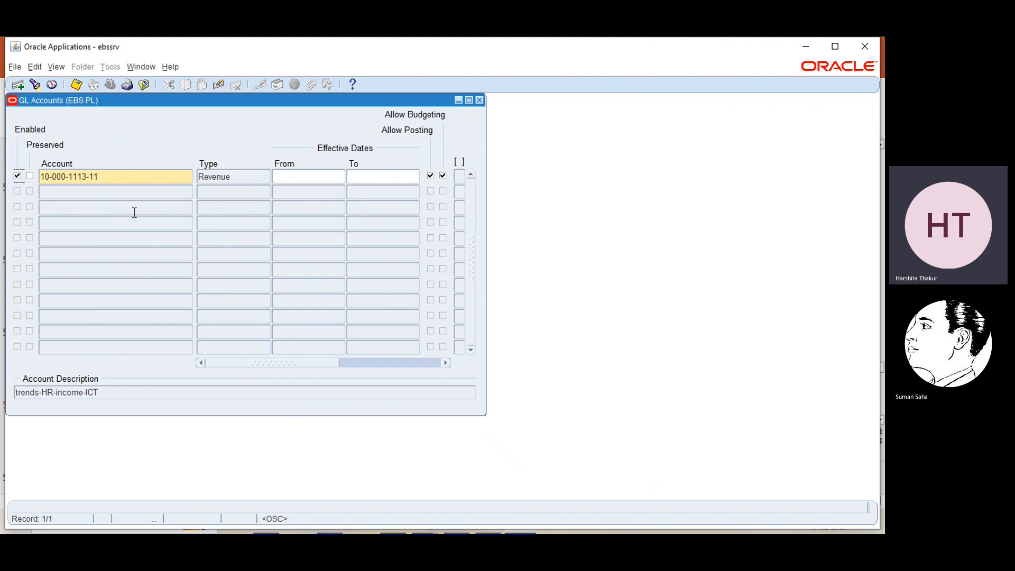
{"action": "left_click", "coordinate": [479, 100]}
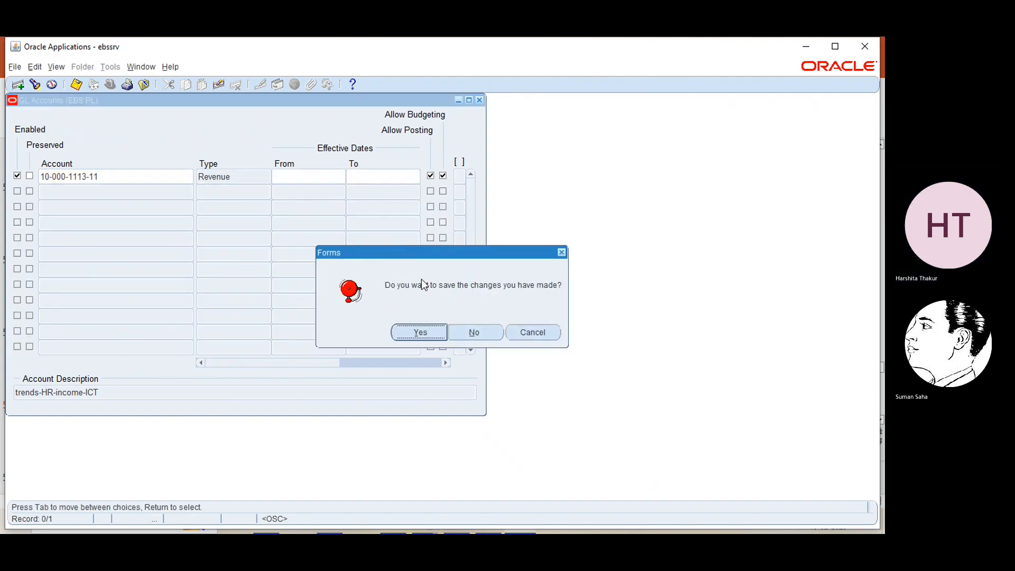
{"action": "left_click", "coordinate": [463, 334]}
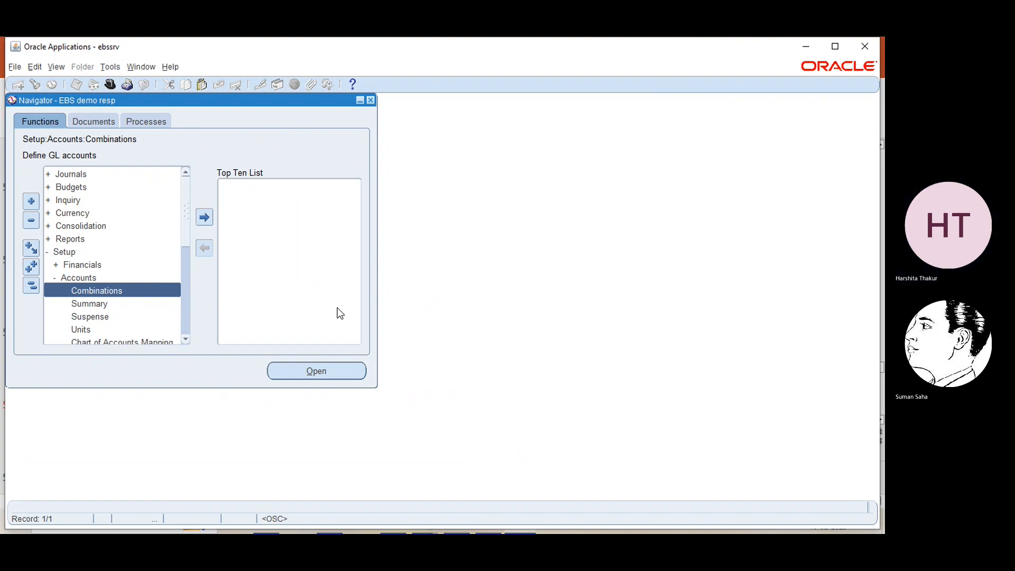
{"action": "left_click", "coordinate": [802, 48]}
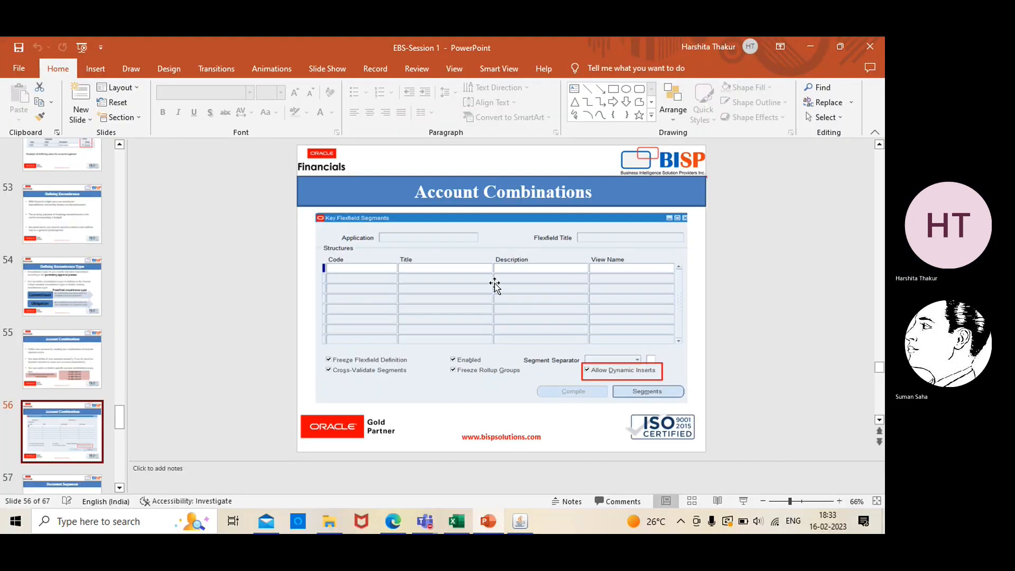
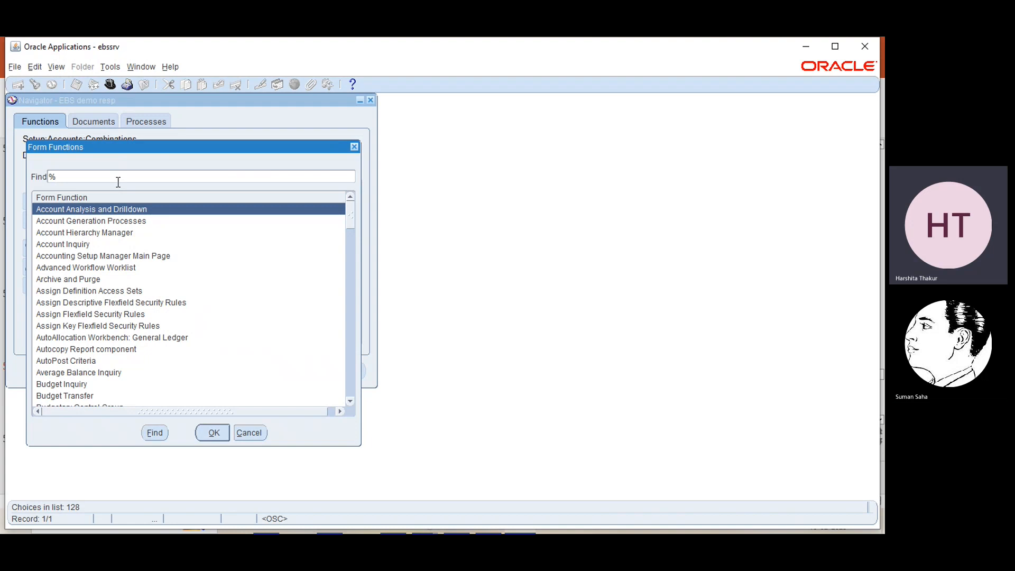
- Search the functions for '%seq%' and open the Document Sequences form
{"action": "type", "text": "%"}
{"action": "key", "text": "Return"}
{"action": "double_click", "coordinate": [100, 221]}
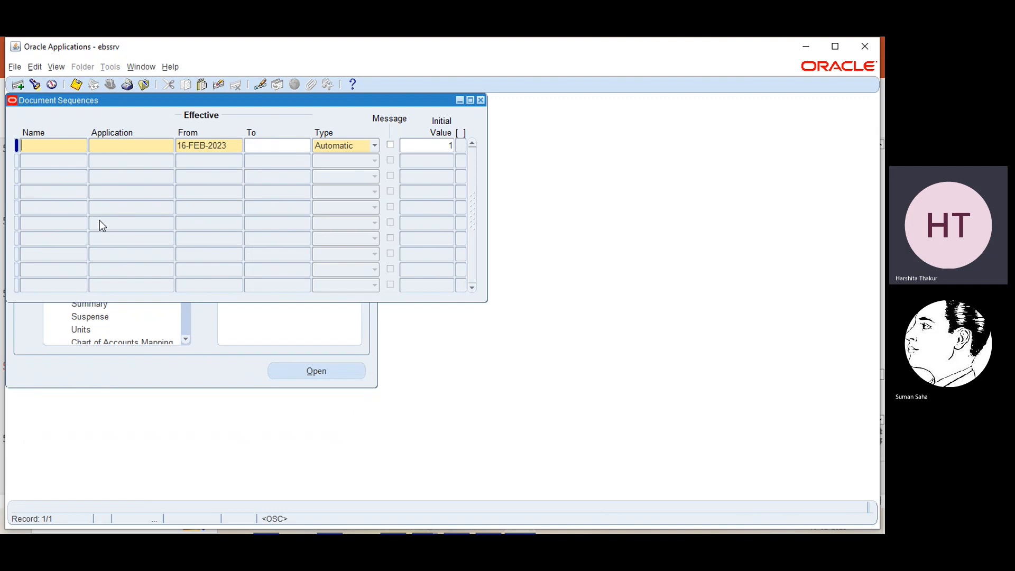
- Enter sequence name EBS DS with General Ledger as its application, effective 16-FEB-2023
{"action": "type", "text": "EBS DS"}
{"action": "left_click", "coordinate": [130, 145]}
{"action": "left_click", "coordinate": [168, 145]}
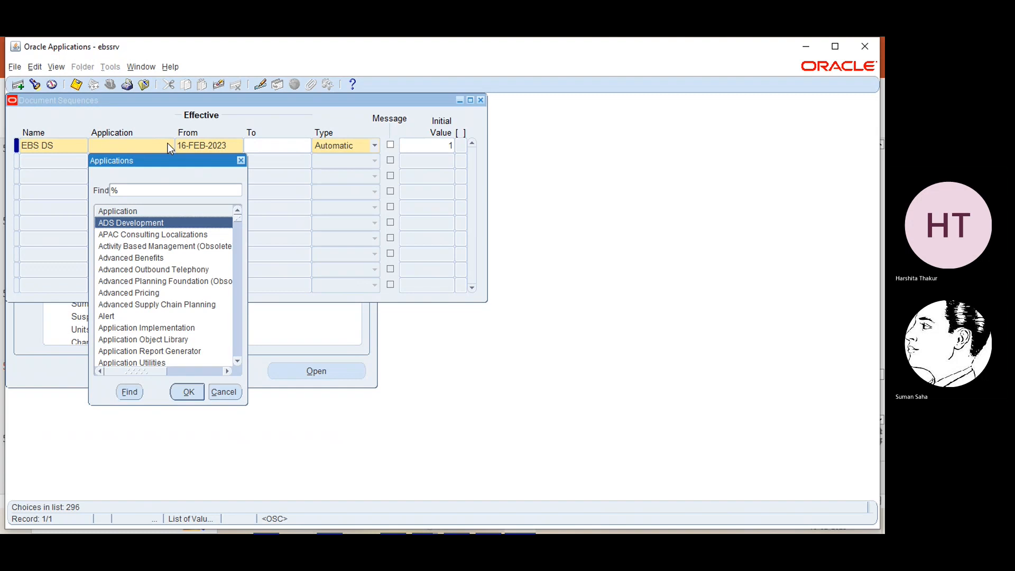
{"action": "type", "text": "ge"}
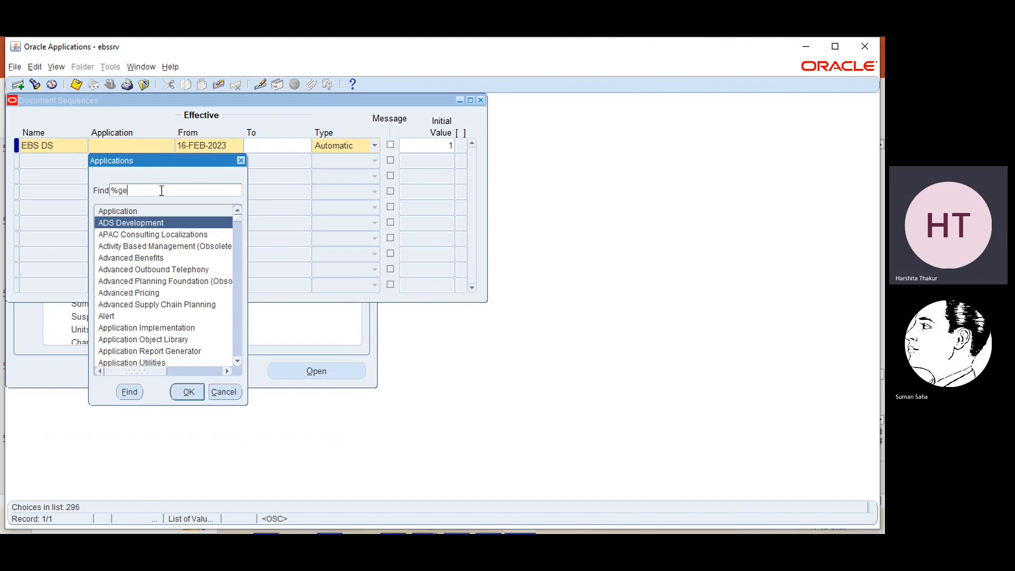
{"action": "type", "text": "neral"}
{"action": "key", "text": "Return"}
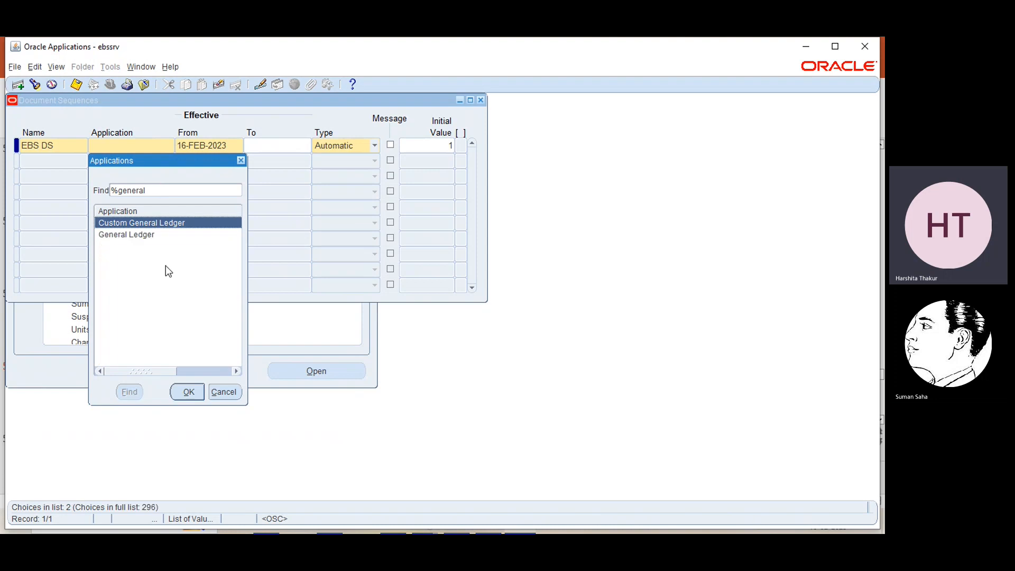
{"action": "left_click", "coordinate": [136, 236]}
{"action": "left_click", "coordinate": [187, 394]}
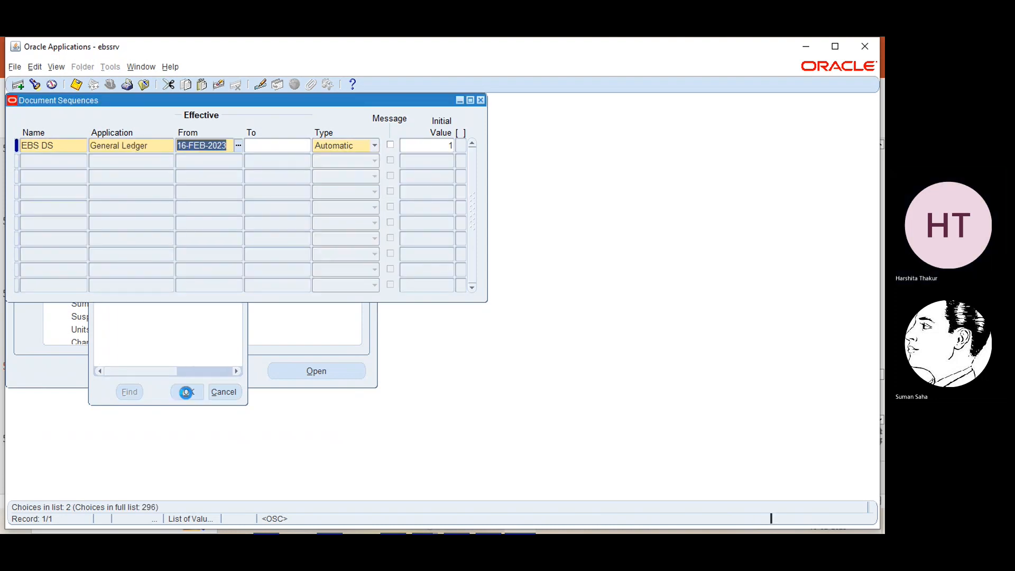
{"action": "left_click", "coordinate": [254, 145]}
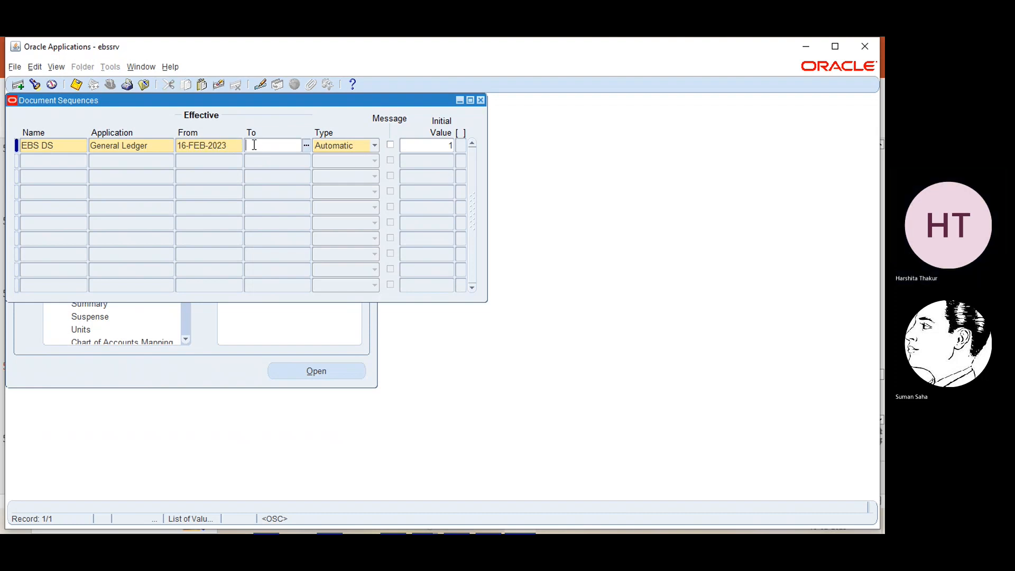
{"action": "left_click", "coordinate": [375, 145]}
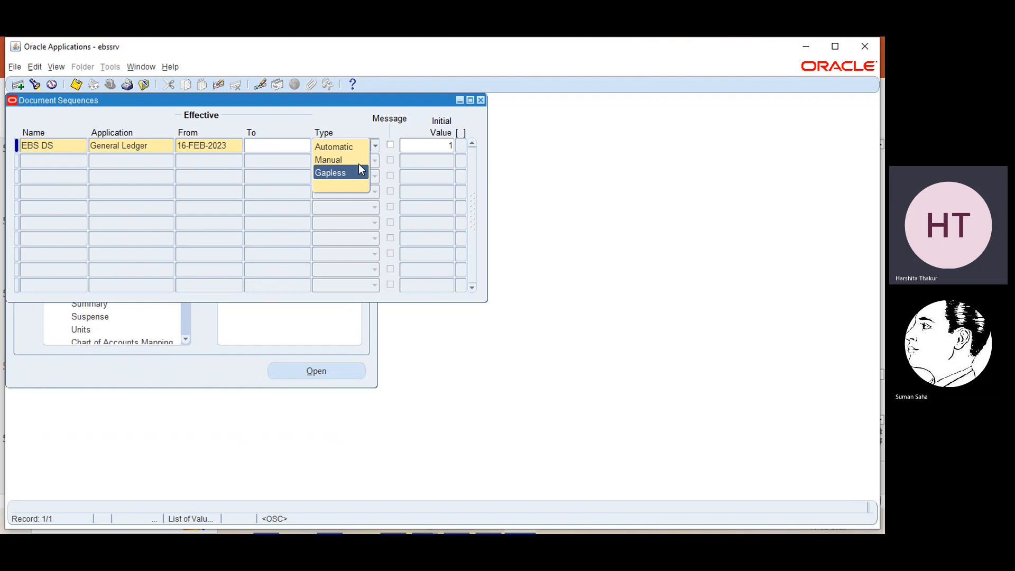
{"action": "left_click", "coordinate": [350, 146]}
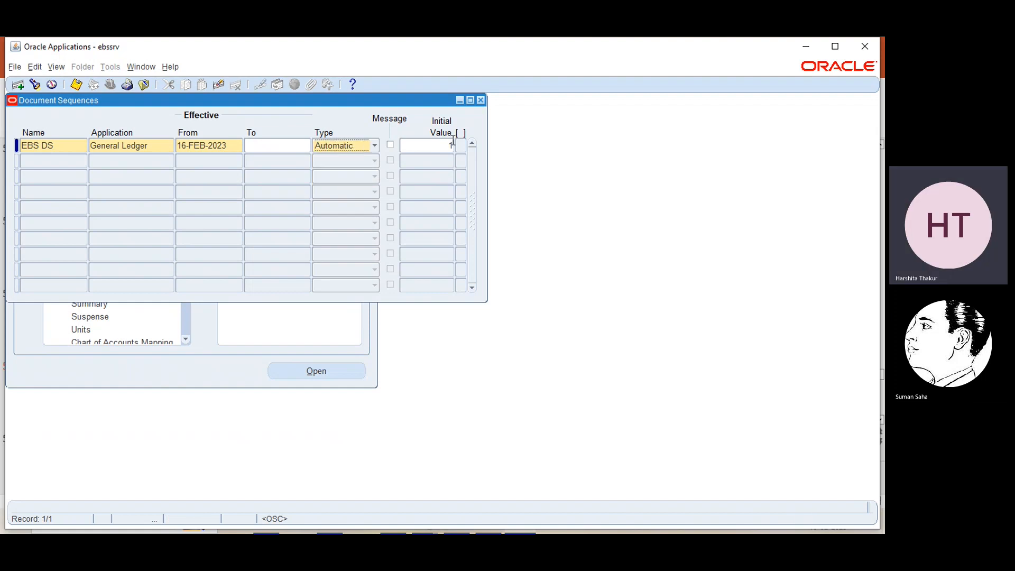
{"action": "left_click", "coordinate": [376, 148]}
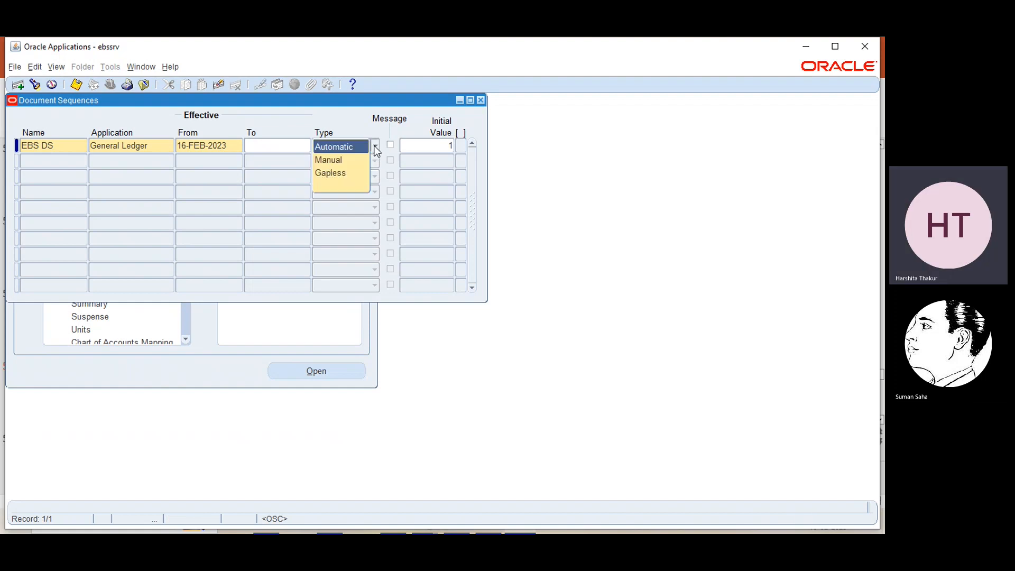
{"action": "left_click", "coordinate": [348, 175]}
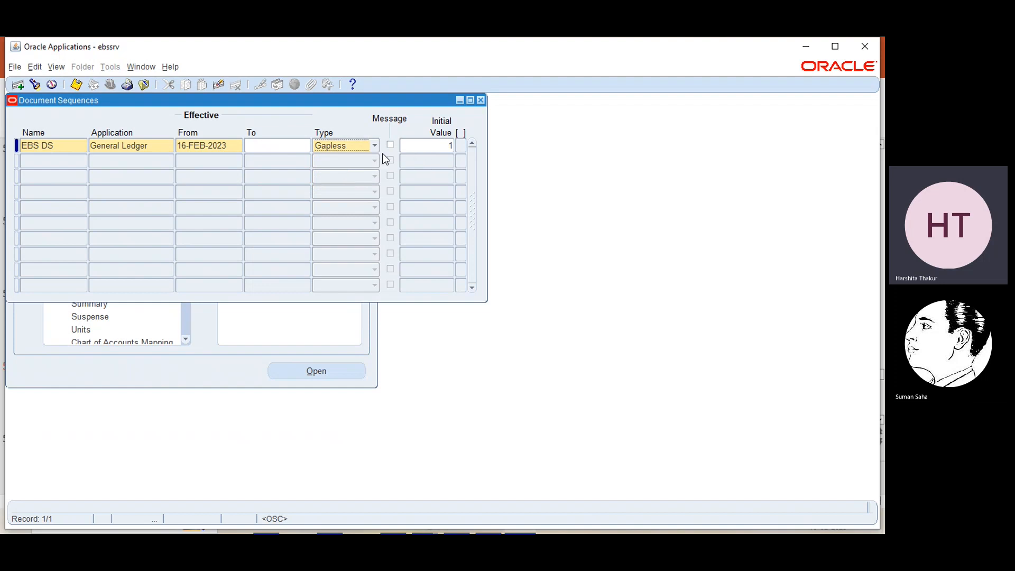
{"action": "left_click", "coordinate": [376, 148]}
{"action": "left_click", "coordinate": [341, 132]}
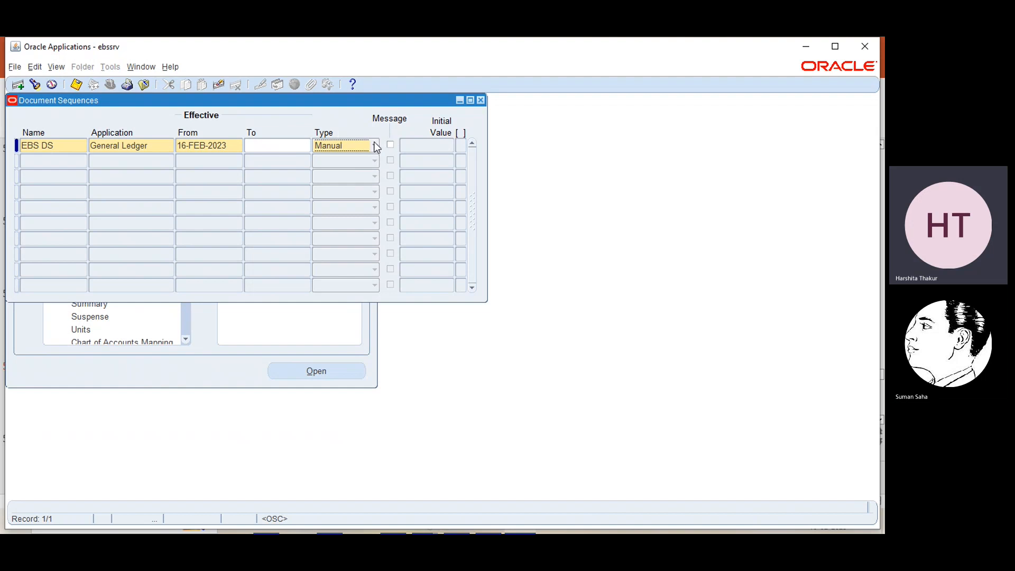
{"action": "left_click", "coordinate": [375, 146]}
{"action": "left_click", "coordinate": [355, 134]}
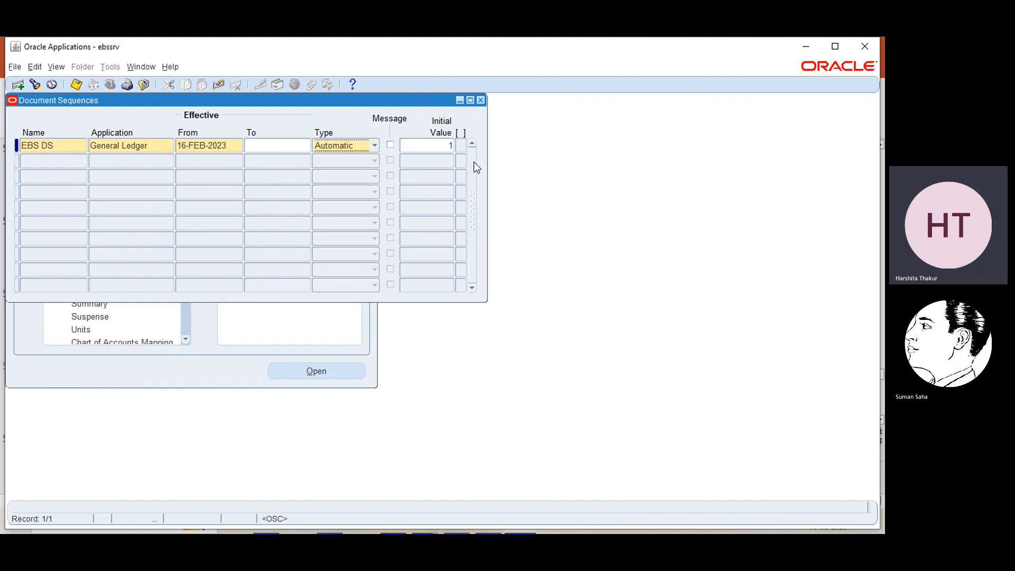
- Toggle Message on and off, set Initial Value 1, then close the form without saving
{"action": "left_click", "coordinate": [392, 147]}
{"action": "left_click", "coordinate": [391, 146]}
{"action": "left_click", "coordinate": [444, 145]}
{"action": "type", "text": "1"}
{"action": "left_click", "coordinate": [481, 100]}
{"action": "left_click", "coordinate": [490, 332]}
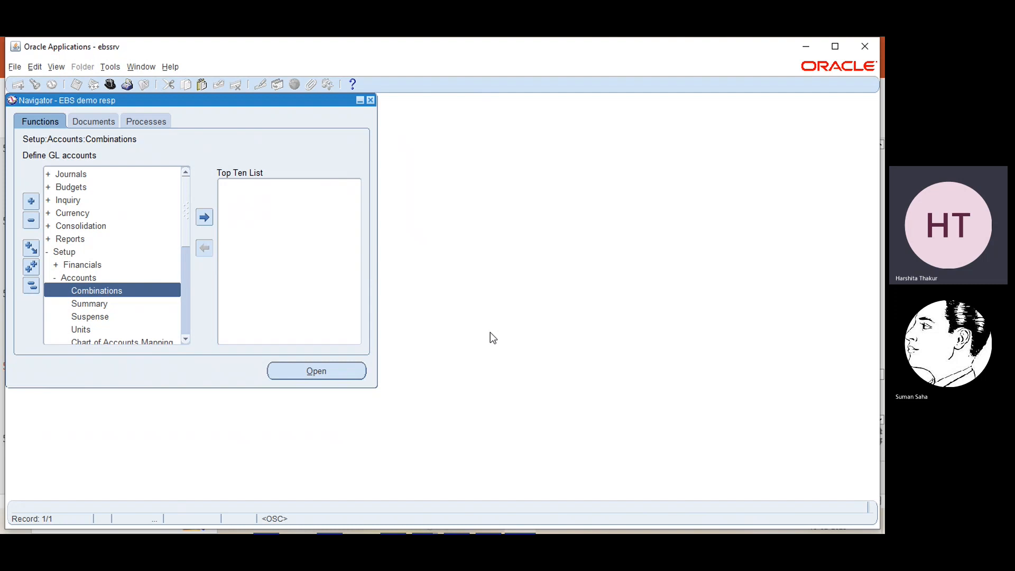
- Filter the function list by '%seq%' and open Document Sequence Assignments
{"action": "key", "text": "Return"}
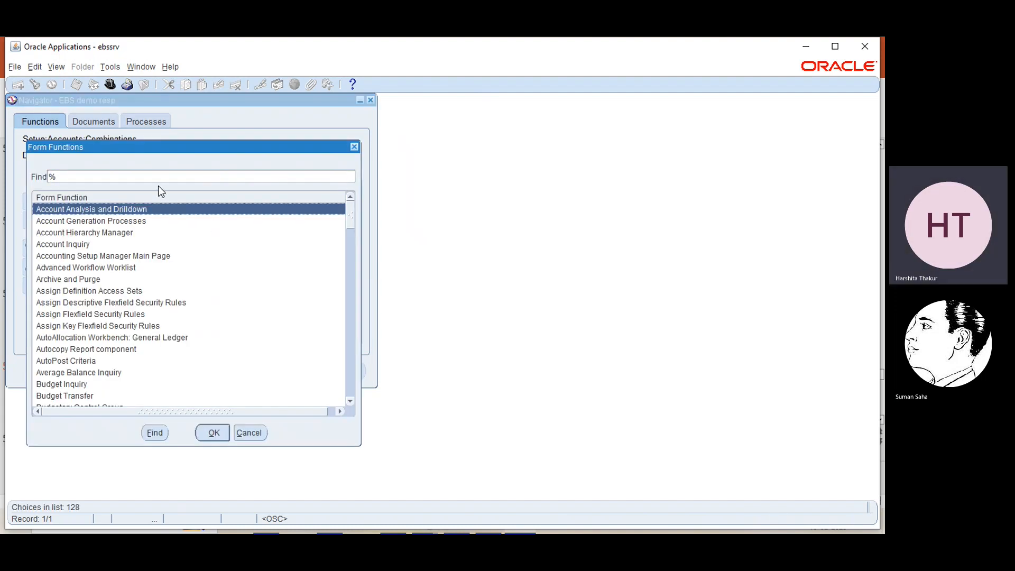
{"action": "type", "text": "swq5"}
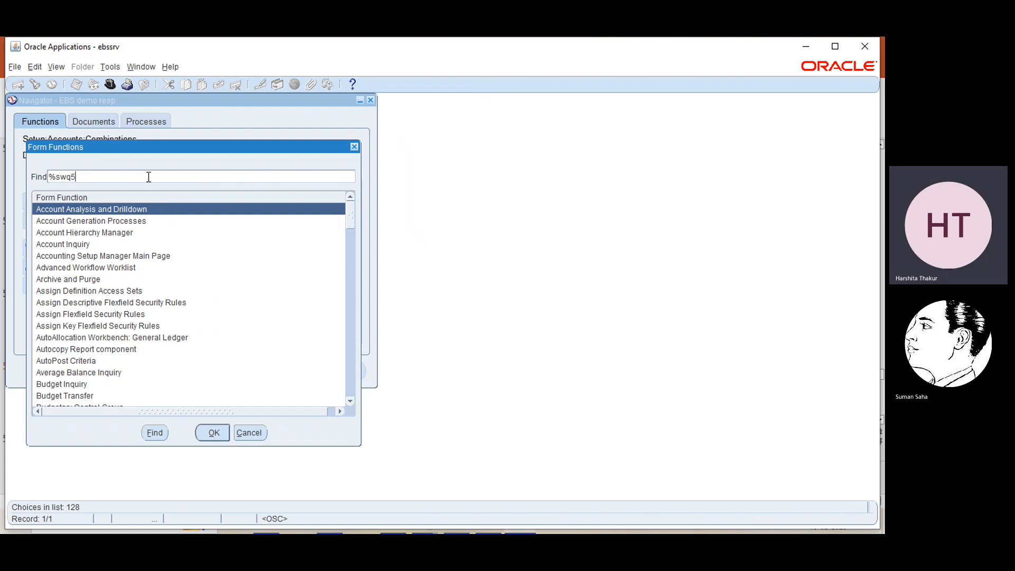
{"action": "key", "text": "BackSpace"}
{"action": "key", "text": "BackSpace"}
{"action": "key", "text": "BackSpace"}
{"action": "key", "text": "BackSpace"}
{"action": "type", "text": "seq%"}
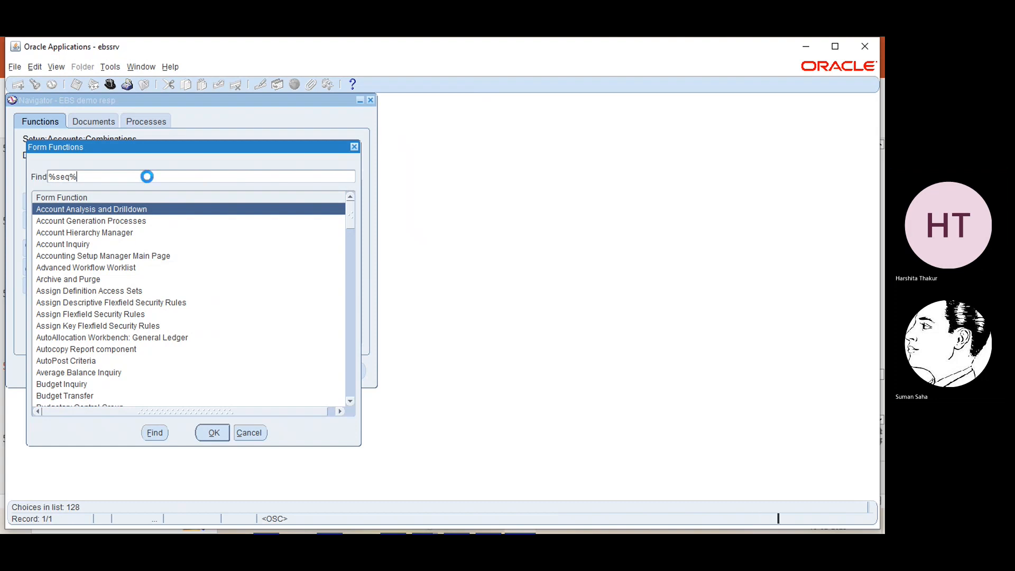
{"action": "key", "text": "Return"}
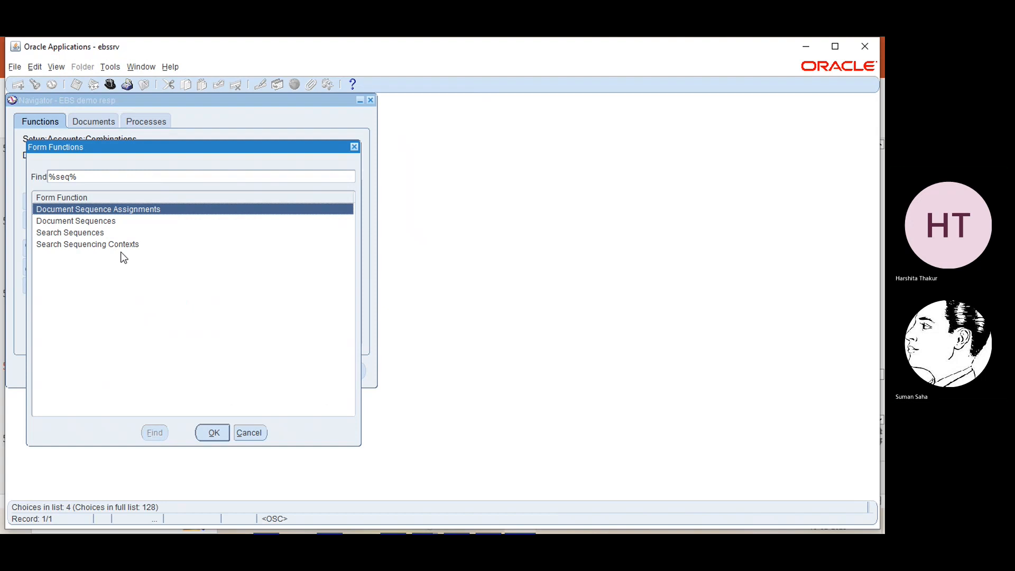
{"action": "left_click", "coordinate": [53, 222]}
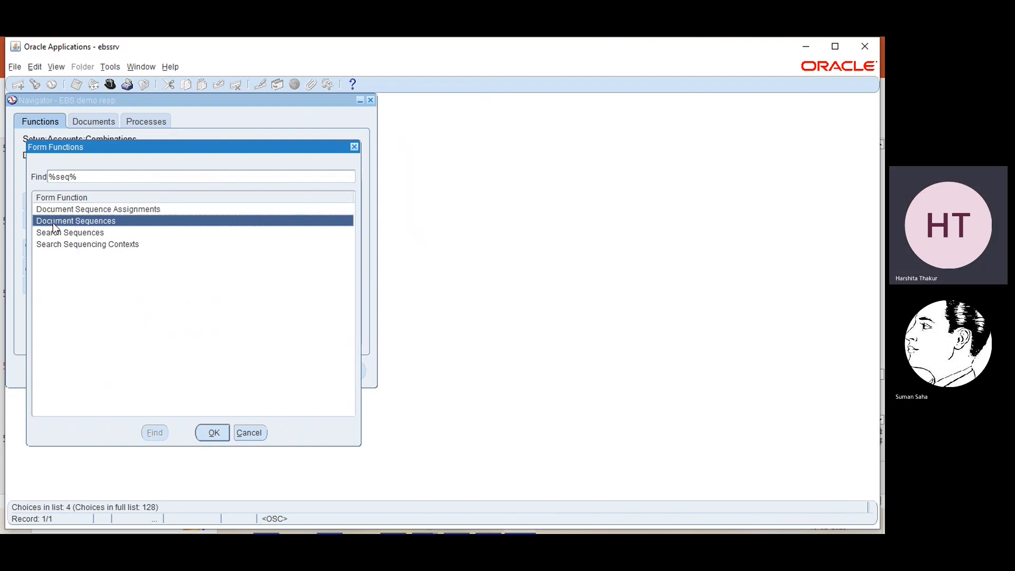
{"action": "double_click", "coordinate": [71, 206]}
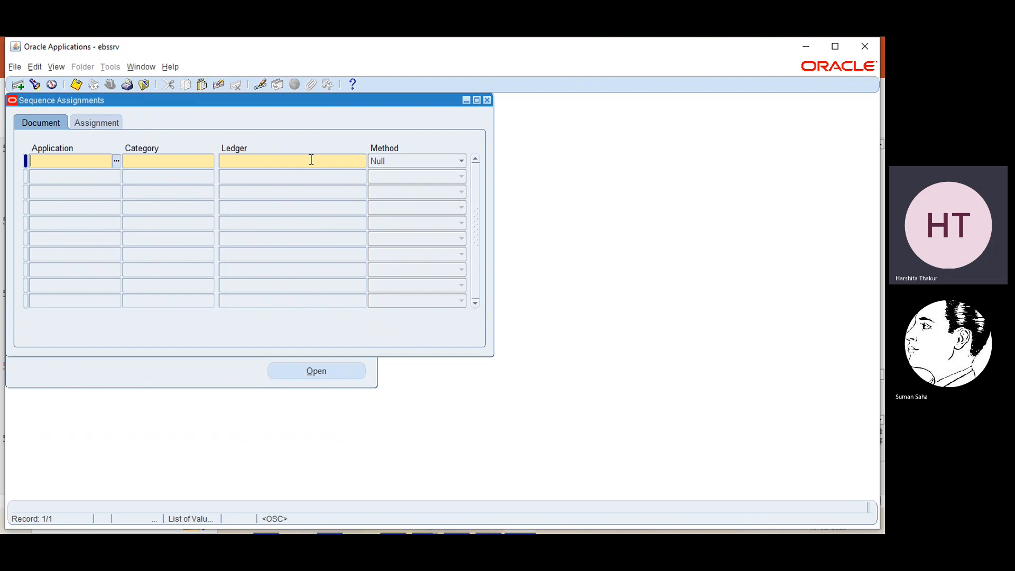
- Review the Assignment and Document column sets, then close the Sequence Assignments form
{"action": "left_click", "coordinate": [112, 122]}
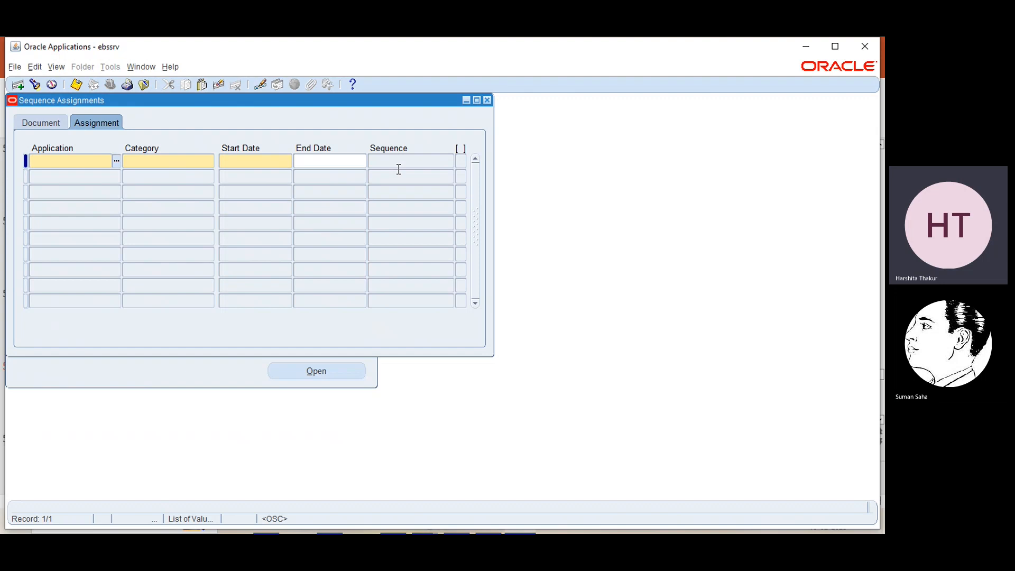
{"action": "left_click", "coordinate": [43, 126]}
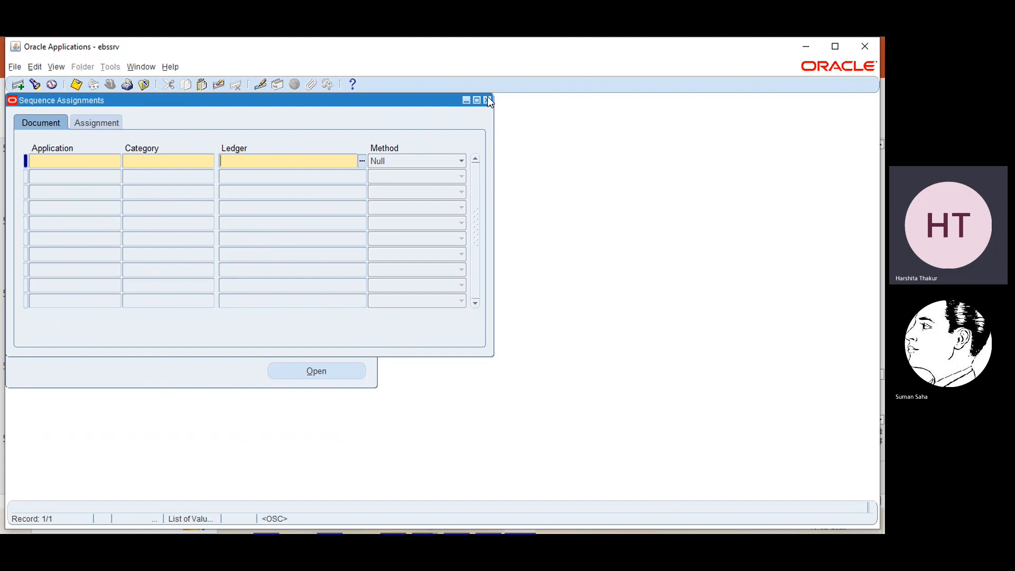
{"action": "left_click", "coordinate": [265, 251]}
{"action": "left_click", "coordinate": [107, 119]}
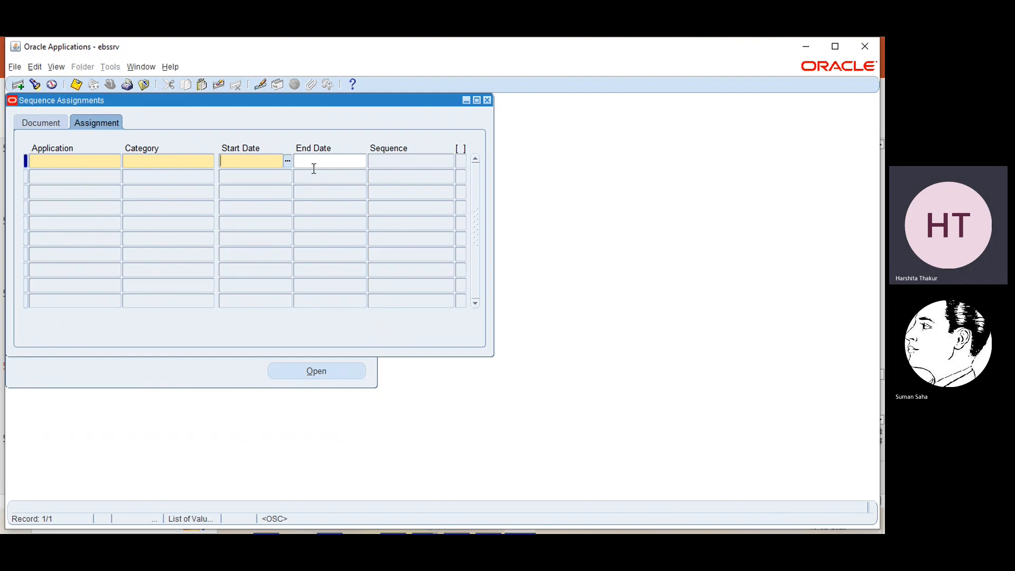
{"action": "left_click", "coordinate": [461, 148]}
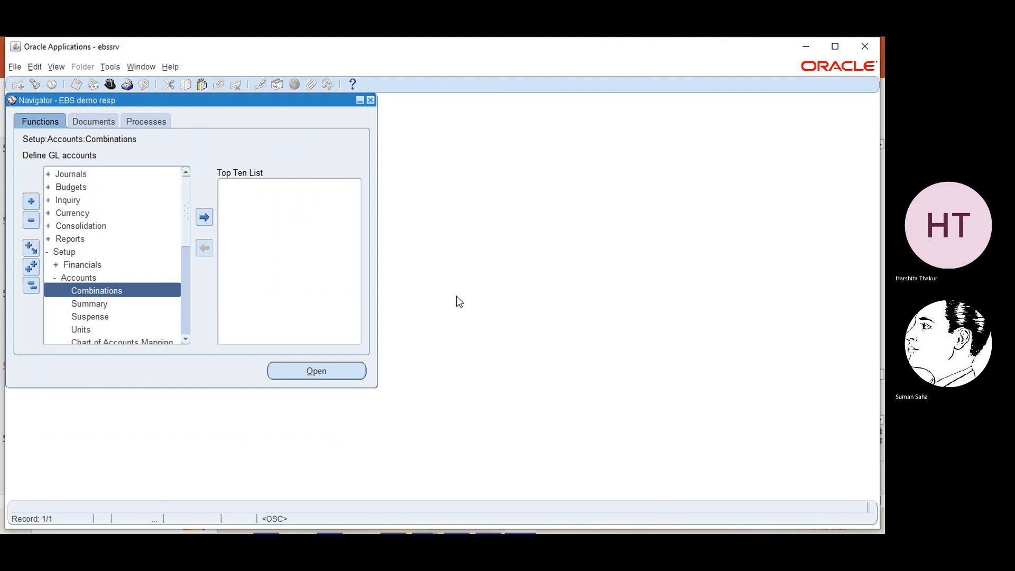
- Bring up the PowerPoint deck at slide 59, Define Automatic Posting Criteria
{"action": "left_click", "coordinate": [807, 47]}
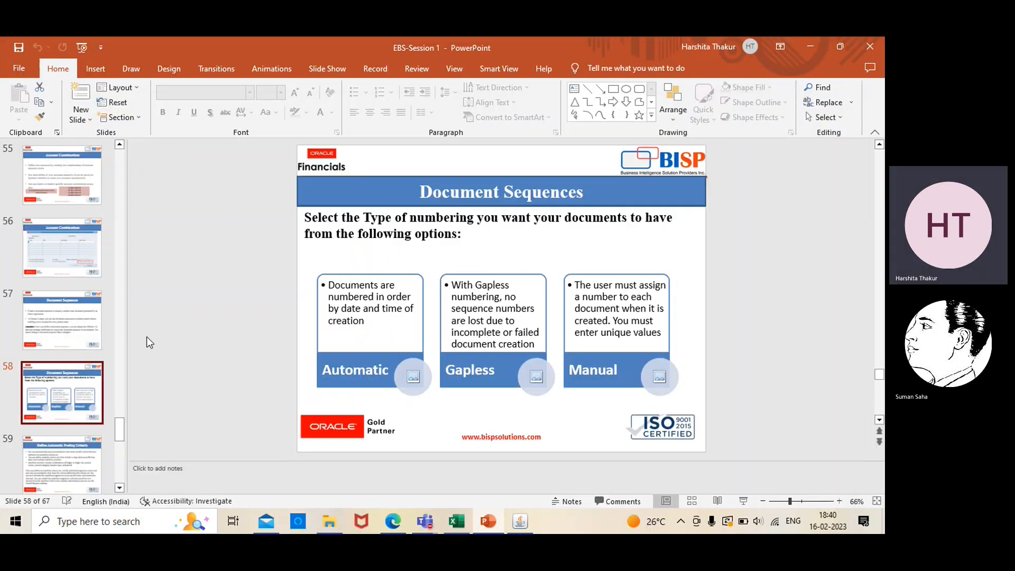
{"action": "left_click", "coordinate": [119, 488]}
{"action": "left_click", "coordinate": [119, 488]}
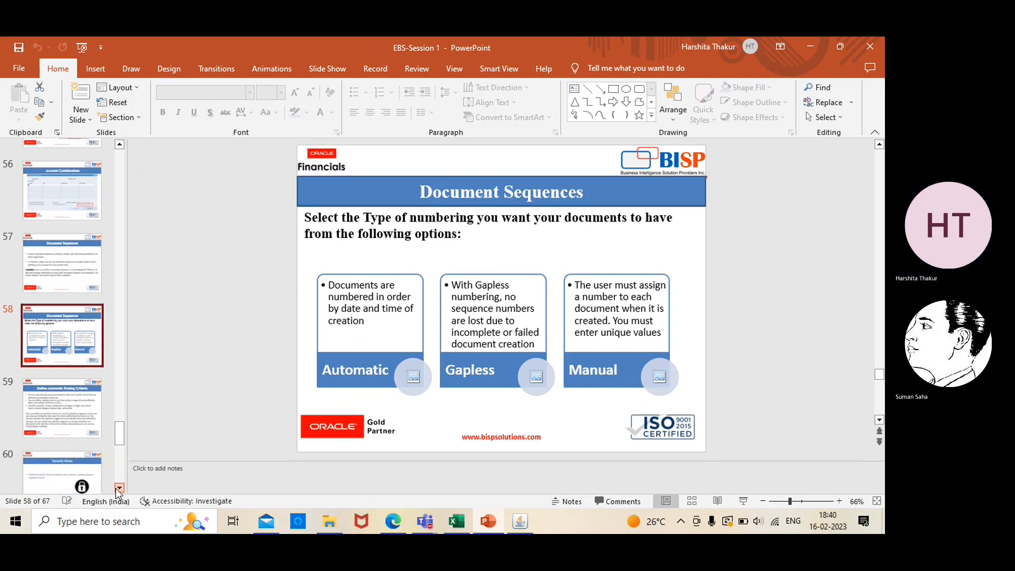
{"action": "left_click", "coordinate": [54, 404]}
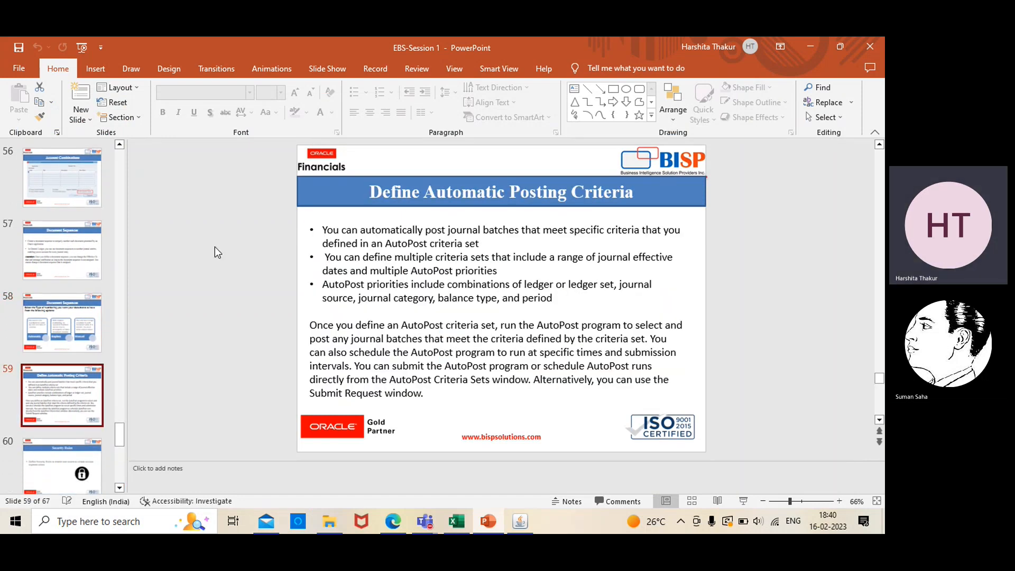
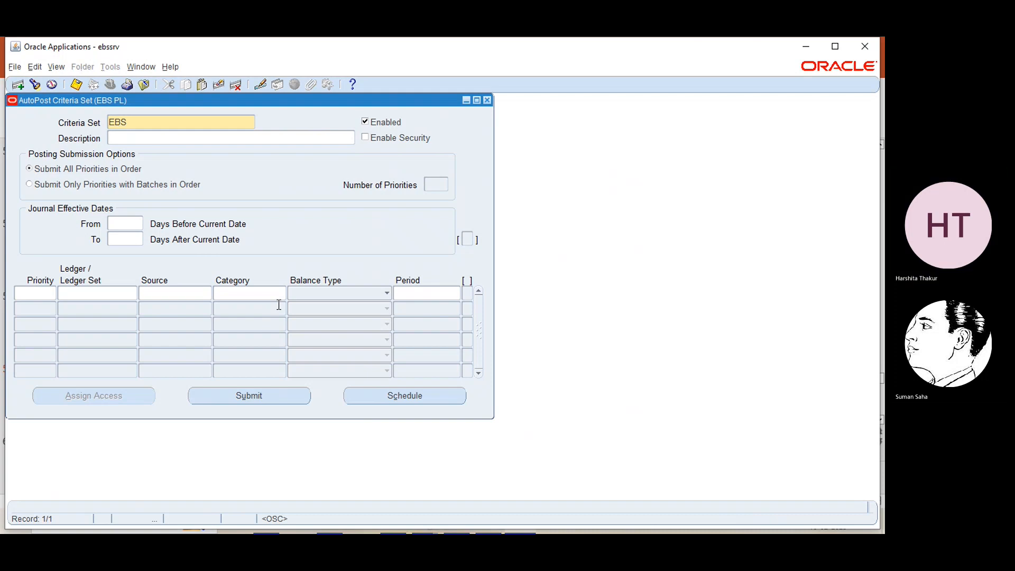
- Name the criteria set 'EBS Autopost', give row 1 priority 1, and list the ledgers
{"action": "type", "text": "A"}
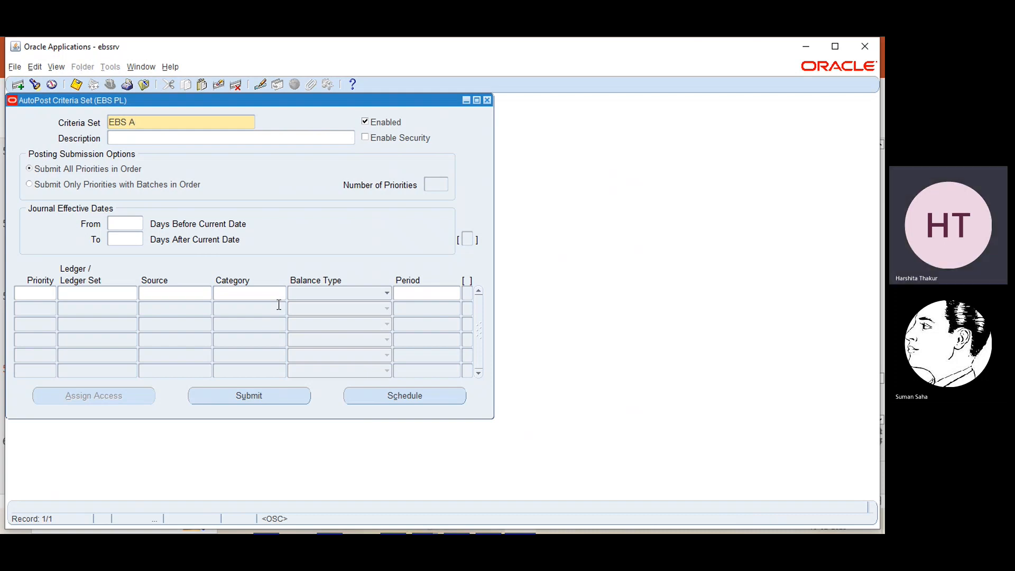
{"action": "type", "text": "utopost"}
{"action": "left_click", "coordinate": [48, 296]}
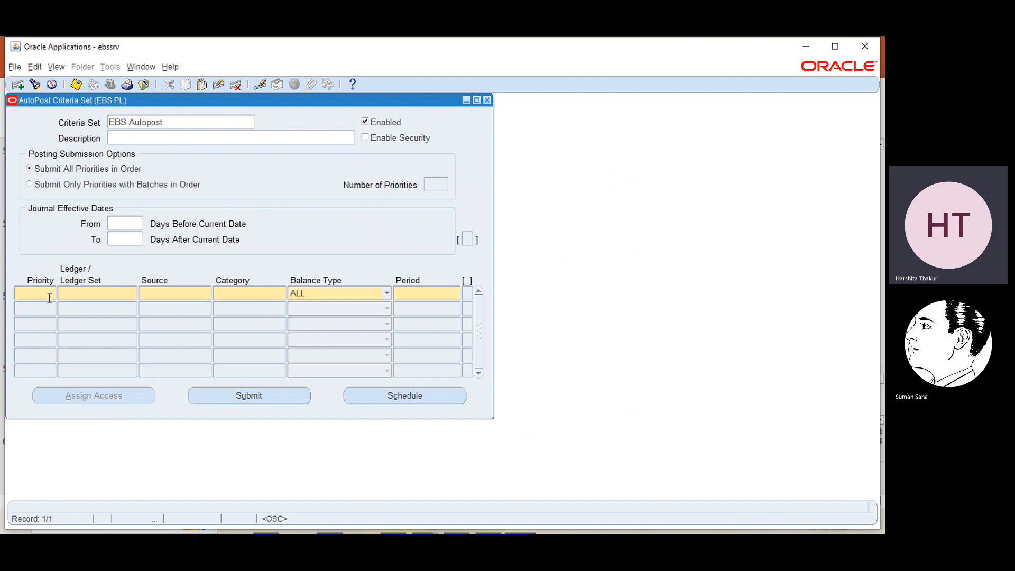
{"action": "type", "text": "1"}
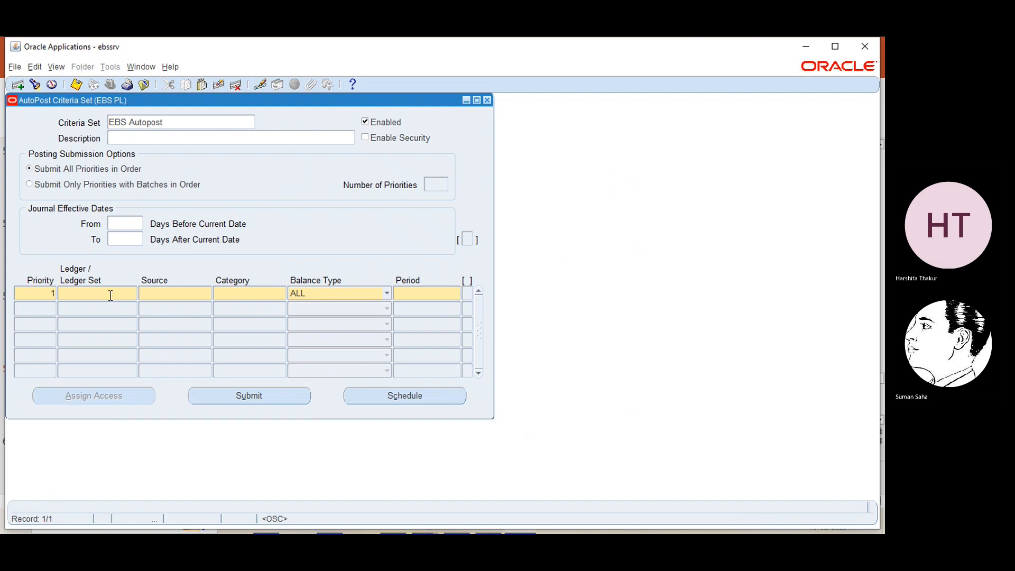
{"action": "left_click", "coordinate": [111, 295]}
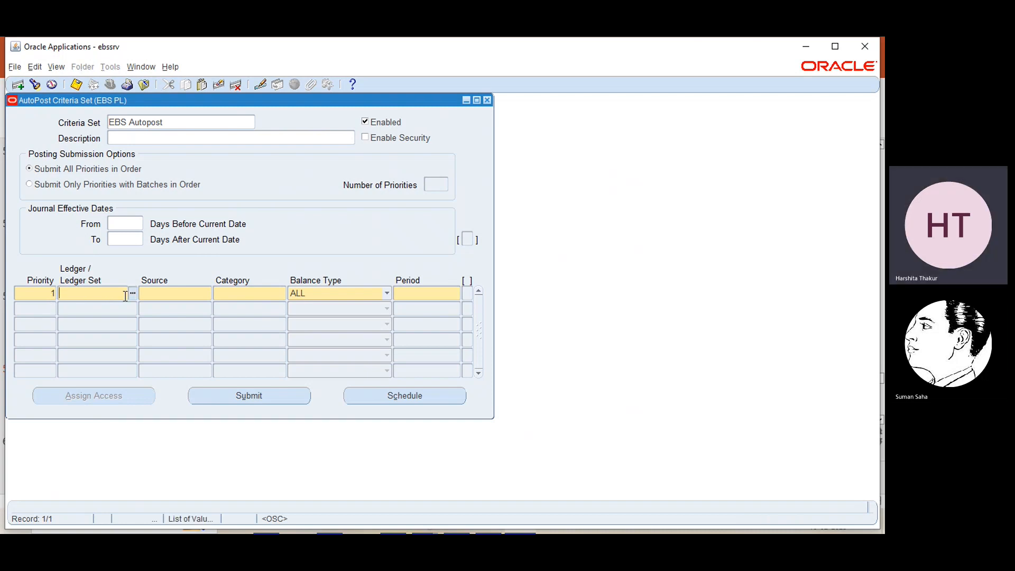
{"action": "left_click", "coordinate": [133, 294]}
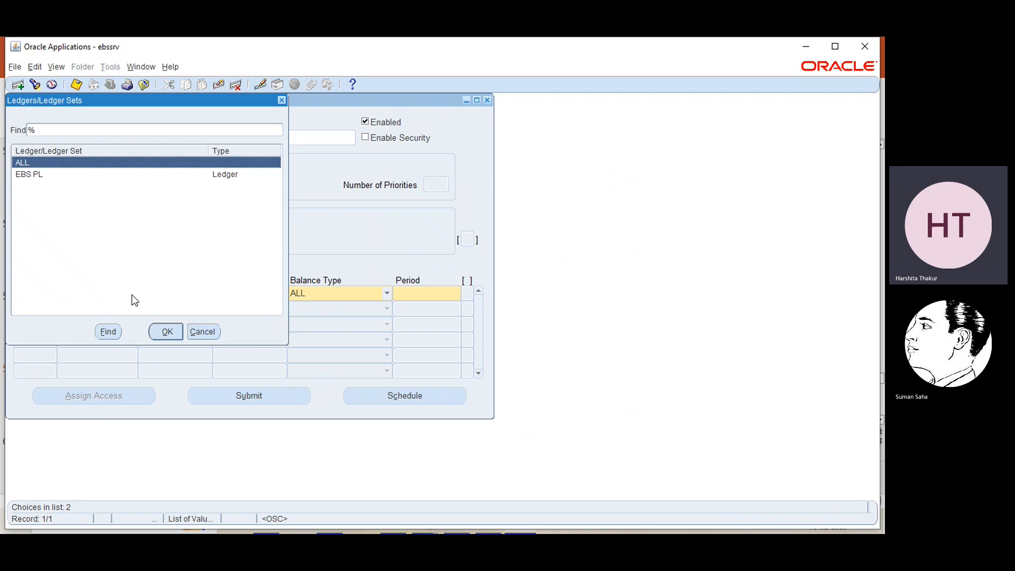
- Set criteria row 1 to ledger EBS PL with source ALL and category ALL
{"action": "left_click", "coordinate": [53, 175]}
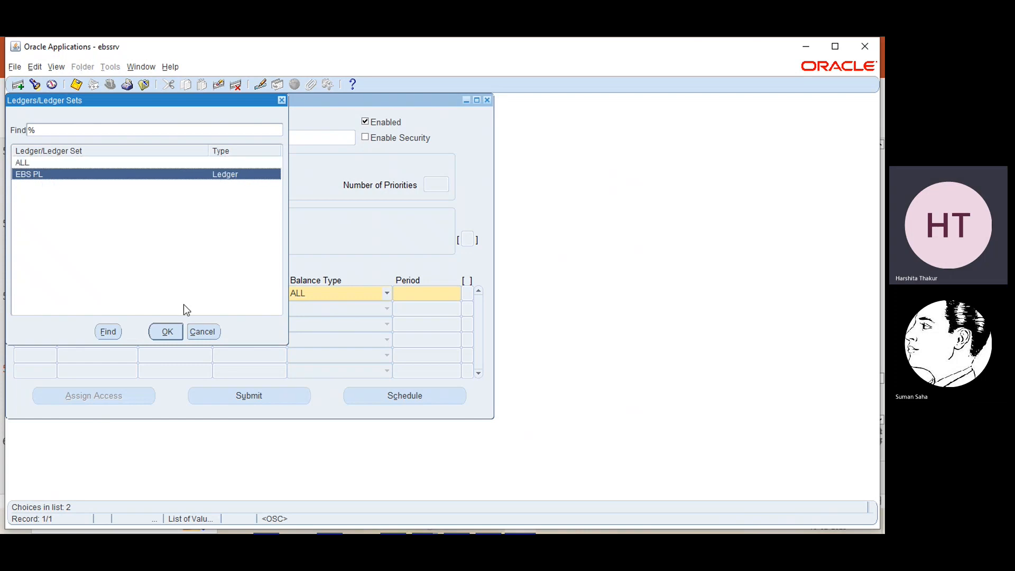
{"action": "left_click", "coordinate": [167, 333]}
{"action": "key", "text": "Tab"}
{"action": "left_click", "coordinate": [207, 293]}
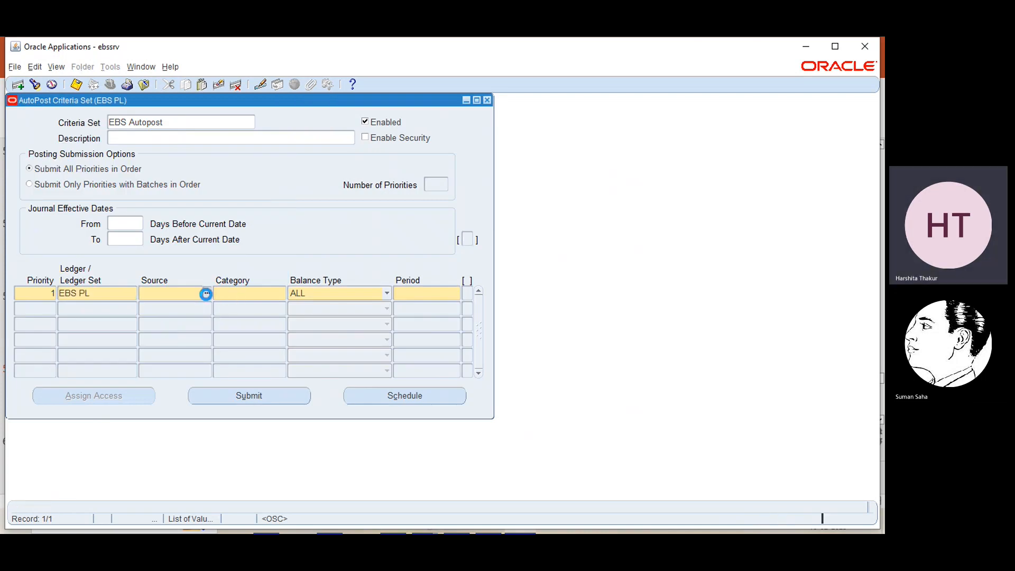
{"action": "left_click", "coordinate": [181, 331]}
{"action": "left_click", "coordinate": [281, 292]}
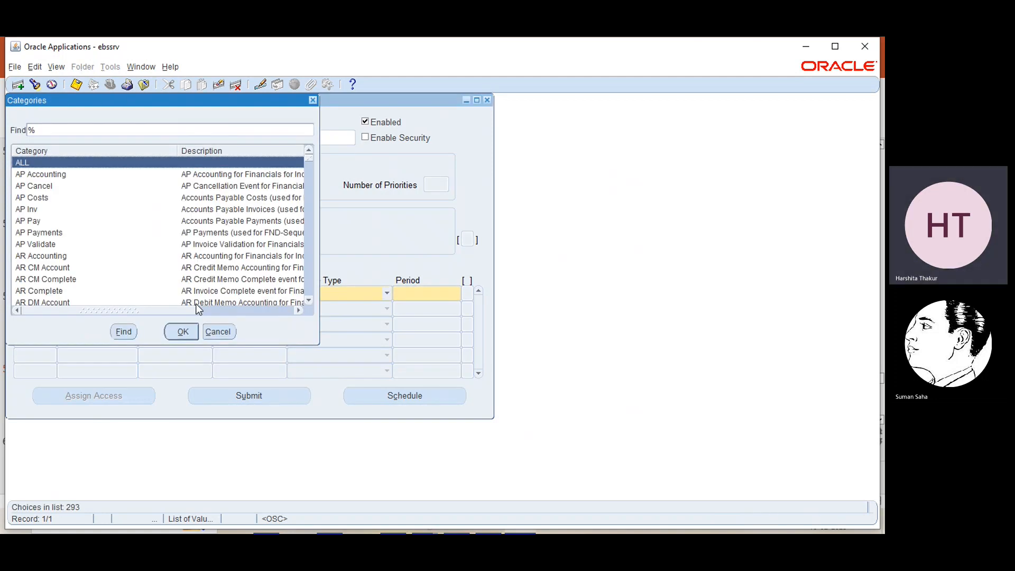
{"action": "left_click", "coordinate": [198, 330]}
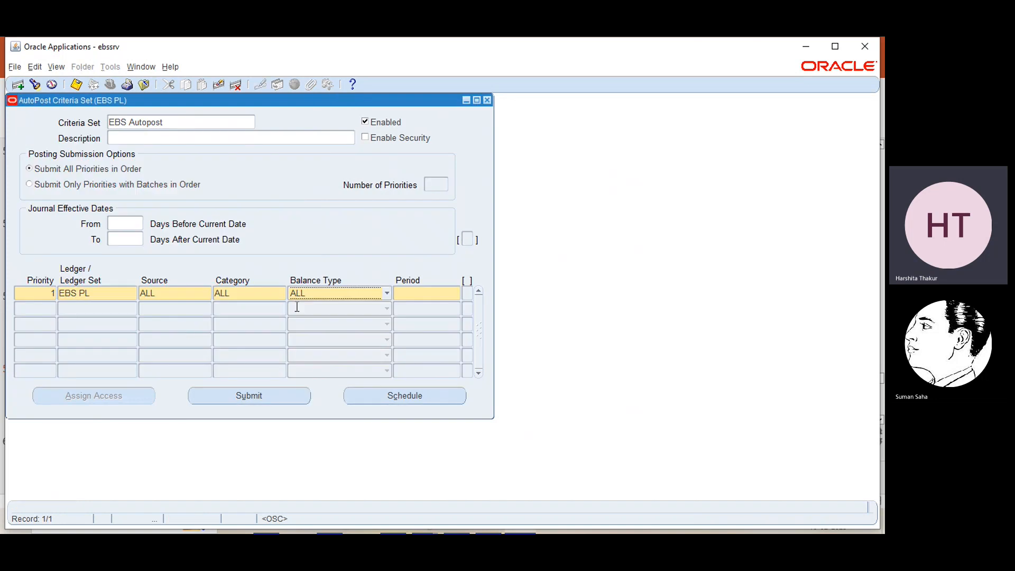
- Choose period FEB-23 for row 1 and remove the empty second criteria row
{"action": "left_click", "coordinate": [404, 292]}
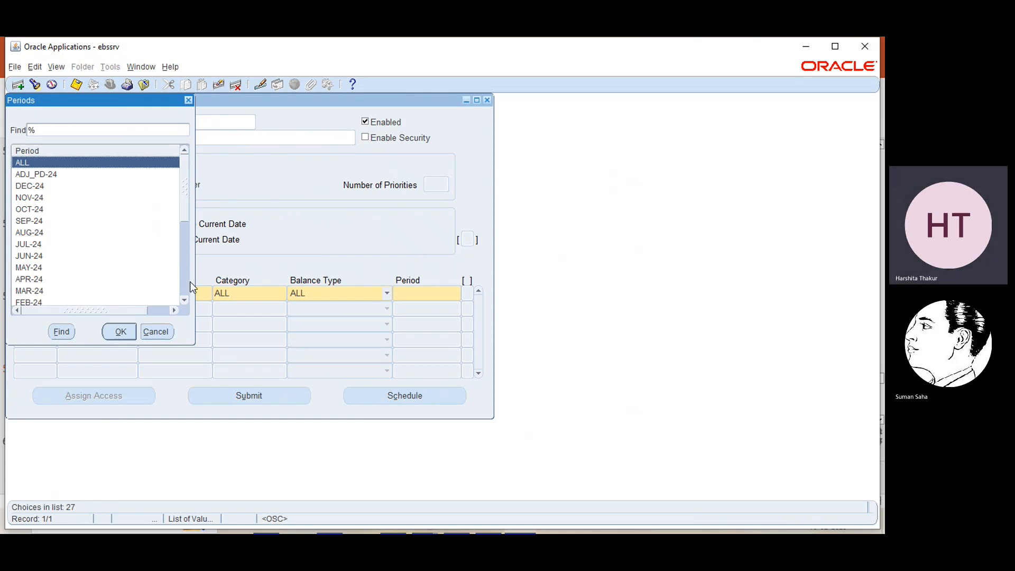
{"action": "left_click", "coordinate": [184, 299]}
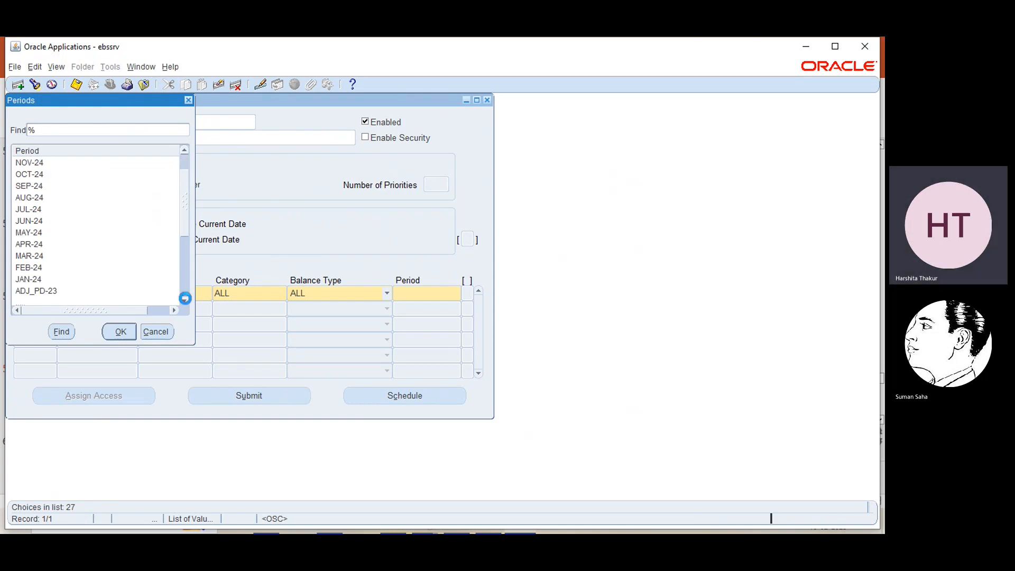
{"action": "left_click", "coordinate": [185, 299]}
{"action": "left_click", "coordinate": [184, 298]}
{"action": "left_click", "coordinate": [184, 298]}
{"action": "left_click", "coordinate": [185, 299]}
{"action": "left_click", "coordinate": [185, 298]}
{"action": "left_click", "coordinate": [185, 298]}
{"action": "left_click", "coordinate": [185, 298]}
{"action": "left_click", "coordinate": [184, 298]}
{"action": "left_click", "coordinate": [184, 299]}
{"action": "left_click", "coordinate": [185, 298]}
{"action": "left_click", "coordinate": [34, 279]}
{"action": "left_click", "coordinate": [120, 333]}
{"action": "key", "text": "Tab"}
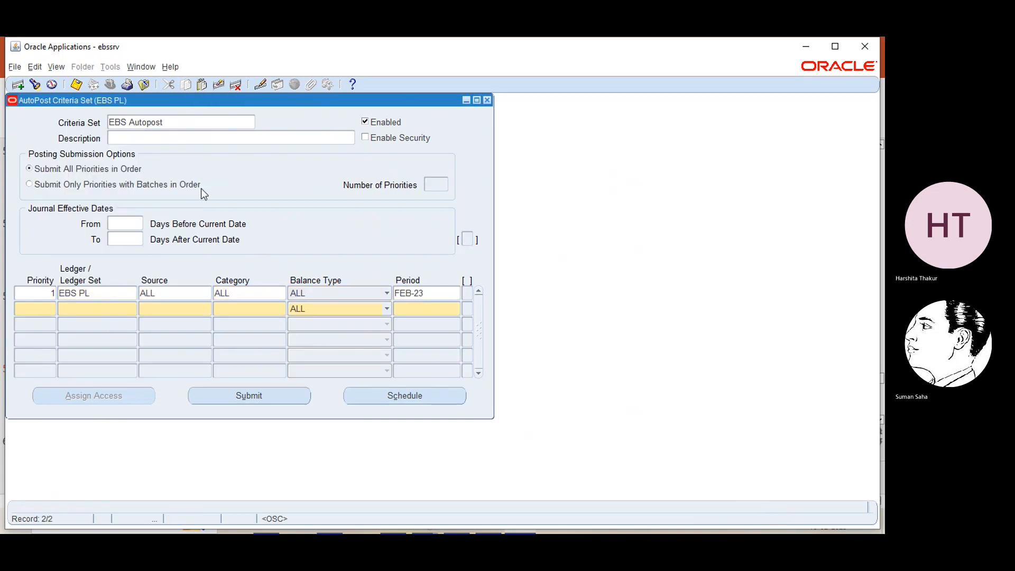
{"action": "left_click", "coordinate": [222, 85]}
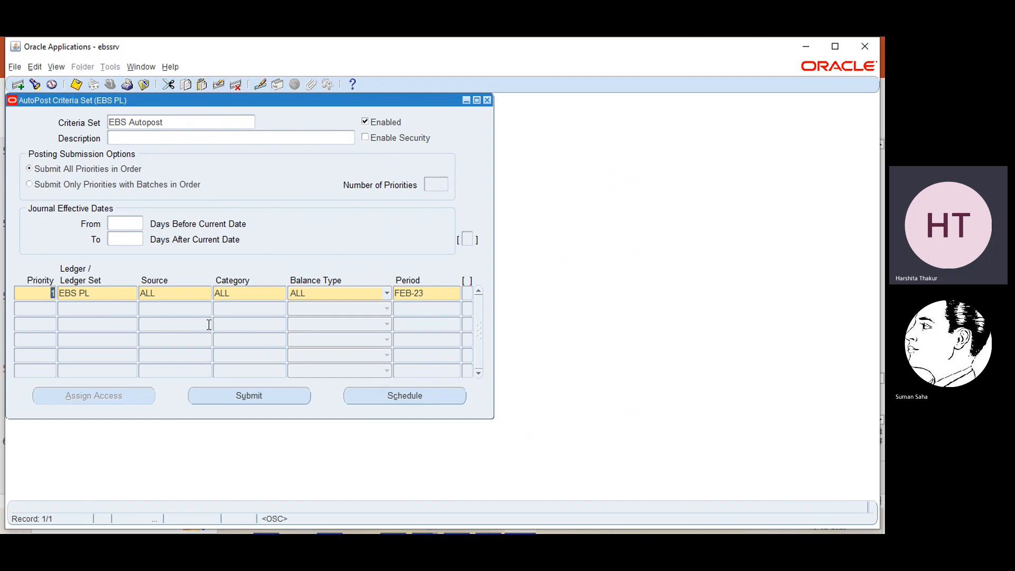
- Re-enter priority 1 on row 1 and save the EBS Autopost criteria set
{"action": "key", "text": "BackSpace"}
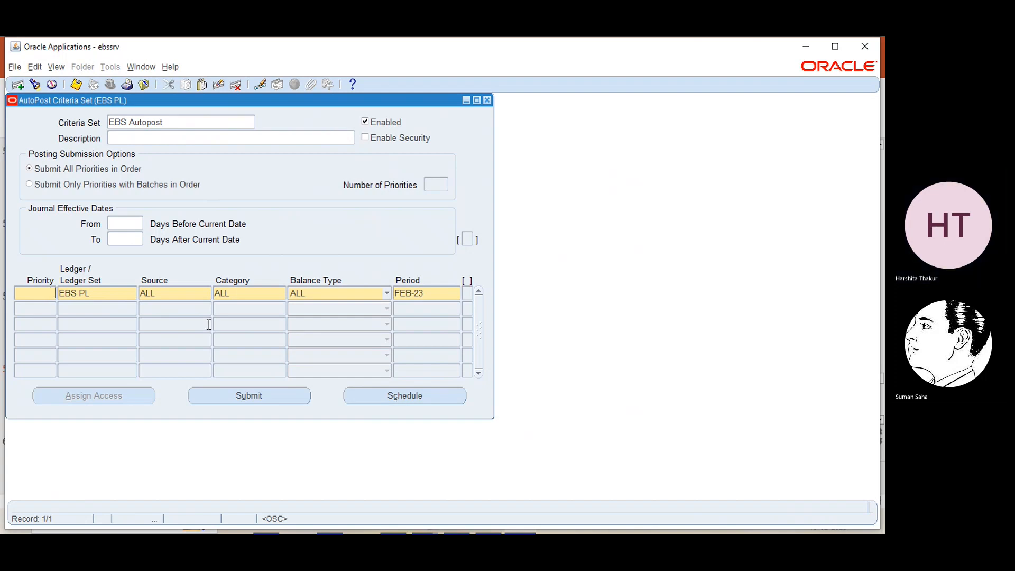
{"action": "type", "text": "1"}
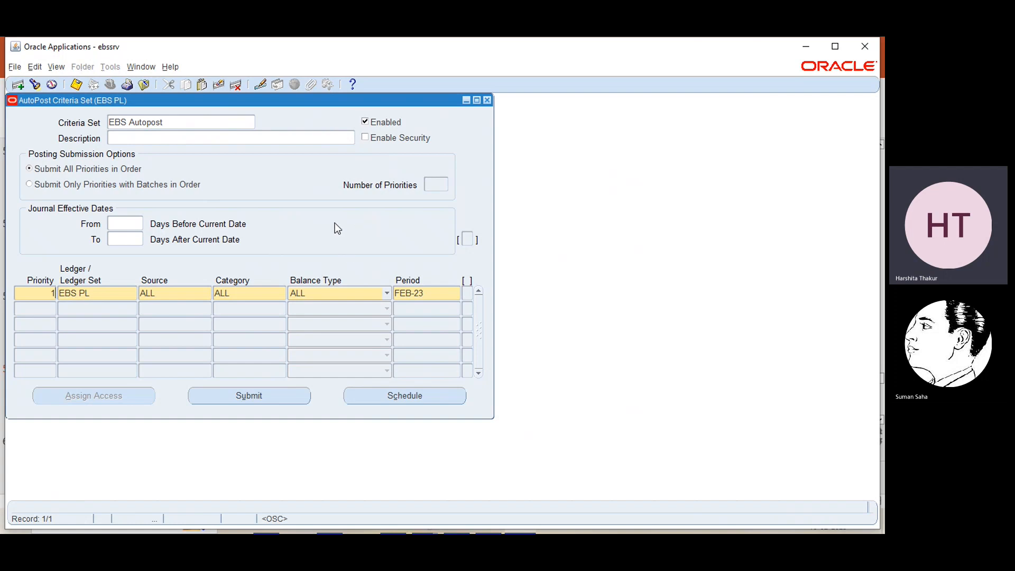
{"action": "key", "text": "ctrl+s"}
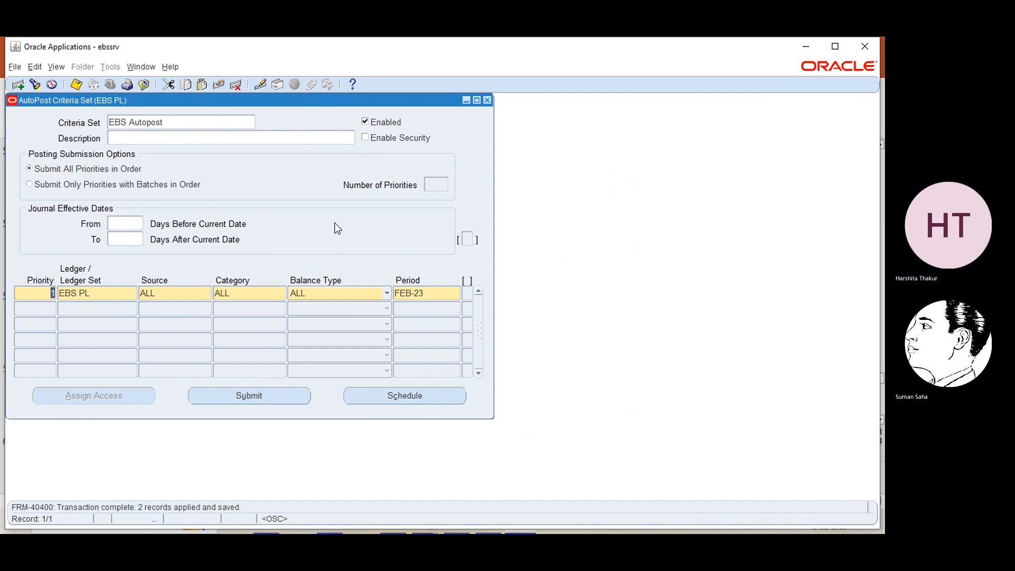
- Submit Automatic Posting request 27553183 for the criteria set and close the form
{"action": "left_click", "coordinate": [259, 393]}
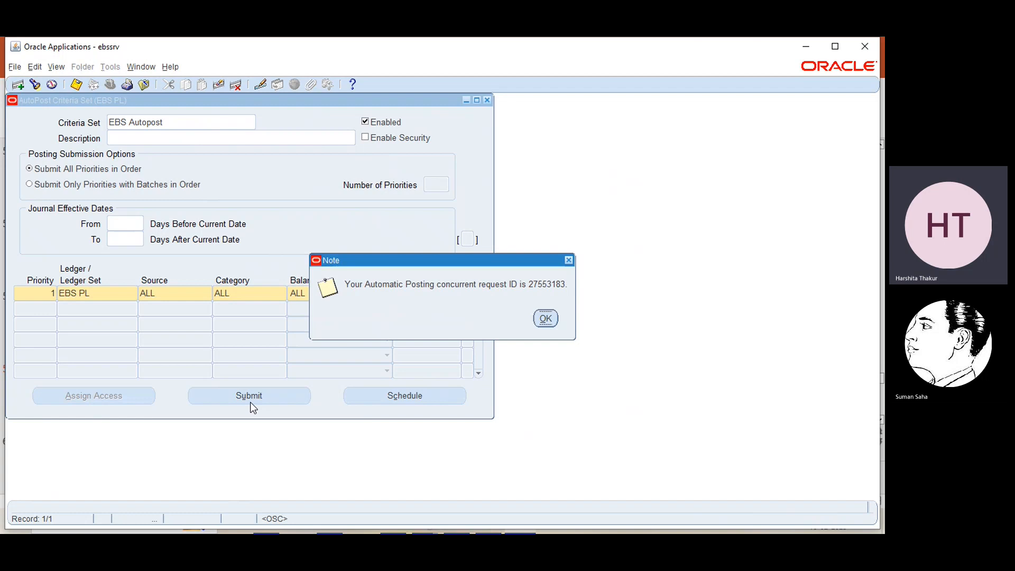
{"action": "left_click", "coordinate": [541, 320]}
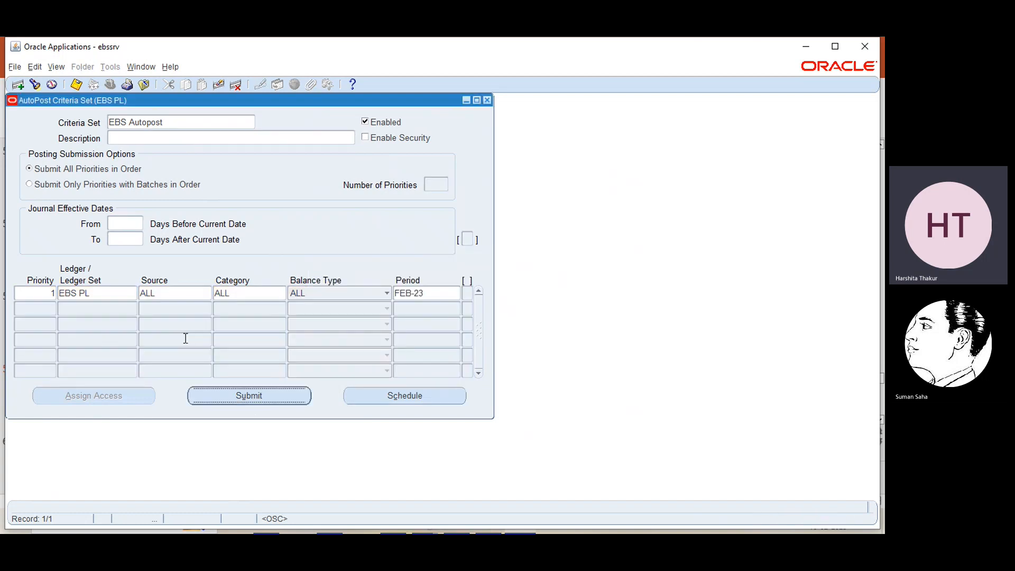
{"action": "key", "text": "ctrl+s"}
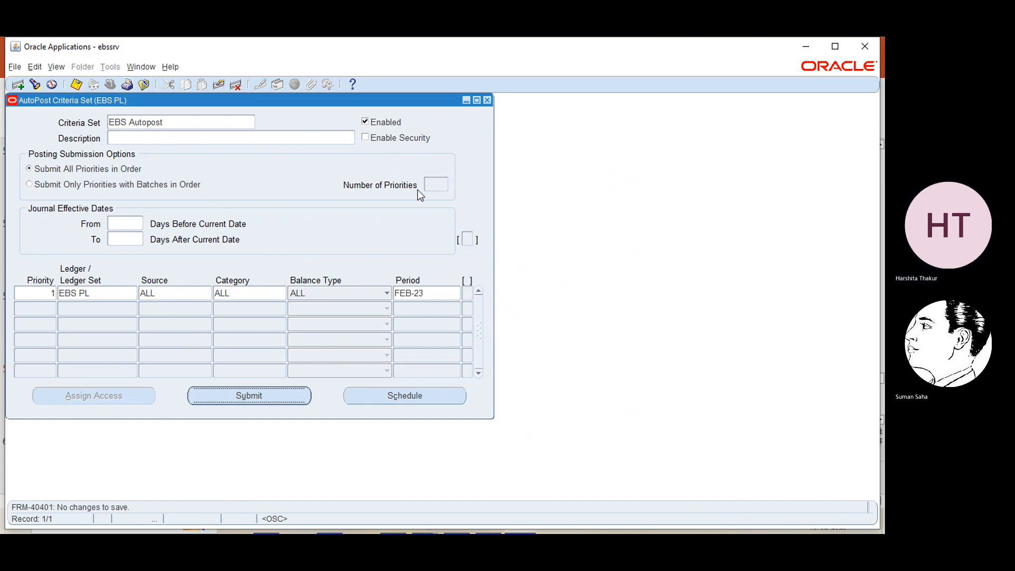
{"action": "left_click", "coordinate": [488, 99]}
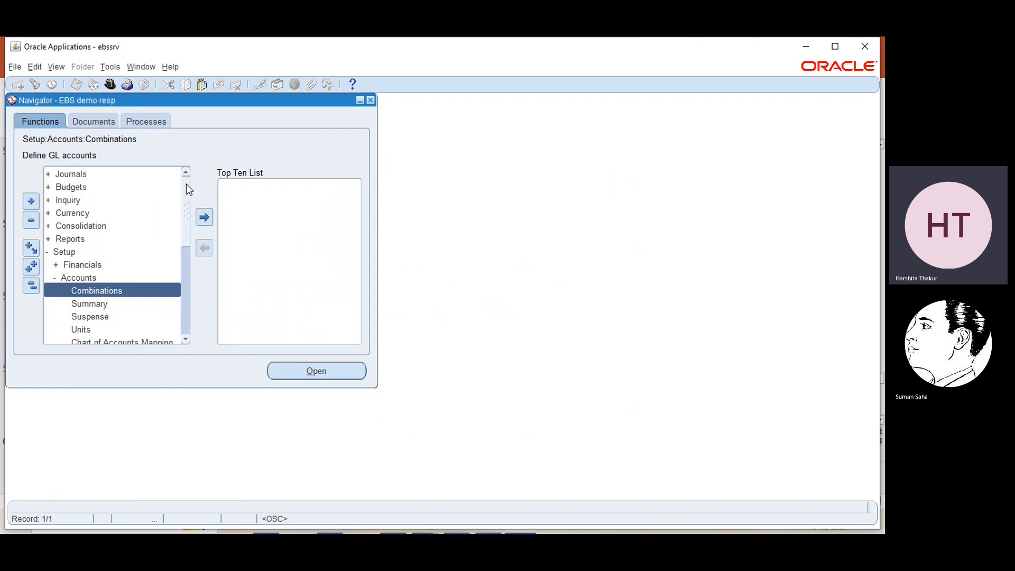
- Expand Journals in the Navigator and open Enter Journals for the EBS PL ledger
{"action": "left_click", "coordinate": [66, 180]}
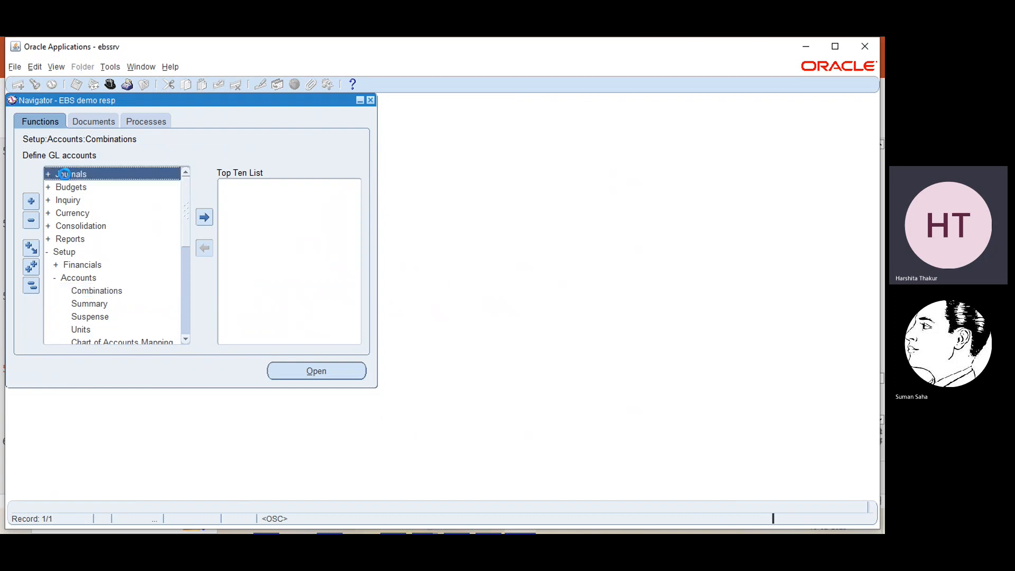
{"action": "double_click", "coordinate": [64, 174]}
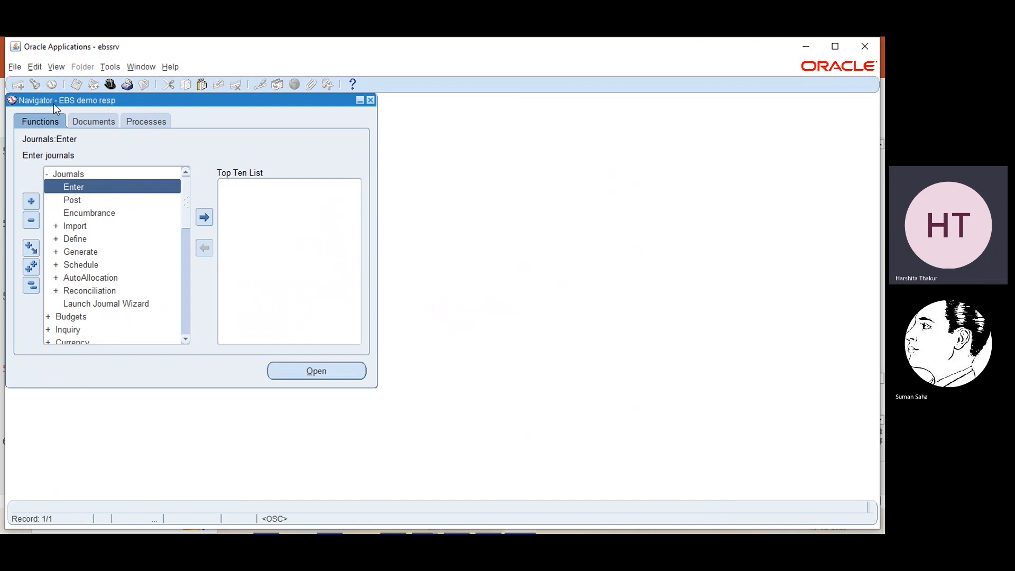
{"action": "left_click", "coordinate": [53, 68]}
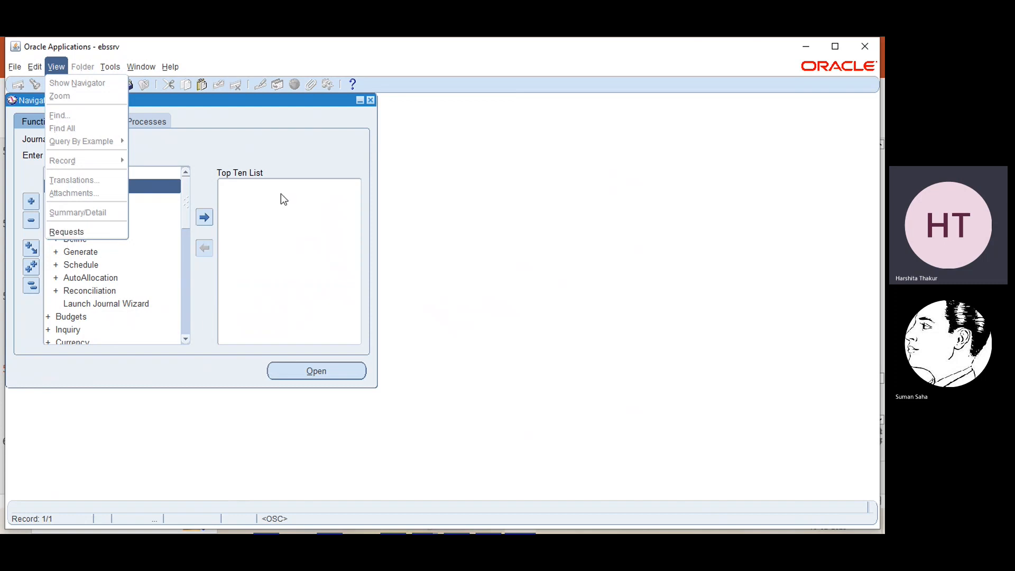
{"action": "left_click", "coordinate": [298, 163]}
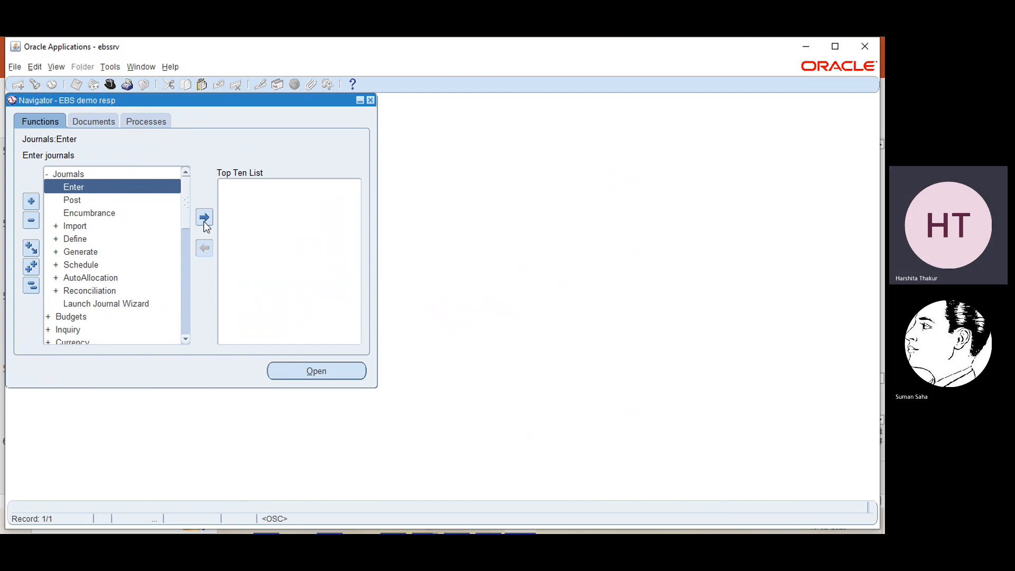
{"action": "left_click", "coordinate": [299, 370]}
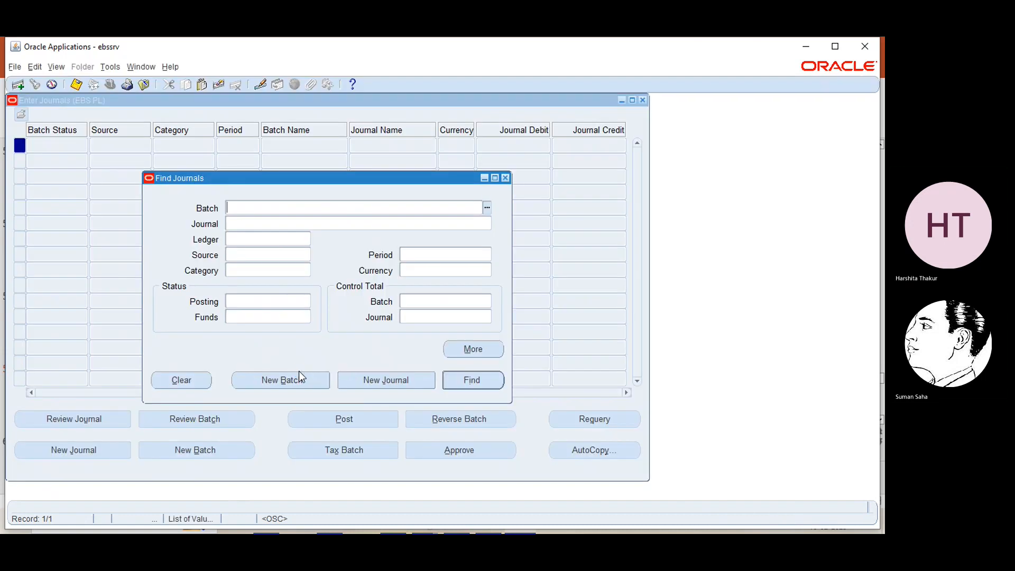
- Start a new journal named 'Autopost test'
{"action": "left_click", "coordinate": [365, 380]}
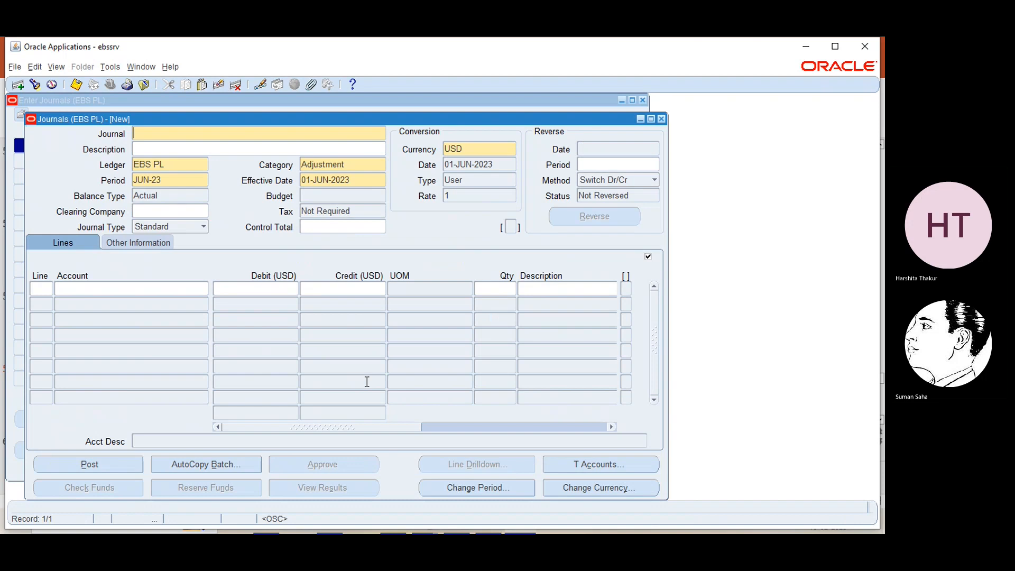
{"action": "type", "text": "Autopost test"}
- Set the journal period to FEB-23 so its effective date becomes 16-FEB-2023
{"action": "left_click", "coordinate": [188, 179]}
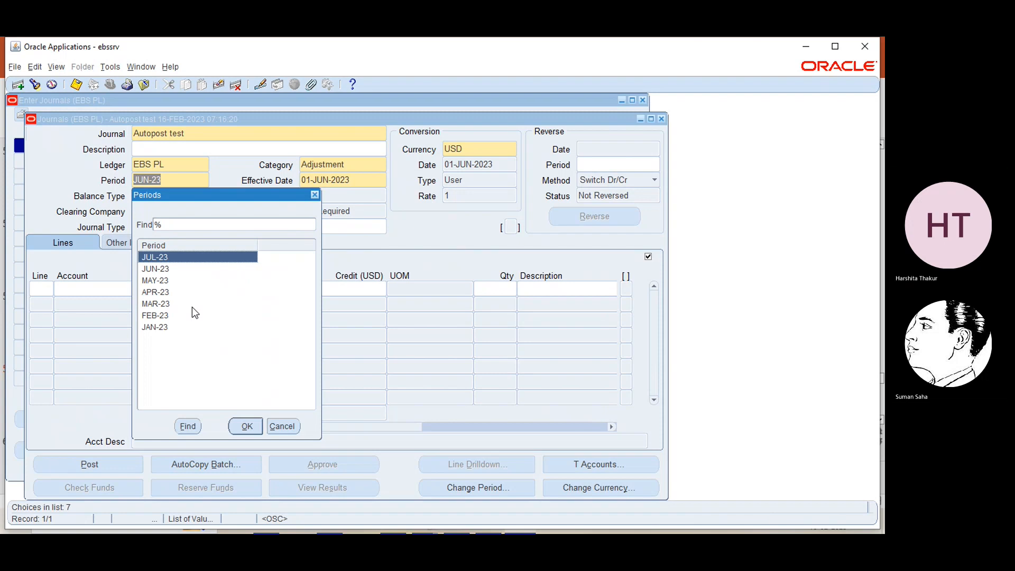
{"action": "left_click", "coordinate": [165, 318]}
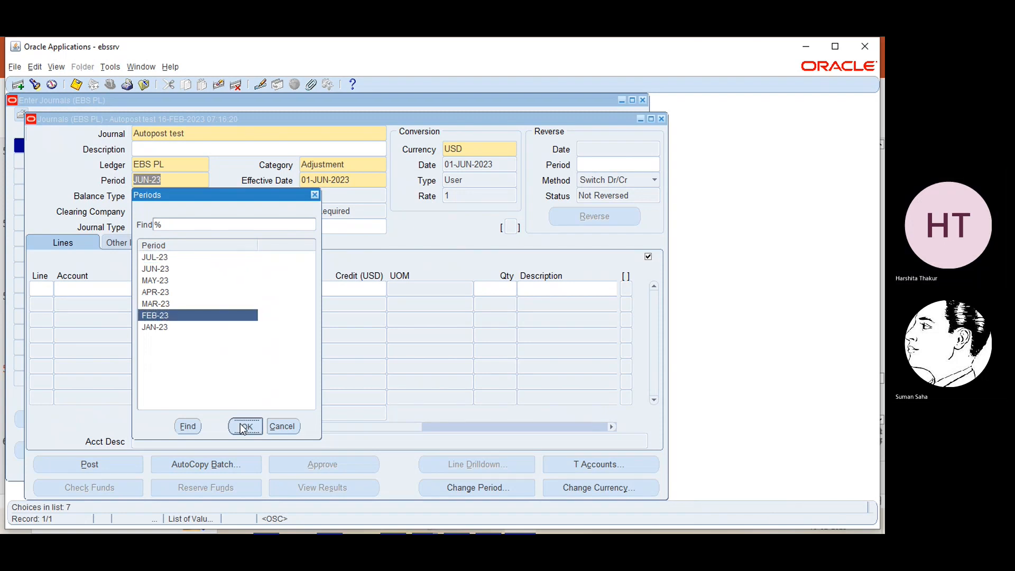
{"action": "left_click", "coordinate": [245, 426]}
{"action": "left_click", "coordinate": [205, 211]}
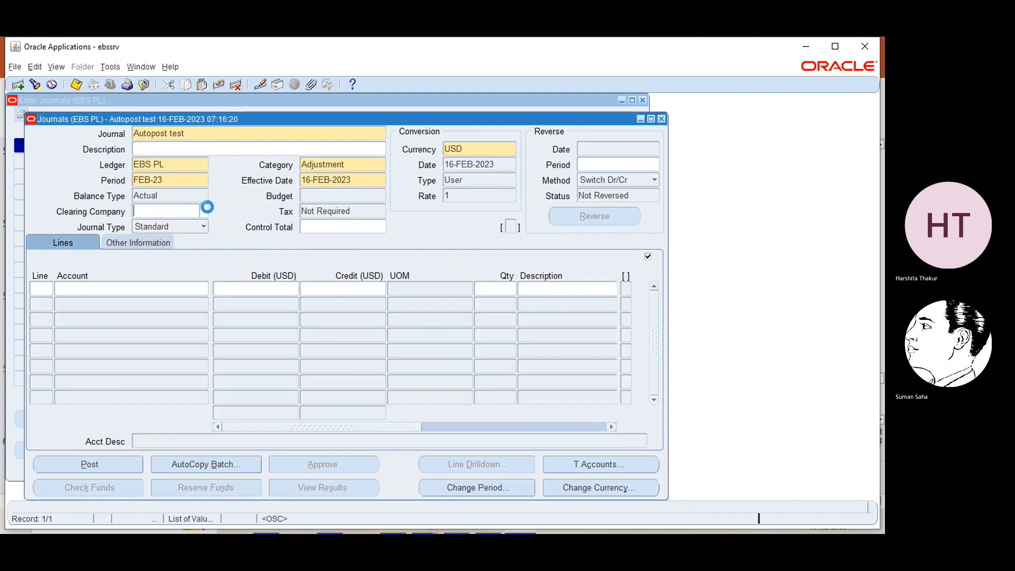
{"action": "left_click", "coordinate": [40, 292]}
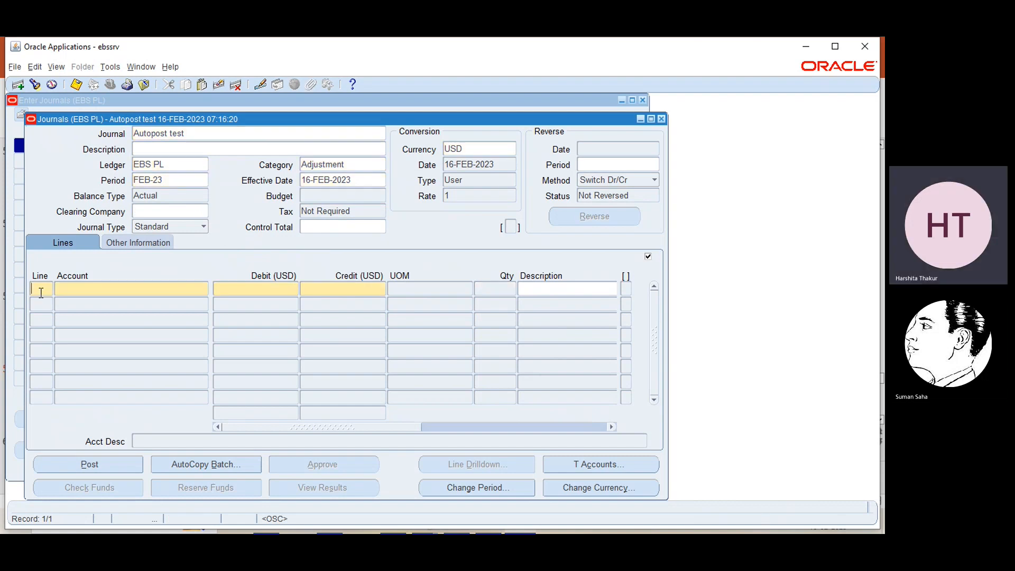
{"action": "left_click", "coordinate": [78, 289]}
{"action": "left_click", "coordinate": [203, 290]}
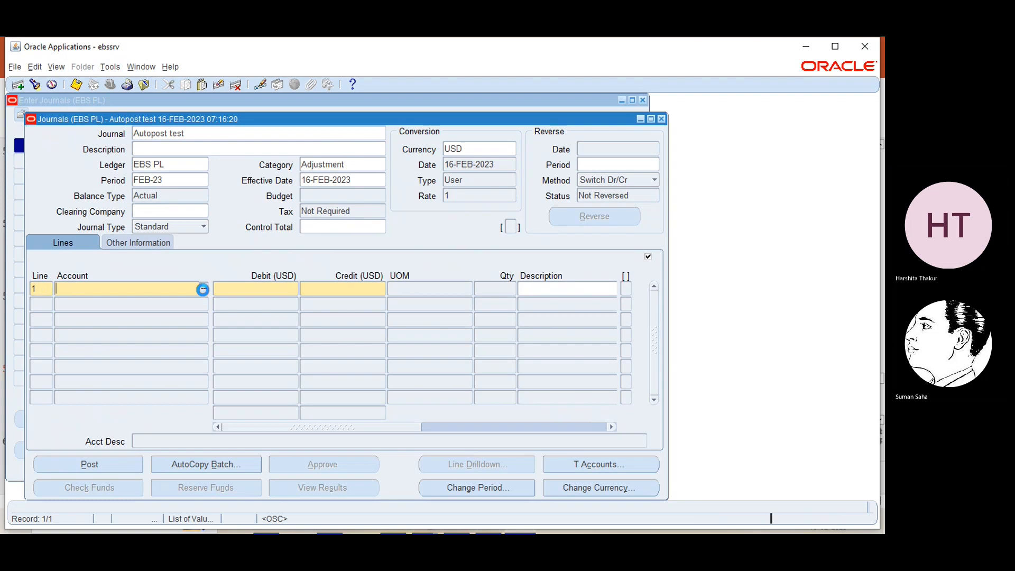
{"action": "left_click", "coordinate": [297, 263]}
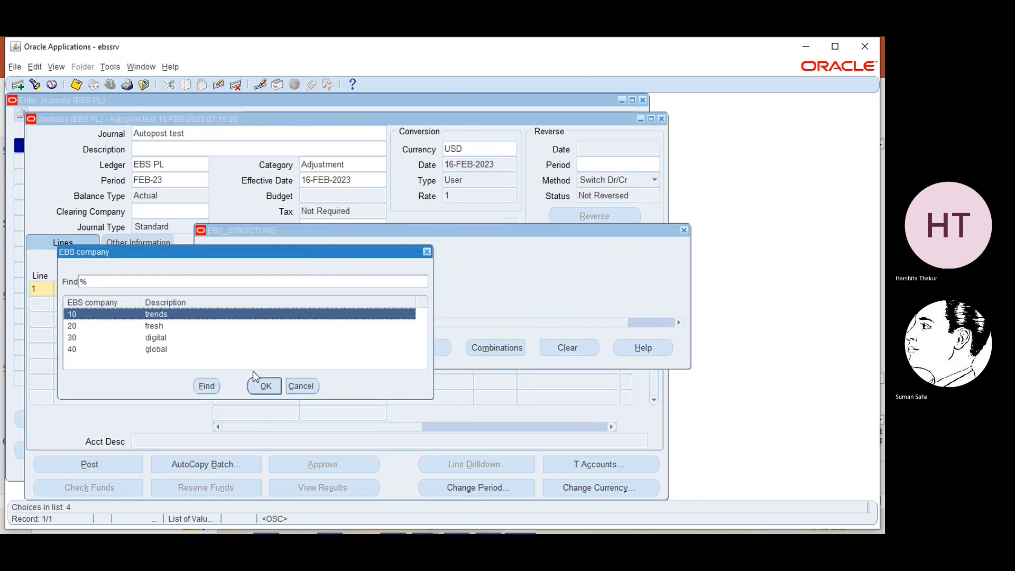
{"action": "left_click", "coordinate": [262, 386]}
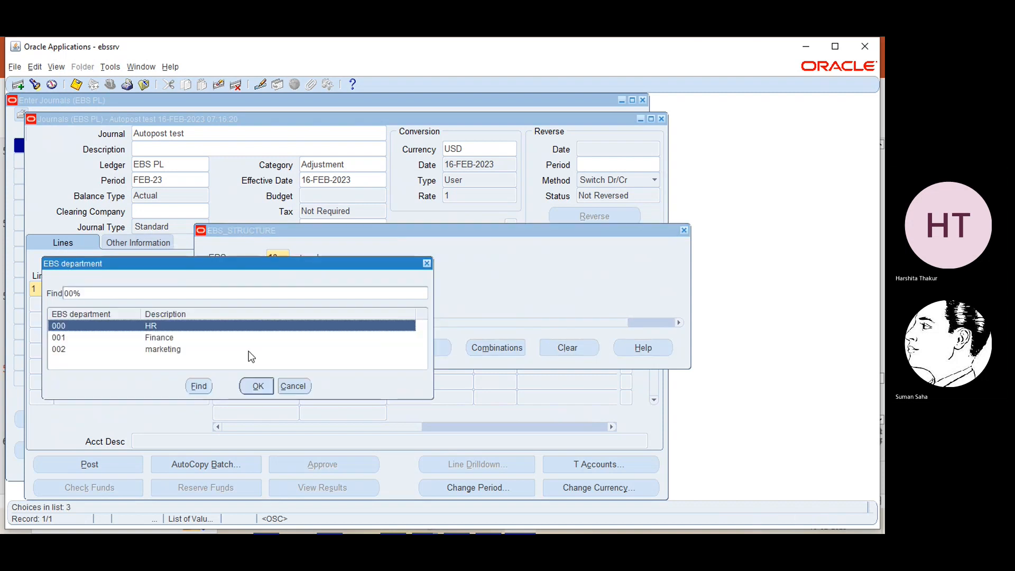
{"action": "left_click", "coordinate": [258, 386]}
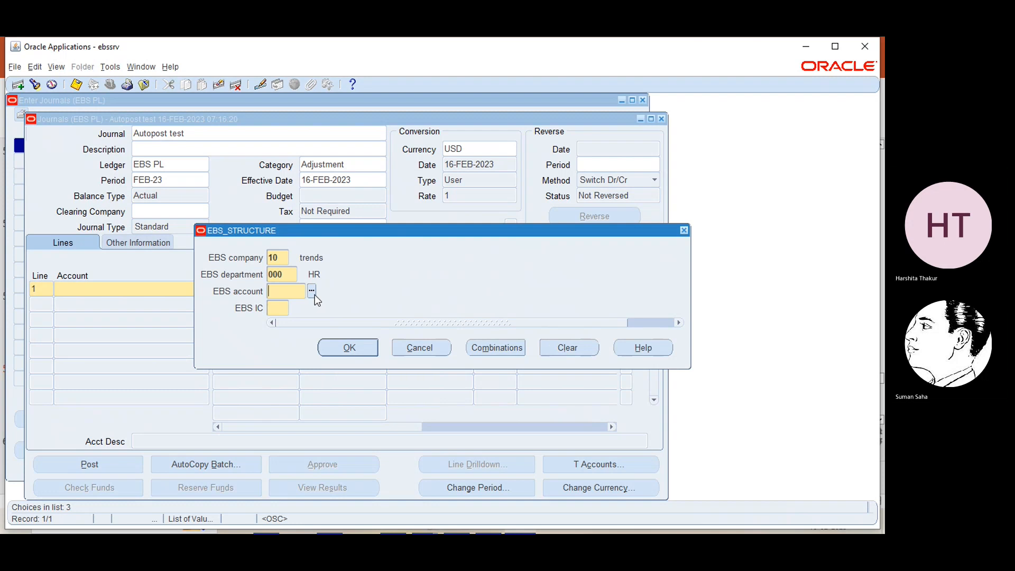
{"action": "type", "text": "111"}
{"action": "key", "text": "Tab"}
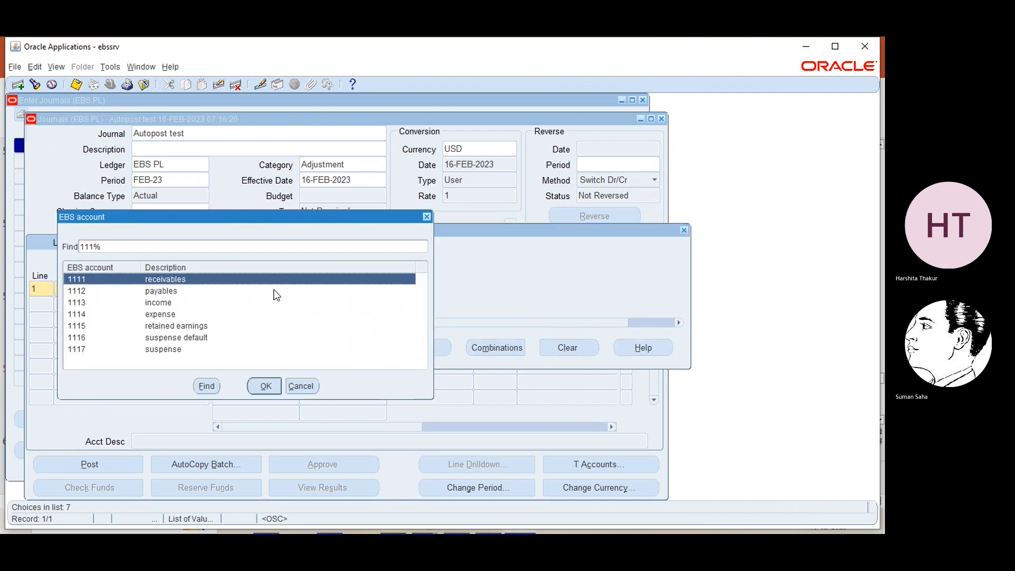
{"action": "left_click", "coordinate": [192, 315]}
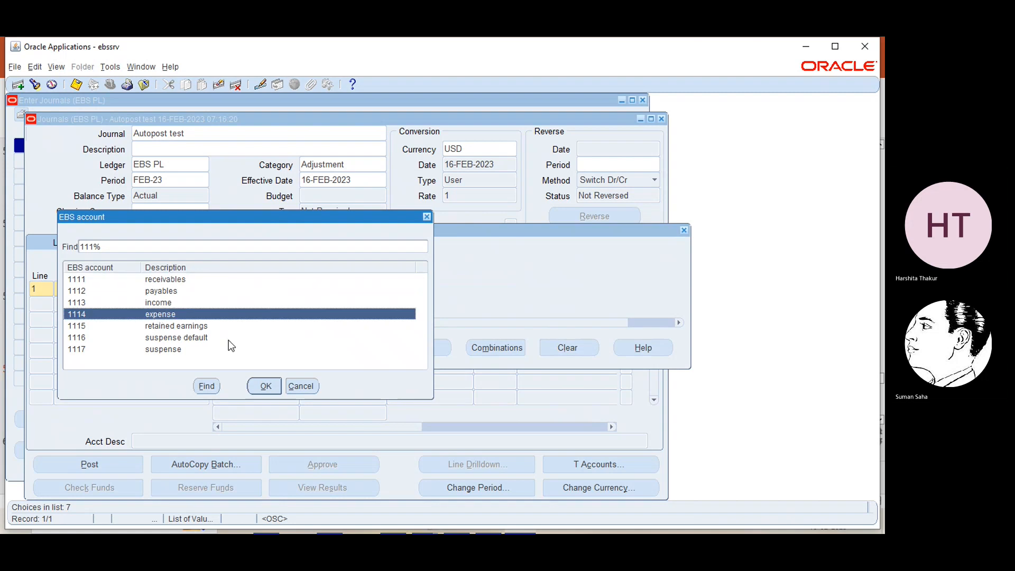
{"action": "left_click", "coordinate": [265, 386]}
{"action": "left_click", "coordinate": [294, 311]}
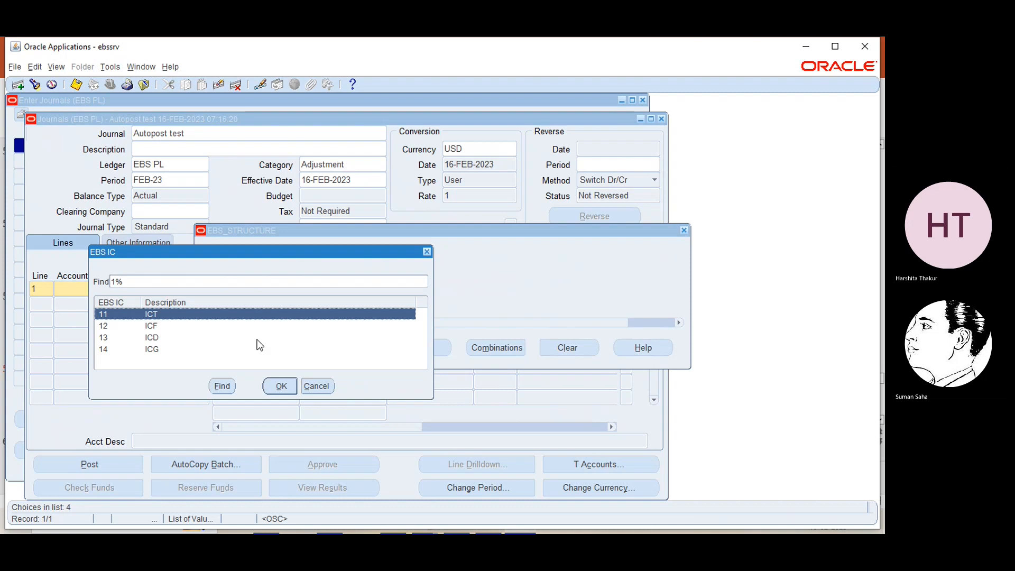
{"action": "left_click", "coordinate": [281, 386]}
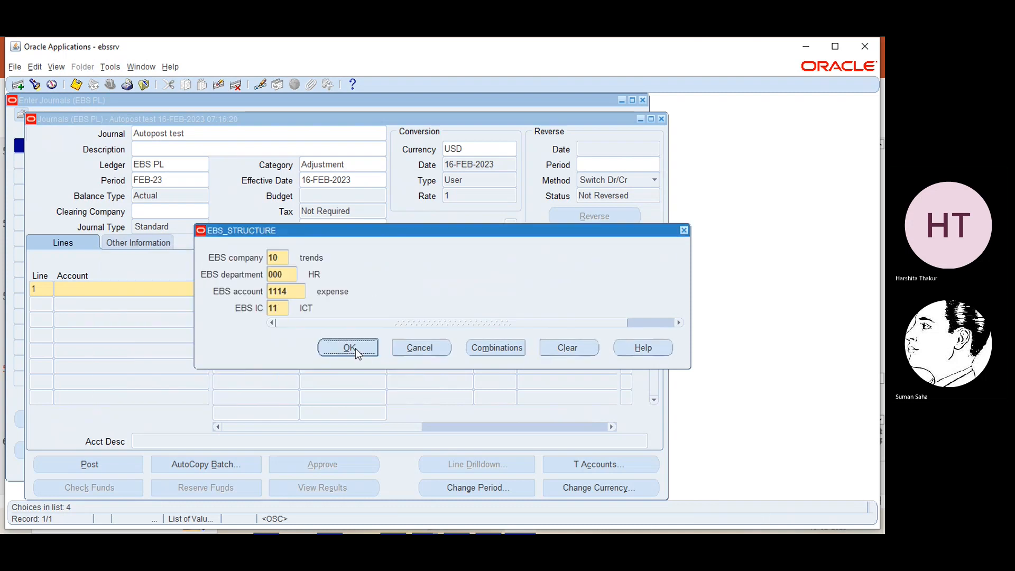
{"action": "left_click", "coordinate": [349, 347]}
{"action": "type", "text": "55"}
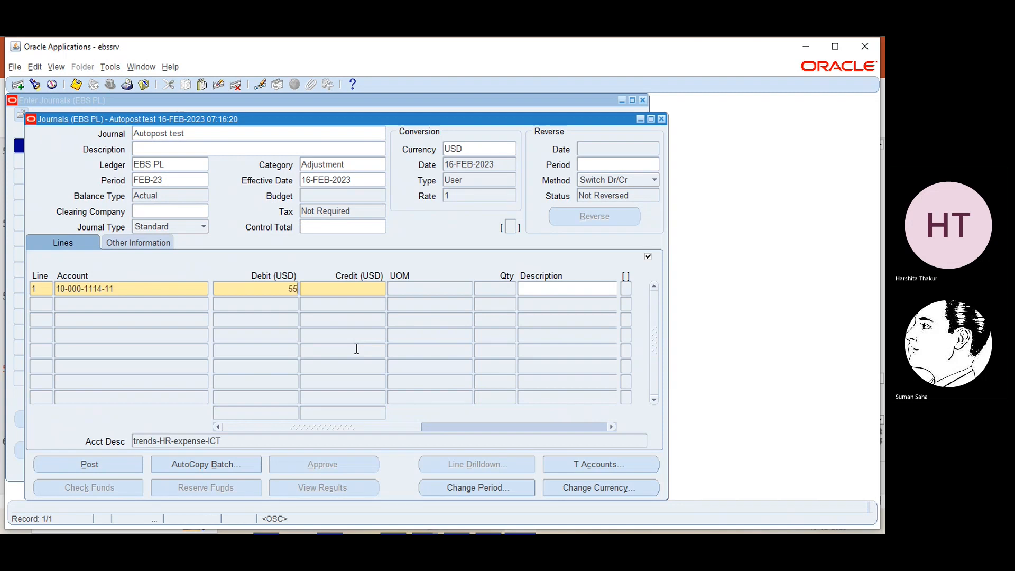
{"action": "left_click", "coordinate": [47, 300]}
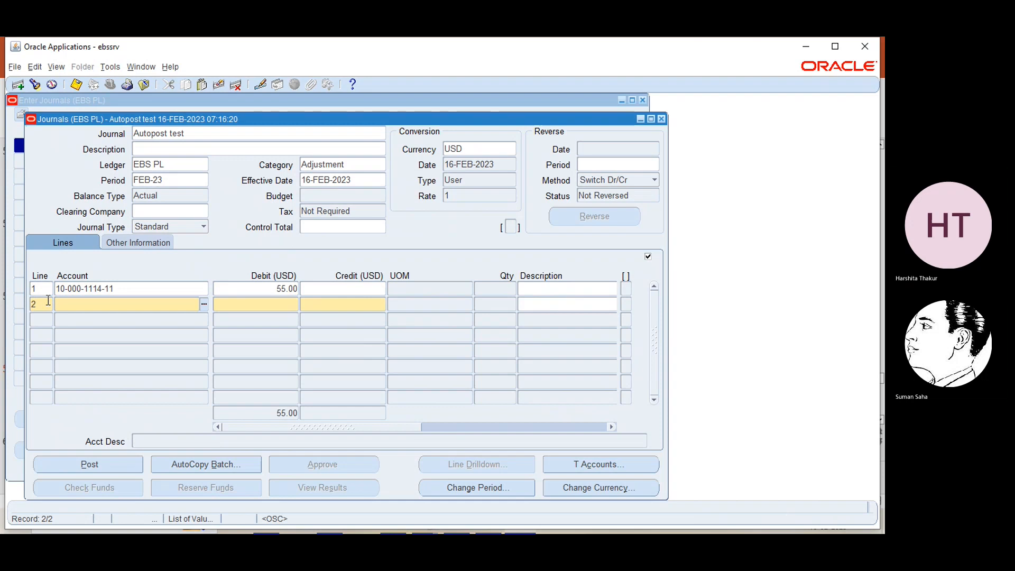
{"action": "left_click", "coordinate": [203, 304]}
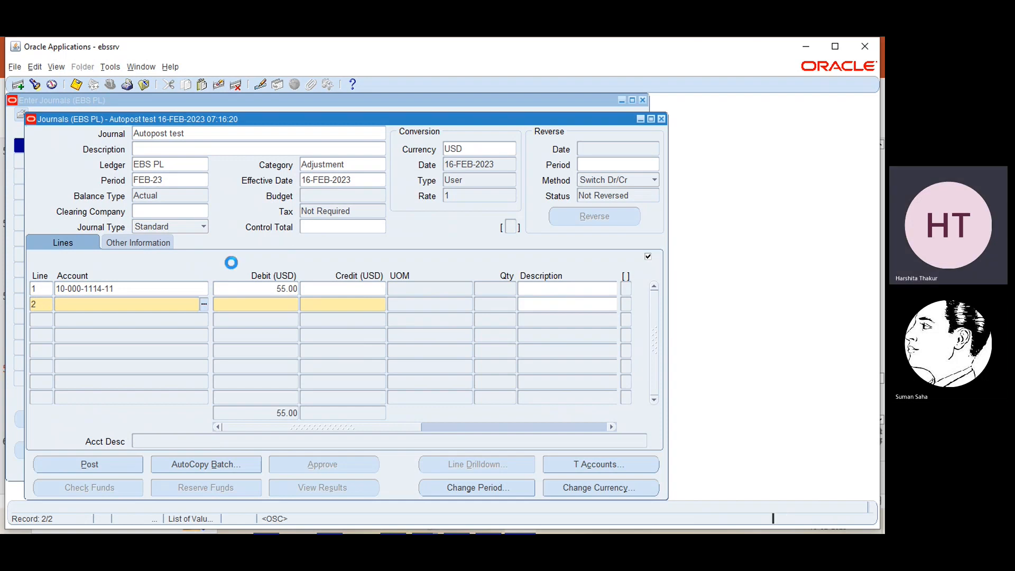
{"action": "left_click", "coordinate": [304, 275]}
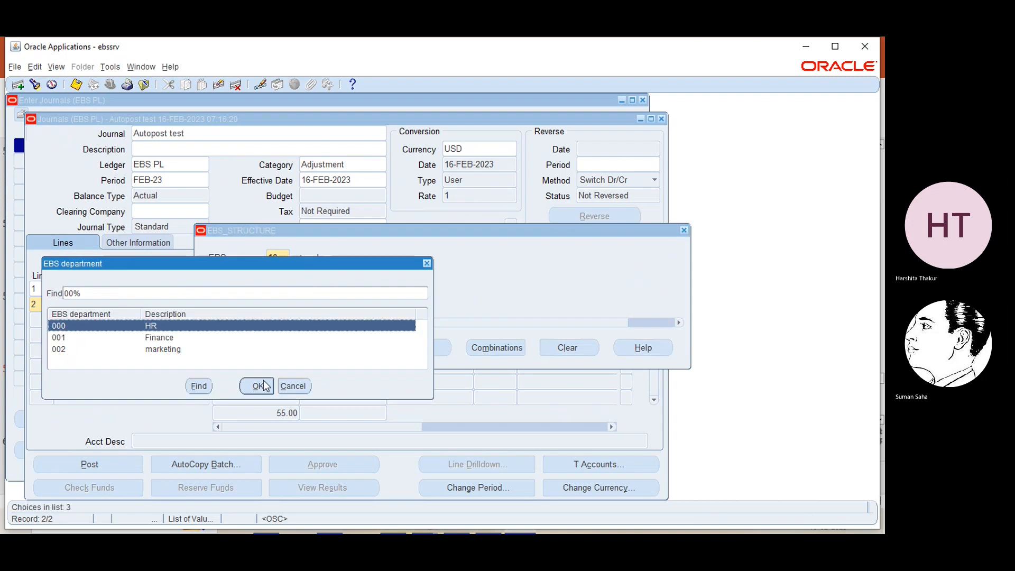
{"action": "left_click", "coordinate": [259, 389]}
{"action": "type", "text": "111"}
{"action": "left_click", "coordinate": [312, 294]}
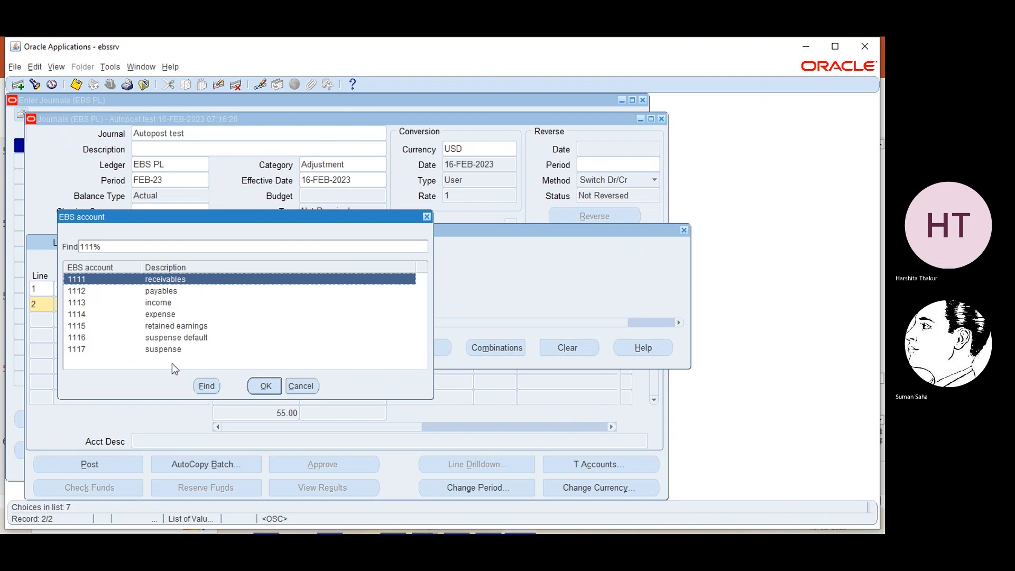
{"action": "left_click", "coordinate": [265, 386]}
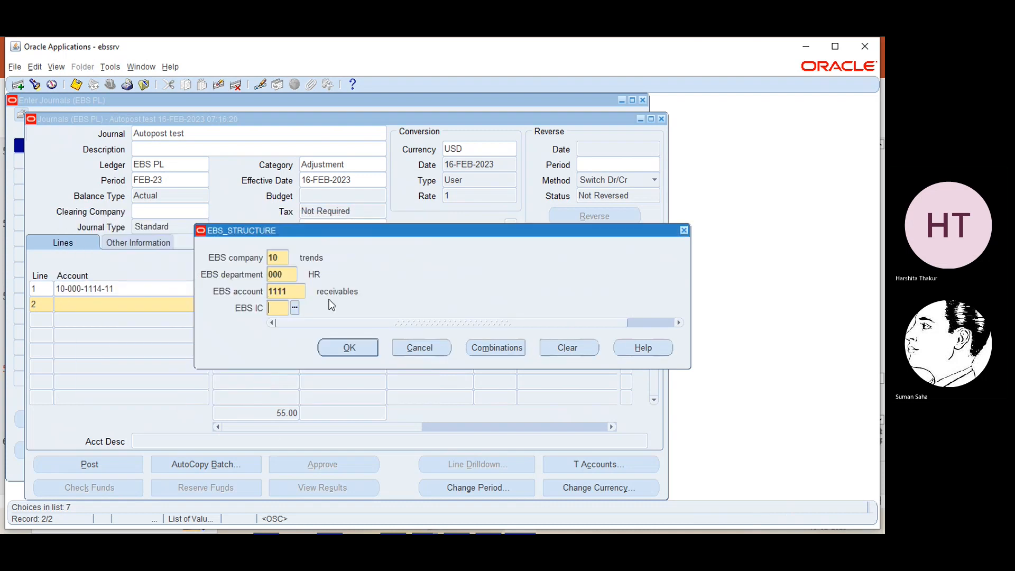
{"action": "left_click", "coordinate": [295, 307]}
{"action": "left_click", "coordinate": [279, 386]}
{"action": "left_click", "coordinate": [350, 347]}
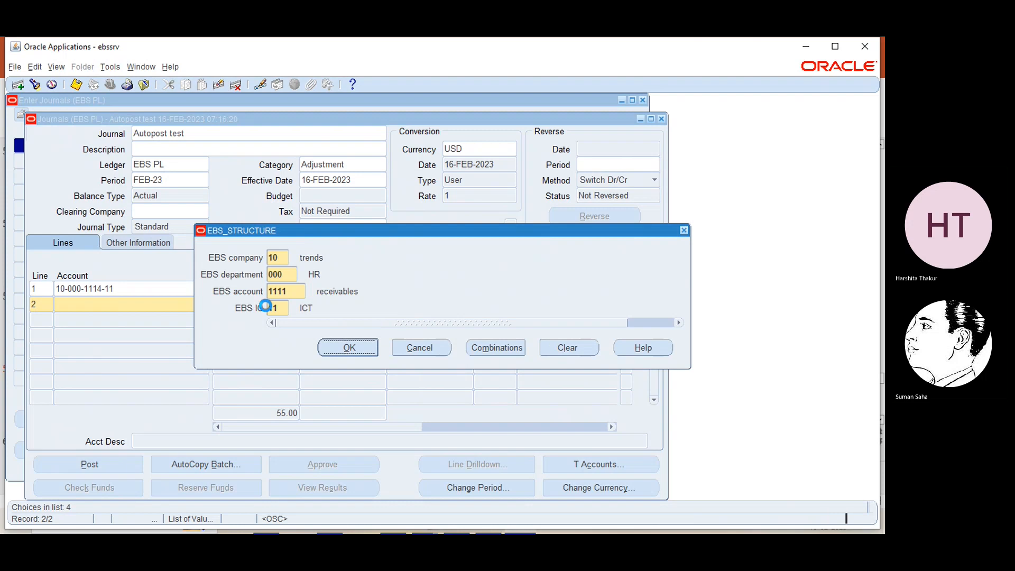
{"action": "left_click", "coordinate": [352, 301]}
{"action": "type", "text": "55"}
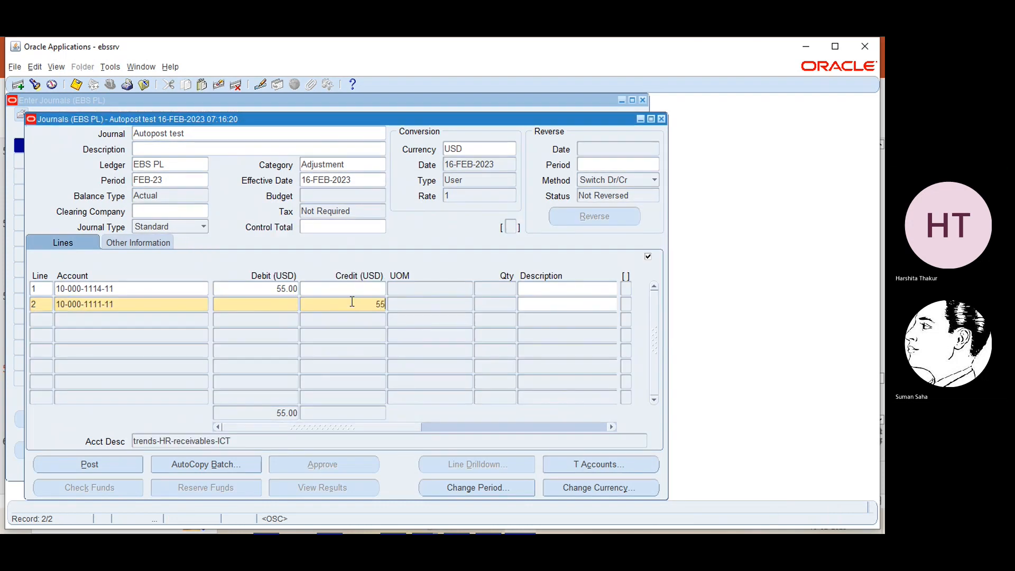
- Enter 'for Demo' and 'for demo' as the descriptions of lines 1 and 2
{"action": "left_click", "coordinate": [539, 287]}
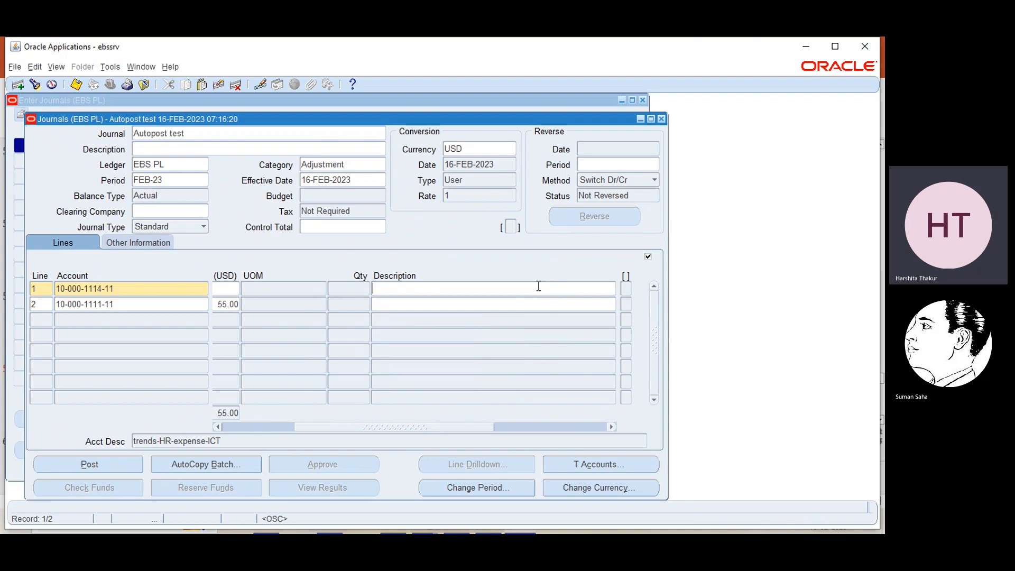
{"action": "type", "text": "for Demo"}
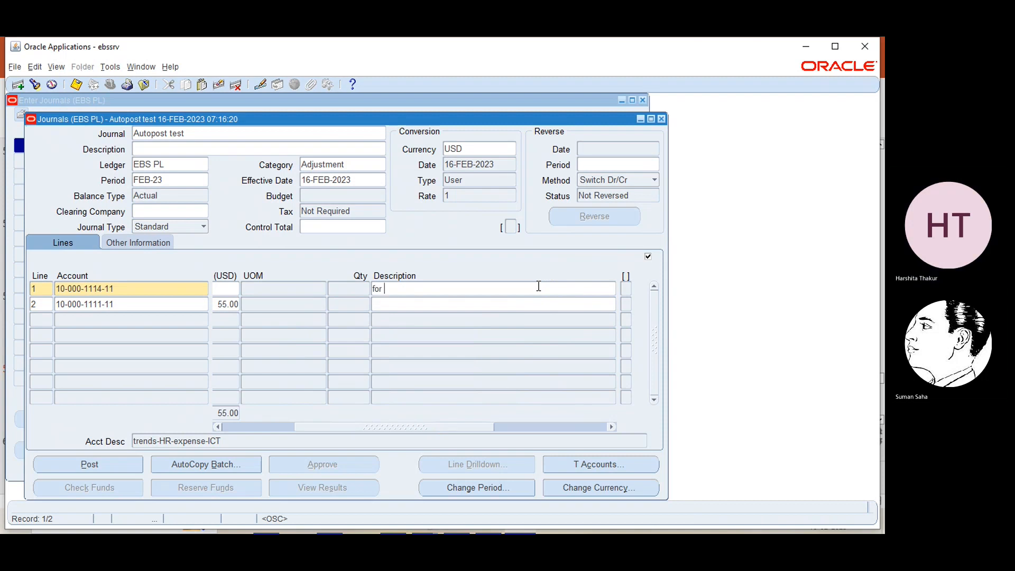
{"action": "left_click", "coordinate": [523, 303]}
{"action": "type", "text": "for"}
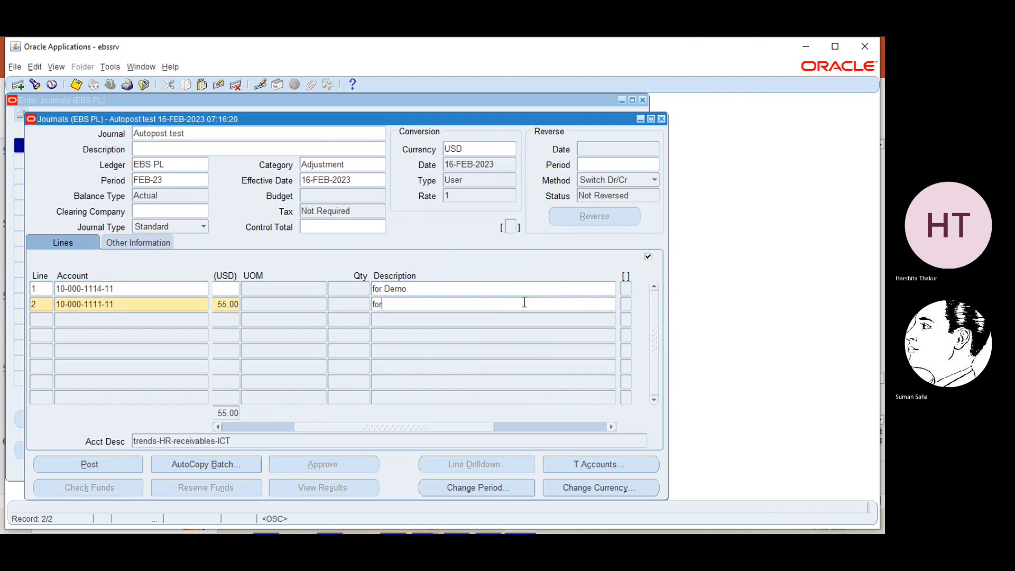
{"action": "type", "text": " demo"}
- Check the balanced 55.00 totals, save the journal, and close it
{"action": "left_click", "coordinate": [230, 427]}
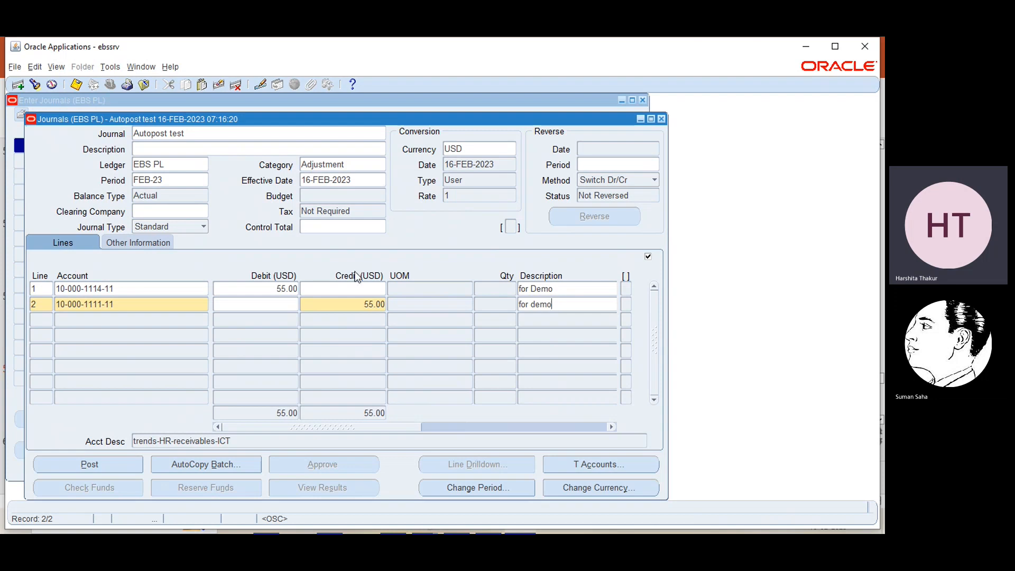
{"action": "key", "text": "ctrl+s"}
{"action": "left_click", "coordinate": [662, 119]}
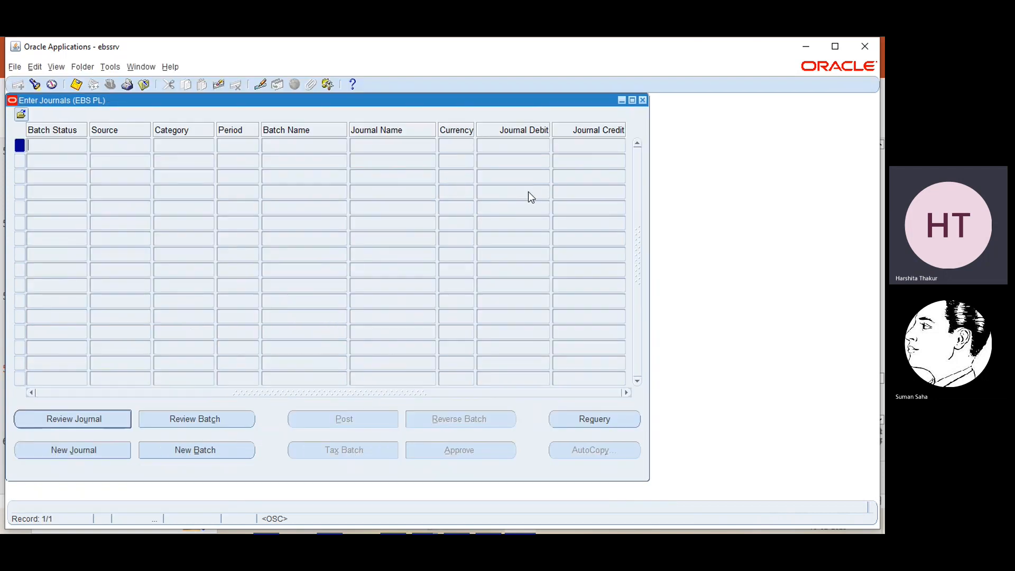
- Close the Find Journals window to get back to the Navigator
{"action": "left_click", "coordinate": [641, 100]}
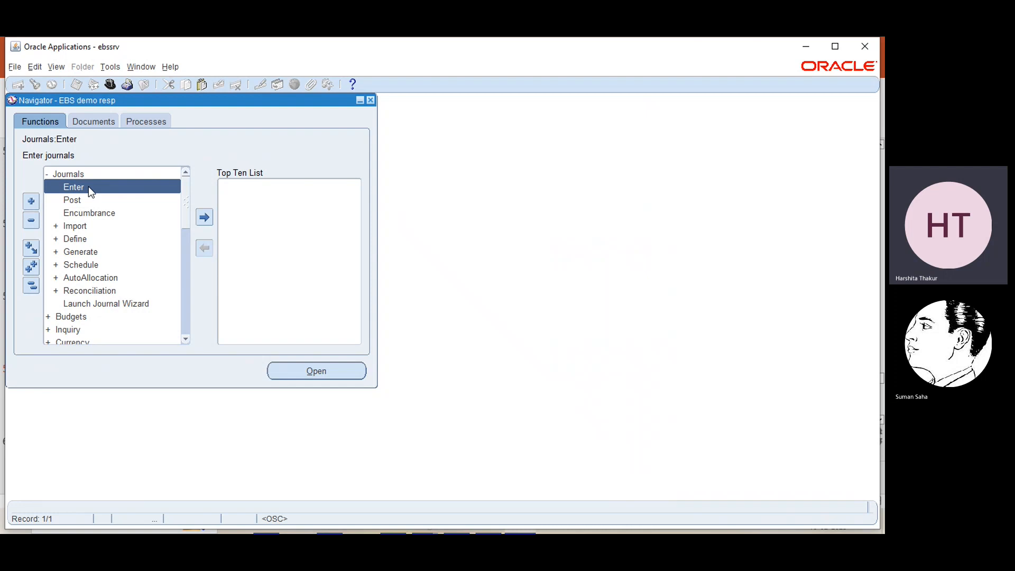
- Start a new request and choose Program - Automatic Posting via a '%post%' search
{"action": "left_click", "coordinate": [55, 68]}
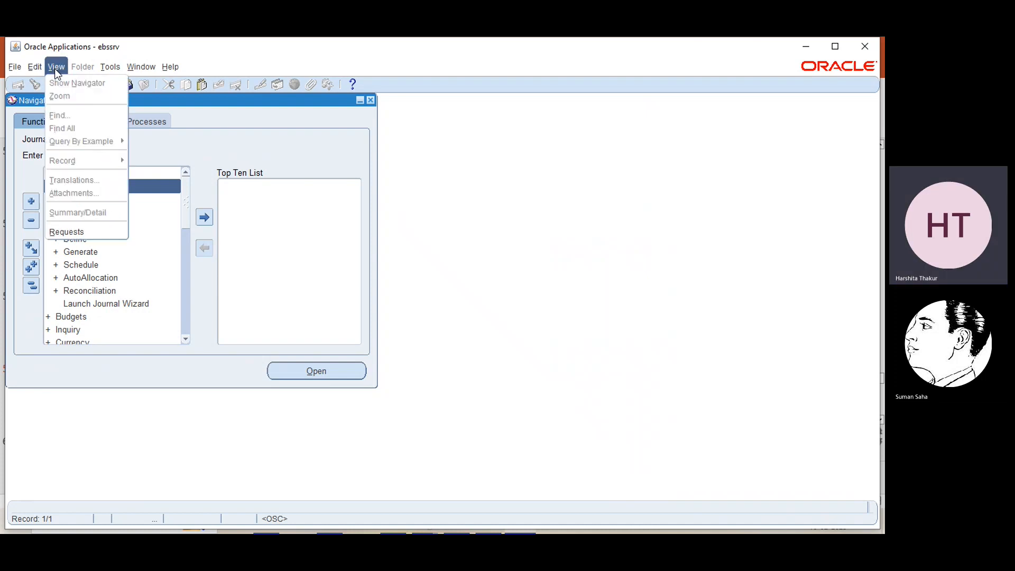
{"action": "left_click", "coordinate": [68, 232]}
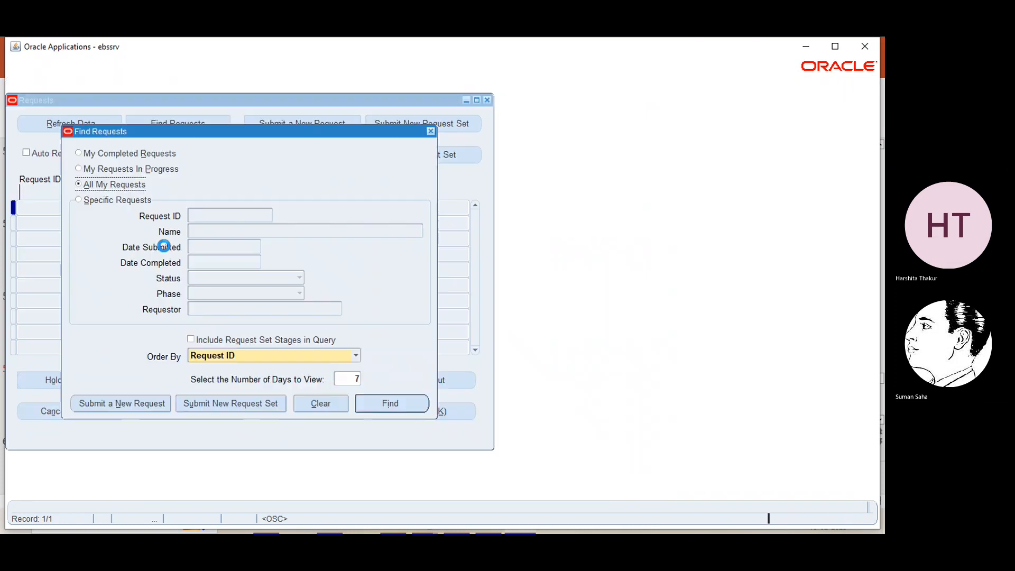
{"action": "left_click", "coordinate": [150, 408]}
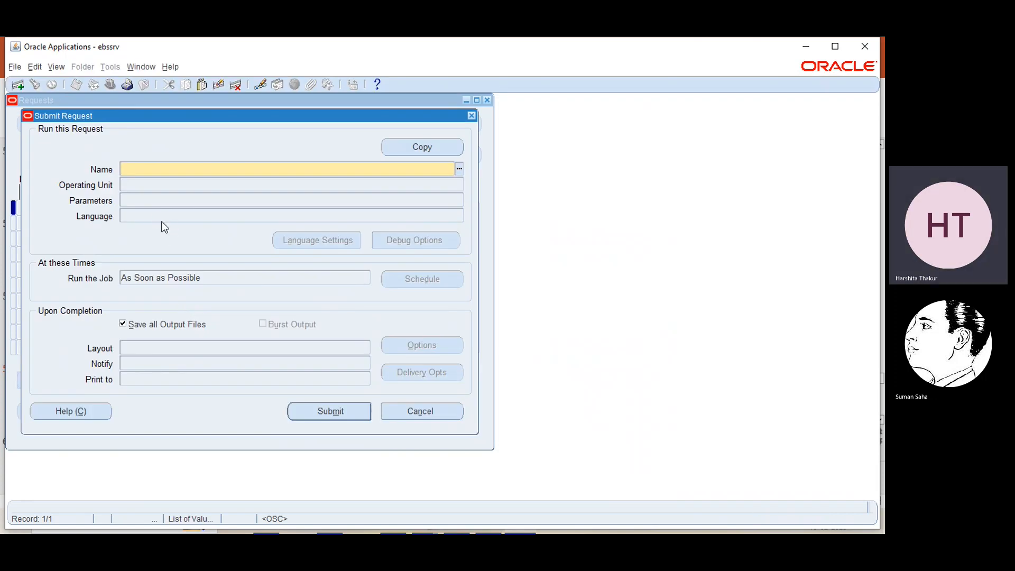
{"action": "type", "text": "%post%"}
{"action": "key", "text": "Tab"}
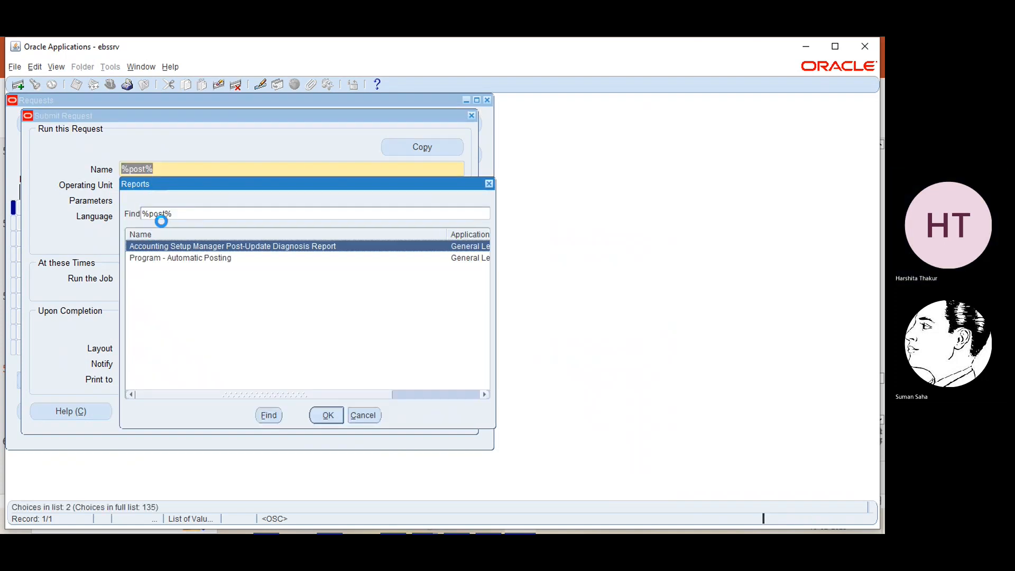
{"action": "left_click", "coordinate": [162, 262]}
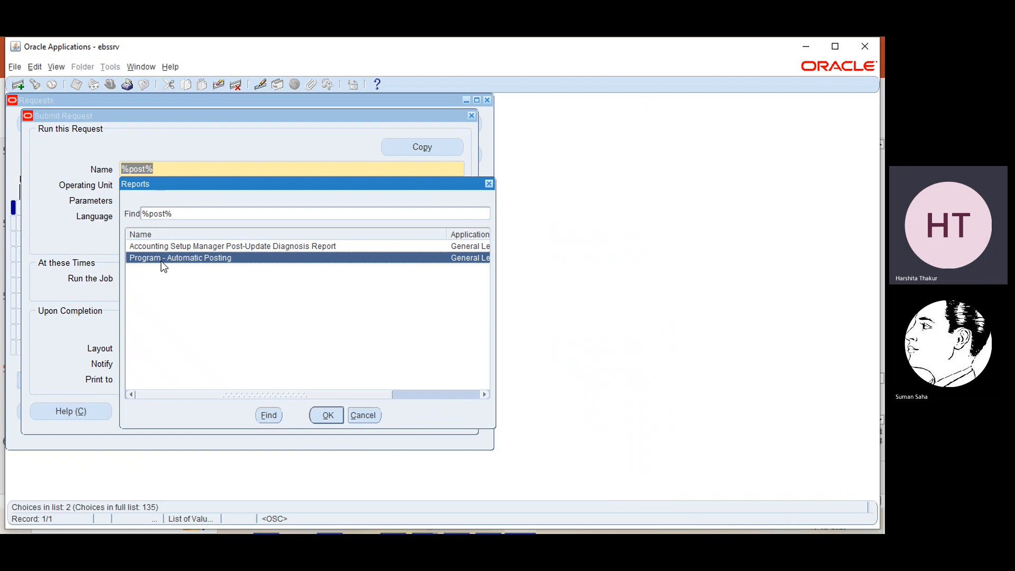
{"action": "left_click", "coordinate": [323, 415]}
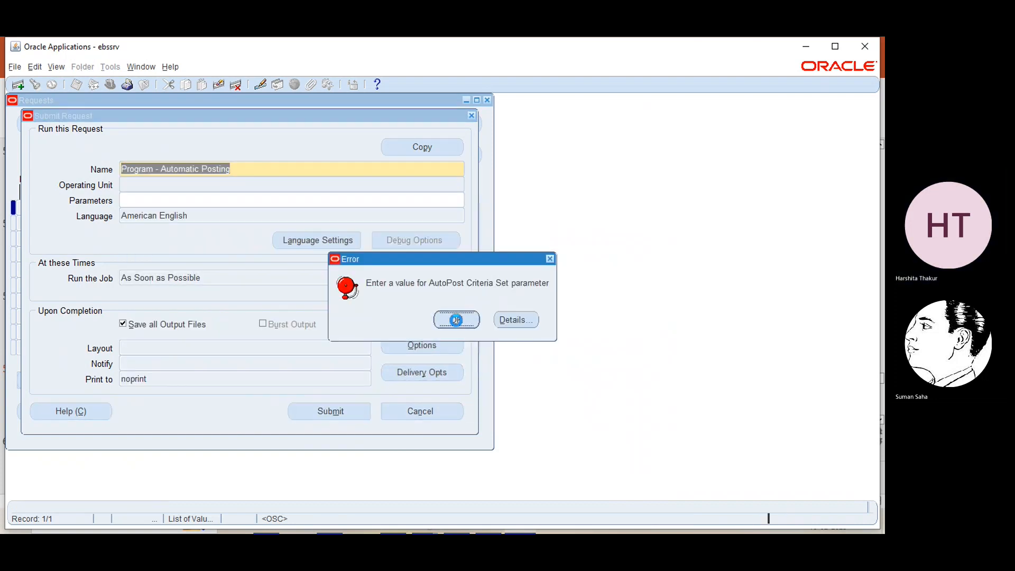
- Set the AutoPost criteria set to EBS Autopost, submit request 27553184, and decline further requests
{"action": "left_click", "coordinate": [456, 319]}
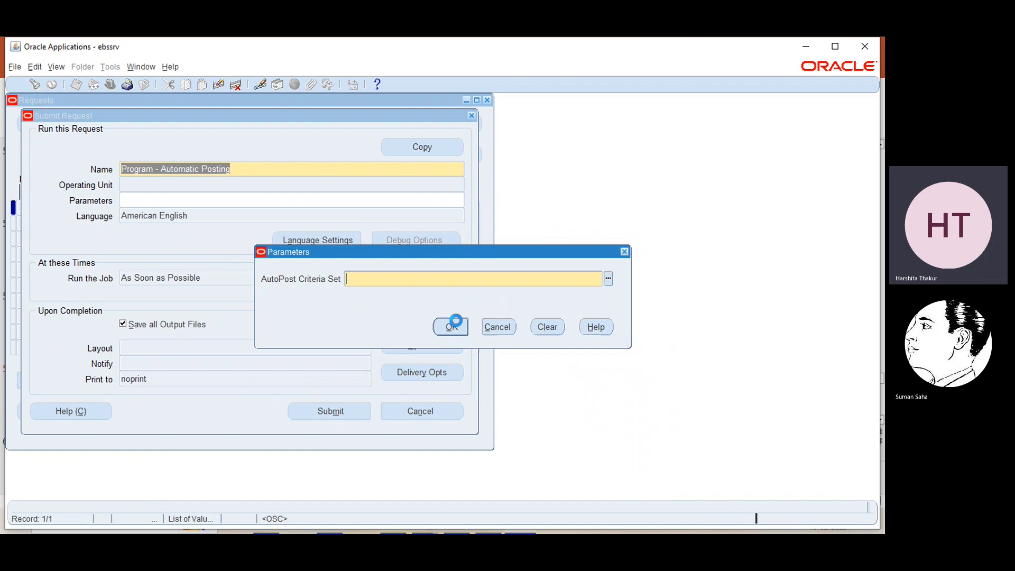
{"action": "left_click", "coordinate": [609, 280]}
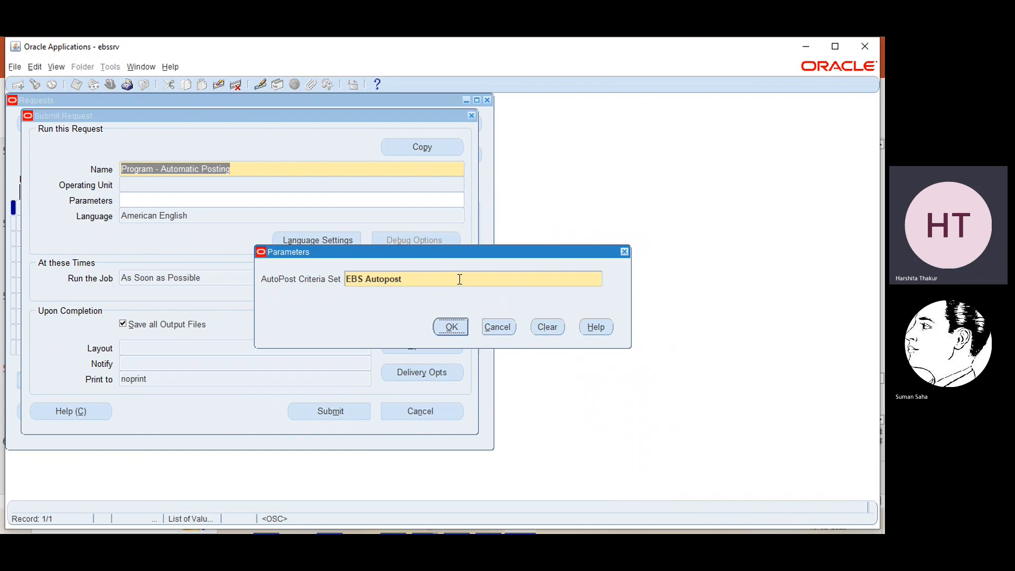
{"action": "left_click", "coordinate": [451, 326]}
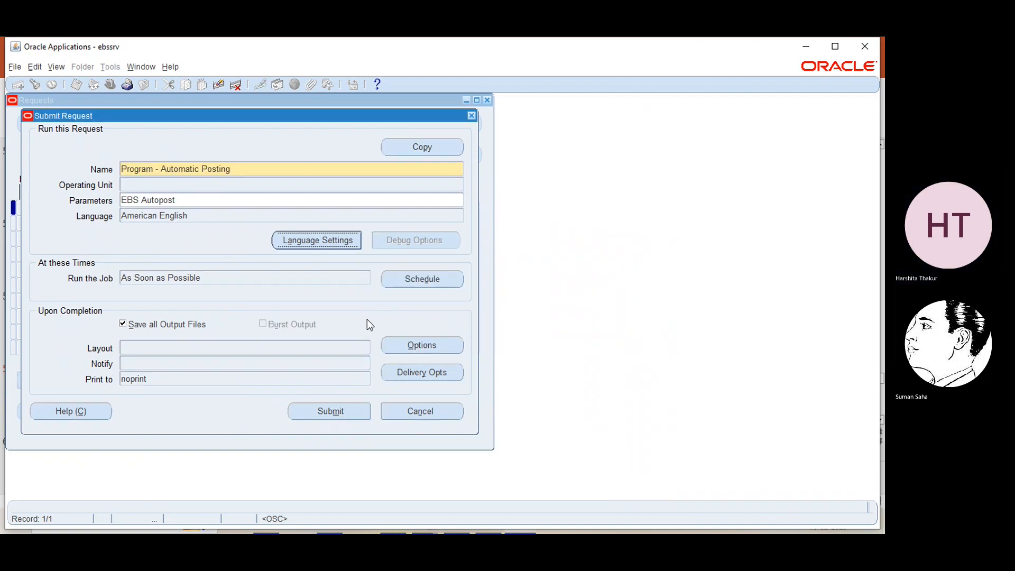
{"action": "left_click", "coordinate": [323, 407]}
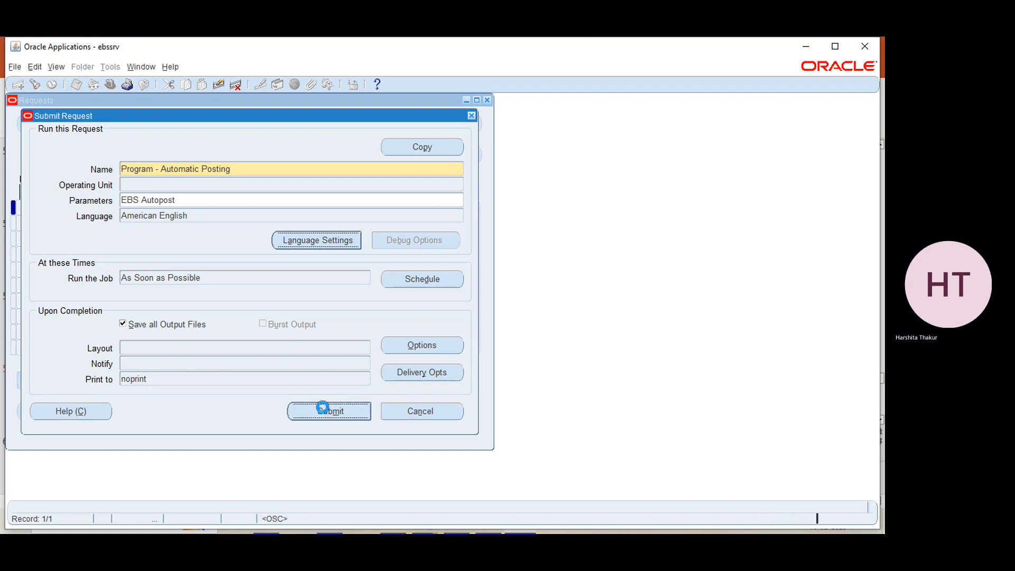
{"action": "left_click", "coordinate": [480, 331]}
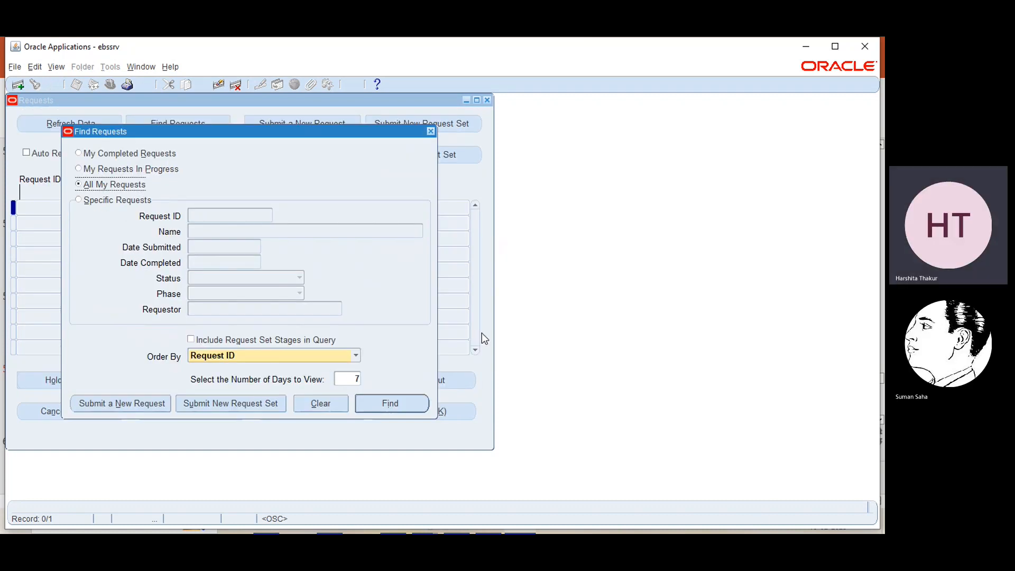
- Refresh the requests until Posting: Single Ledger request 27553185 completes normally, then close the list
{"action": "left_click", "coordinate": [397, 403]}
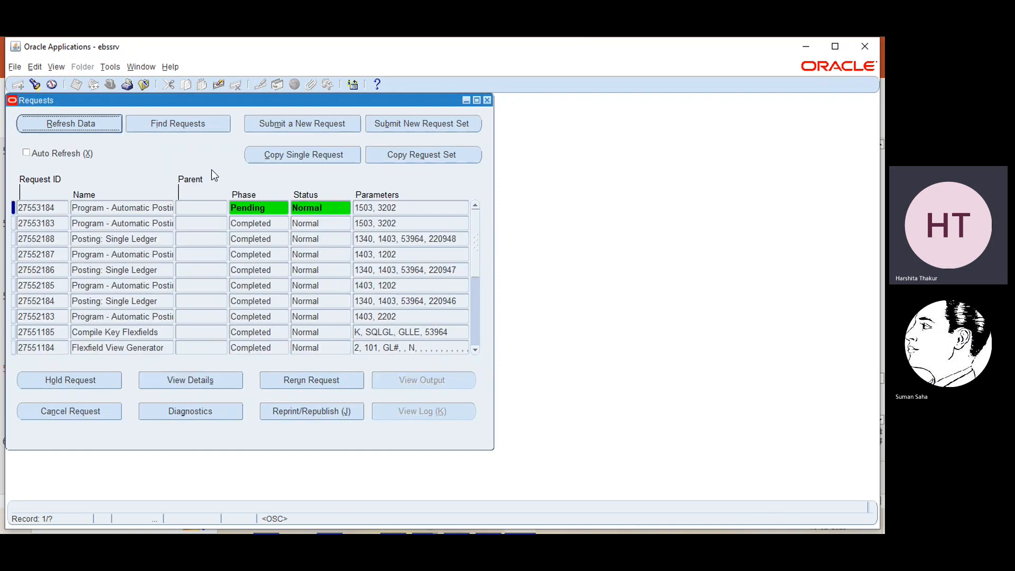
{"action": "left_click", "coordinate": [47, 117]}
{"action": "left_click", "coordinate": [47, 116]}
{"action": "left_click", "coordinate": [48, 118]}
{"action": "left_click", "coordinate": [48, 118]}
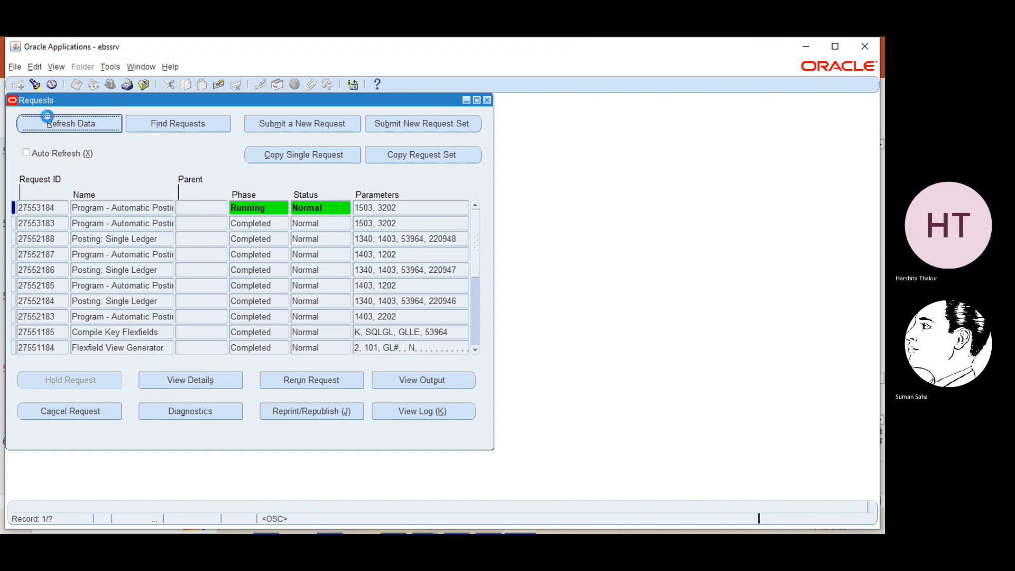
{"action": "left_click", "coordinate": [48, 117]}
{"action": "left_click", "coordinate": [48, 118]}
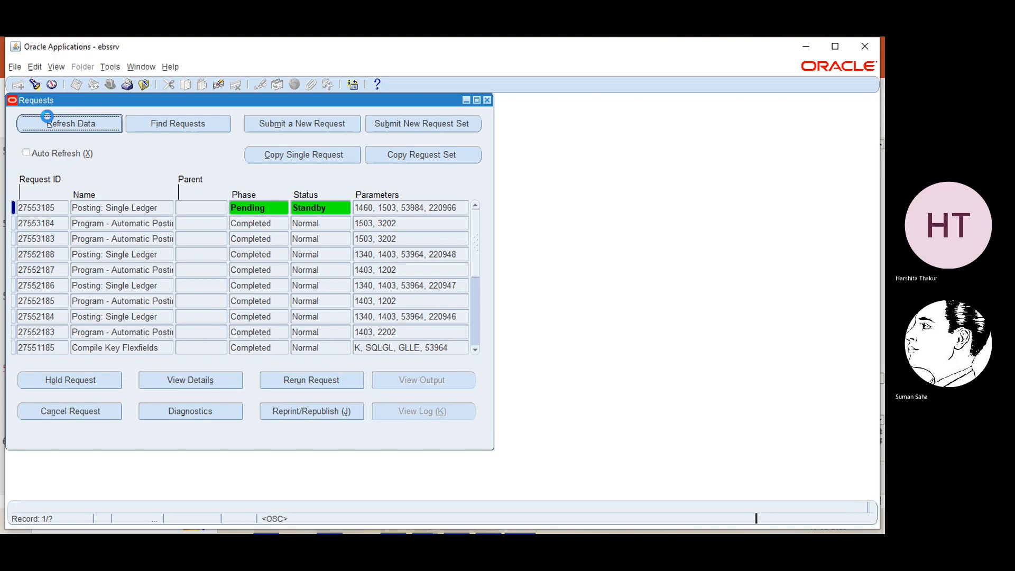
{"action": "left_click", "coordinate": [74, 126]}
{"action": "left_click", "coordinate": [74, 125]}
{"action": "left_click", "coordinate": [74, 126]}
{"action": "left_click", "coordinate": [74, 125]}
{"action": "left_click", "coordinate": [74, 126]}
{"action": "left_click", "coordinate": [74, 126]}
{"action": "left_click", "coordinate": [75, 125]}
{"action": "left_click", "coordinate": [74, 125]}
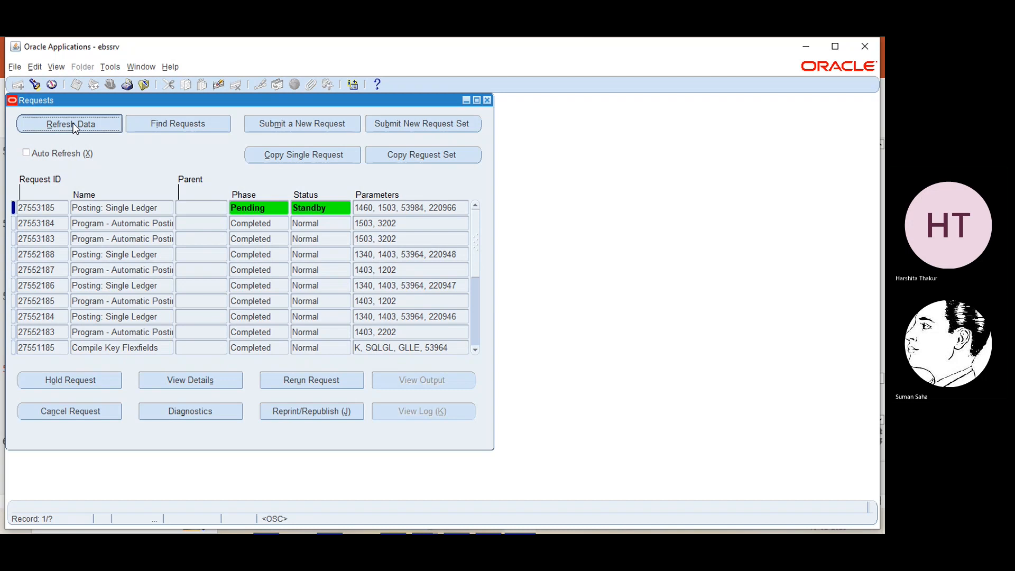
{"action": "left_click", "coordinate": [72, 123]}
{"action": "left_click", "coordinate": [72, 123]}
{"action": "left_click", "coordinate": [73, 125]}
{"action": "left_click", "coordinate": [74, 125]}
{"action": "left_click", "coordinate": [74, 127]}
{"action": "left_click", "coordinate": [73, 125]}
{"action": "left_click", "coordinate": [73, 125]}
{"action": "left_click", "coordinate": [74, 126]}
{"action": "left_click", "coordinate": [74, 125]}
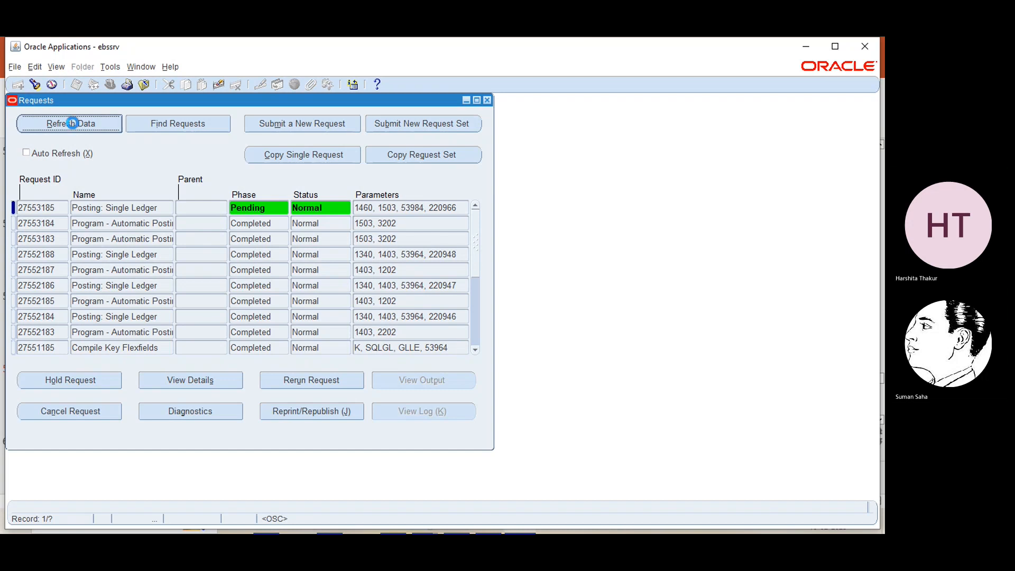
{"action": "left_click", "coordinate": [73, 126]}
{"action": "left_click", "coordinate": [72, 124]}
{"action": "left_click", "coordinate": [73, 123]}
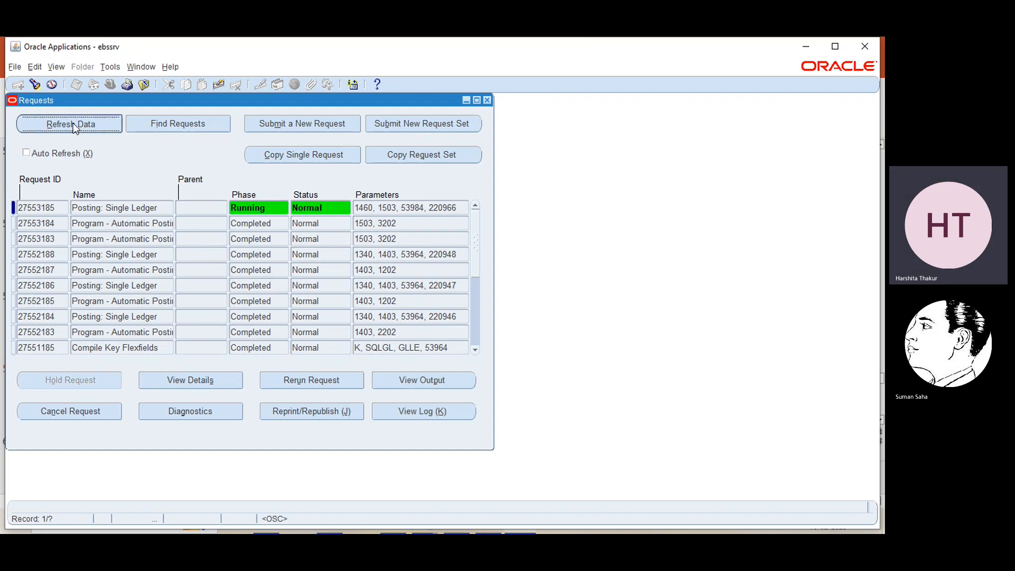
{"action": "left_click", "coordinate": [73, 124]}
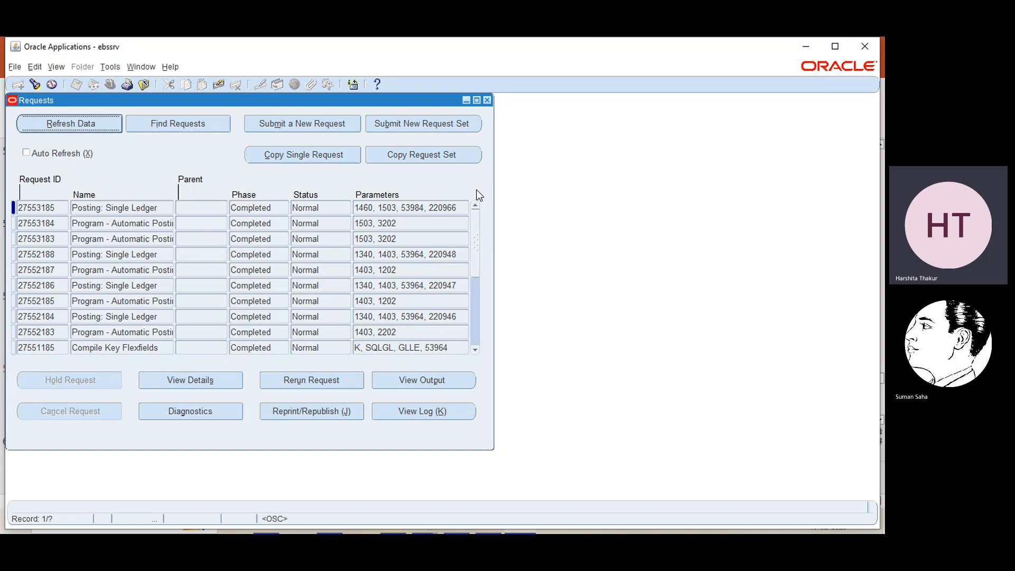
{"action": "key", "text": "F4"}
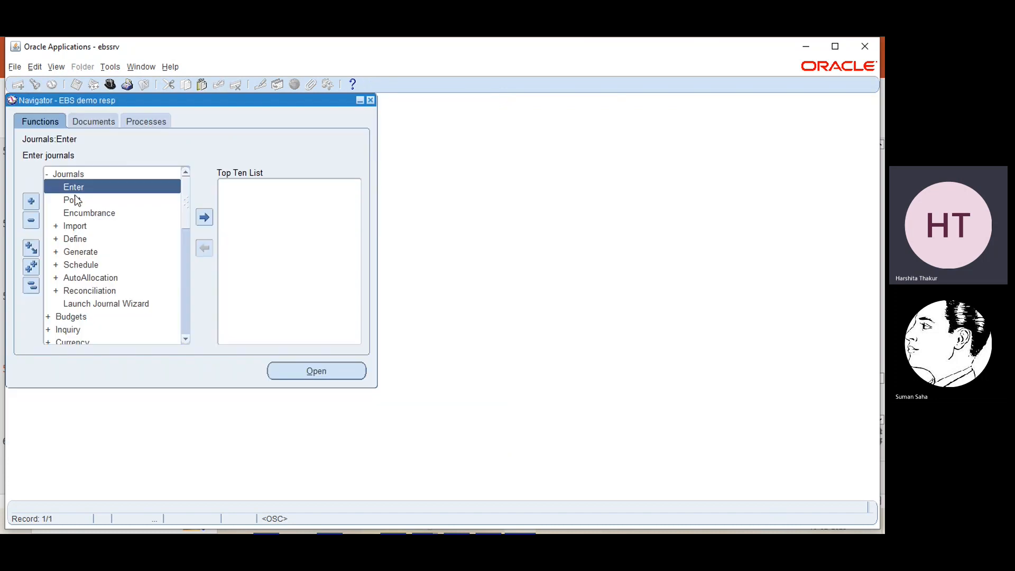
{"action": "left_click", "coordinate": [289, 369]}
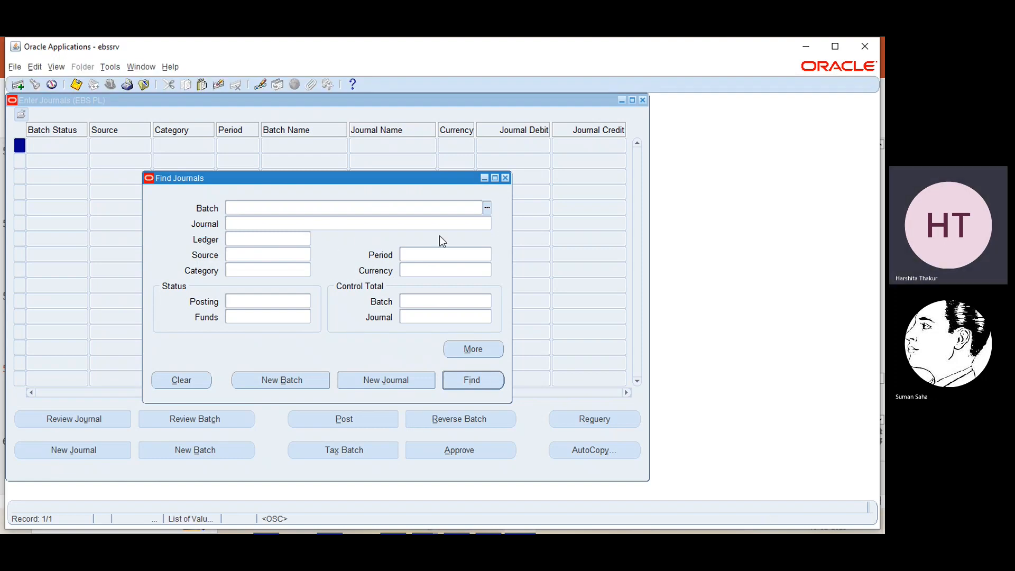
{"action": "left_click", "coordinate": [506, 178]}
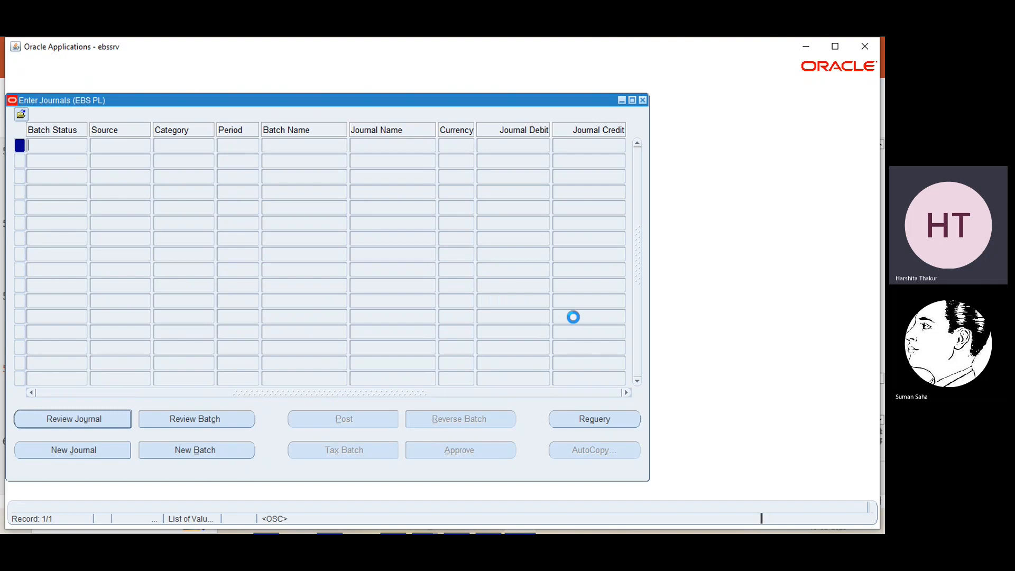
{"action": "left_click", "coordinate": [589, 419]}
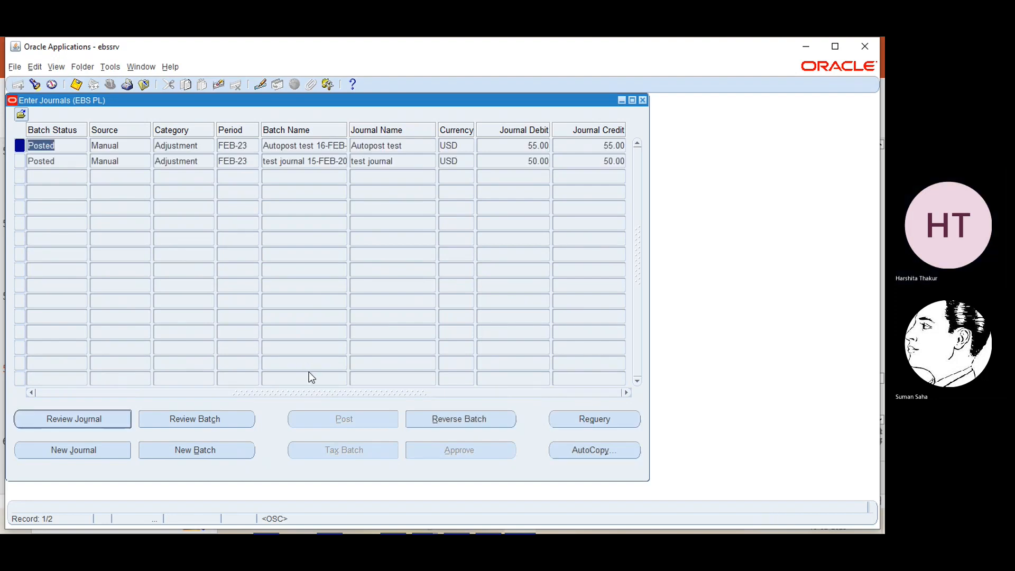
{"action": "left_click", "coordinate": [287, 145]}
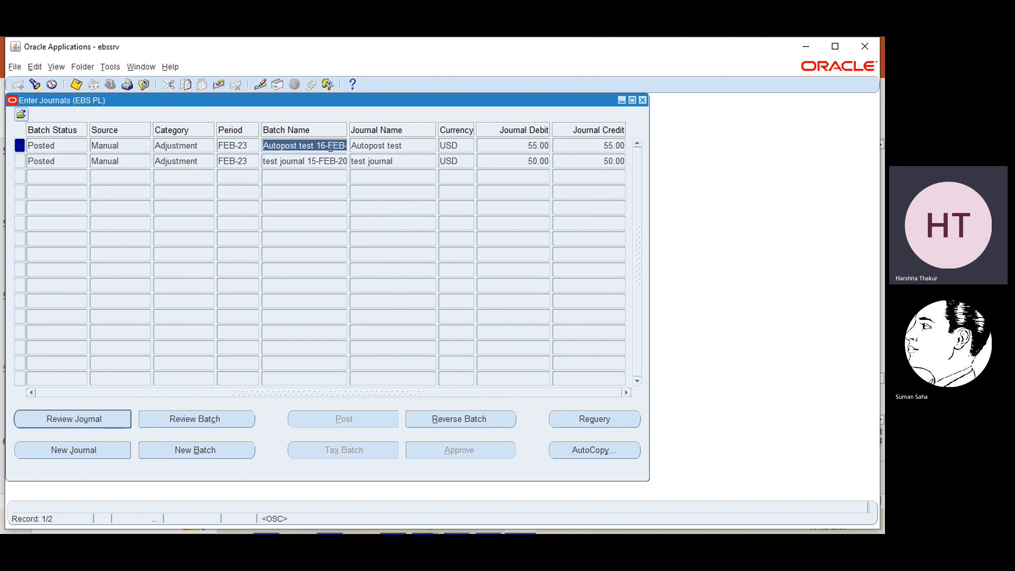
{"action": "left_click", "coordinate": [289, 162]}
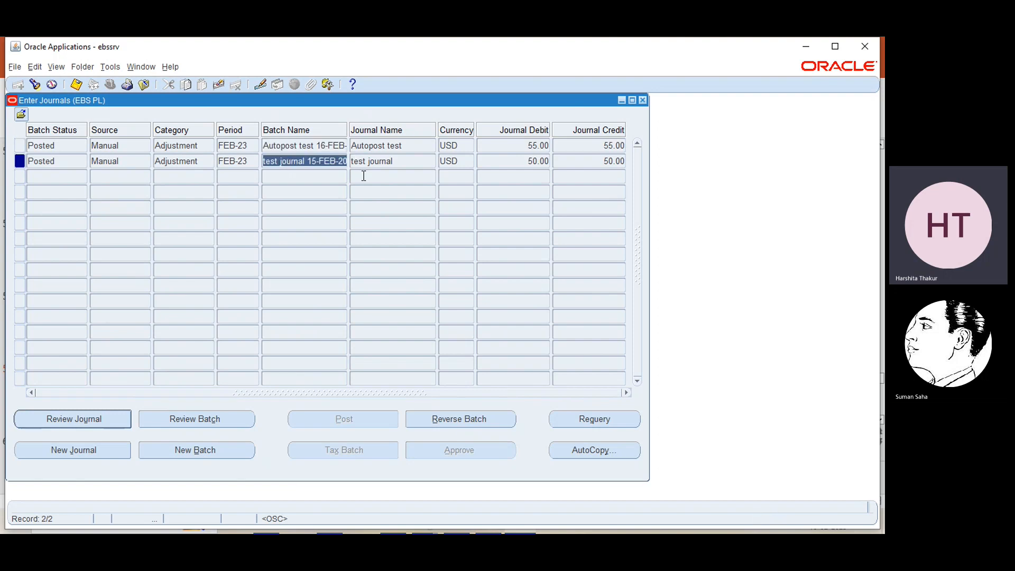
{"action": "left_click", "coordinate": [509, 146]}
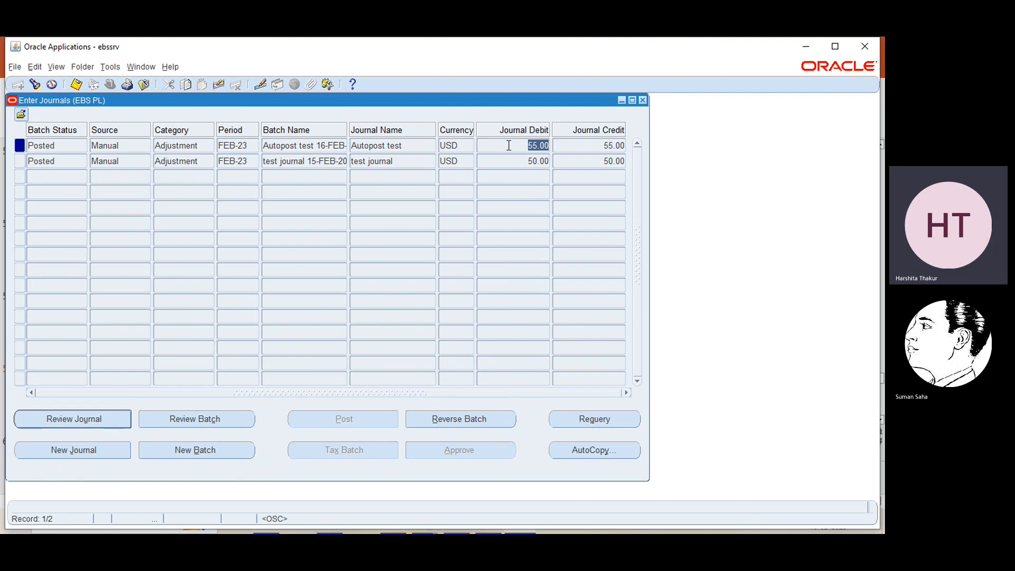
{"action": "left_click", "coordinate": [415, 150]}
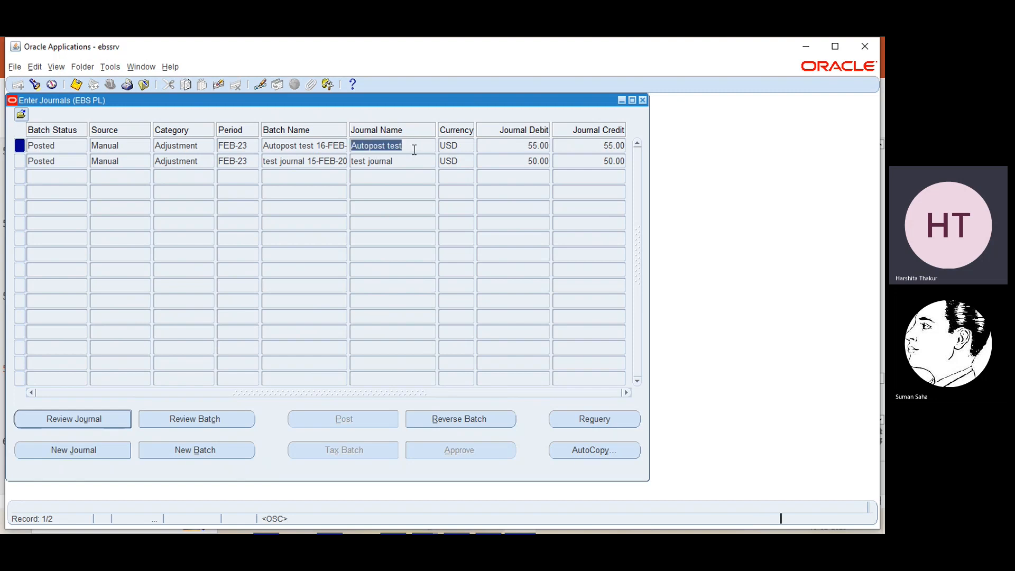
{"action": "left_click", "coordinate": [59, 149]}
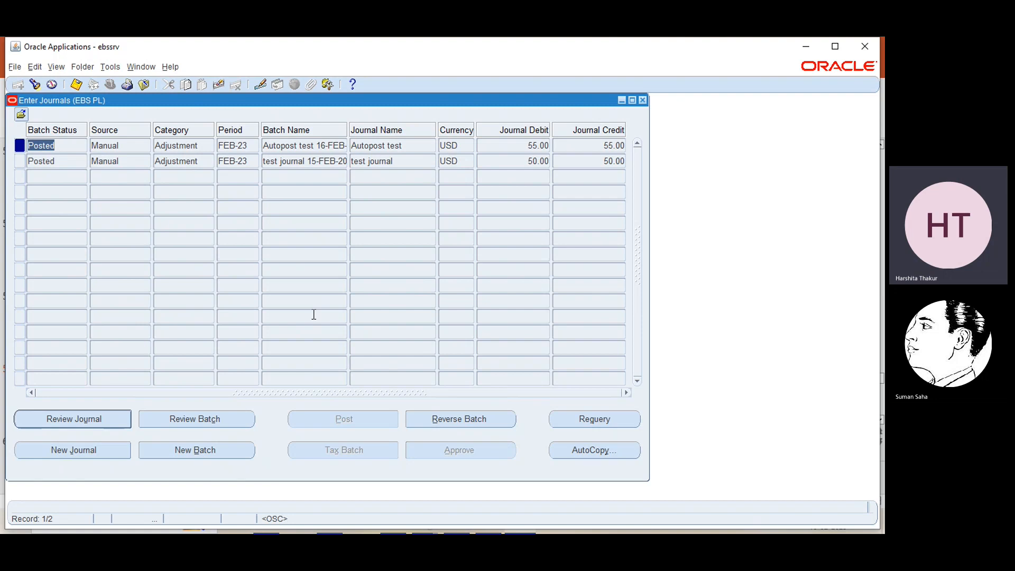
{"action": "left_click", "coordinate": [643, 100]}
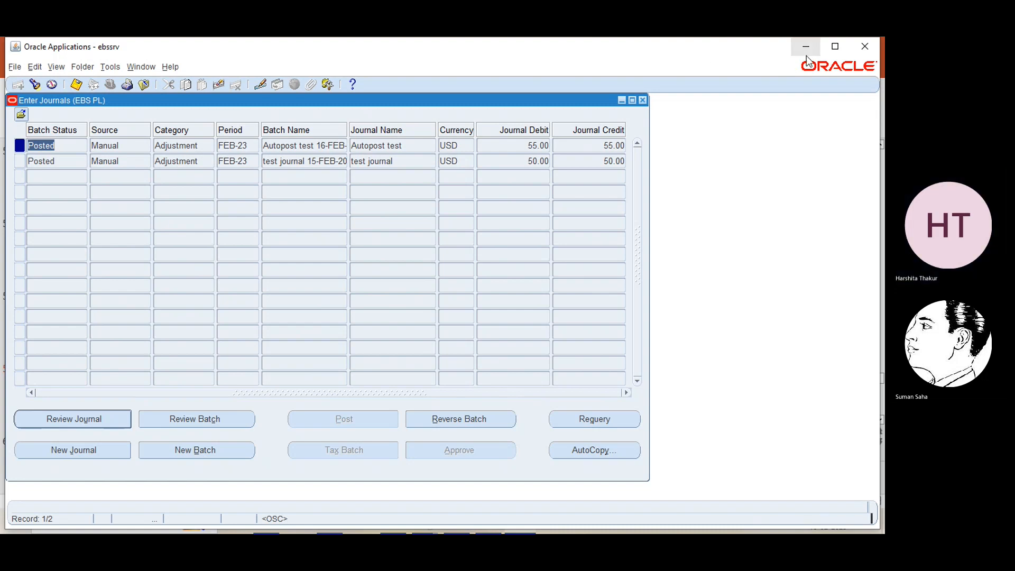
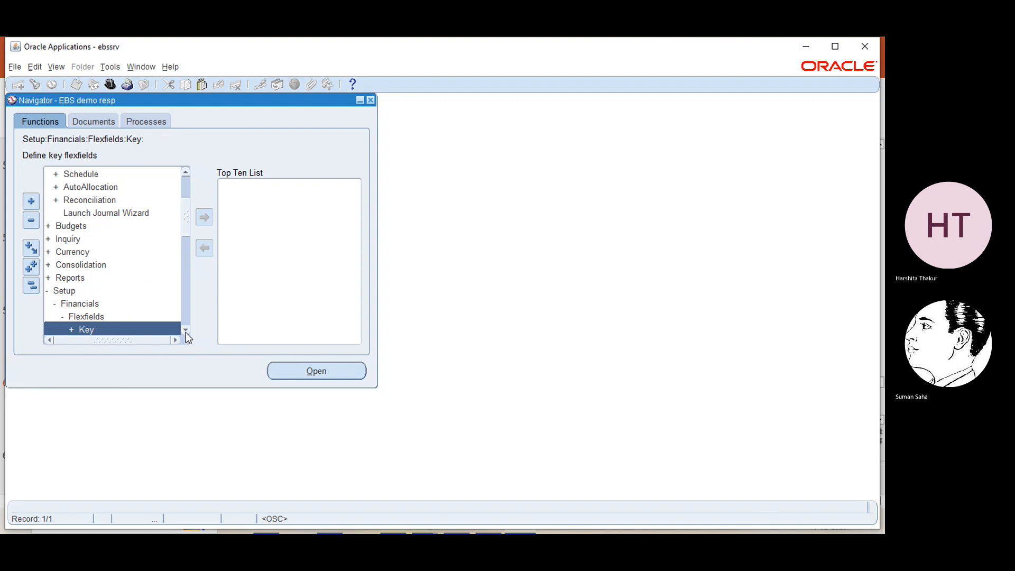
- Open the key flexfield Segments form, then dismiss its Find dialog and close the form
{"action": "scroll", "coordinate": [185, 331], "scroll_direction": "down", "scroll_amount": 9}
{"action": "double_click", "coordinate": [89, 212]}
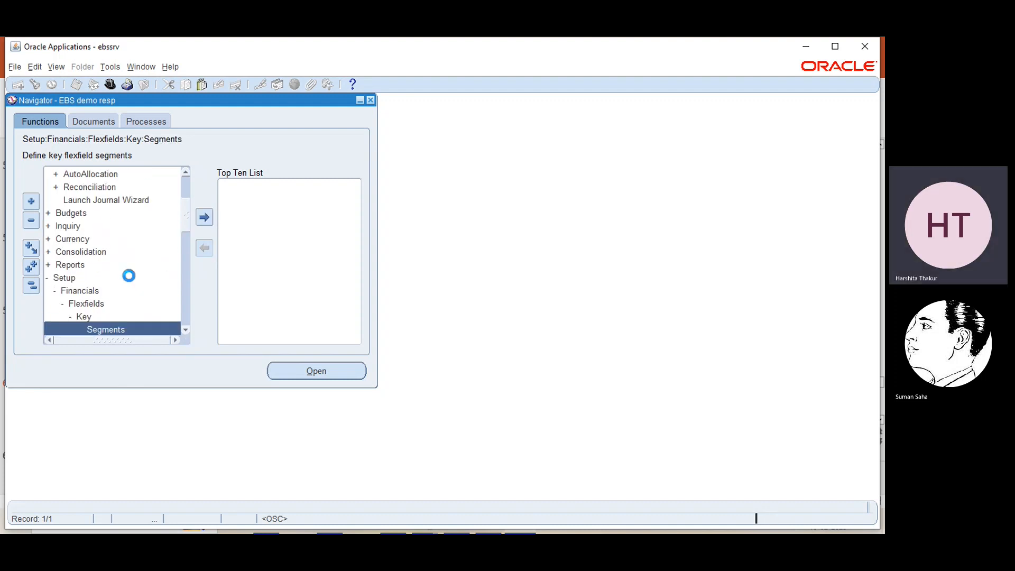
{"action": "scroll", "coordinate": [187, 332], "scroll_direction": "down", "scroll_amount": 4}
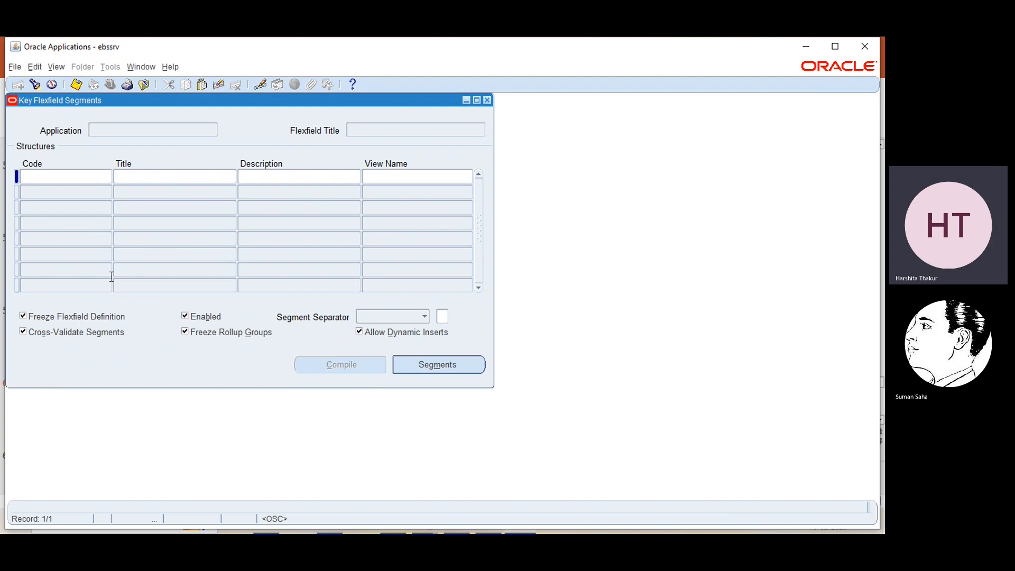
{"action": "left_click", "coordinate": [35, 85]}
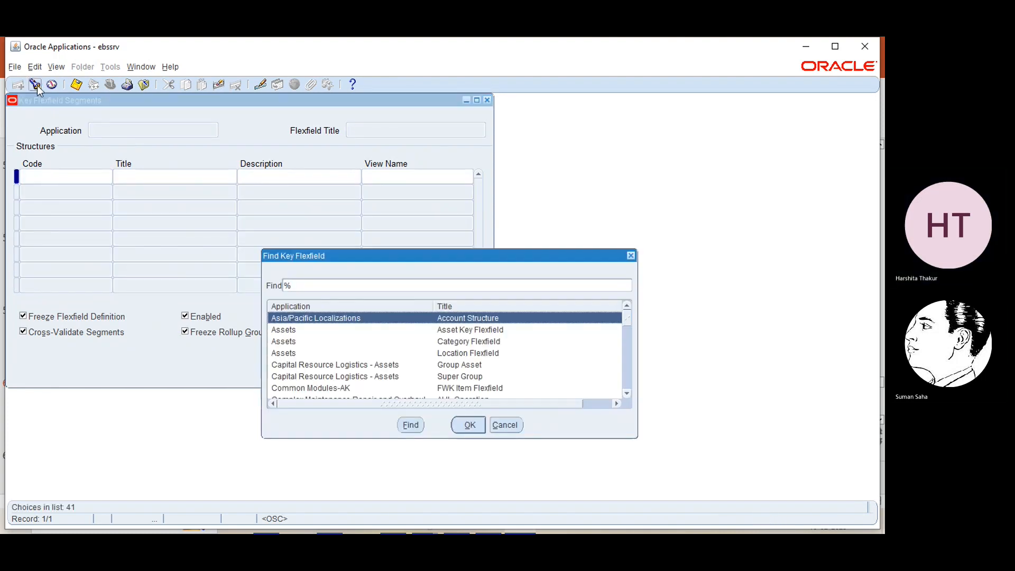
{"action": "left_click", "coordinate": [631, 256]}
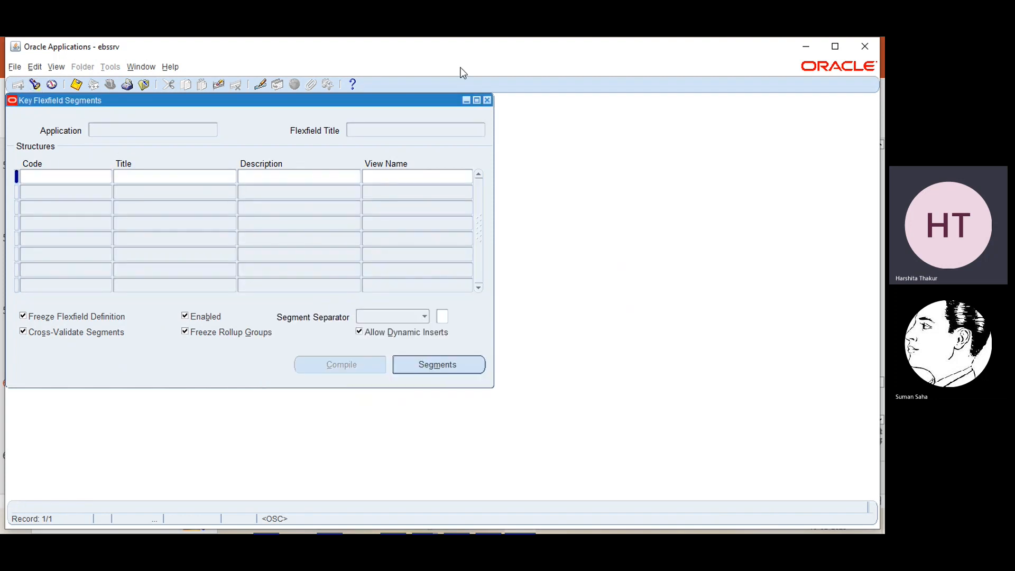
{"action": "left_click", "coordinate": [487, 100]}
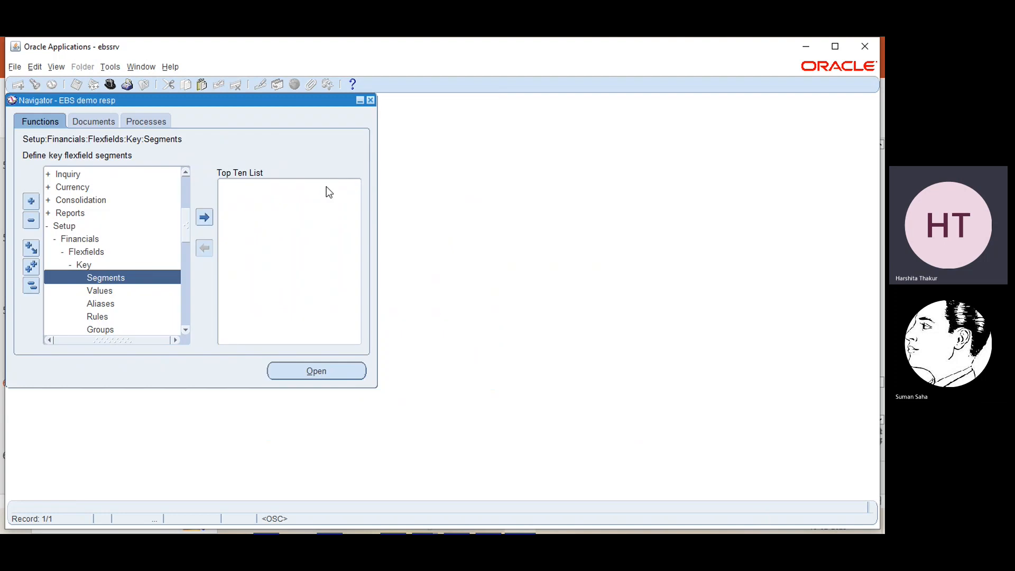
- Expand Flexfields > Validation to show Sets, Values and Security
{"action": "left_click", "coordinate": [185, 330]}
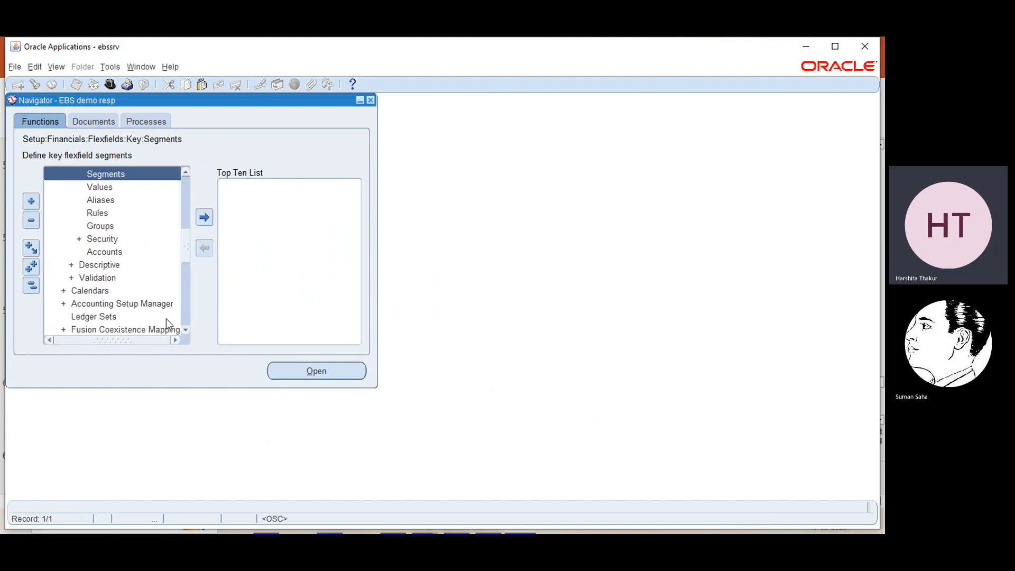
{"action": "left_click", "coordinate": [91, 276]}
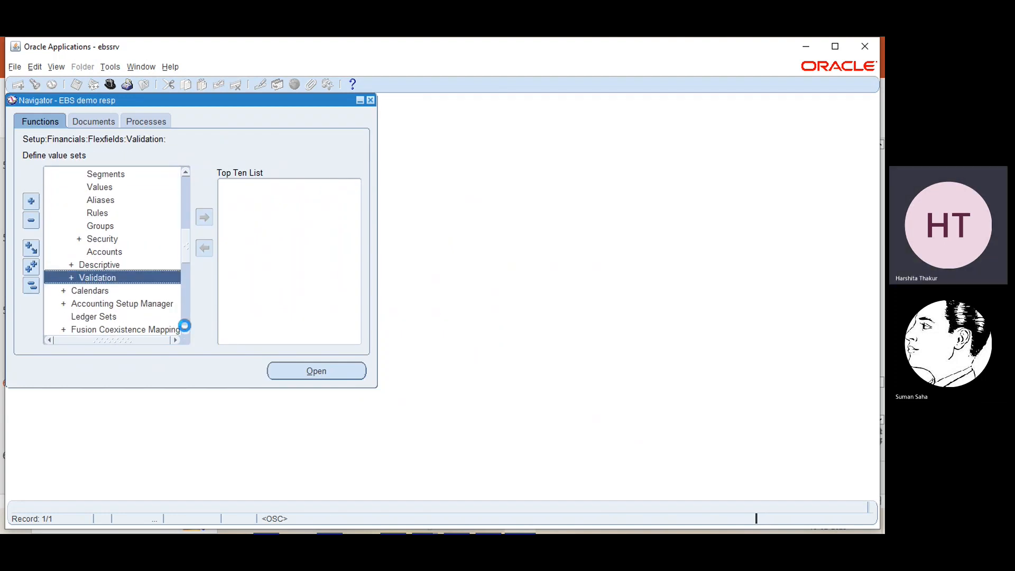
{"action": "left_click", "coordinate": [185, 330]}
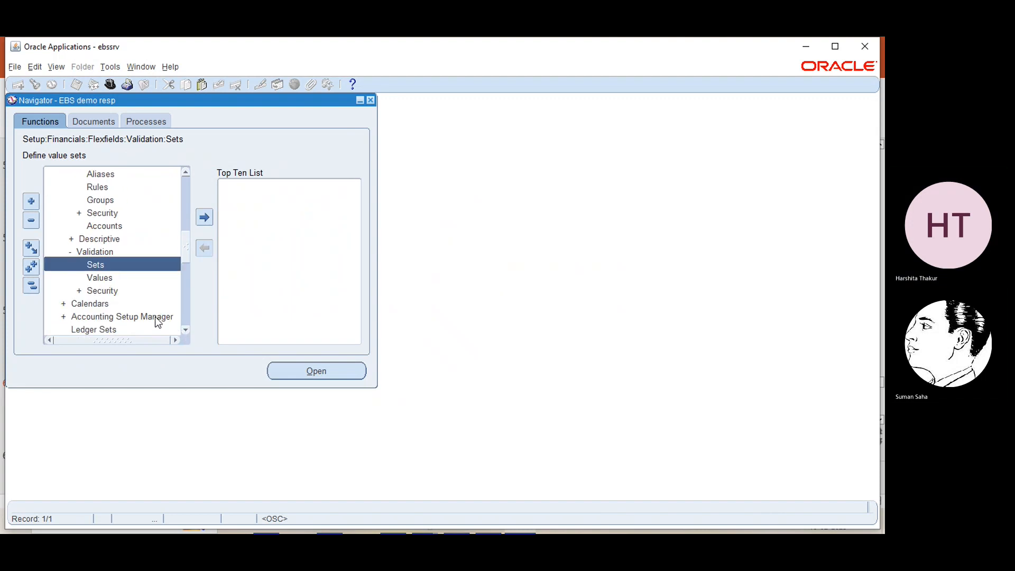
{"action": "double_click", "coordinate": [100, 277]}
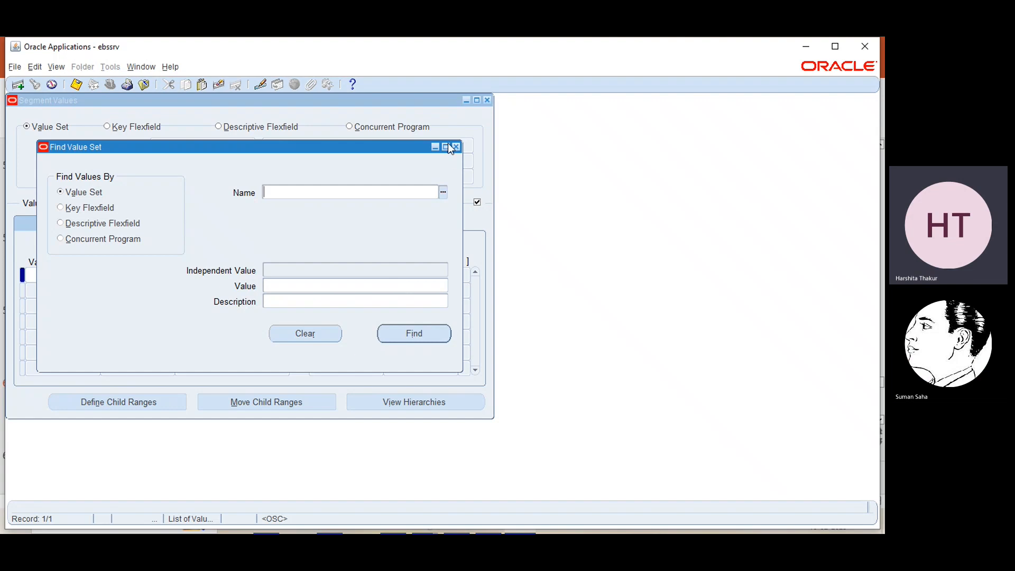
{"action": "left_click", "coordinate": [443, 192]}
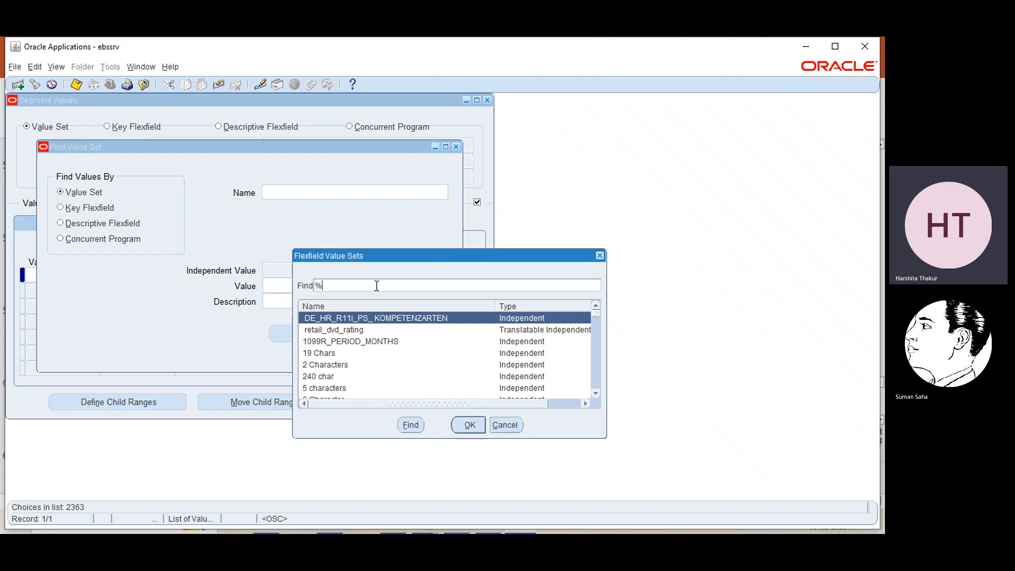
{"action": "type", "text": "ebs"}
{"action": "key", "text": "Return"}
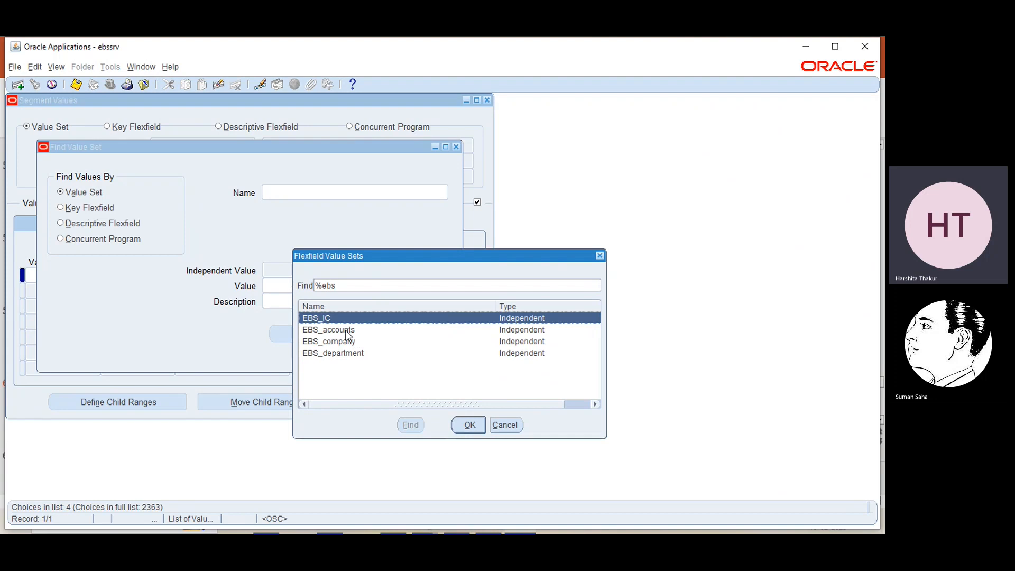
{"action": "left_click", "coordinate": [347, 331]}
{"action": "left_click", "coordinate": [476, 424]}
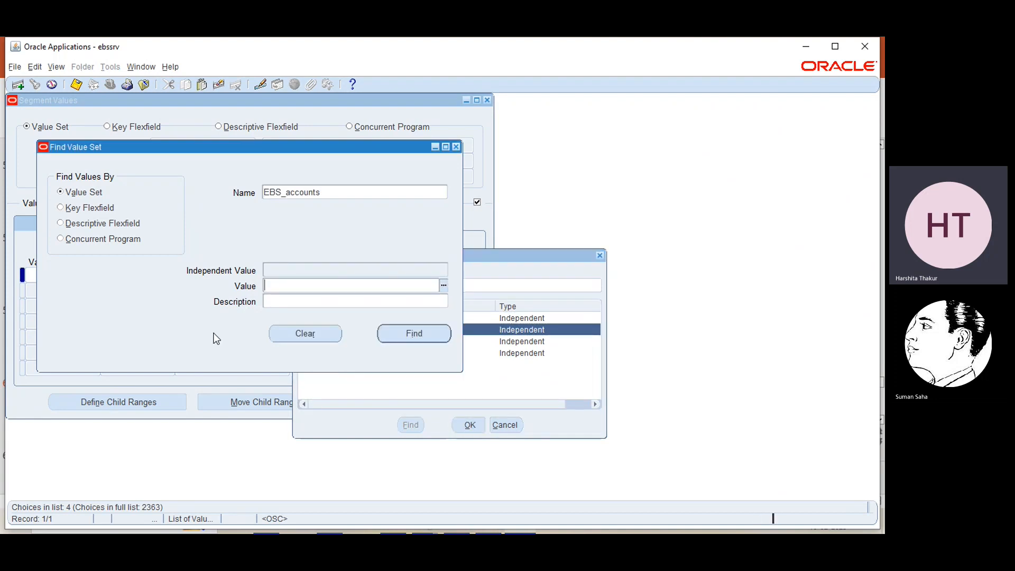
{"action": "left_click", "coordinate": [391, 332]}
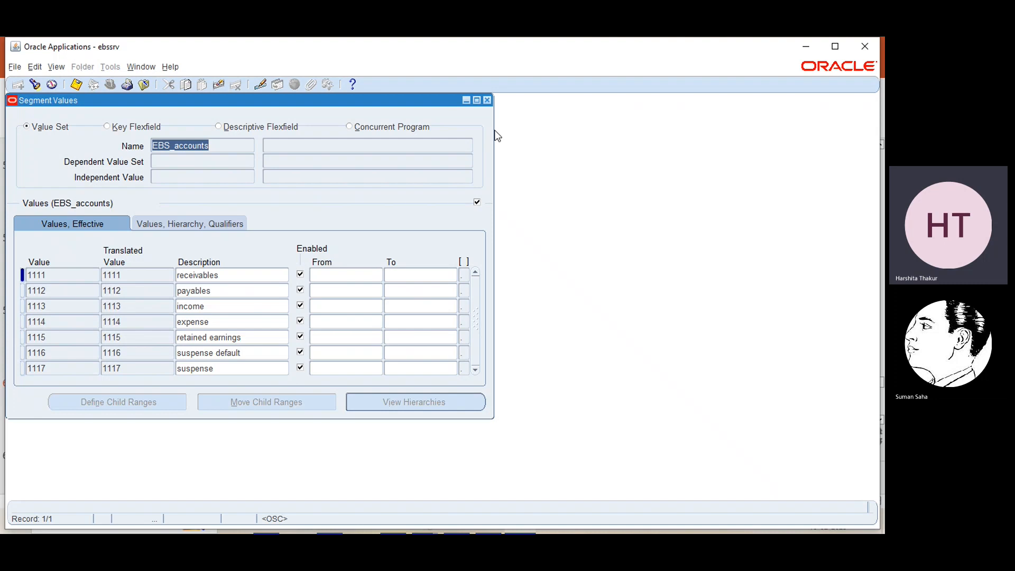
{"action": "left_click", "coordinate": [487, 100]}
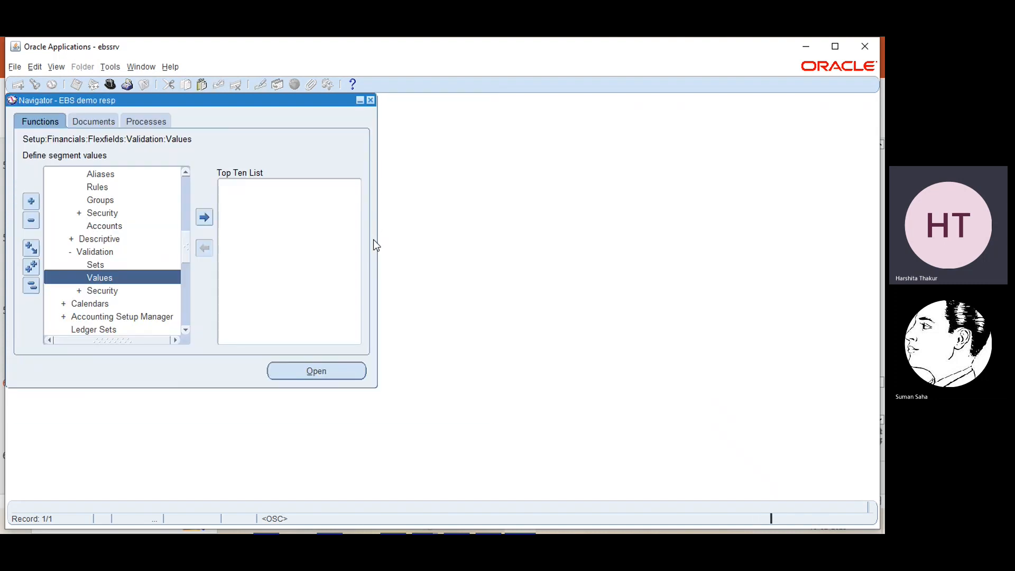
- Open the Key Flexfield Segments form via Setup > Financials > Flexfields > Key > Segments
{"action": "scroll", "coordinate": [186, 174], "scroll_direction": "up", "scroll_amount": 5}
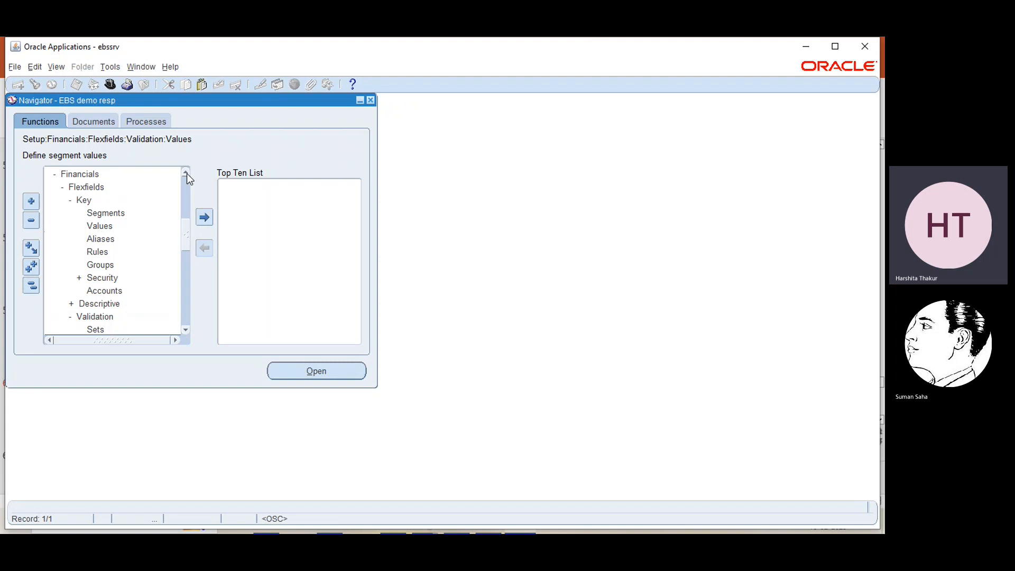
{"action": "scroll", "coordinate": [186, 174], "scroll_direction": "up", "scroll_amount": 3}
{"action": "left_click", "coordinate": [65, 200]}
{"action": "left_click", "coordinate": [79, 213]}
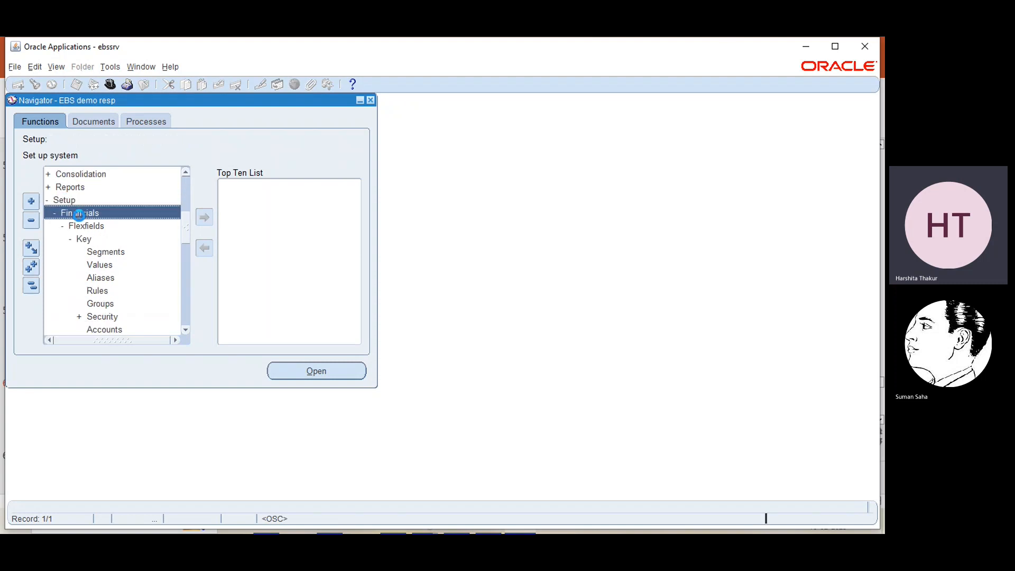
{"action": "left_click", "coordinate": [83, 227]}
{"action": "left_click", "coordinate": [85, 239]}
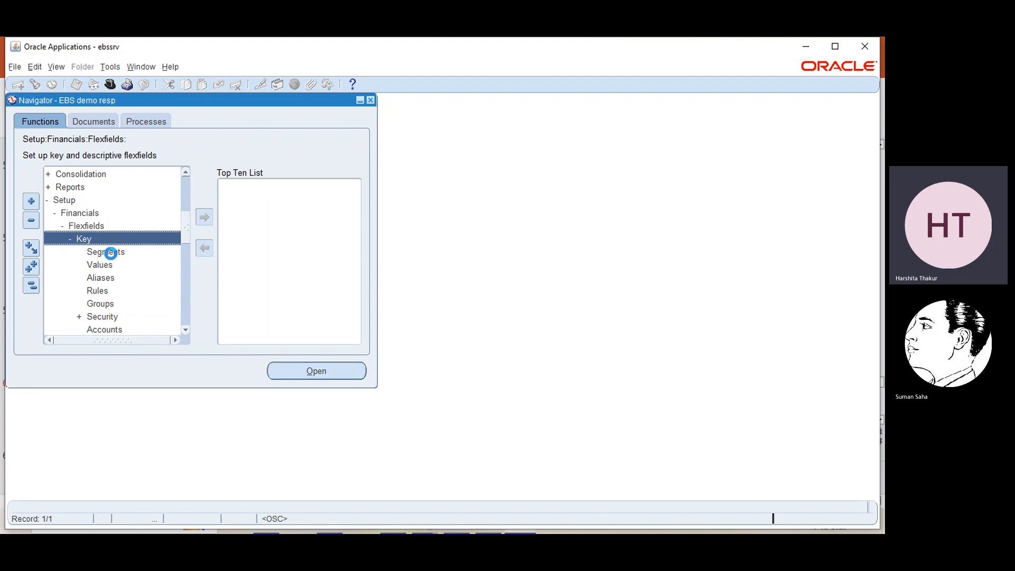
{"action": "left_click", "coordinate": [110, 252]}
{"action": "double_click", "coordinate": [110, 252]}
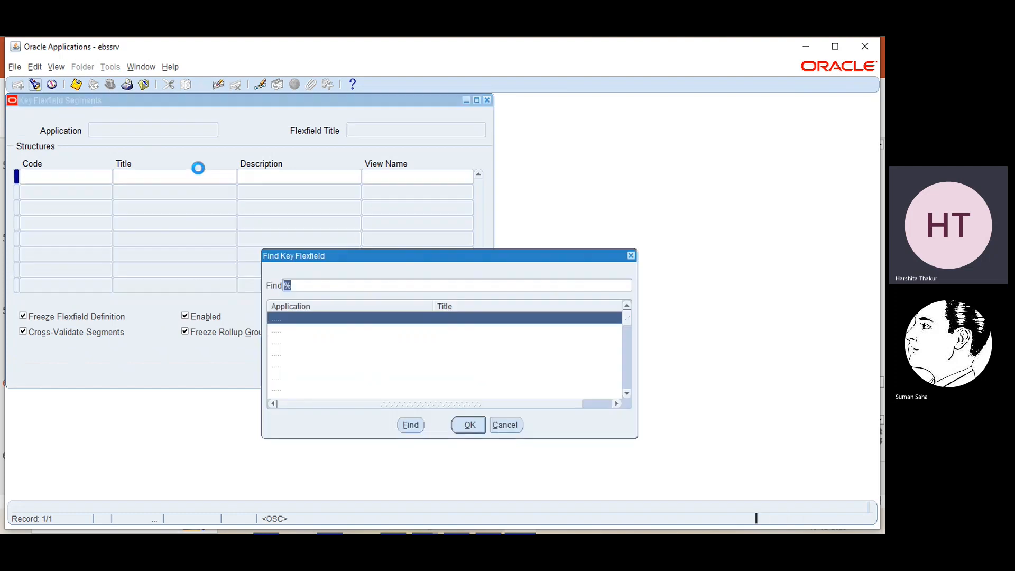
- Load the General Ledger Accounting Flexfield and query its EBS_STRUCTURE structure with 'ebs'
{"action": "type", "text": "general"}
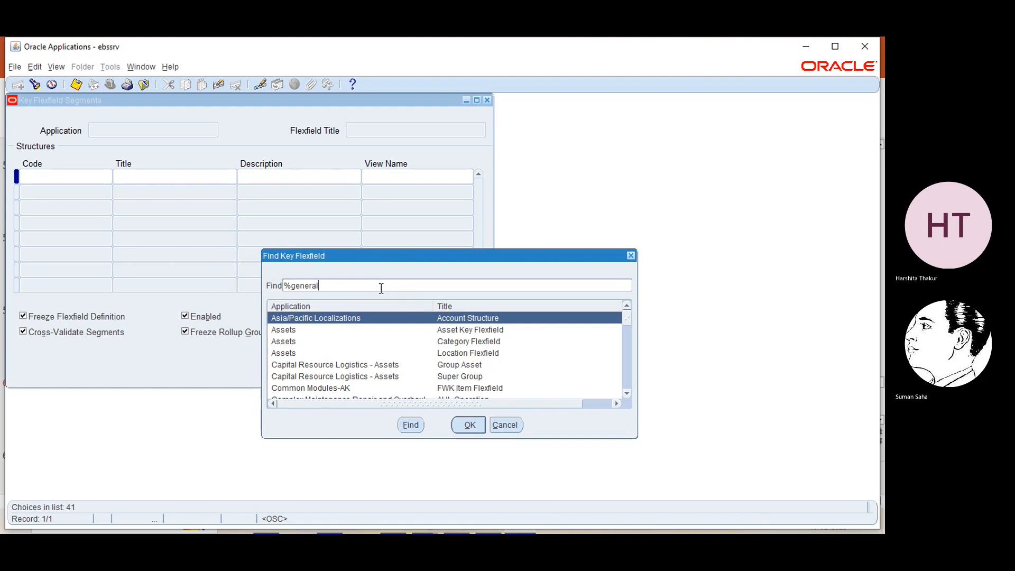
{"action": "key", "text": "Return"}
{"action": "left_click", "coordinate": [468, 424]}
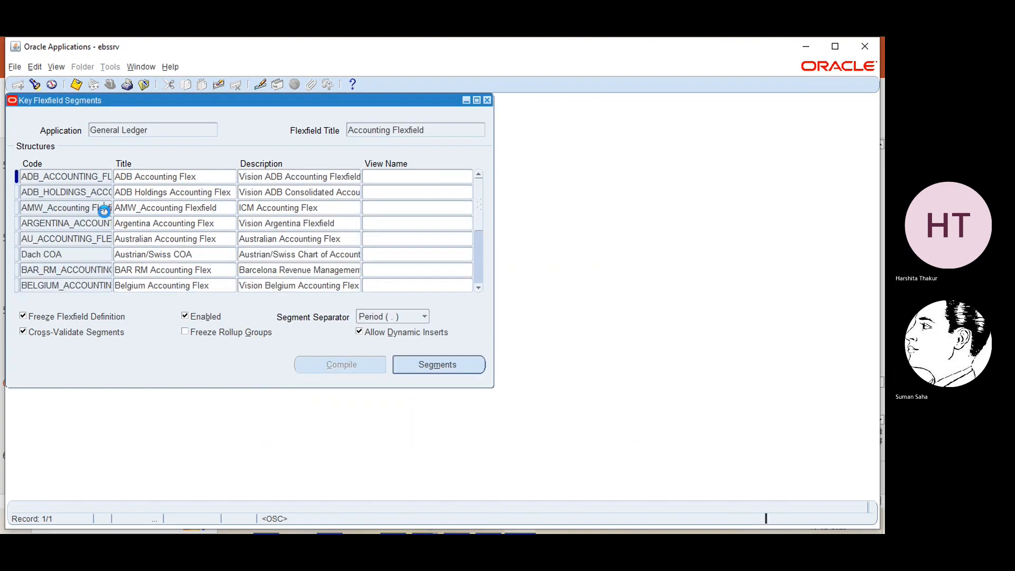
{"action": "left_click", "coordinate": [107, 211]}
{"action": "left_click", "coordinate": [34, 84]}
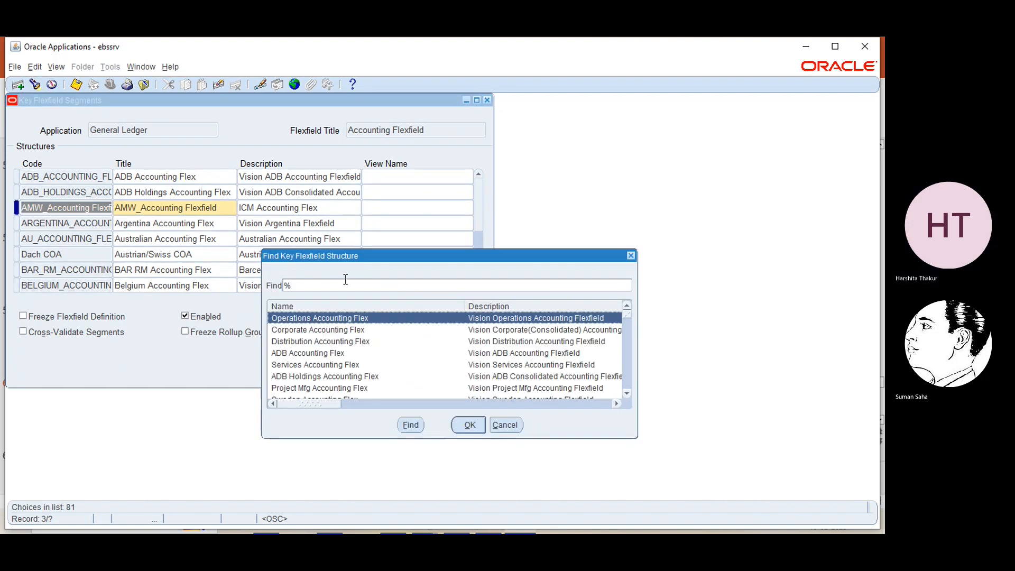
{"action": "type", "text": "ebs"}
{"action": "key", "text": "Return"}
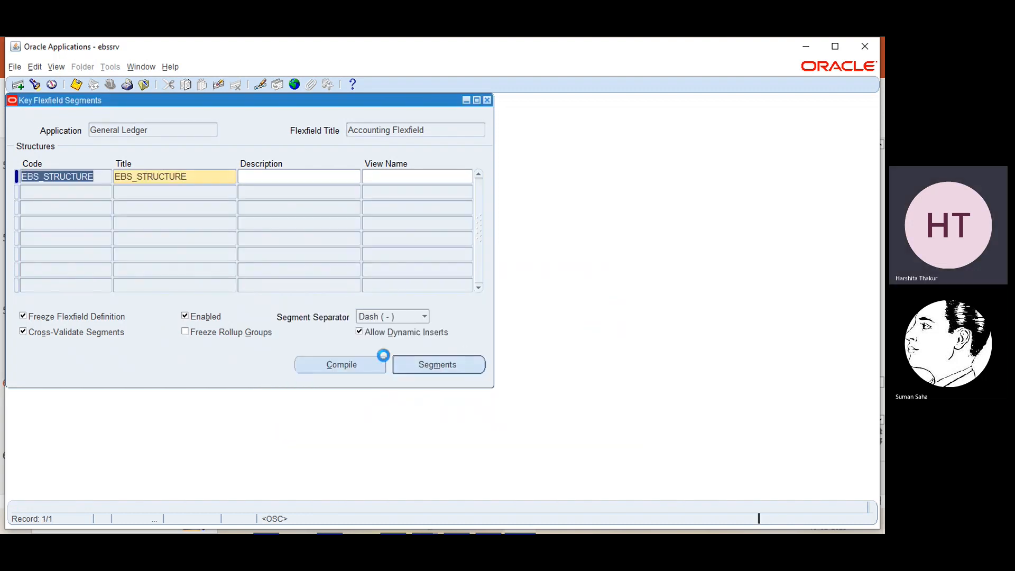
- Open the EBS account segment of EBS_STRUCTURE for review, then close the segment windows
{"action": "left_click", "coordinate": [438, 366]}
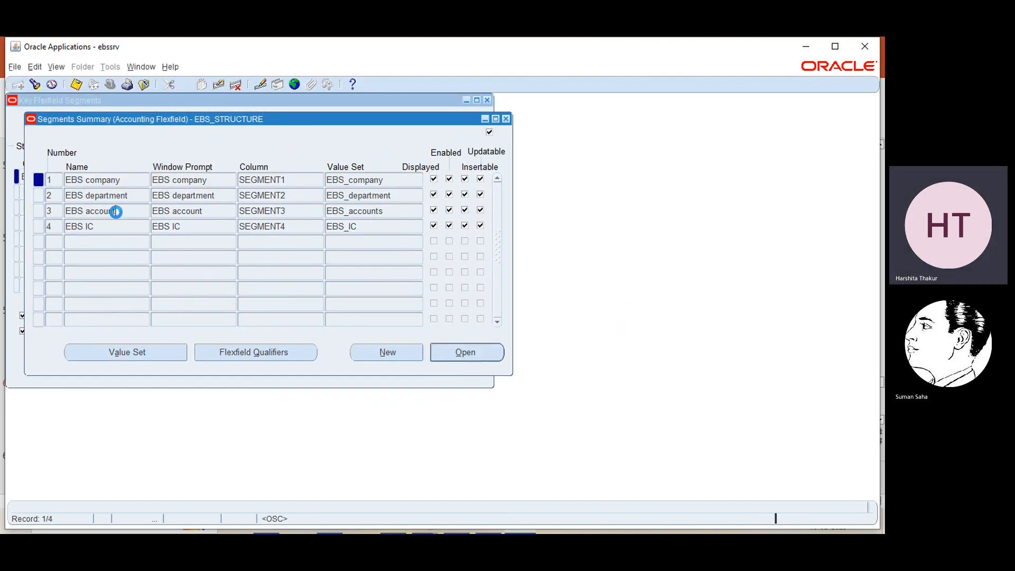
{"action": "left_click", "coordinate": [114, 211]}
{"action": "left_click", "coordinate": [466, 355]}
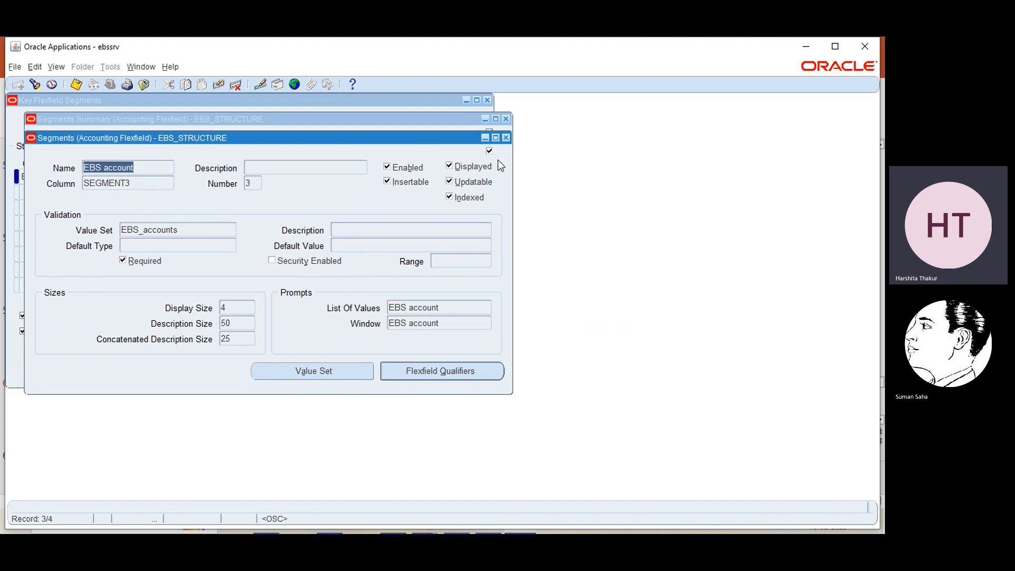
{"action": "left_click", "coordinate": [506, 138]}
{"action": "left_click", "coordinate": [505, 119]}
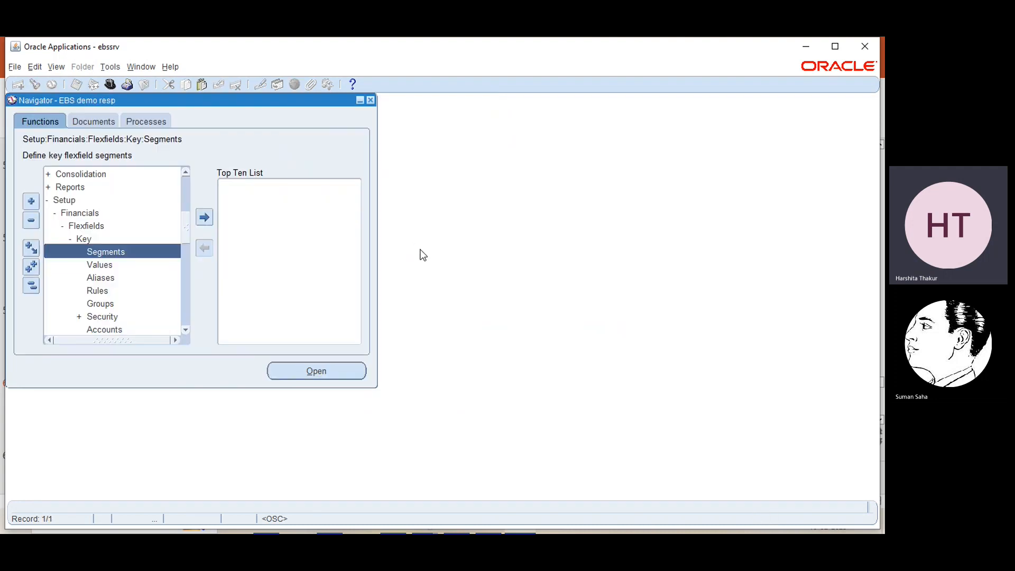
- Filter form functions by 'security' and open the flexfield security rules form
{"action": "key", "text": "ctrl+l"}
{"action": "left_click", "coordinate": [109, 175]}
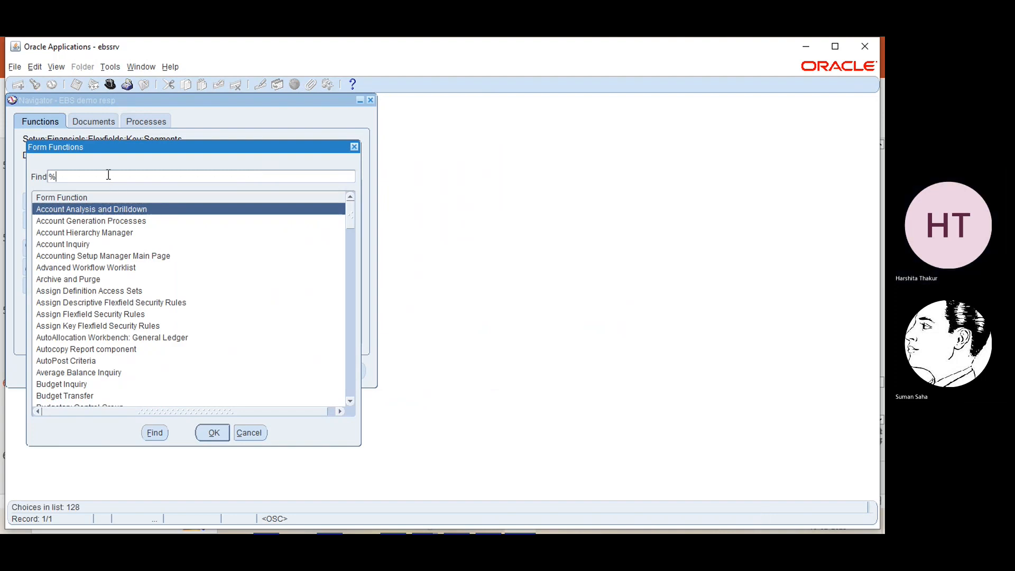
{"action": "type", "text": "securi"}
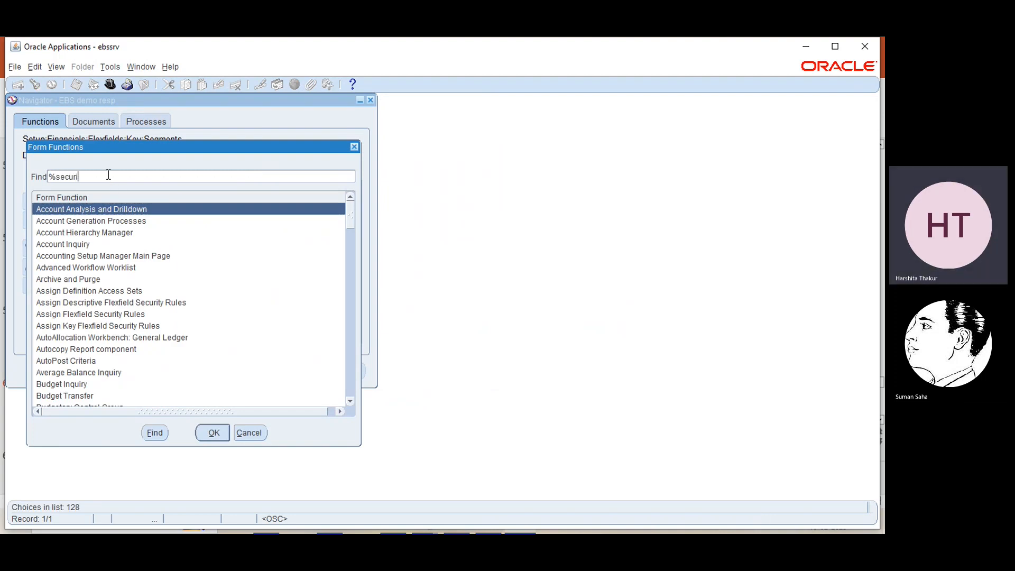
{"action": "type", "text": "ty"}
{"action": "key", "text": "Return"}
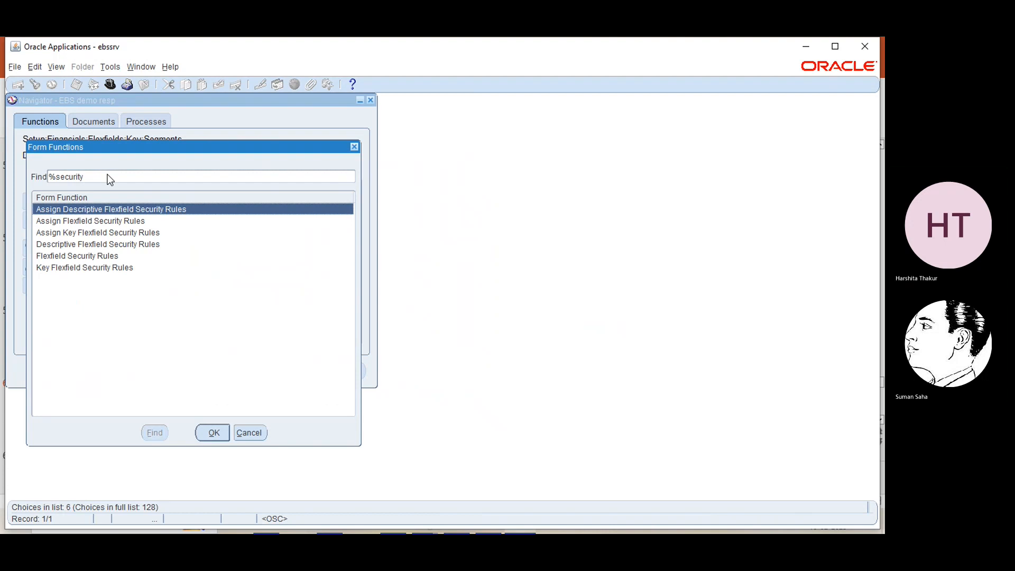
{"action": "double_click", "coordinate": [71, 268]}
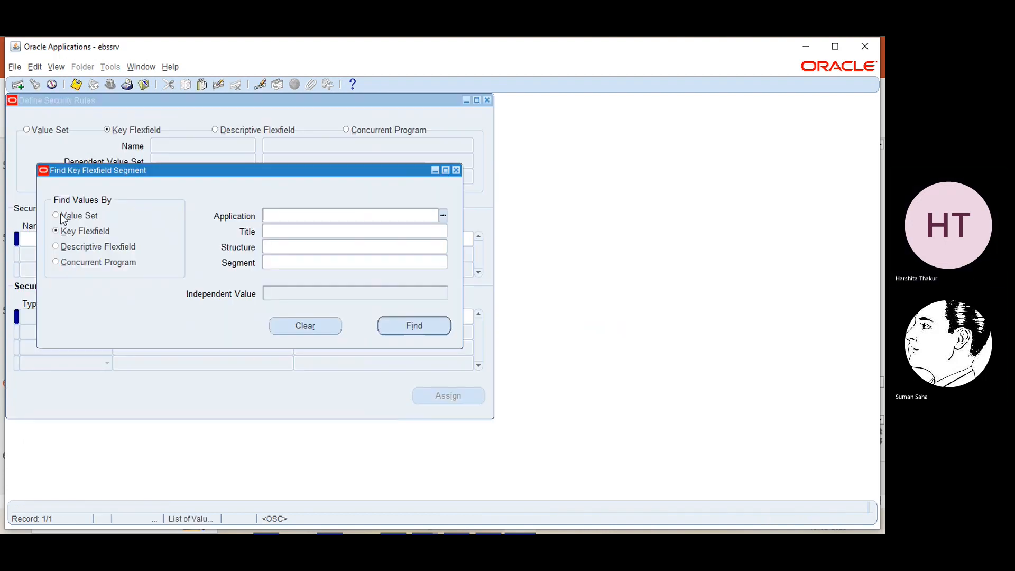
- Look up value sets matching 'ebs', find none, and close the search and security rules form
{"action": "left_click", "coordinate": [54, 214]}
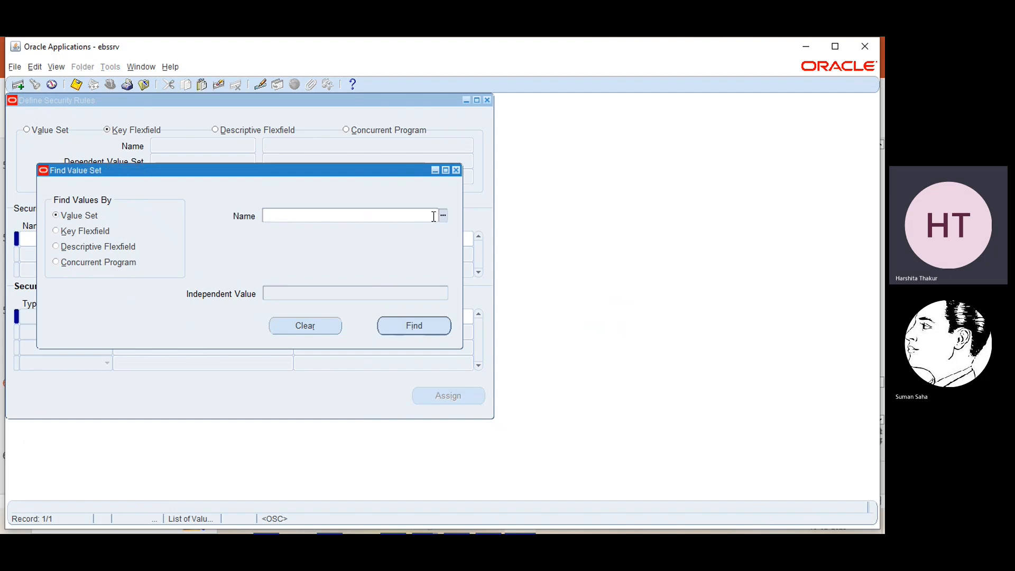
{"action": "left_click", "coordinate": [443, 216]}
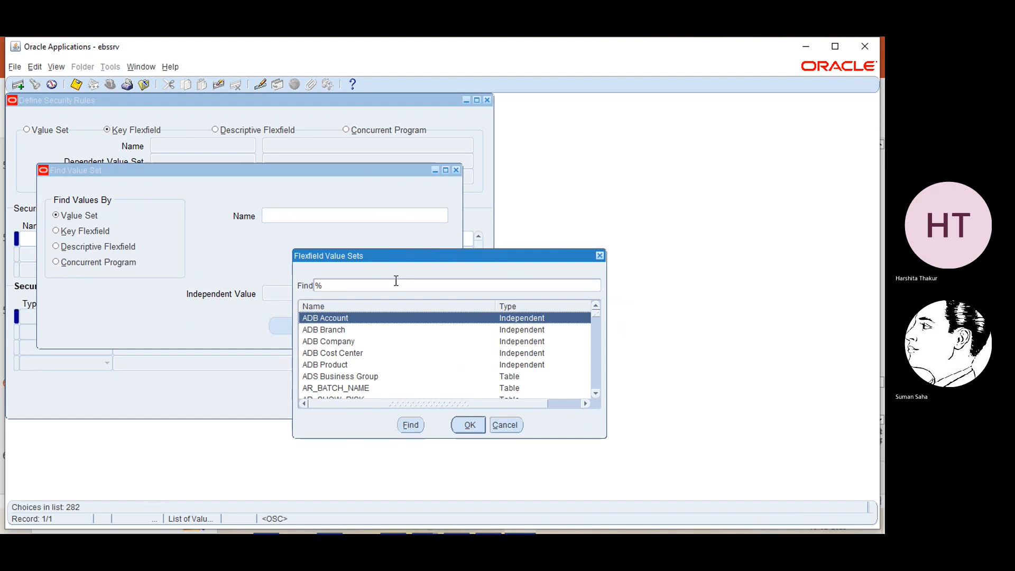
{"action": "type", "text": "ebs"}
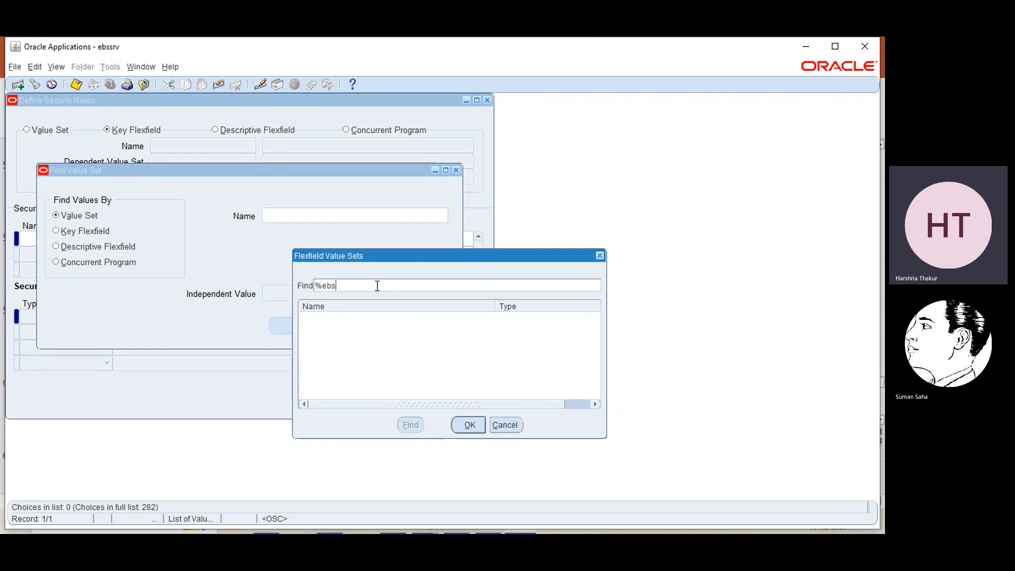
{"action": "left_click", "coordinate": [600, 257]}
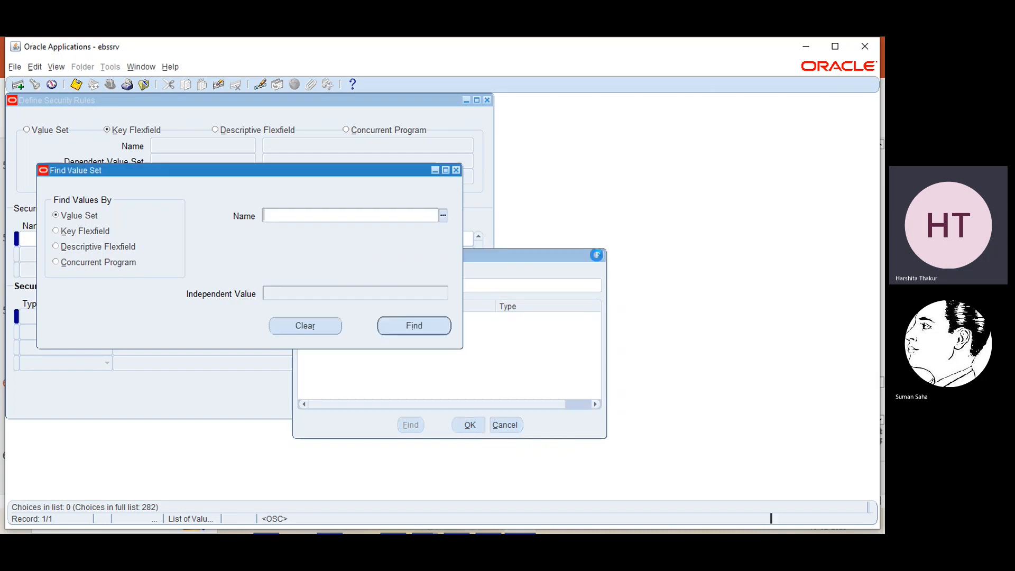
{"action": "left_click", "coordinate": [457, 171]}
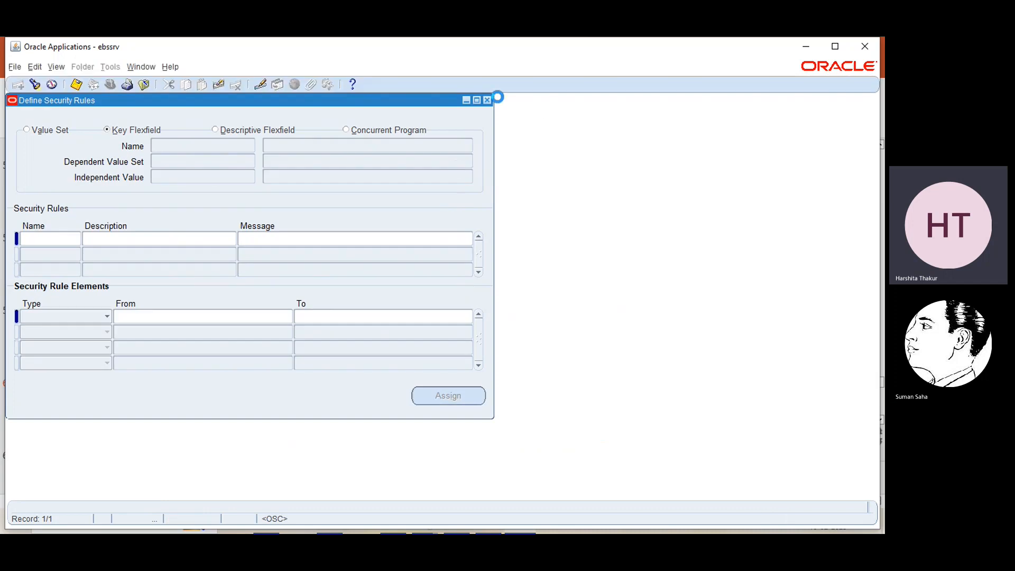
{"action": "left_click", "coordinate": [487, 99]}
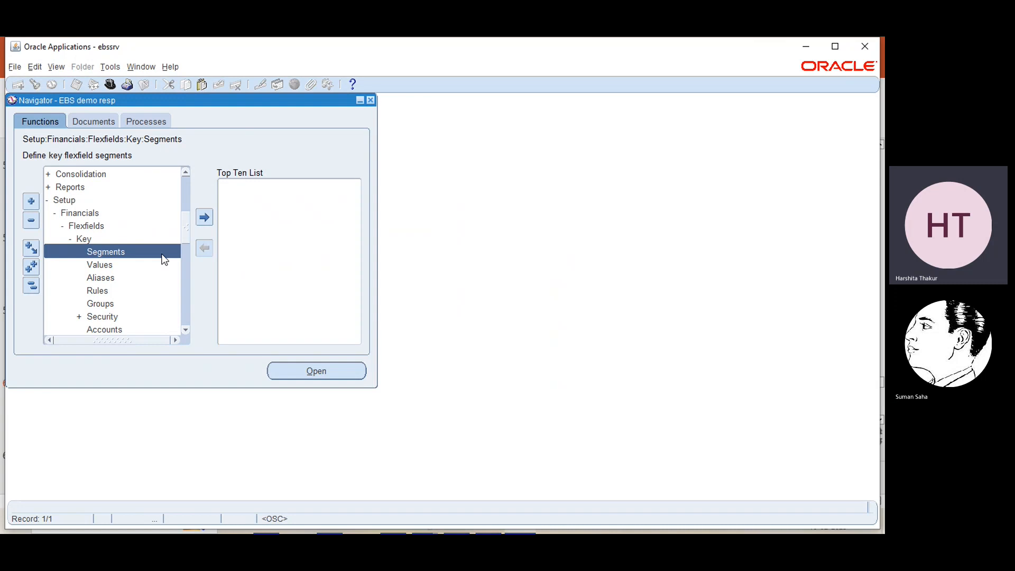
- Switch the active responsibility to General Ledger Super User
{"action": "left_click", "coordinate": [112, 85]}
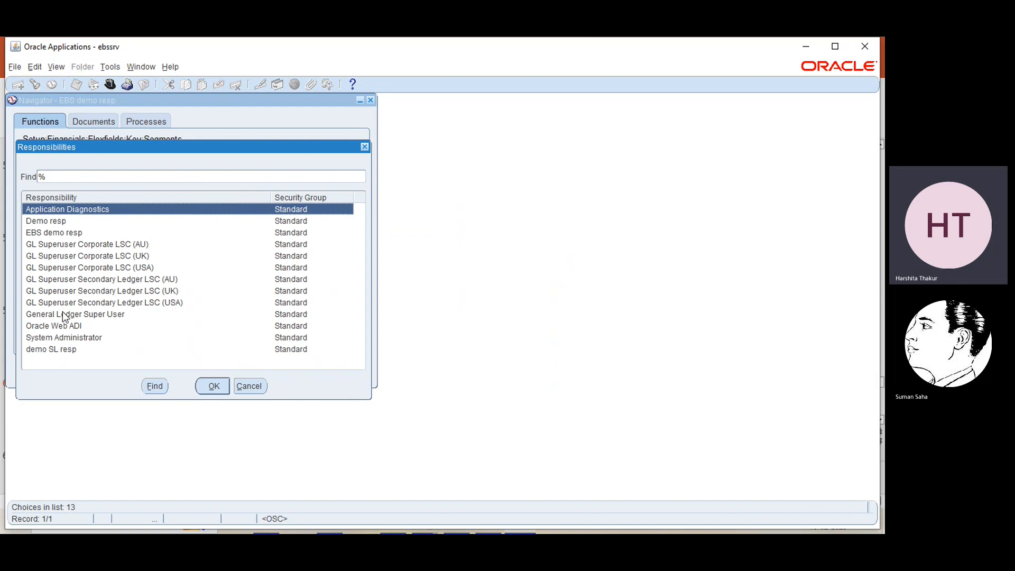
{"action": "left_click", "coordinate": [90, 314]}
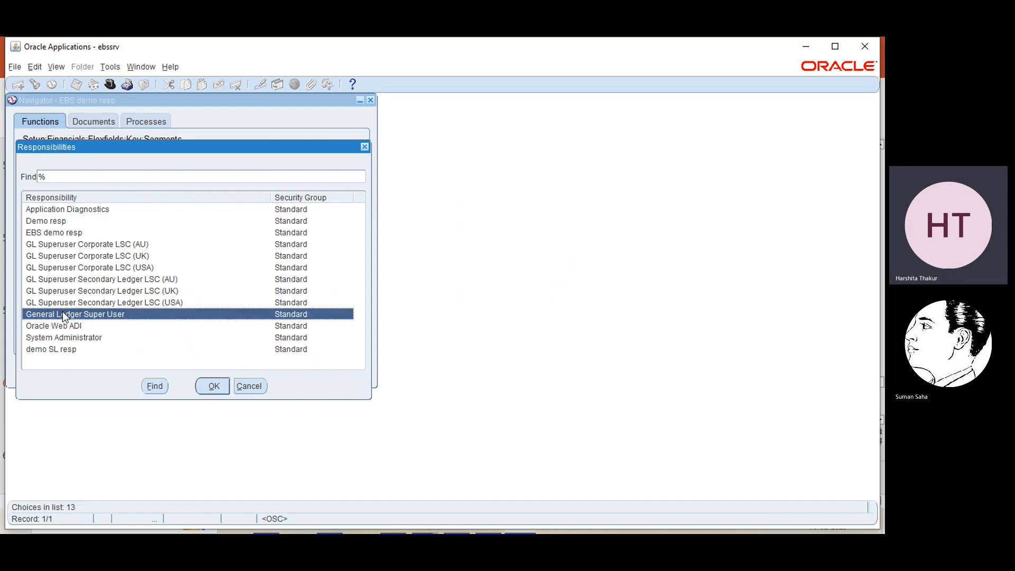
{"action": "left_click", "coordinate": [212, 396]}
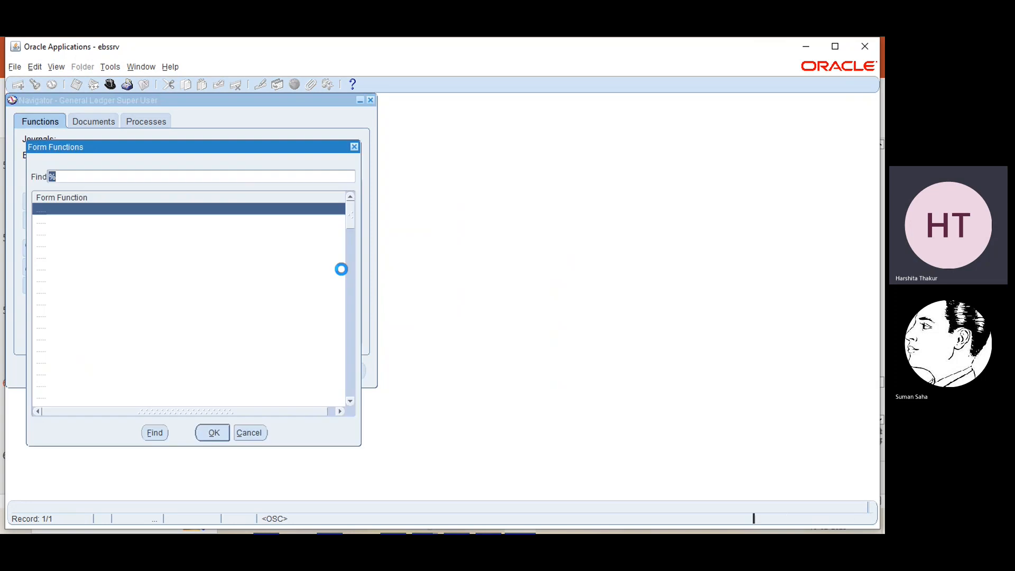
- Filter Form Functions by 'security' and open Key Flexfield Security Rules
{"action": "type", "text": "secuir"}
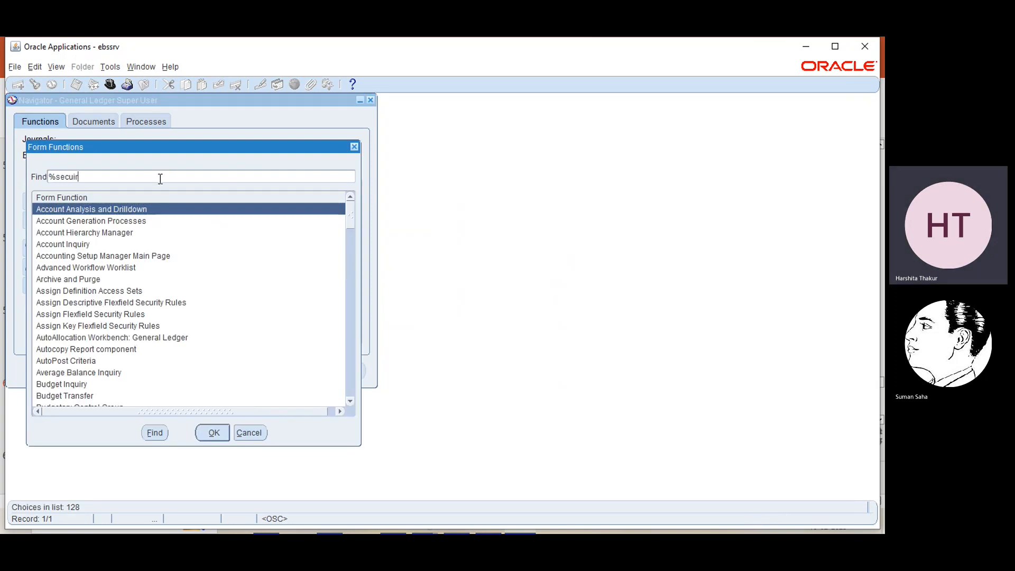
{"action": "type", "text": "t"}
{"action": "key", "text": "BackSpace"}
{"action": "key", "text": "BackSpace"}
{"action": "key", "text": "BackSpace"}
{"action": "type", "text": "rity"}
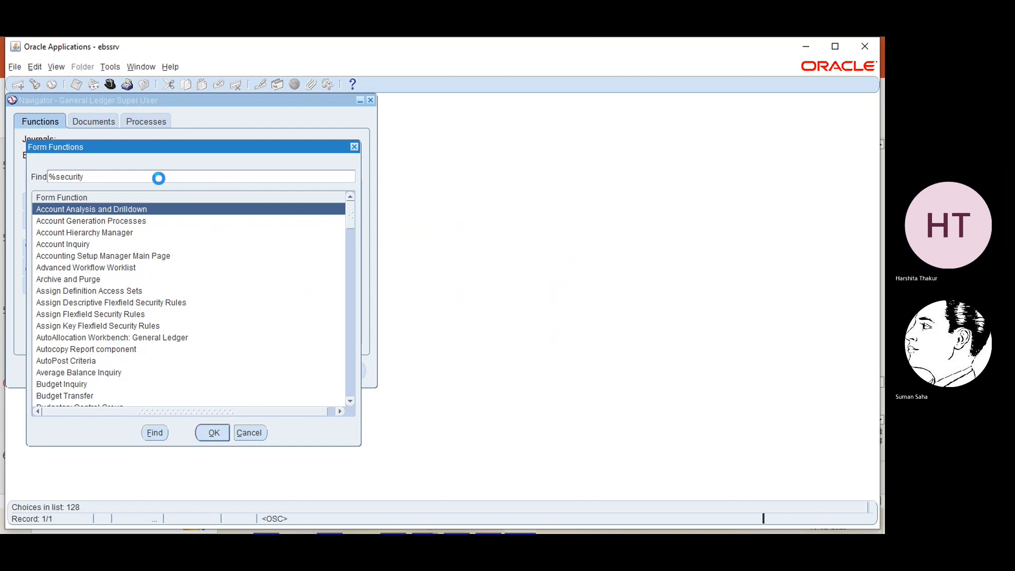
{"action": "key", "text": "Return"}
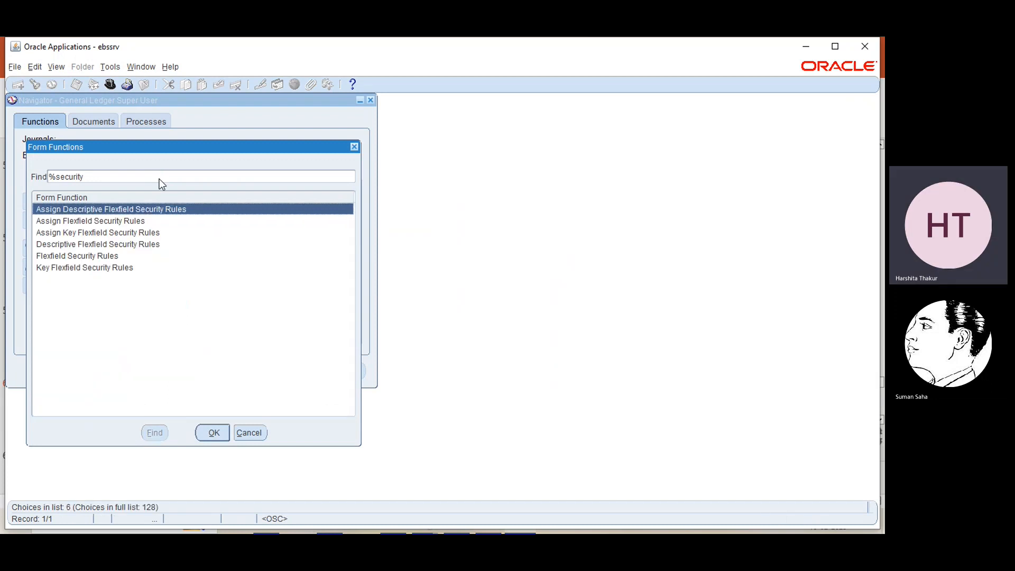
{"action": "double_click", "coordinate": [94, 268]}
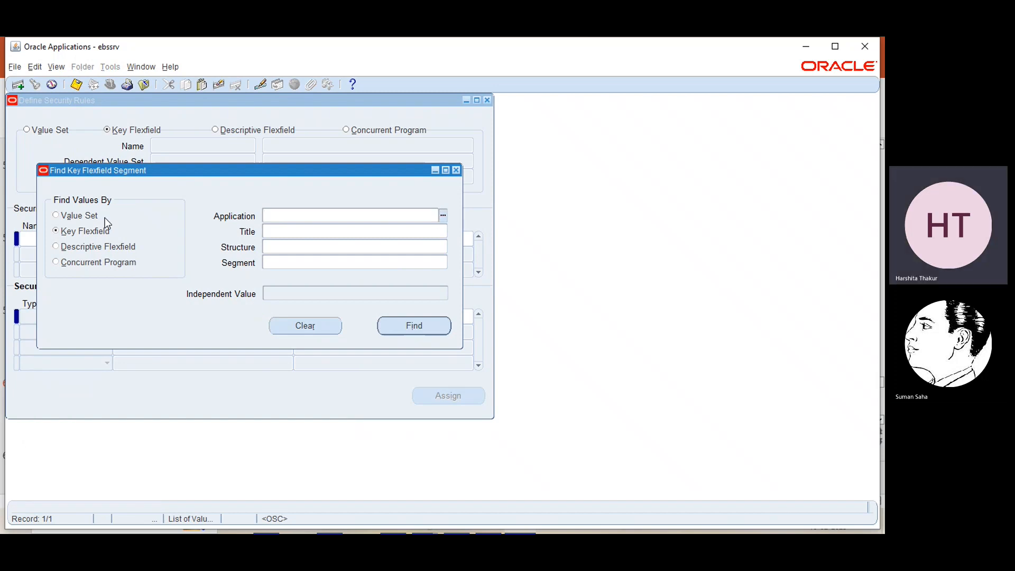
- Find the security rules for the Operations Account value set via an 'operation' search
{"action": "left_click", "coordinate": [57, 214]}
{"action": "left_click", "coordinate": [439, 212]}
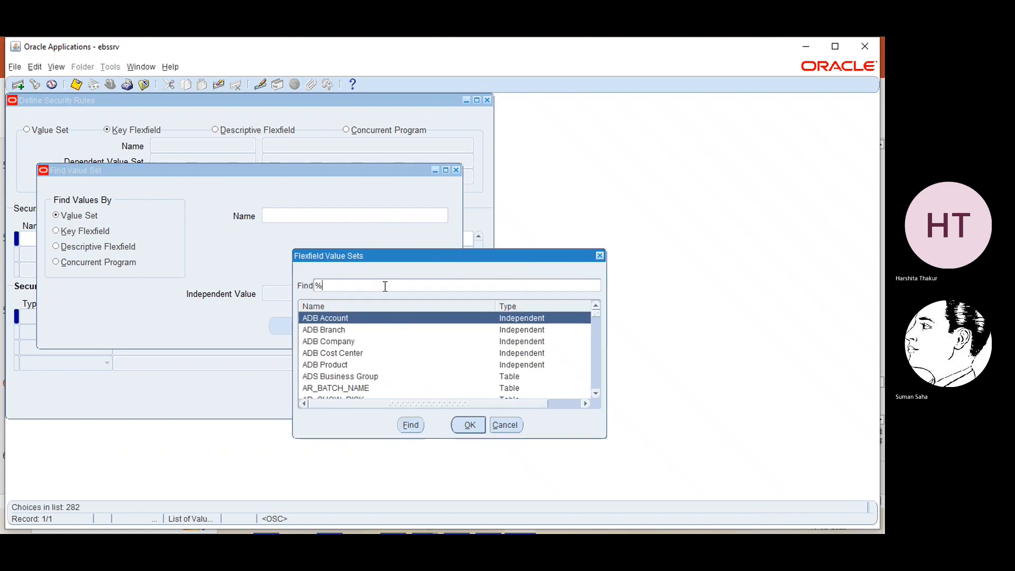
{"action": "type", "text": "operation"}
{"action": "key", "text": "Return"}
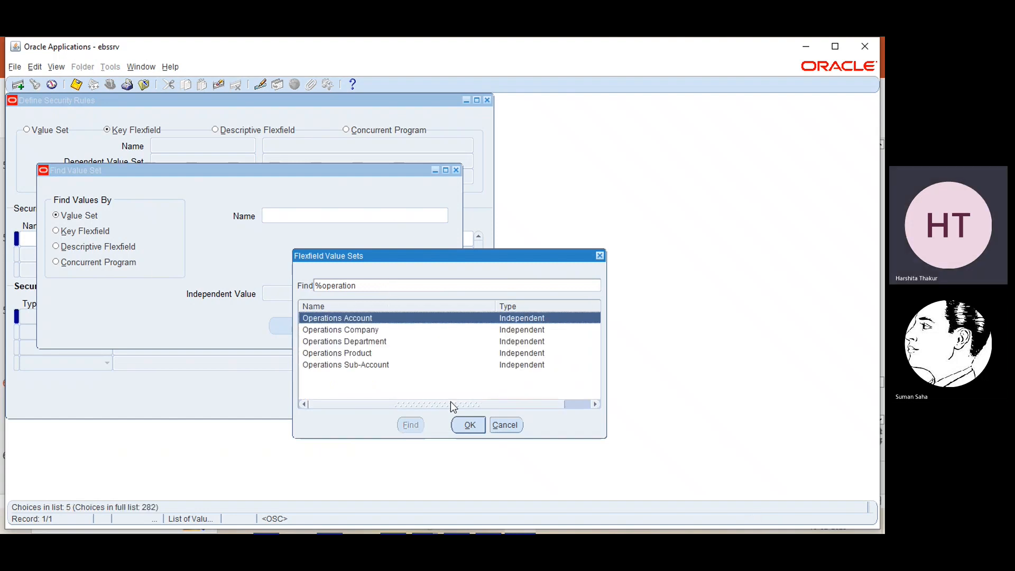
{"action": "left_click", "coordinate": [468, 424]}
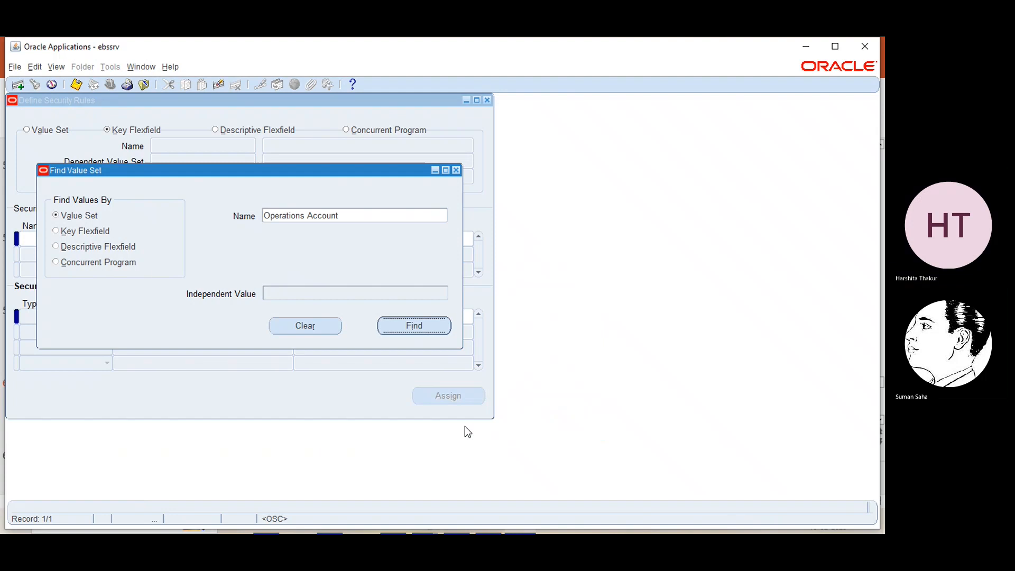
{"action": "left_click", "coordinate": [420, 323]}
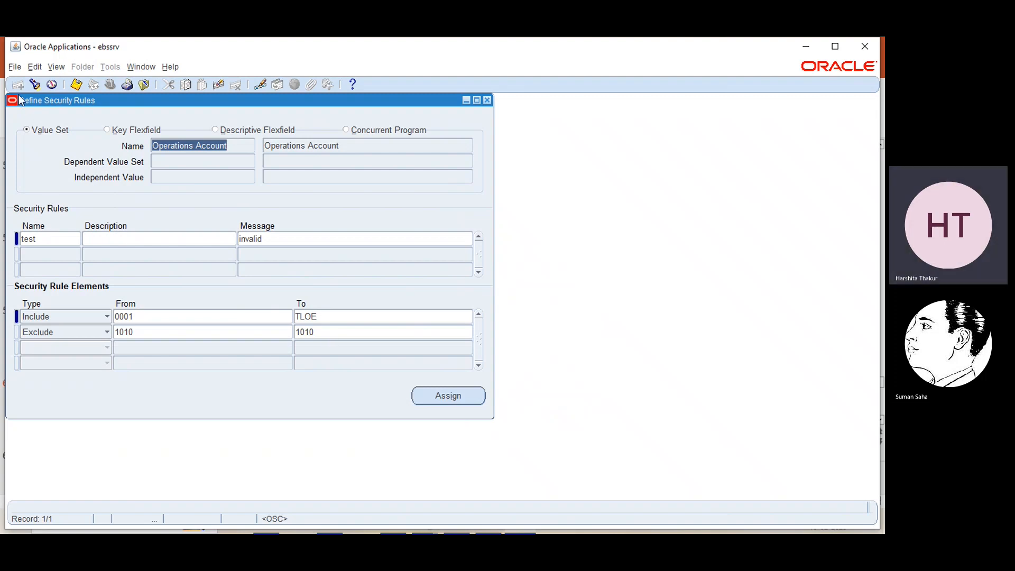
- Rename rule 'test' to 'demo' with message 'not authorised to use cash account'
{"action": "left_click", "coordinate": [71, 239]}
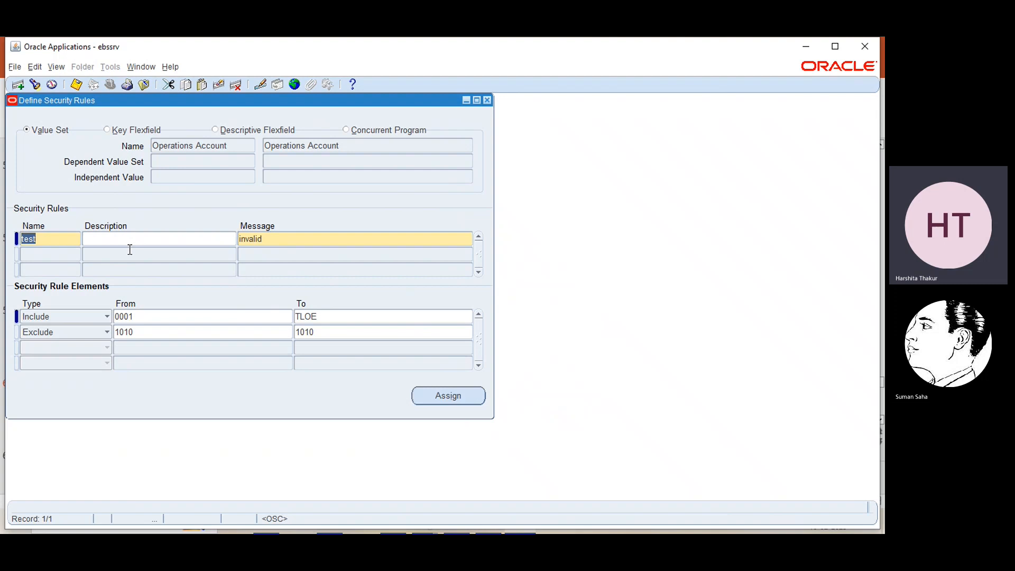
{"action": "type", "text": "demo"}
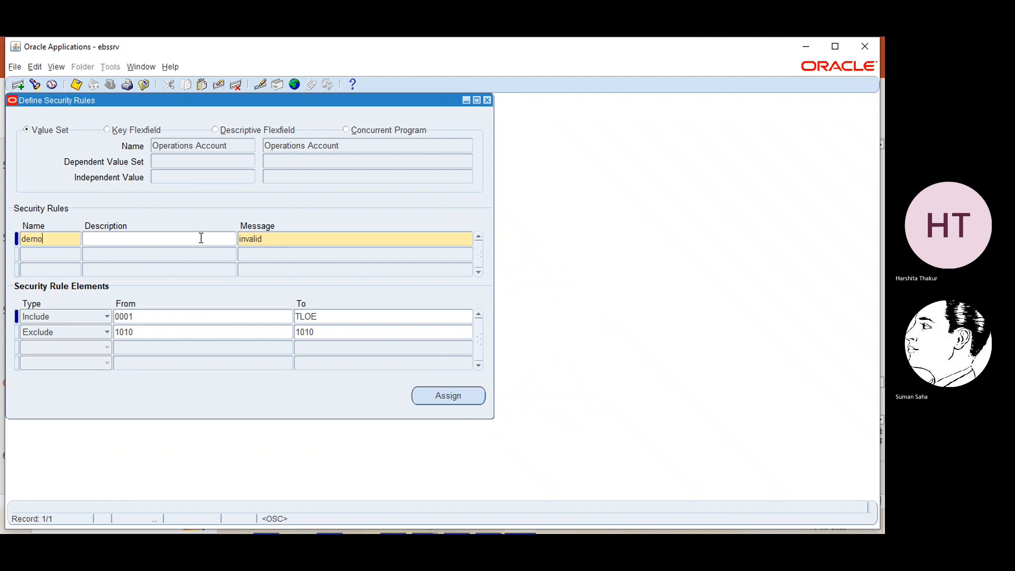
{"action": "double_click", "coordinate": [269, 239]}
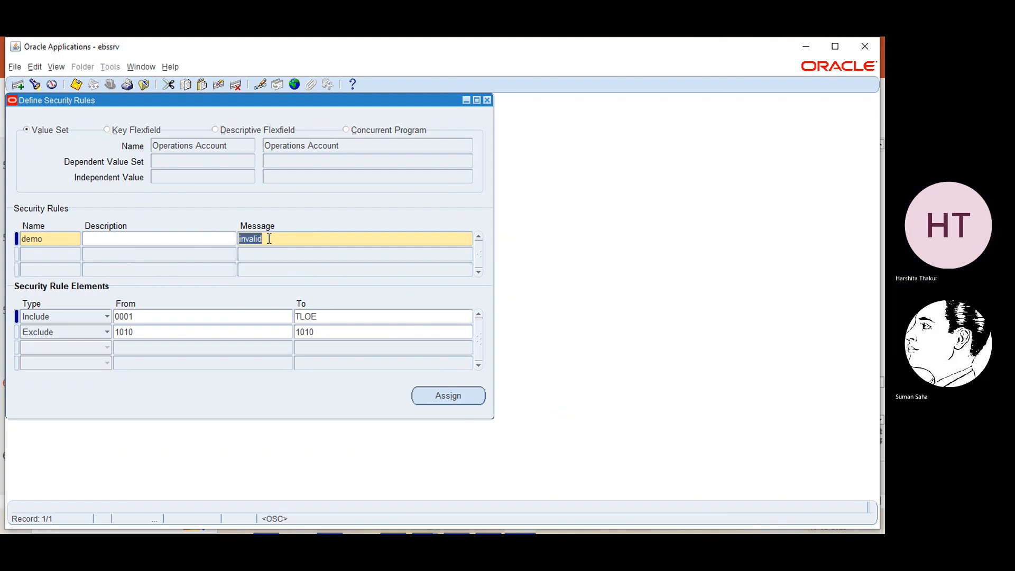
{"action": "type", "text": "not"}
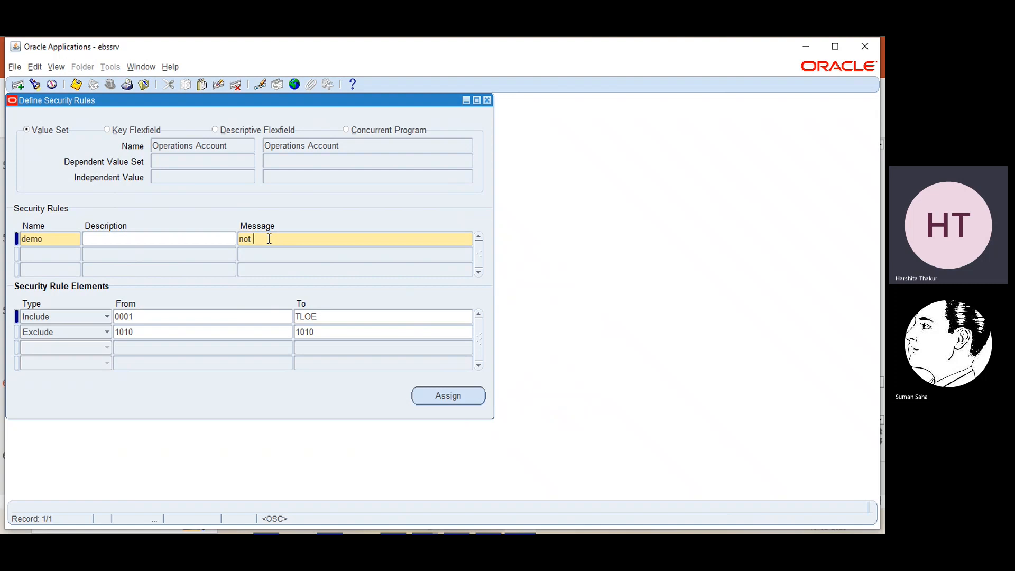
{"action": "type", "text": "autho"}
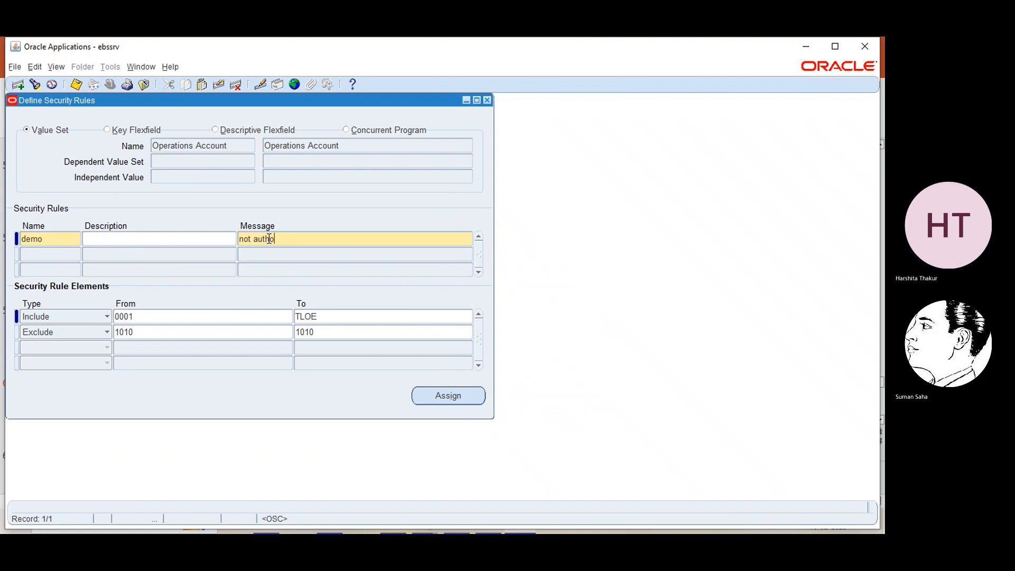
{"action": "type", "text": "rised to use cash "}
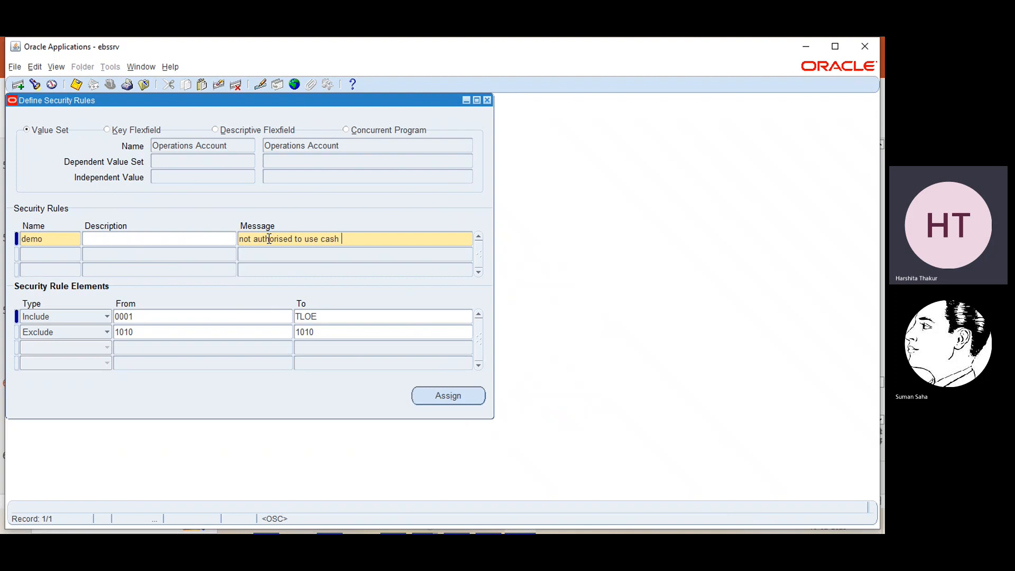
{"action": "type", "text": "account"}
- Review the Include element's From account values, leaving them unchanged
{"action": "left_click", "coordinate": [97, 316]}
{"action": "left_click", "coordinate": [99, 319]}
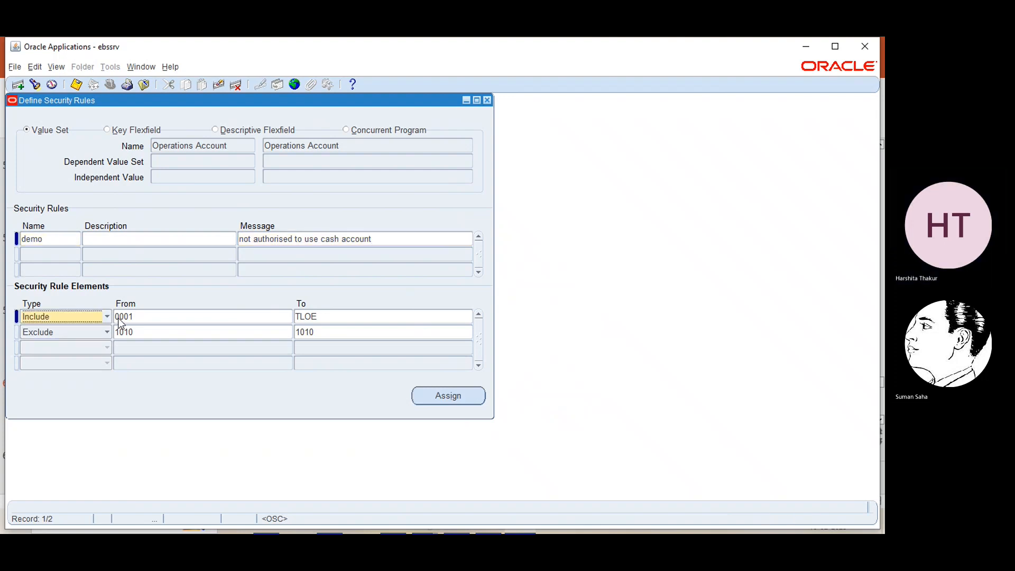
{"action": "left_click", "coordinate": [264, 319]}
{"action": "left_click", "coordinate": [288, 317]}
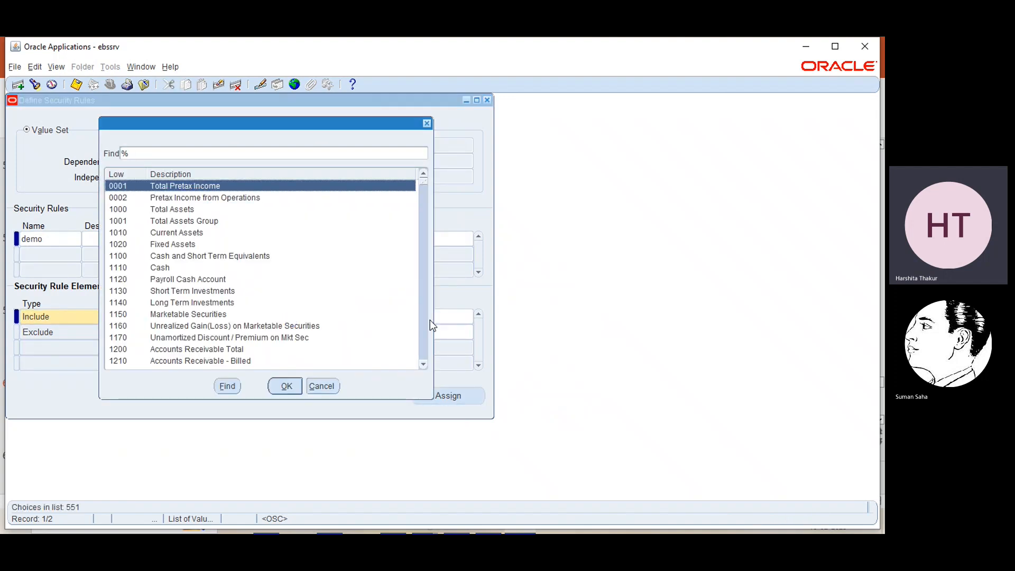
{"action": "left_click_drag", "start_coordinate": [422, 183], "coordinate": [414, 348]}
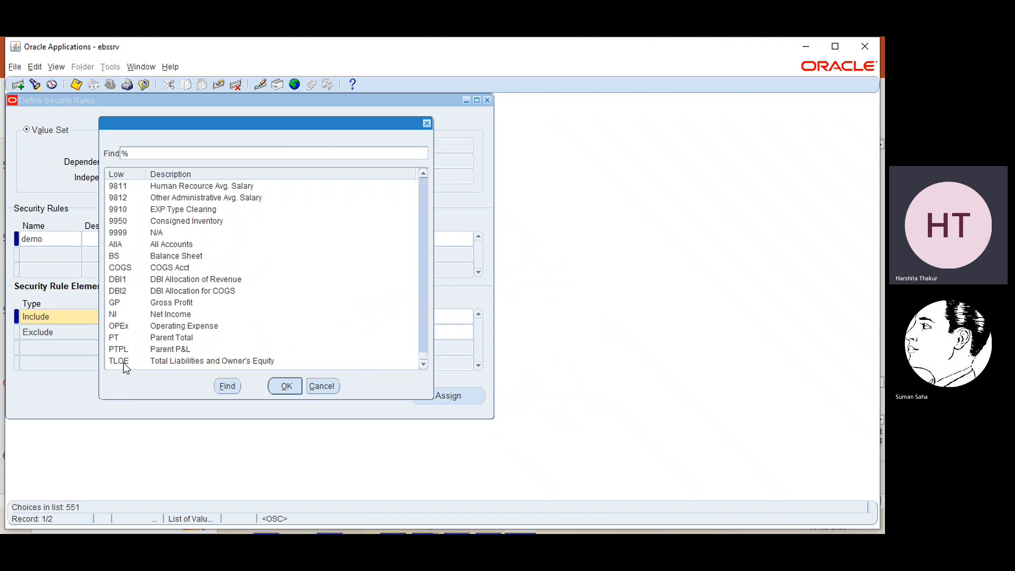
{"action": "left_click", "coordinate": [333, 386]}
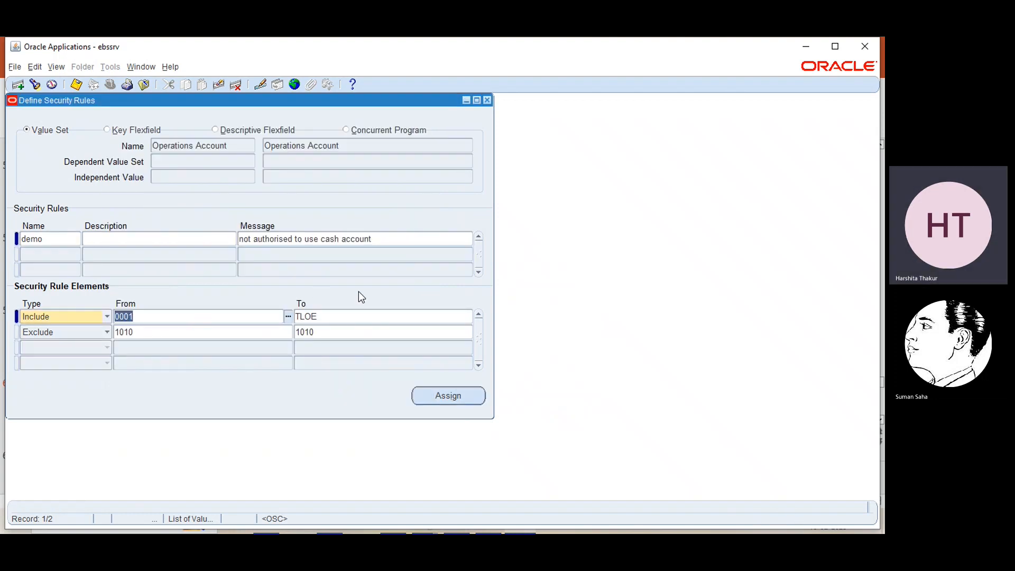
- Set the Exclude element from 1110 Cash to 1110 Cash and save the rule
{"action": "left_click", "coordinate": [91, 327]}
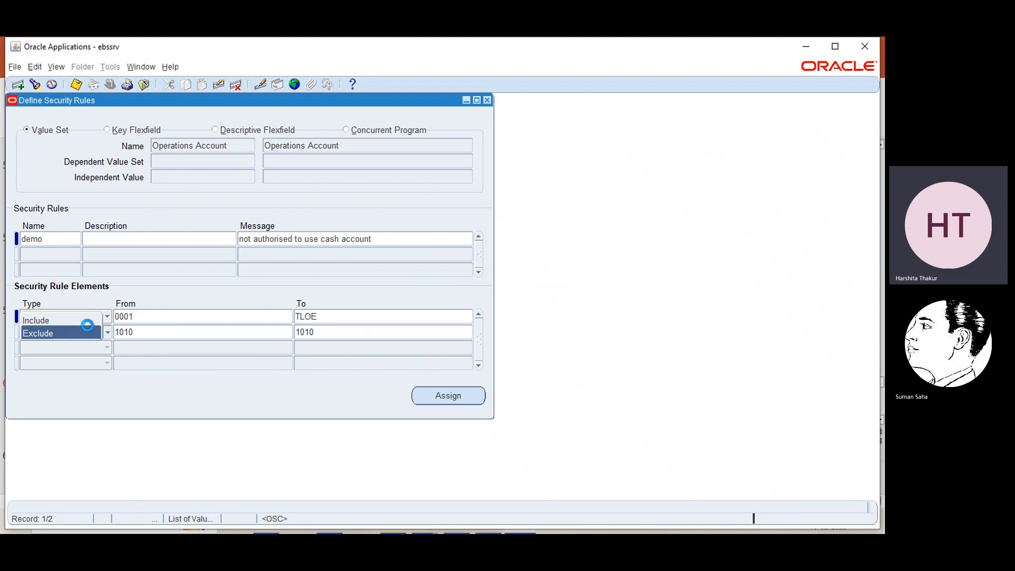
{"action": "left_click", "coordinate": [172, 335]}
{"action": "left_click", "coordinate": [289, 332]}
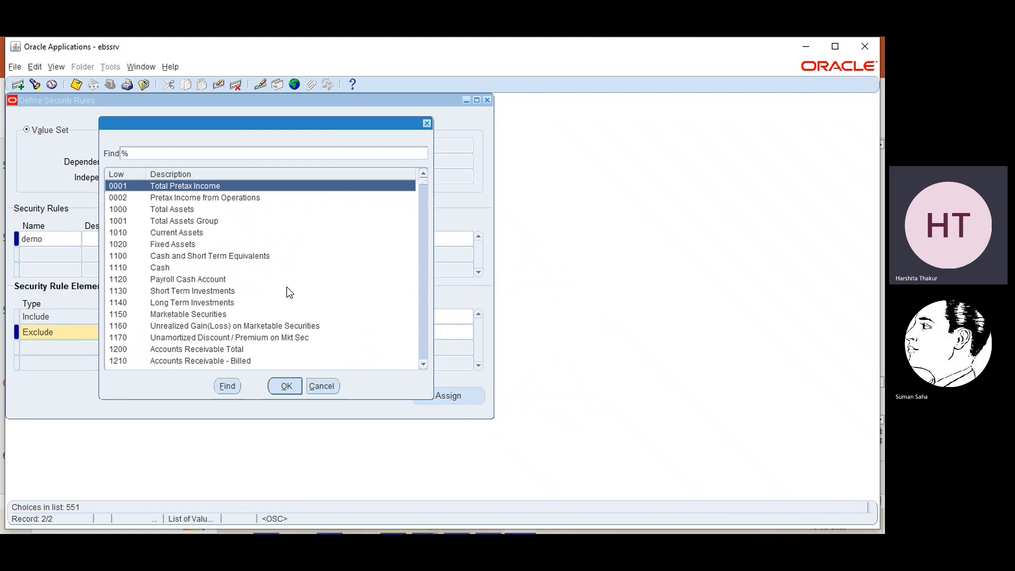
{"action": "left_click", "coordinate": [157, 268]}
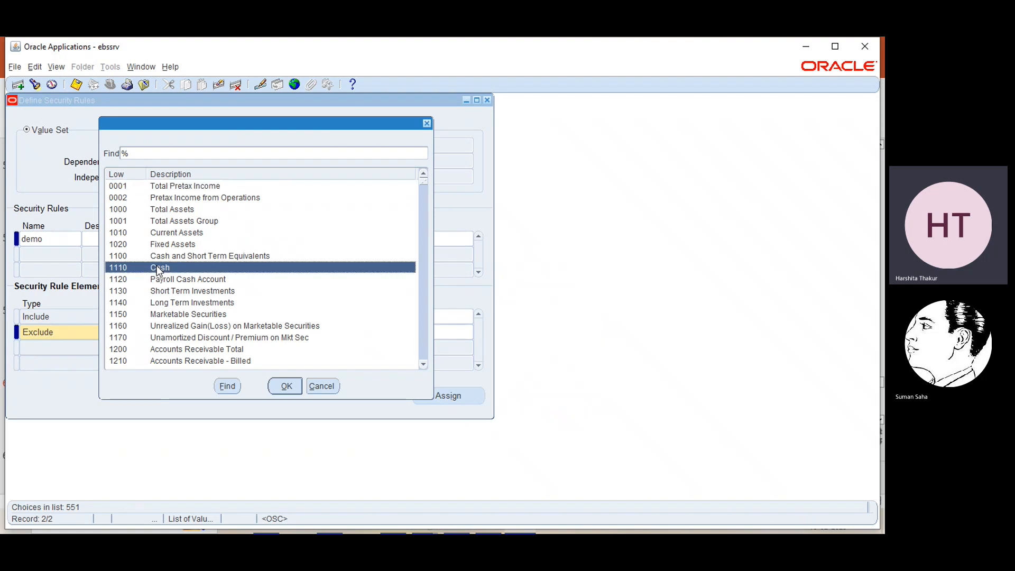
{"action": "left_click", "coordinate": [286, 387]}
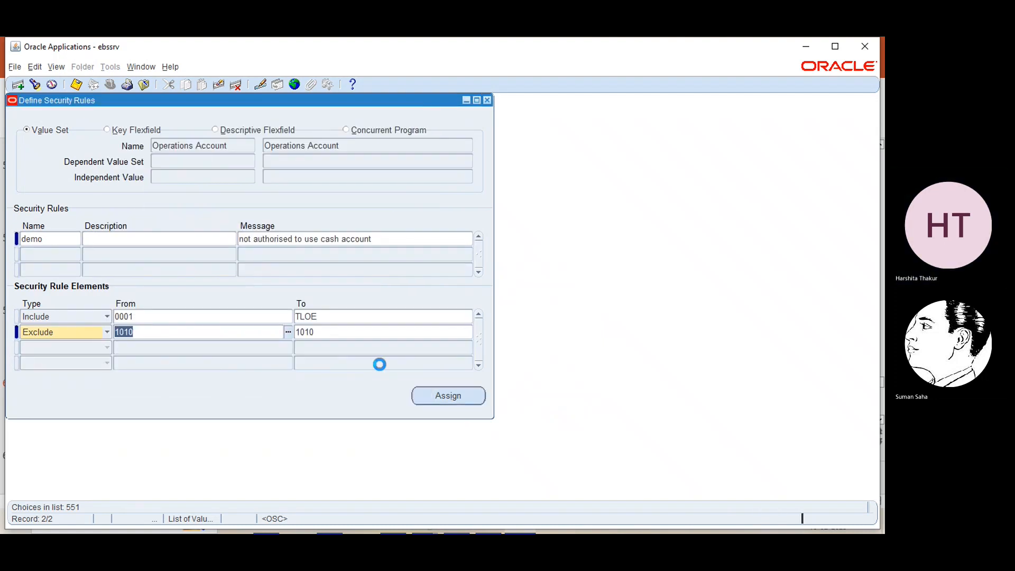
{"action": "left_click", "coordinate": [468, 332]}
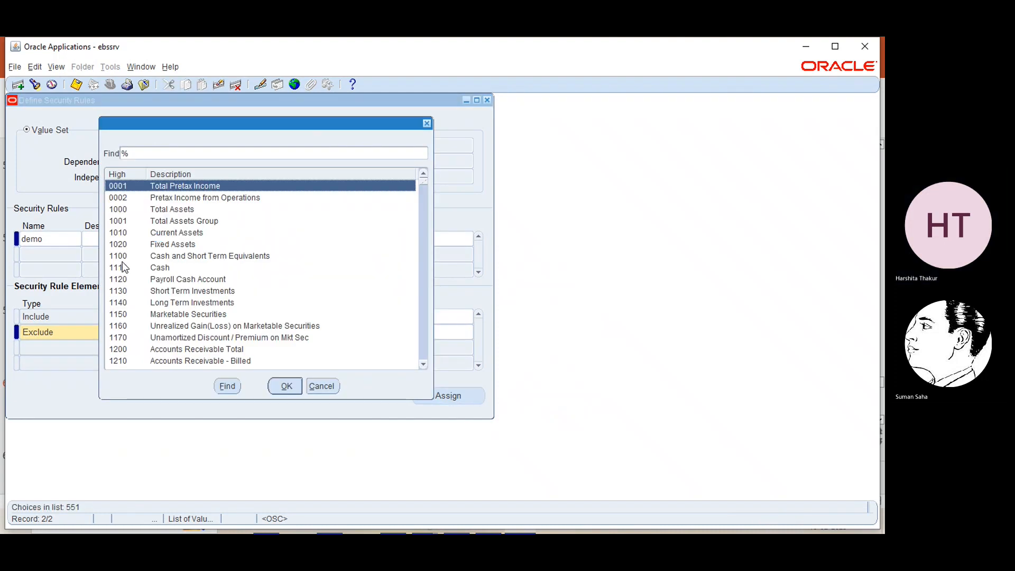
{"action": "left_click", "coordinate": [124, 268]}
{"action": "left_click", "coordinate": [286, 386]}
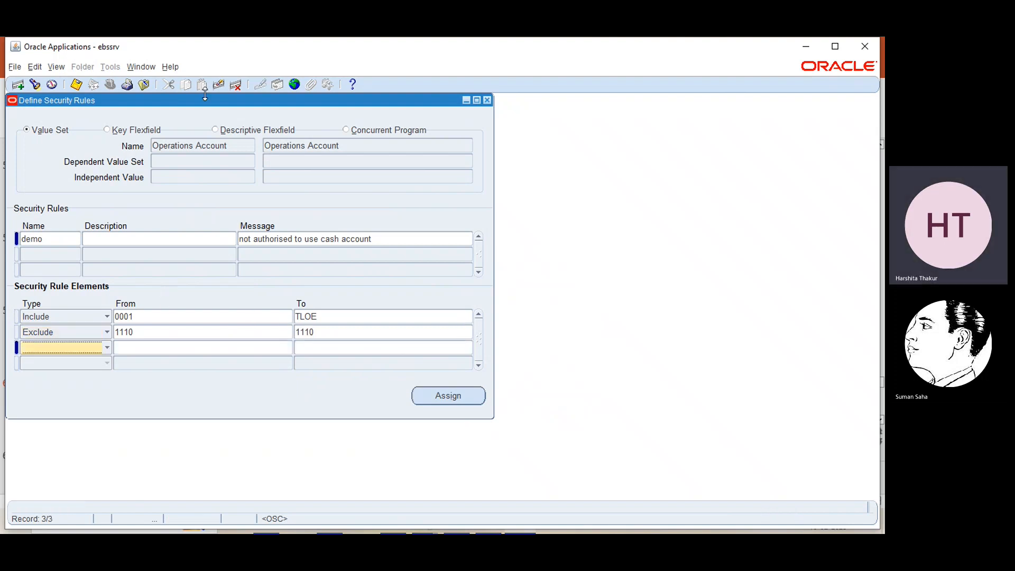
{"action": "key", "text": "Up"}
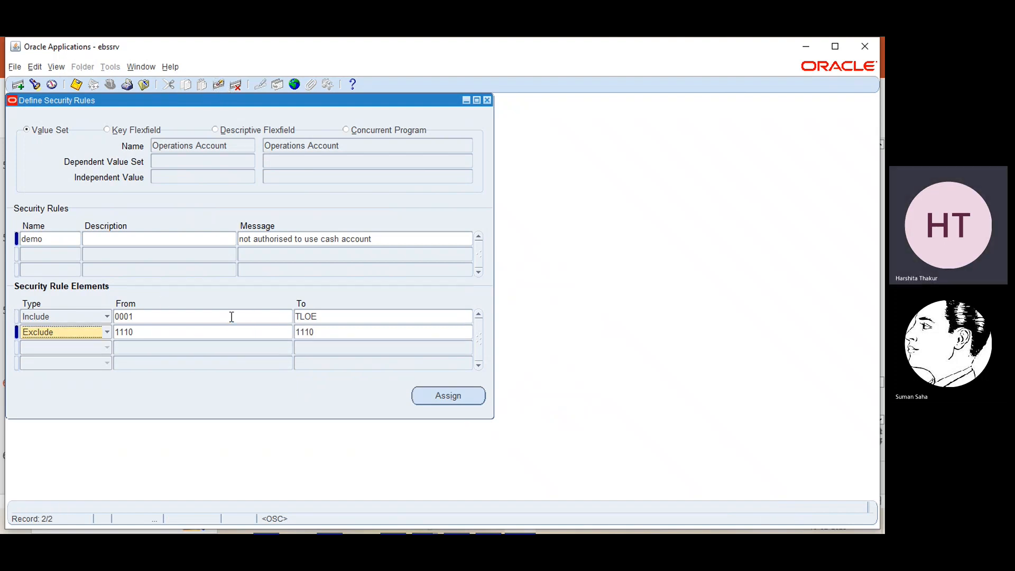
{"action": "key", "text": "ctrl+s"}
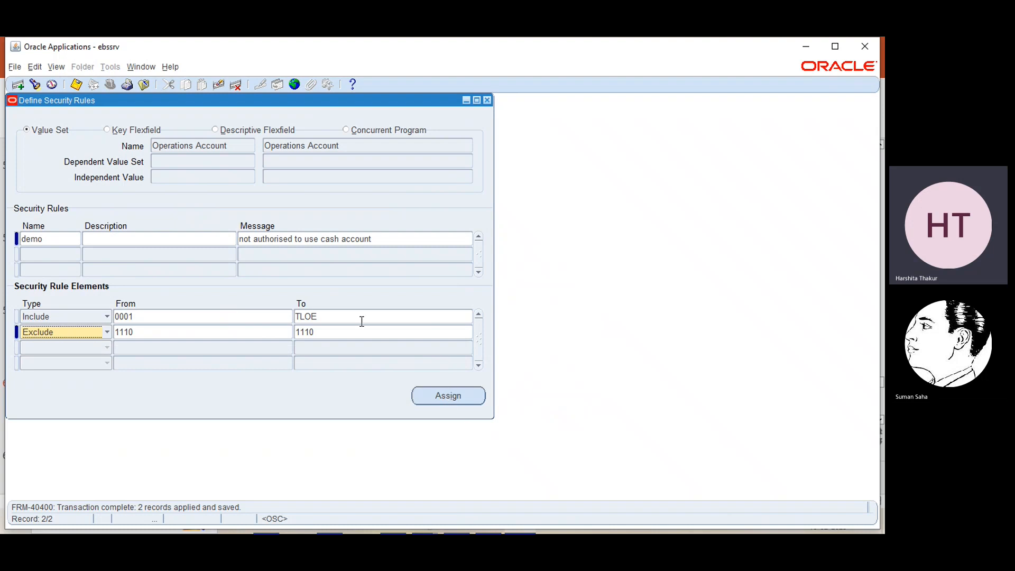
{"action": "left_click", "coordinate": [444, 397]}
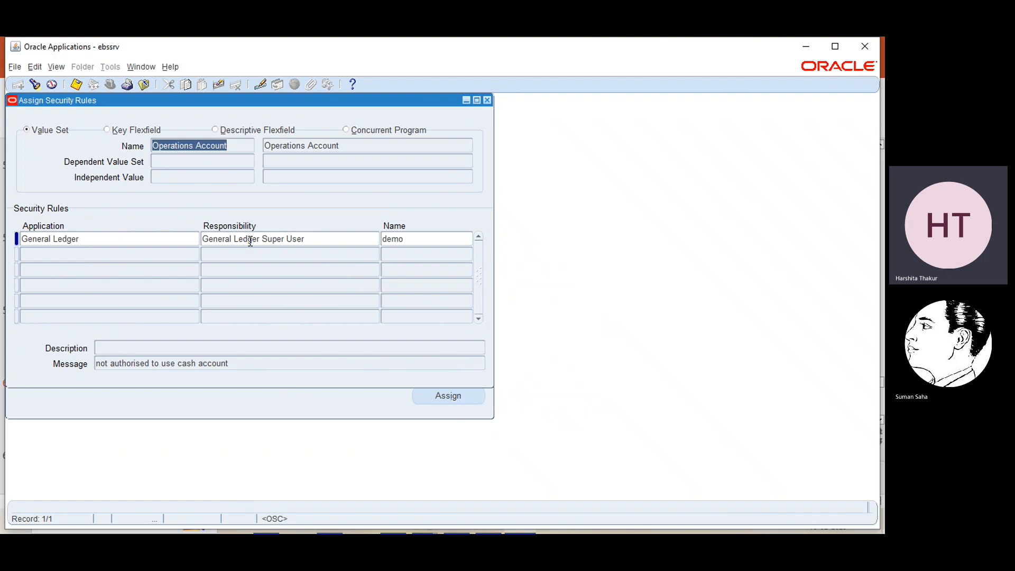
{"action": "left_click", "coordinate": [182, 238]}
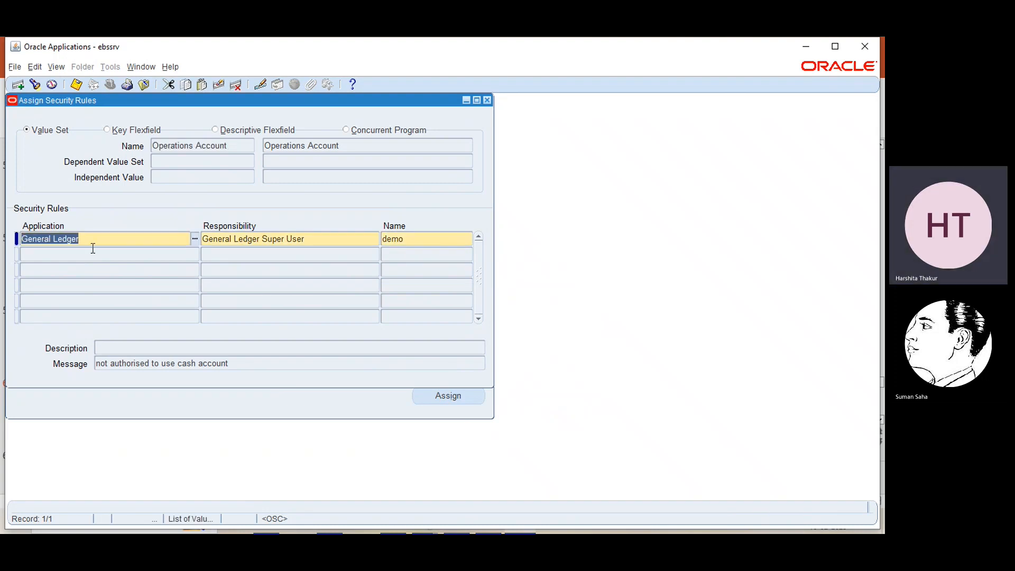
{"action": "left_click", "coordinate": [245, 237]}
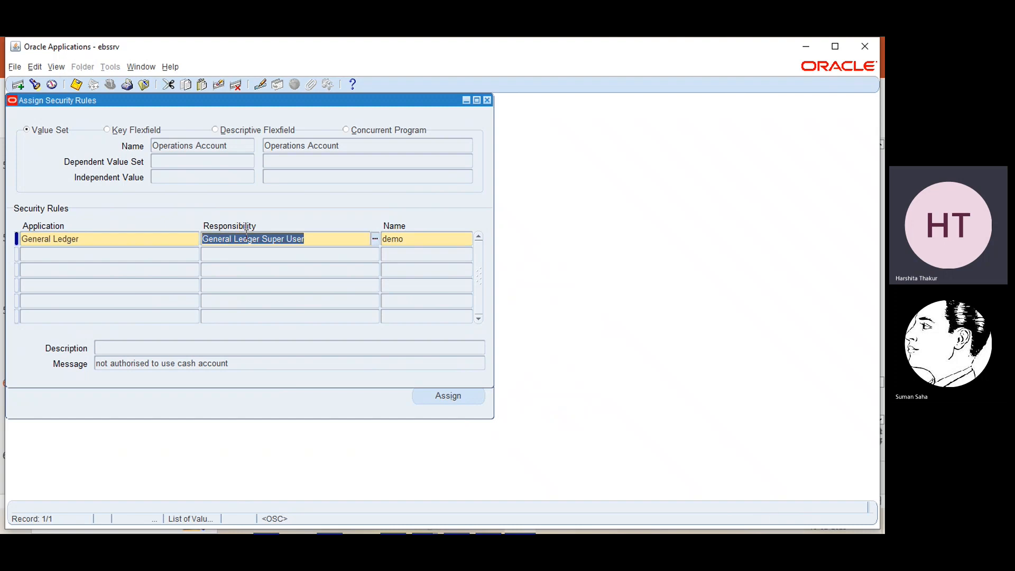
{"action": "left_click", "coordinate": [427, 237]}
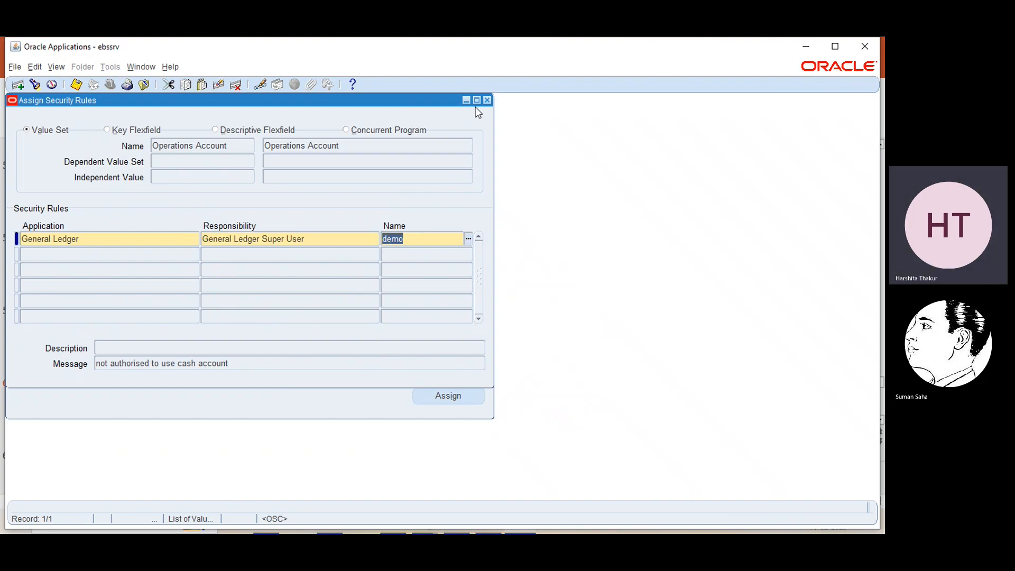
{"action": "left_click", "coordinate": [487, 101]}
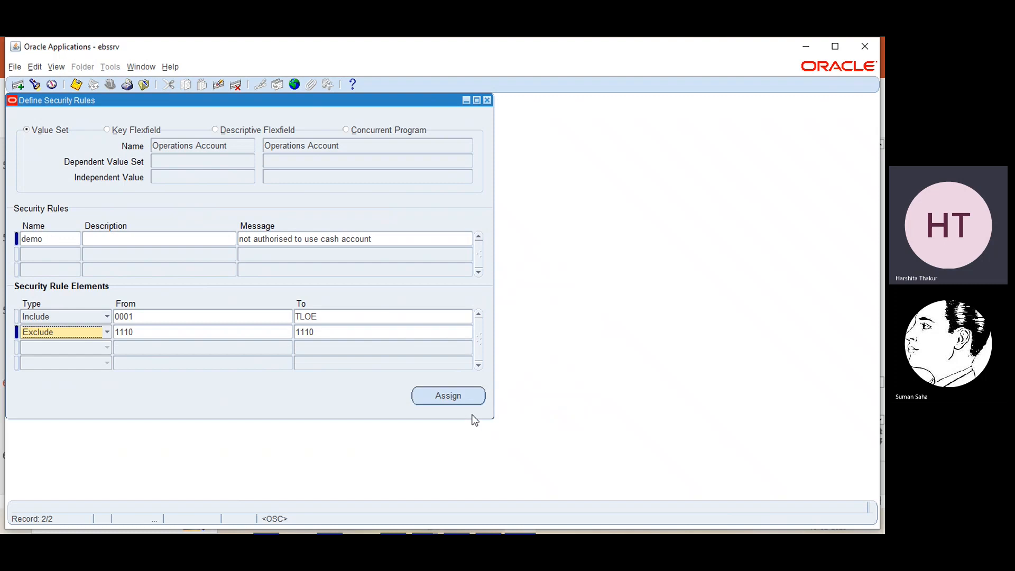
- Reopen the rule's assignments and clear the application, responsibility and rule name entries
{"action": "left_click", "coordinate": [446, 392]}
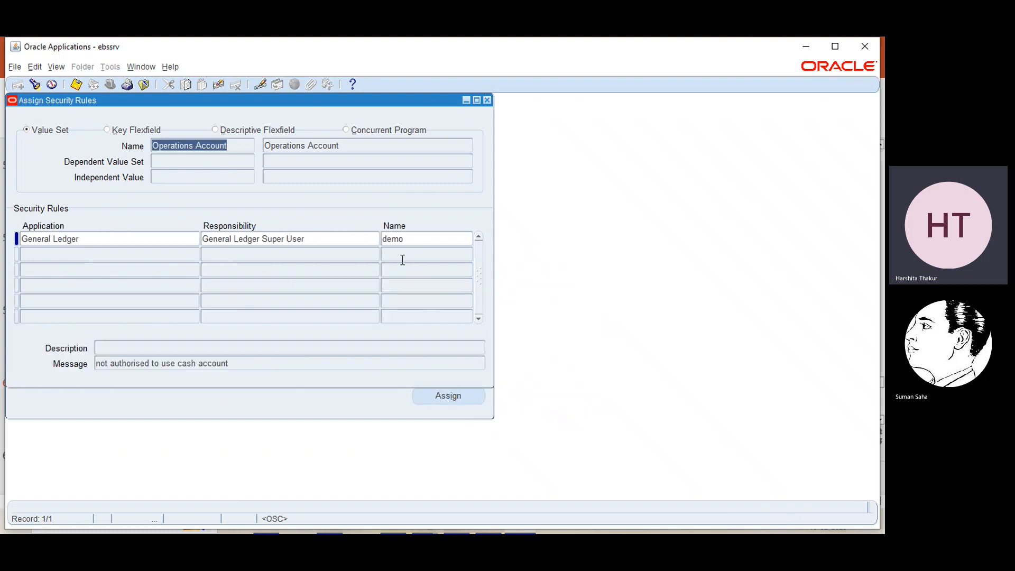
{"action": "left_click", "coordinate": [128, 239]}
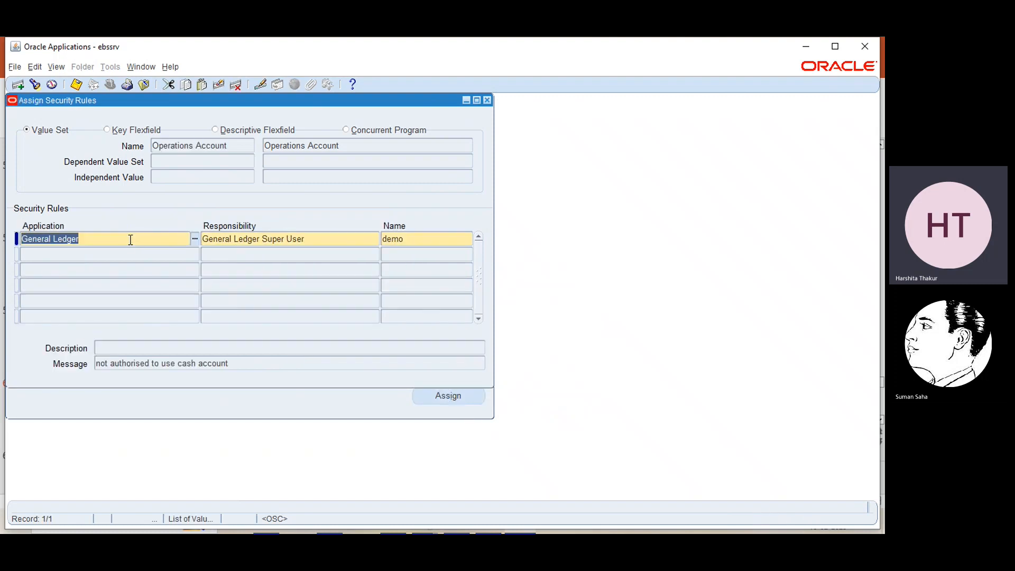
{"action": "key", "text": "Delete"}
{"action": "left_click", "coordinate": [331, 239]}
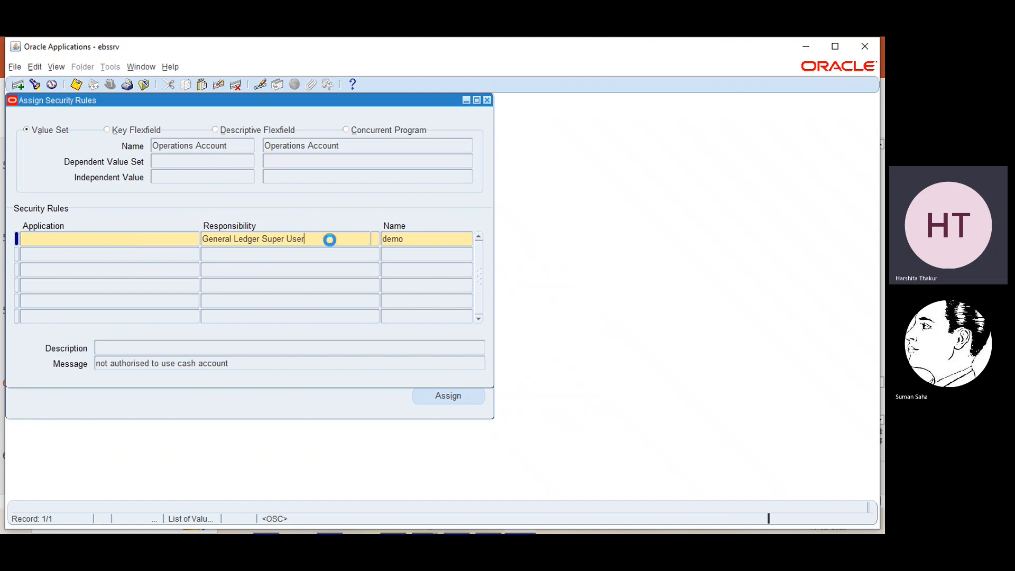
{"action": "key", "text": "BackSpace"}
{"action": "left_click", "coordinate": [419, 237]}
{"action": "key", "text": "Delete"}
{"action": "left_click", "coordinate": [52, 237]}
- Set the assignment's application to General Ledger
{"action": "left_click", "coordinate": [194, 240]}
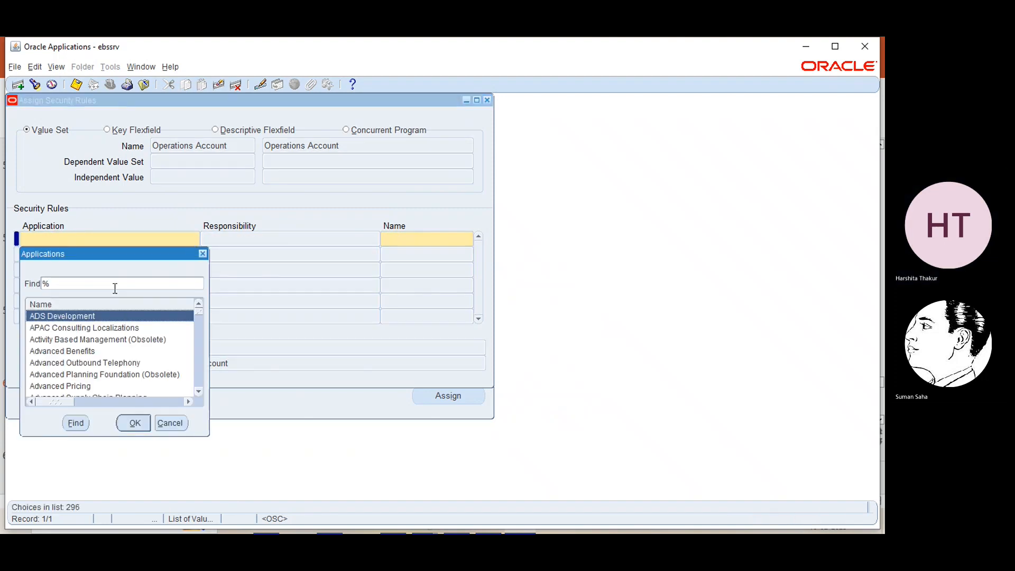
{"action": "type", "text": "general"}
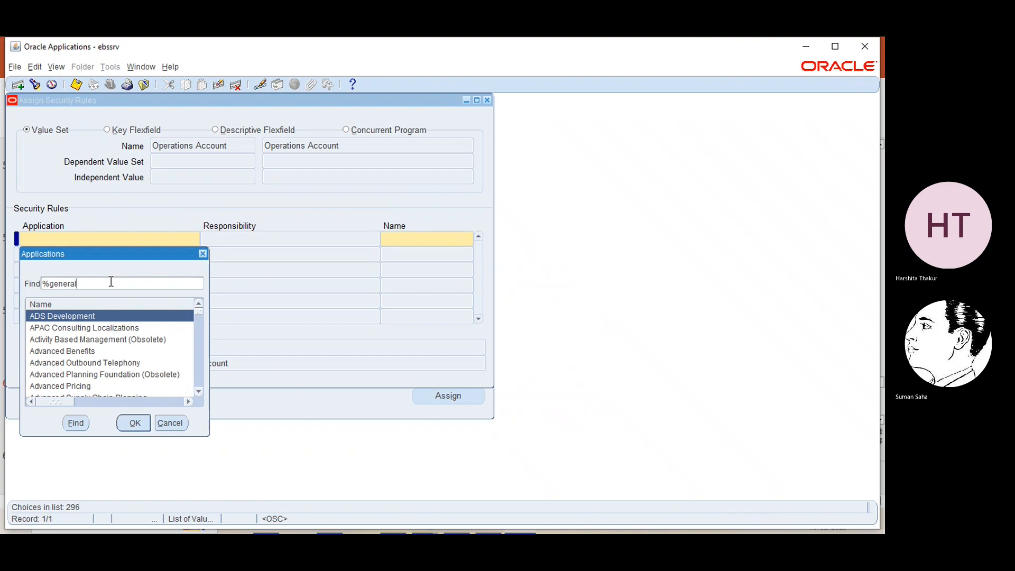
{"action": "key", "text": "Return"}
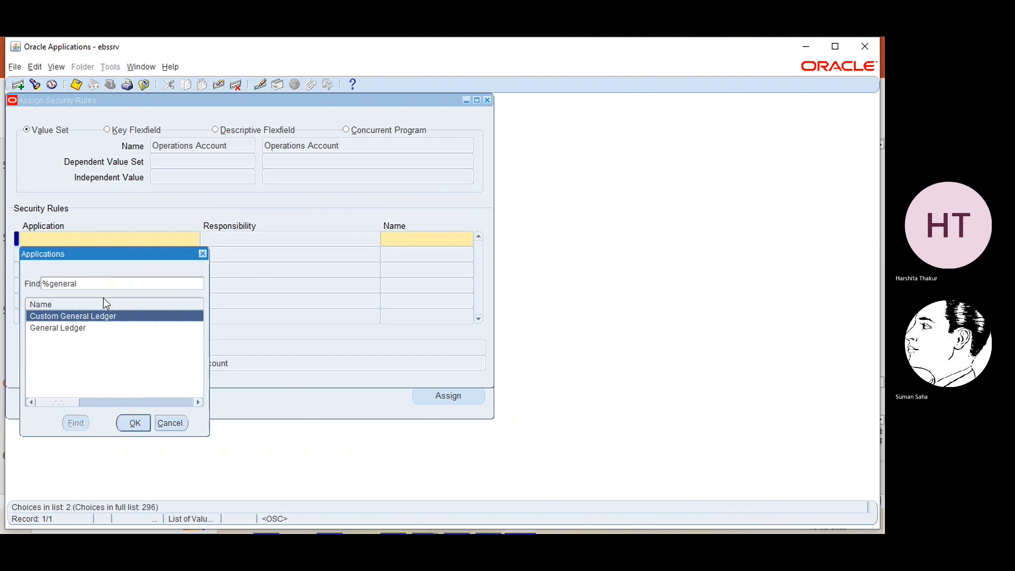
{"action": "left_click", "coordinate": [89, 330]}
{"action": "left_click", "coordinate": [134, 423]}
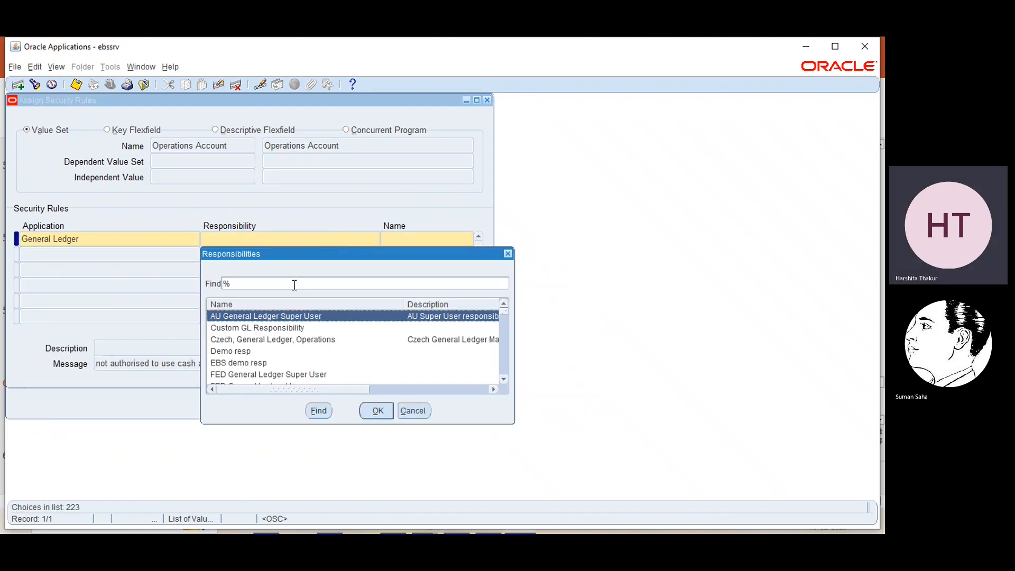
- Set the responsibility to General Ledger Super User, narrowing the search with 'general%super'
{"action": "type", "text": "general"}
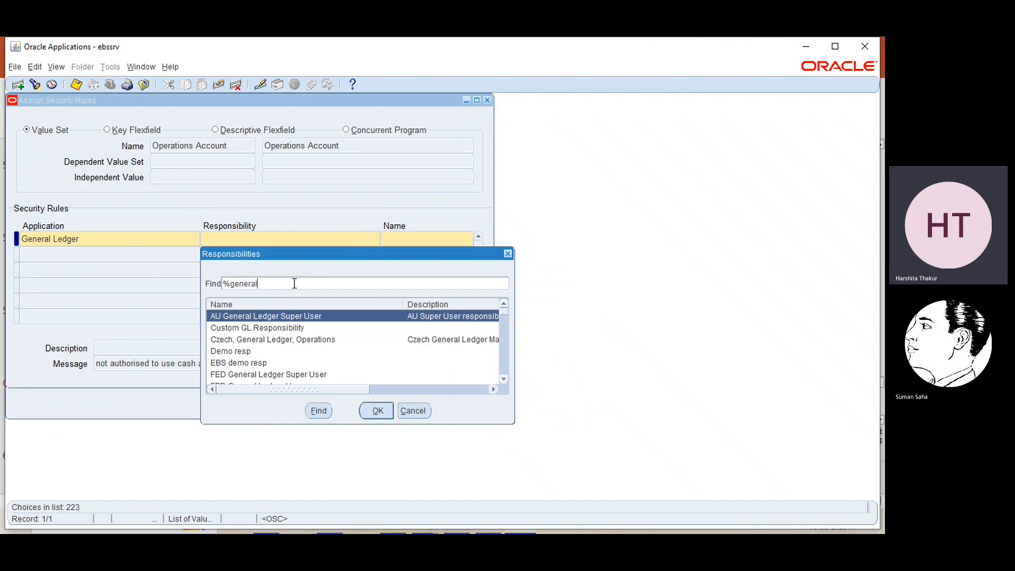
{"action": "key", "text": "Return"}
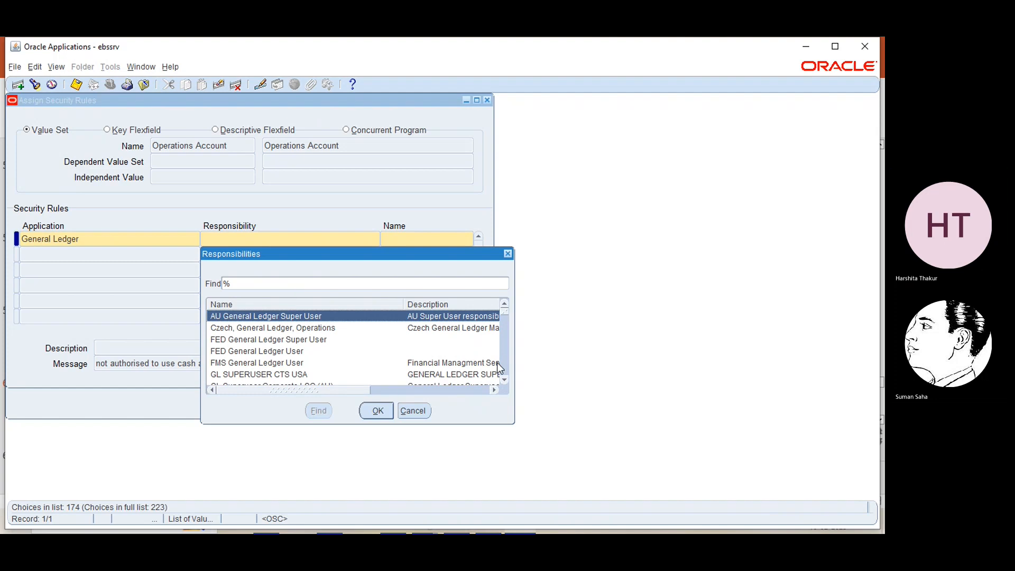
{"action": "left_click", "coordinate": [504, 369]}
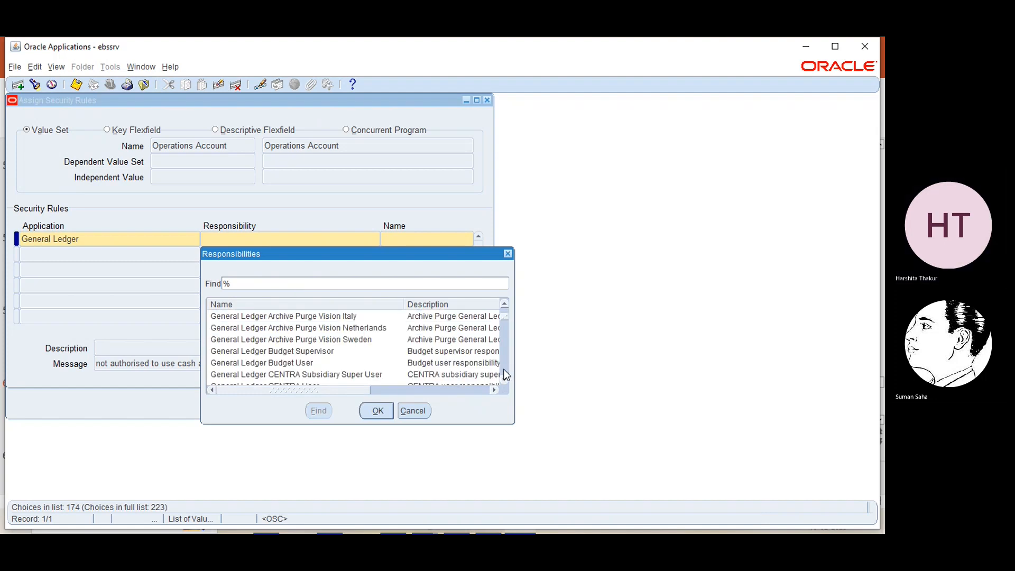
{"action": "left_click", "coordinate": [503, 369]}
{"action": "left_click", "coordinate": [504, 369]}
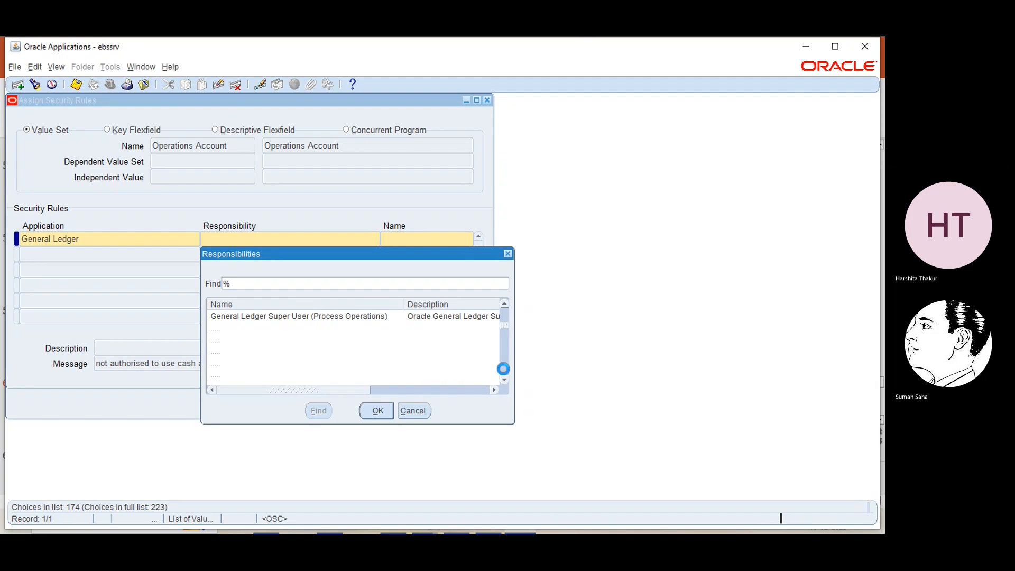
{"action": "left_click", "coordinate": [504, 369]}
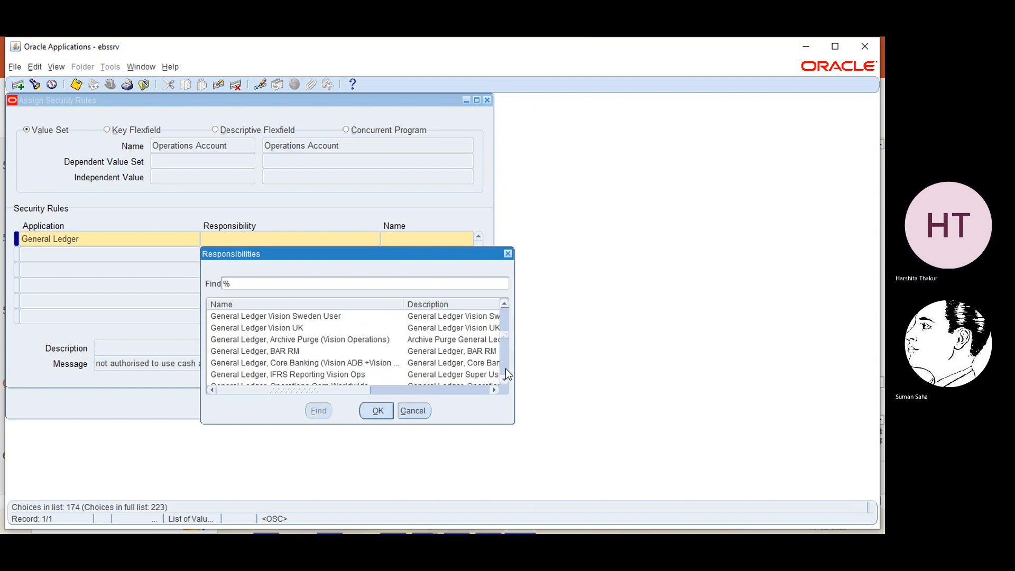
{"action": "left_click", "coordinate": [505, 380]}
{"action": "left_click", "coordinate": [505, 380]}
{"action": "left_click", "coordinate": [505, 380]}
{"action": "left_click", "coordinate": [505, 380]}
{"action": "left_click", "coordinate": [505, 379]}
{"action": "left_click", "coordinate": [505, 379]}
{"action": "left_click", "coordinate": [505, 380]}
{"action": "left_click", "coordinate": [505, 380]}
{"action": "left_click", "coordinate": [504, 379]}
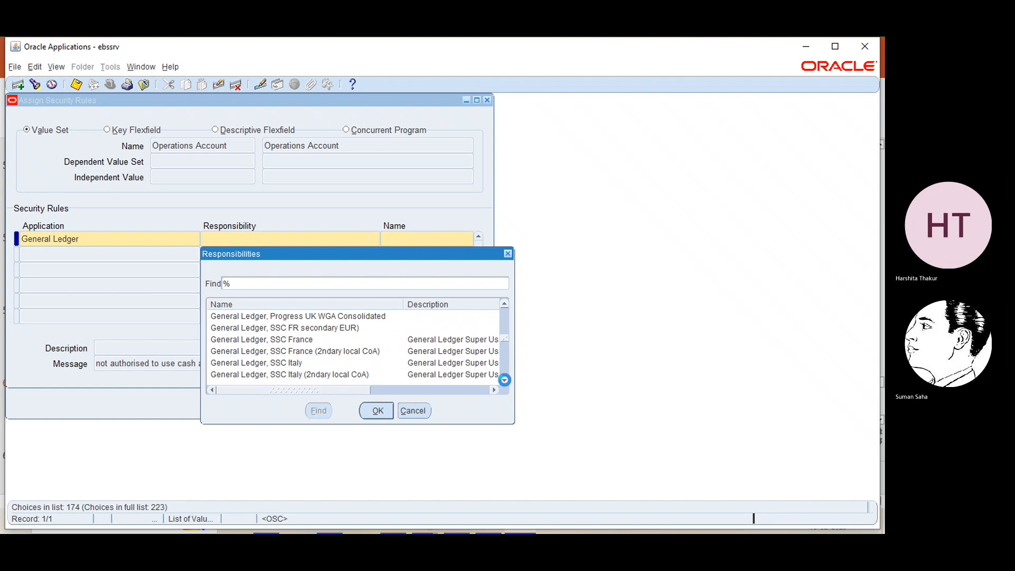
{"action": "left_click", "coordinate": [505, 380]}
{"action": "left_click", "coordinate": [505, 379]}
{"action": "left_click", "coordinate": [505, 379]}
{"action": "left_click", "coordinate": [504, 380]}
{"action": "left_click", "coordinate": [504, 379]}
{"action": "left_click", "coordinate": [505, 380]}
{"action": "left_click", "coordinate": [505, 379]}
{"action": "left_click", "coordinate": [505, 379]}
{"action": "left_click", "coordinate": [505, 380]}
{"action": "left_click", "coordinate": [504, 379]}
{"action": "left_click", "coordinate": [505, 380]}
{"action": "left_click", "coordinate": [505, 379]}
{"action": "left_click", "coordinate": [504, 380]}
{"action": "left_click", "coordinate": [505, 379]}
{"action": "left_click", "coordinate": [505, 380]}
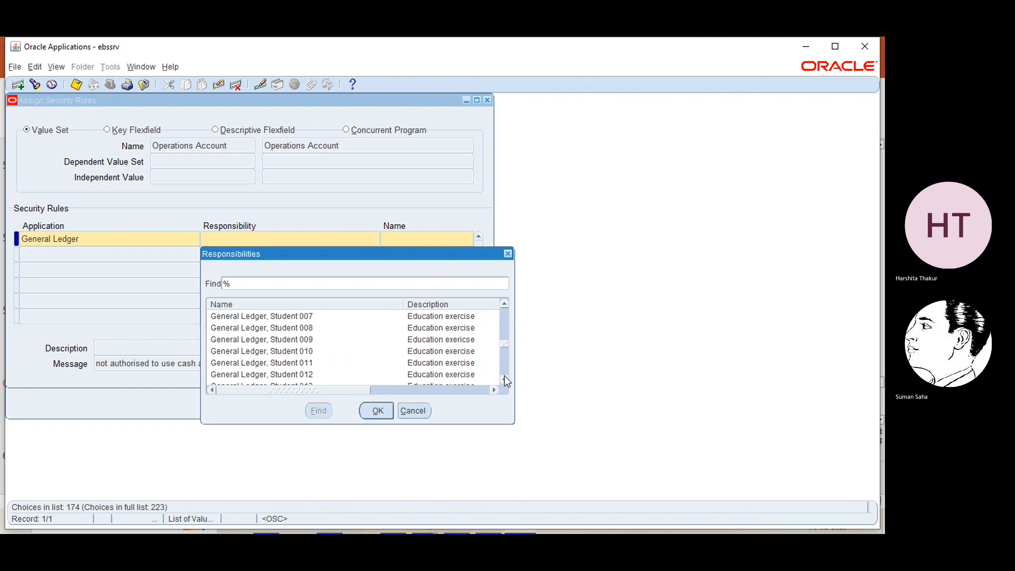
{"action": "left_click", "coordinate": [504, 366]}
{"action": "left_click", "coordinate": [503, 368]}
{"action": "left_click", "coordinate": [504, 368]}
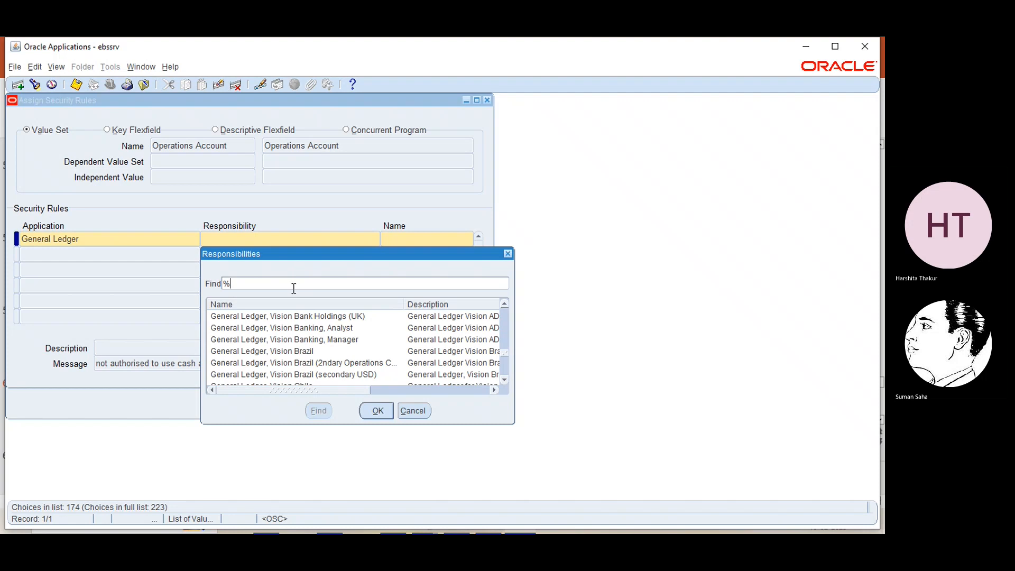
{"action": "type", "text": "general%super%"}
{"action": "key", "text": "Return"}
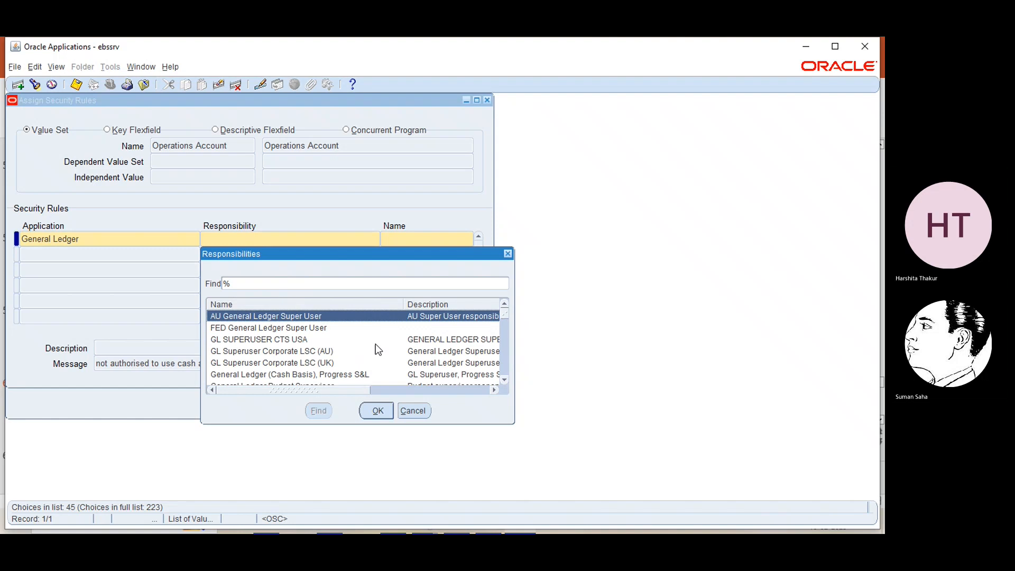
{"action": "left_click", "coordinate": [506, 380]}
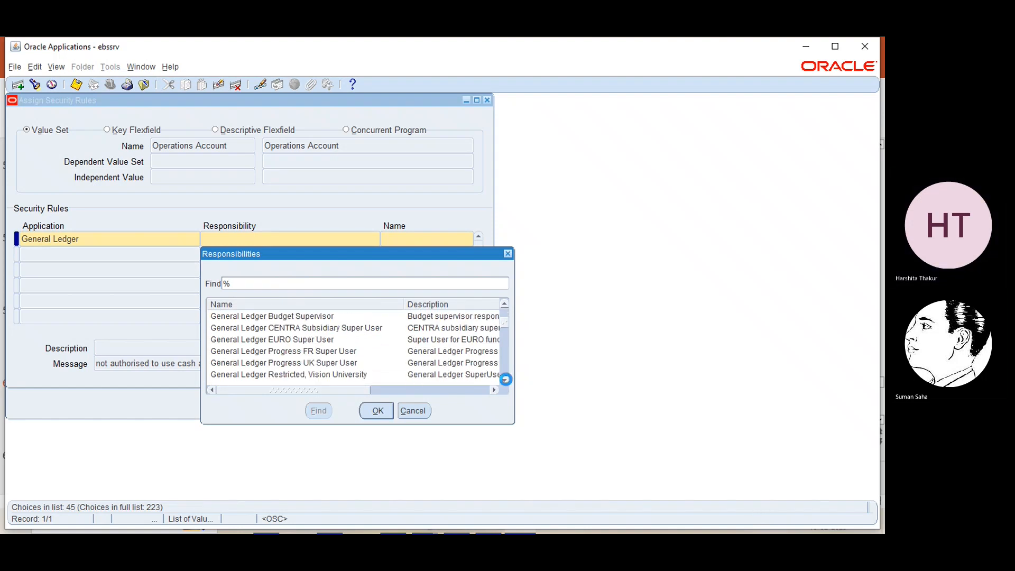
{"action": "left_click", "coordinate": [506, 379]}
{"action": "left_click", "coordinate": [506, 380]}
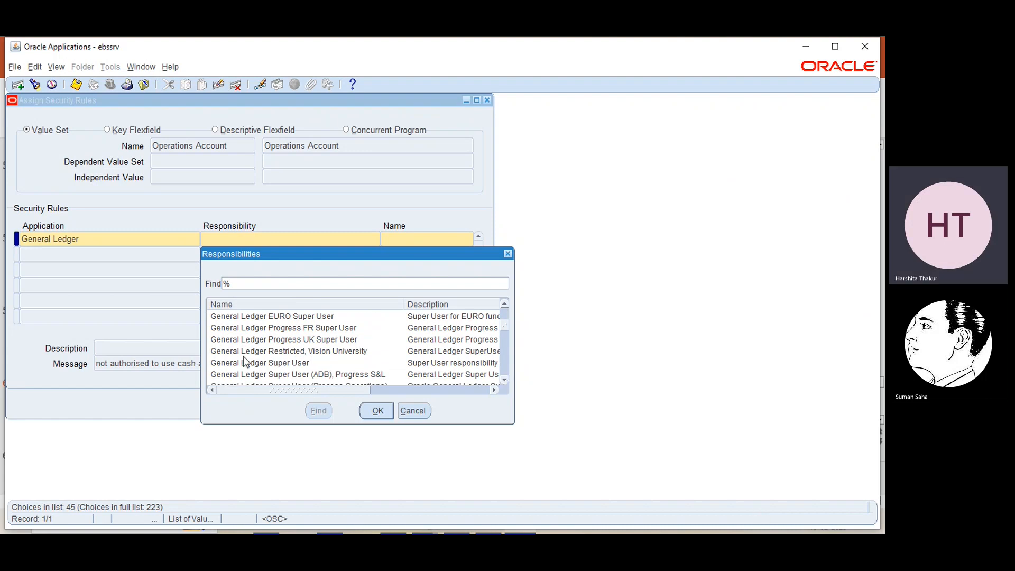
{"action": "left_click", "coordinate": [255, 363]}
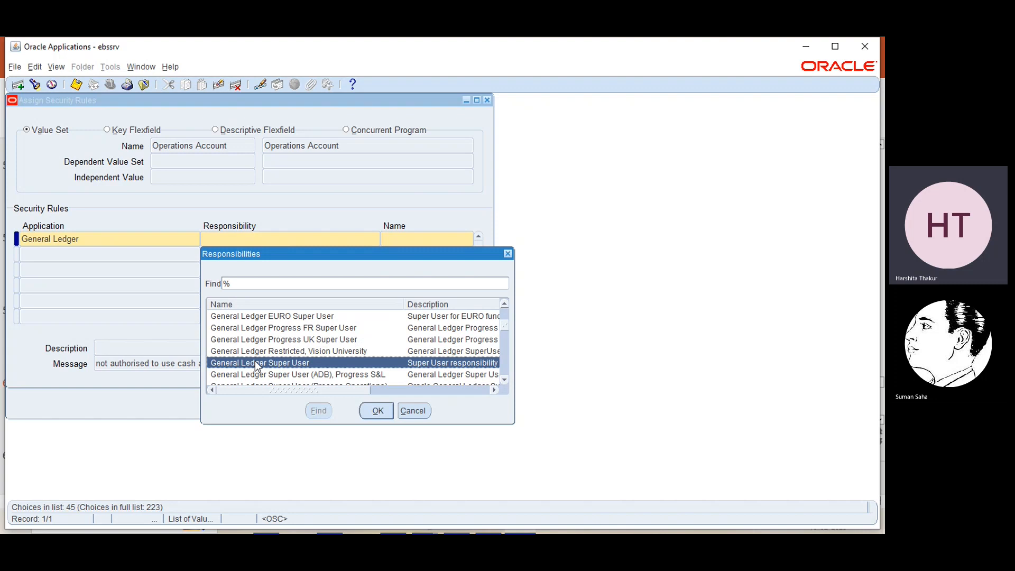
{"action": "left_click", "coordinate": [370, 411]}
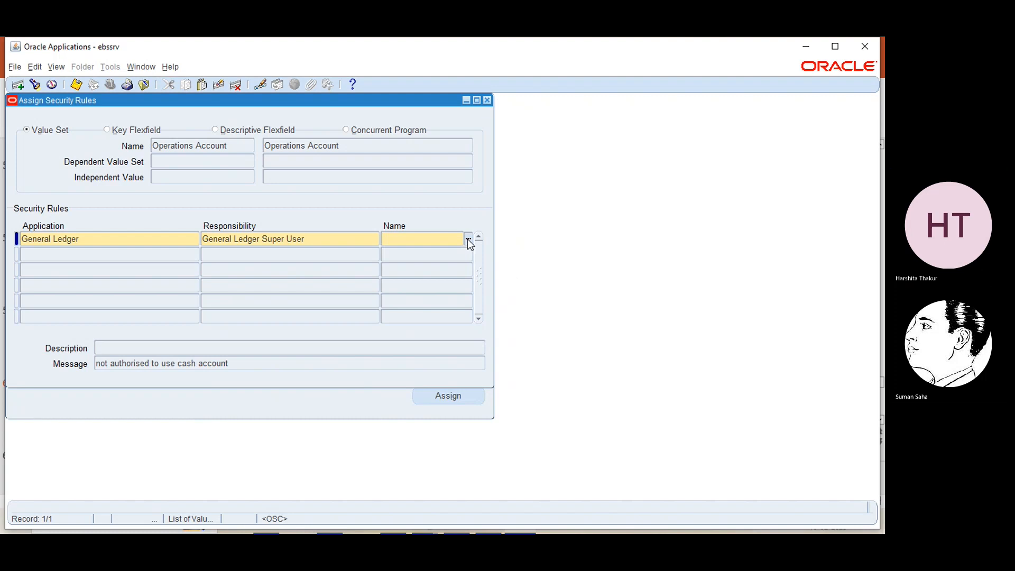
- Assign rule 'demo', save the assignment, then save and close the security rule forms
{"action": "type", "text": "demo"}
{"action": "key", "text": "Tab"}
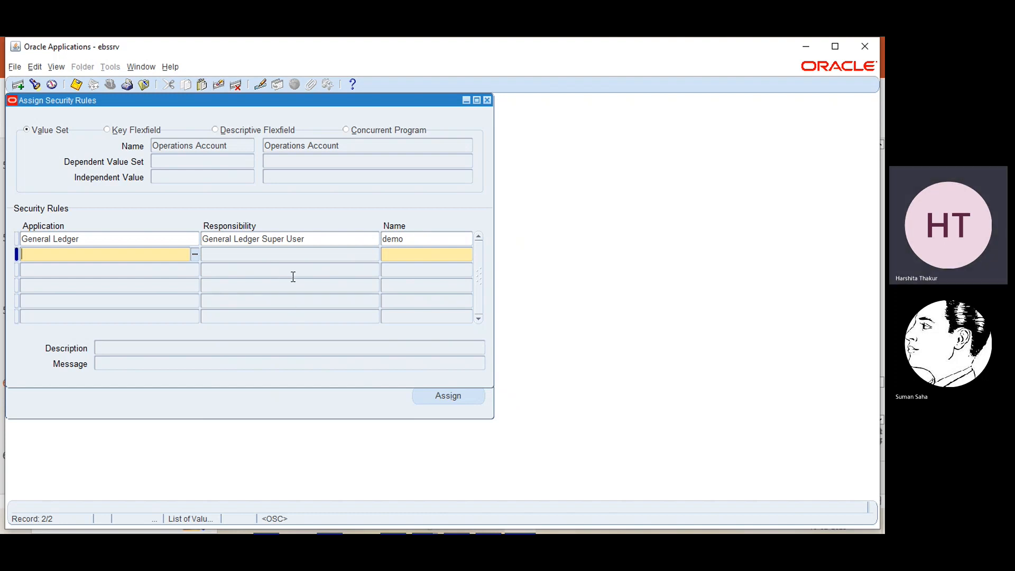
{"action": "left_click", "coordinate": [218, 85]}
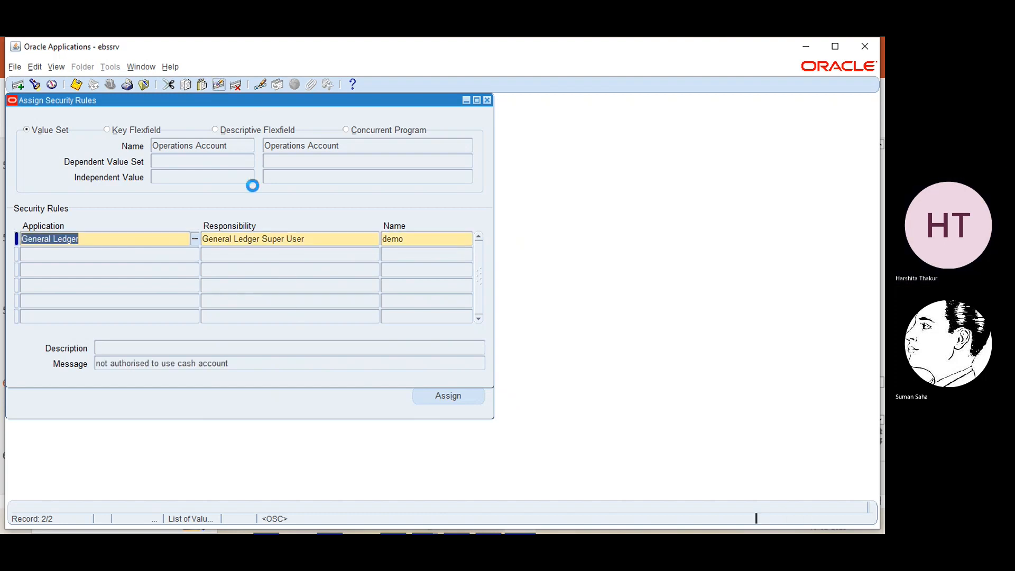
{"action": "key", "text": "ctrl+s"}
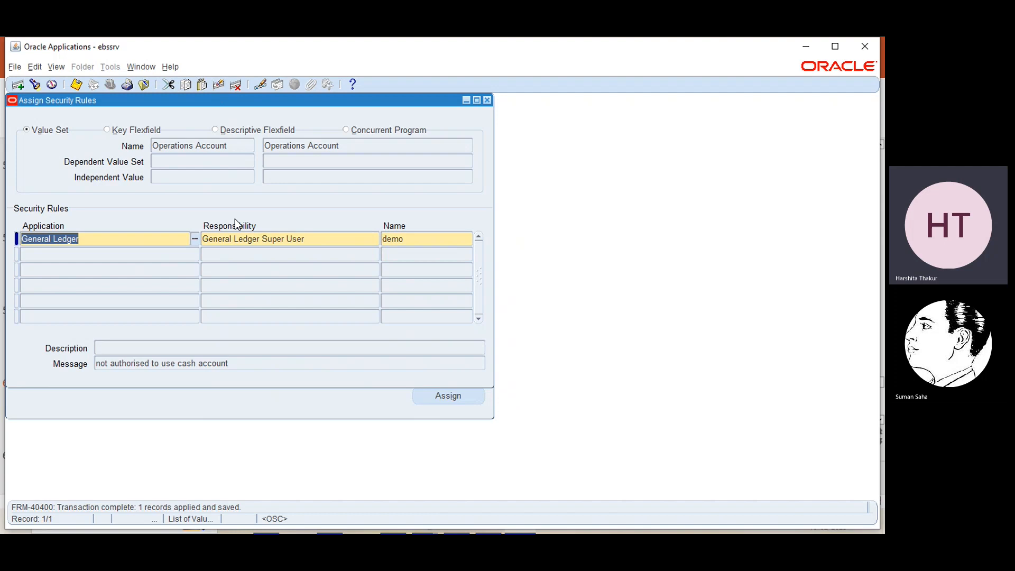
{"action": "left_click", "coordinate": [487, 100]}
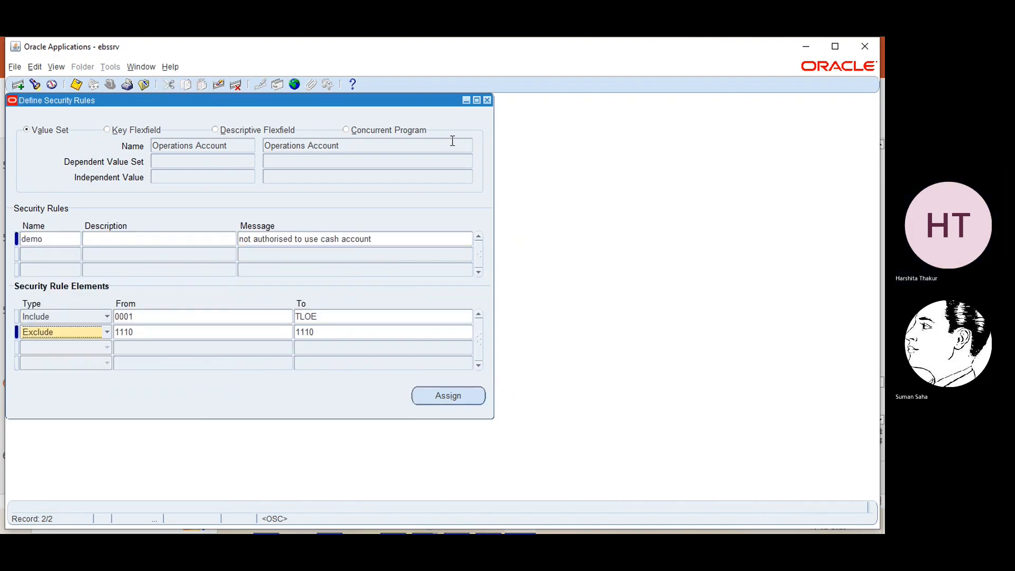
{"action": "key", "text": "ctrl+s"}
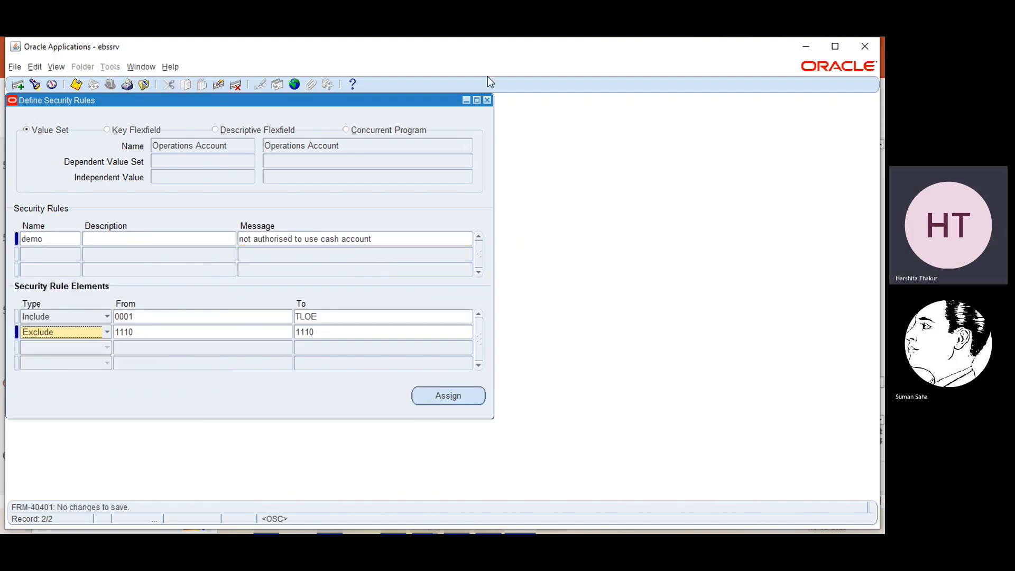
{"action": "left_click", "coordinate": [487, 100]}
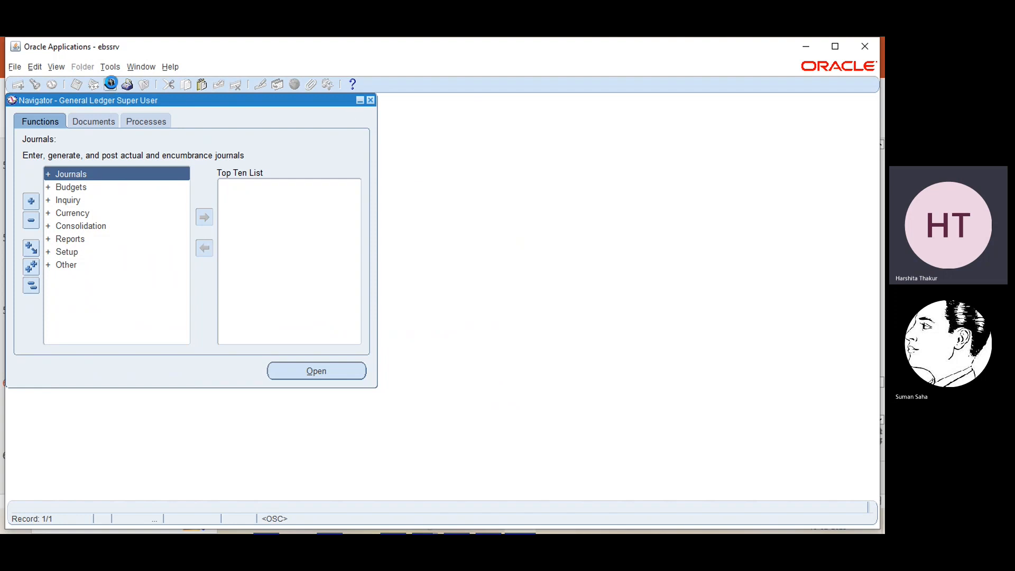
- Switch responsibility to EBS demo resp
{"action": "left_click", "coordinate": [111, 83]}
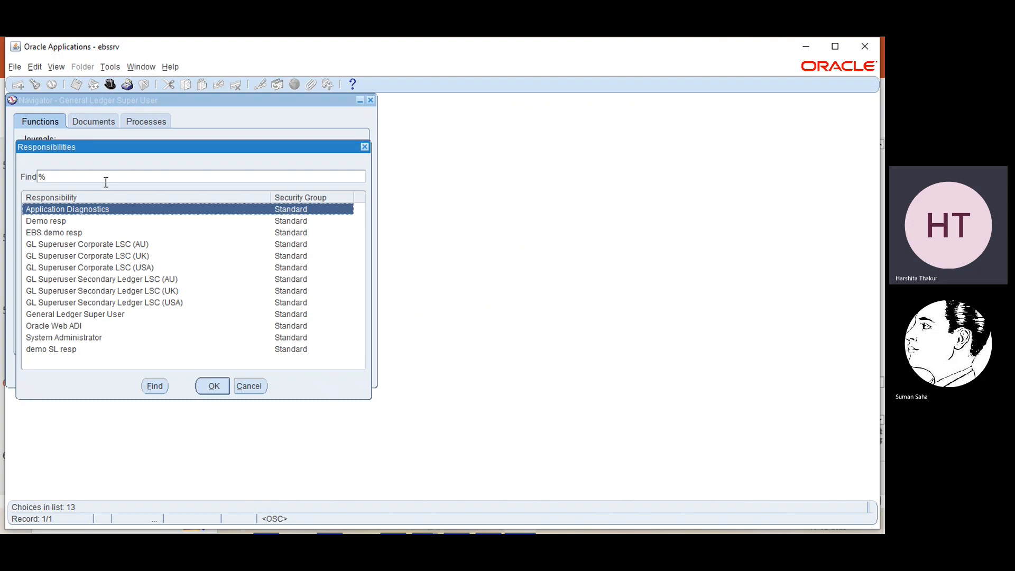
{"action": "left_click", "coordinate": [87, 315]}
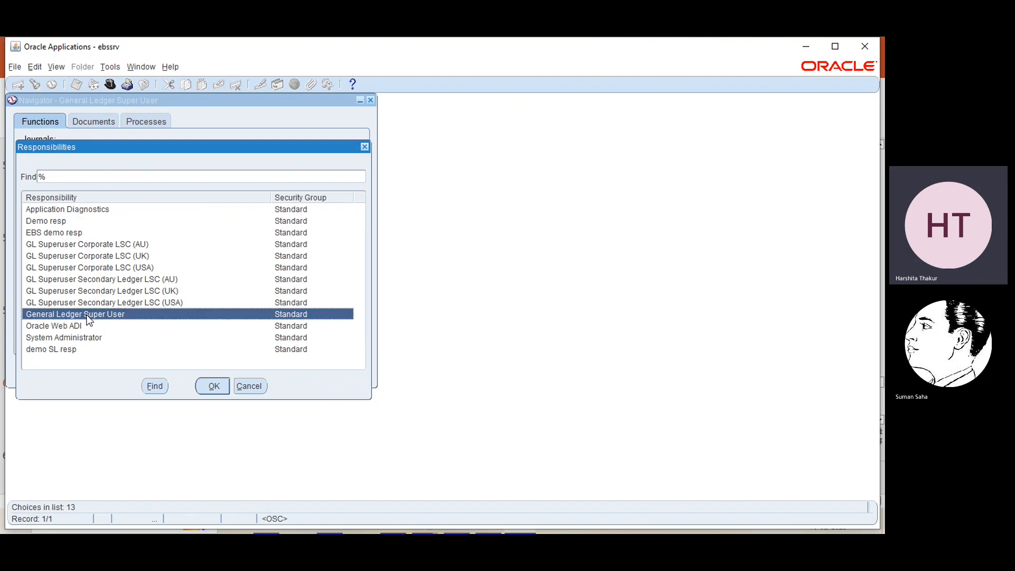
{"action": "left_click", "coordinate": [42, 232]}
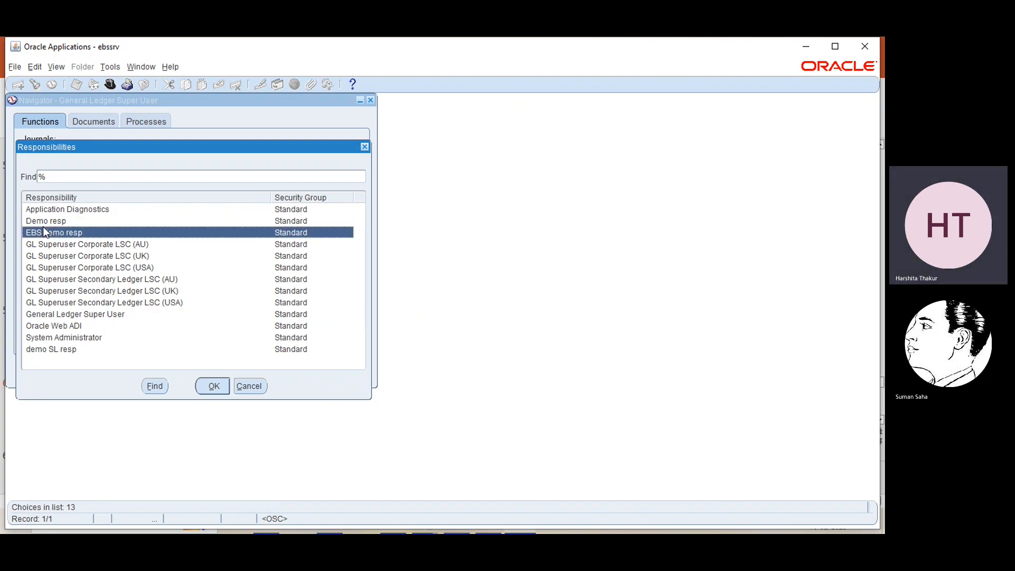
{"action": "left_click", "coordinate": [206, 387]}
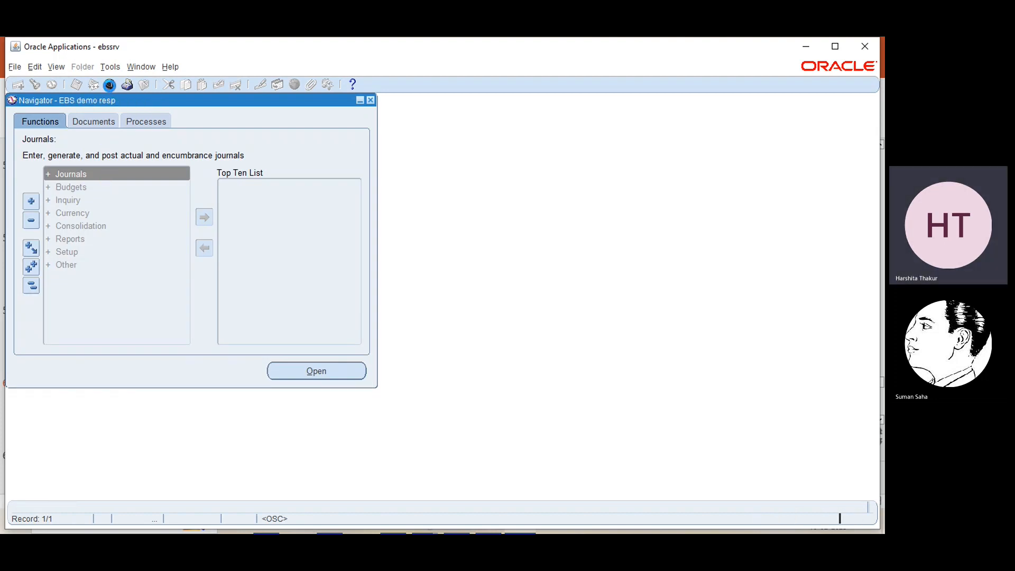
- Switch back to General Ledger Super User and launch Journals > Enter
{"action": "left_click", "coordinate": [109, 84]}
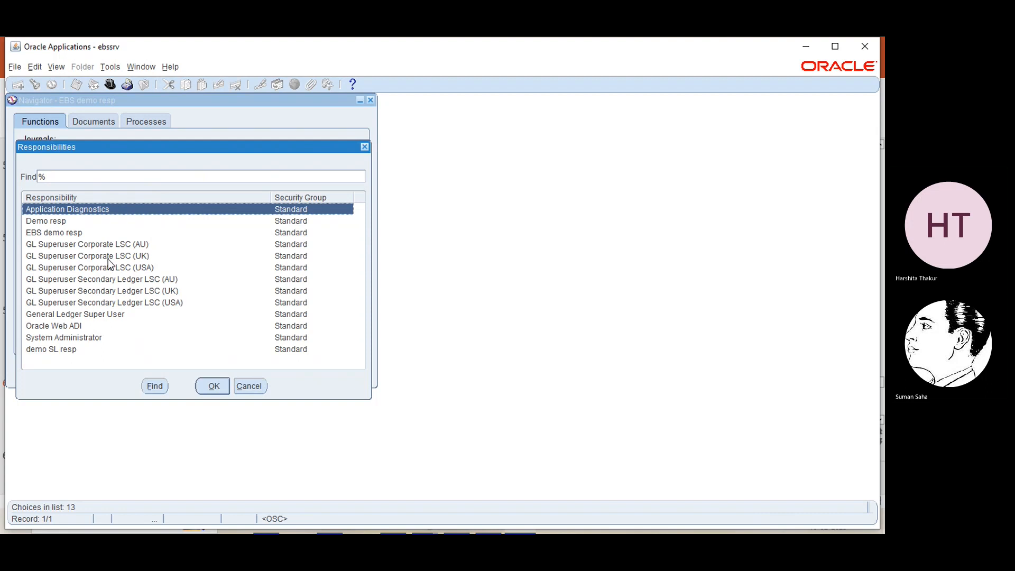
{"action": "left_click", "coordinate": [89, 314]}
{"action": "left_click", "coordinate": [212, 386]}
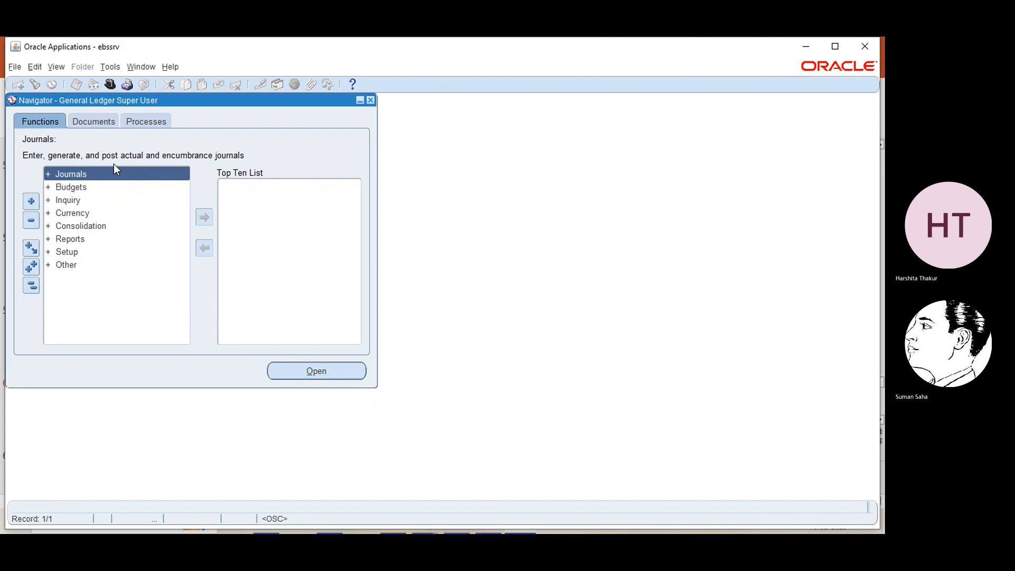
{"action": "double_click", "coordinate": [113, 176]}
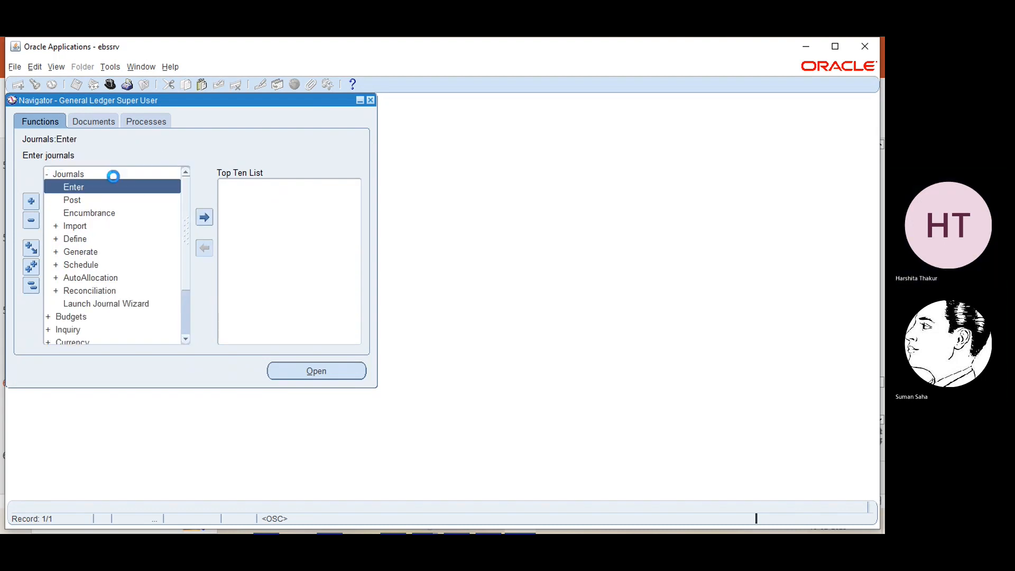
{"action": "double_click", "coordinate": [111, 191]}
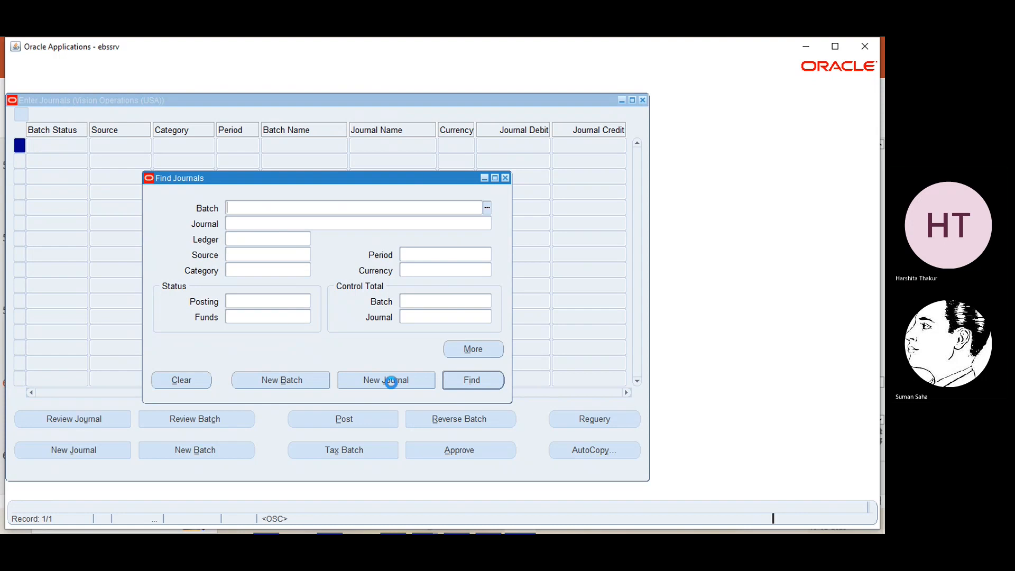
- Start a new journal named test11 and go to its first line
{"action": "left_click", "coordinate": [390, 382]}
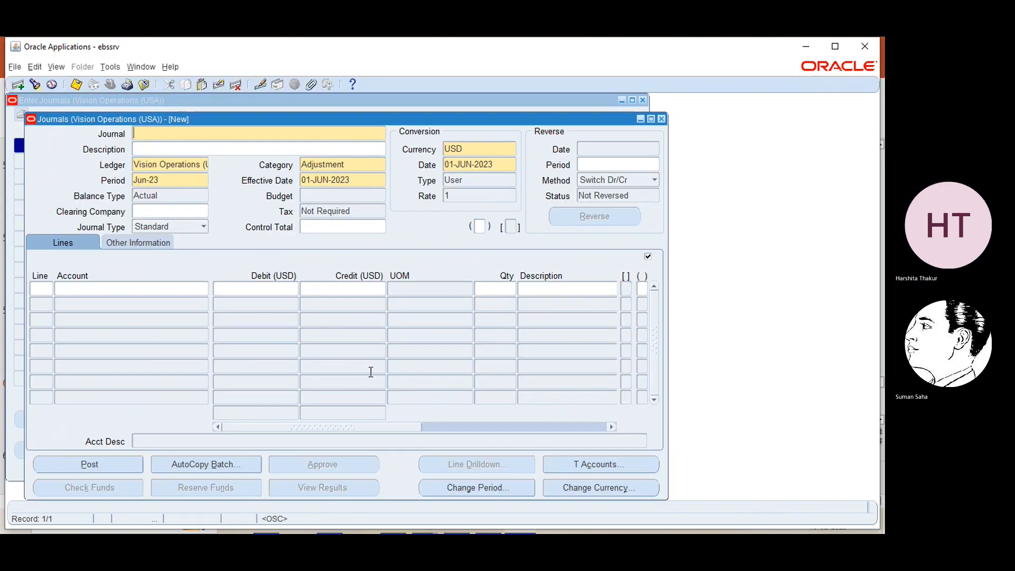
{"action": "type", "text": "tes"}
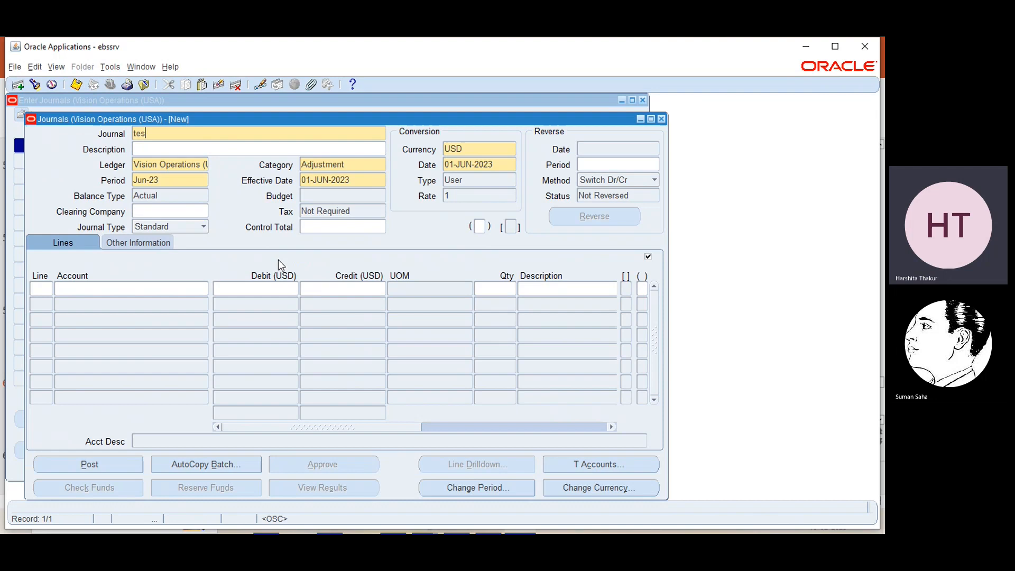
{"action": "type", "text": "t11"}
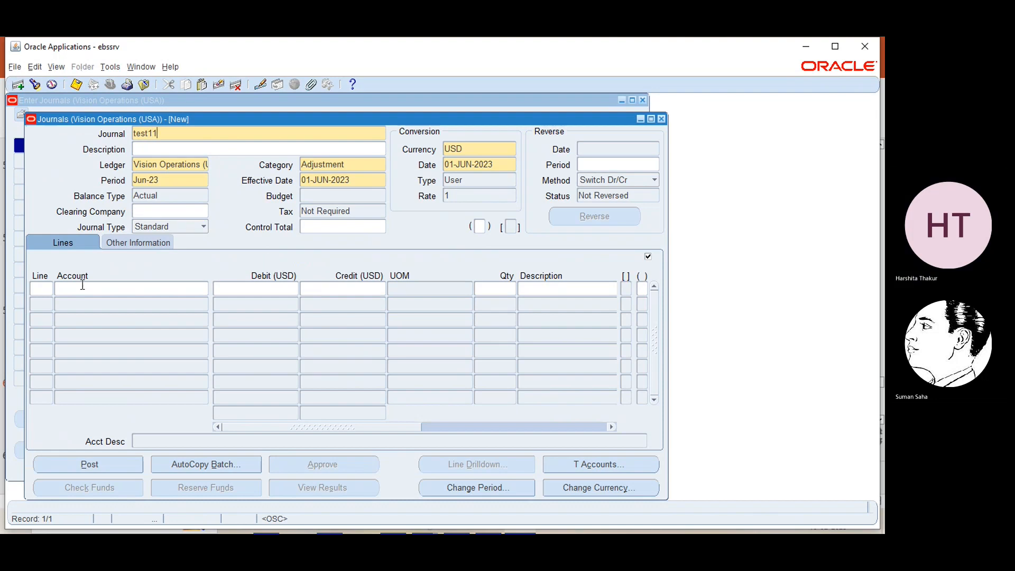
{"action": "left_click", "coordinate": [48, 287]}
- Prefill line 1's account combination from the Cash account alias
{"action": "left_click", "coordinate": [148, 291]}
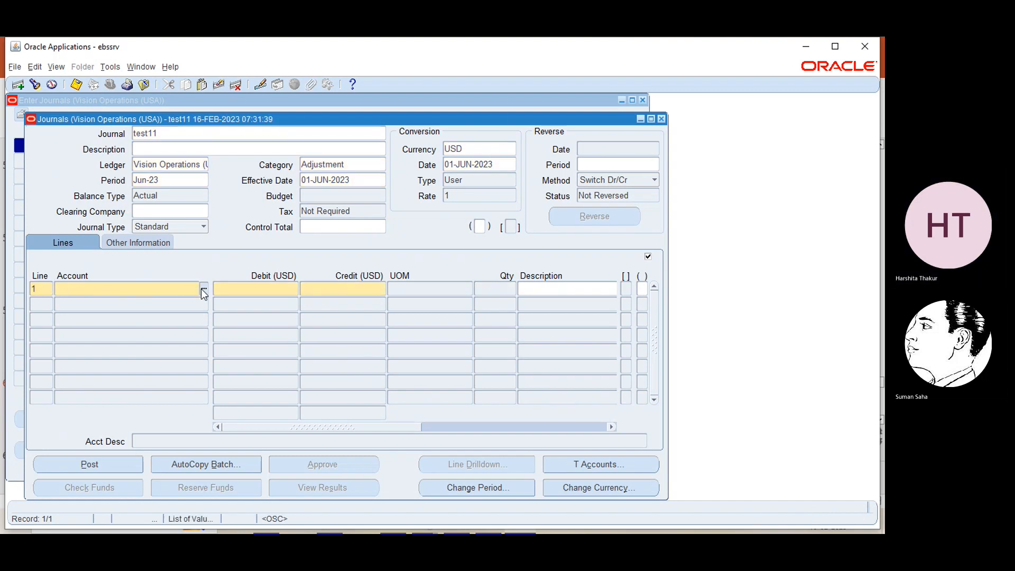
{"action": "left_click", "coordinate": [204, 289]}
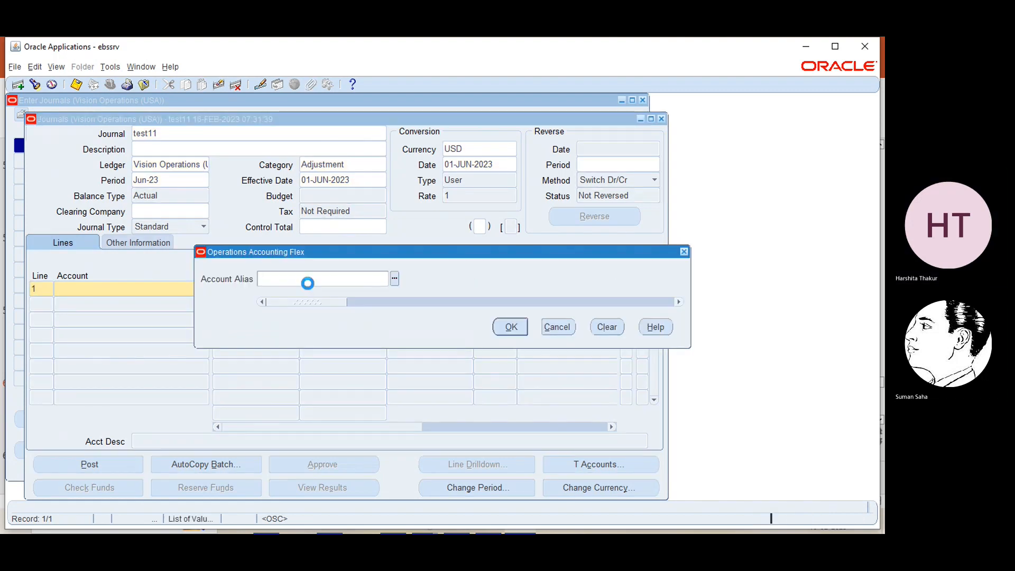
{"action": "left_click", "coordinate": [395, 279]}
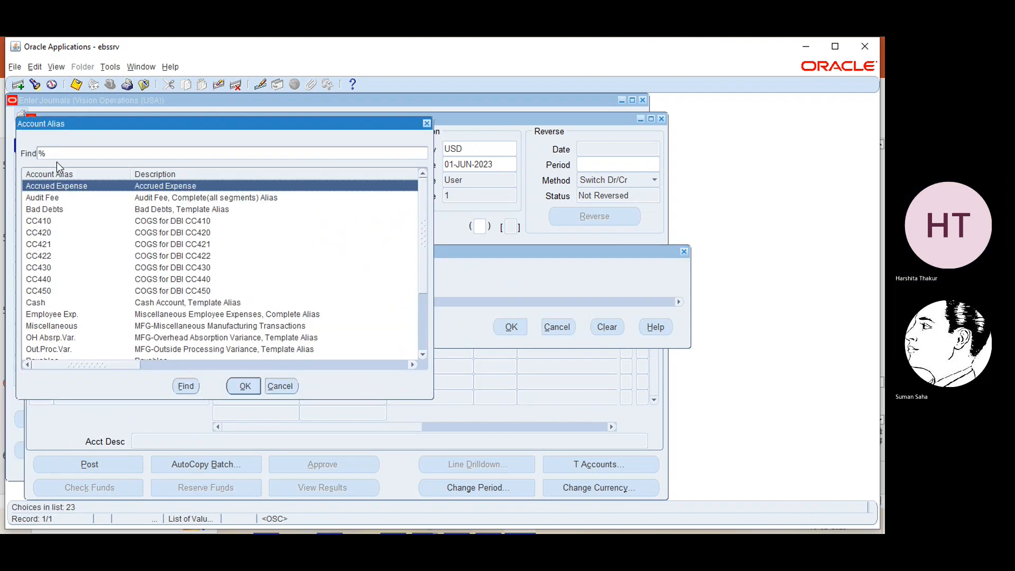
{"action": "left_click", "coordinate": [36, 303]}
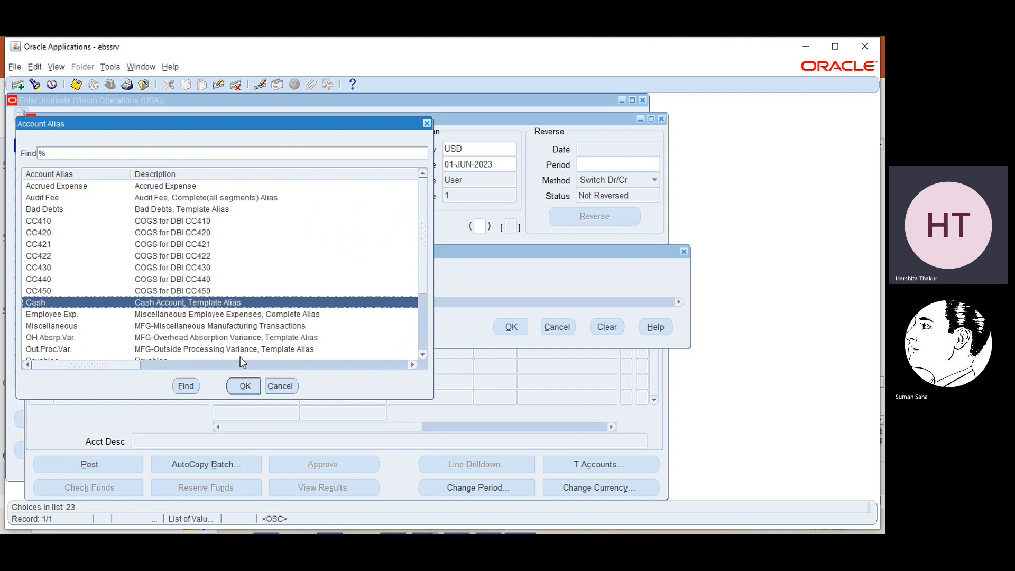
{"action": "left_click", "coordinate": [254, 386]}
{"action": "left_click", "coordinate": [505, 327]}
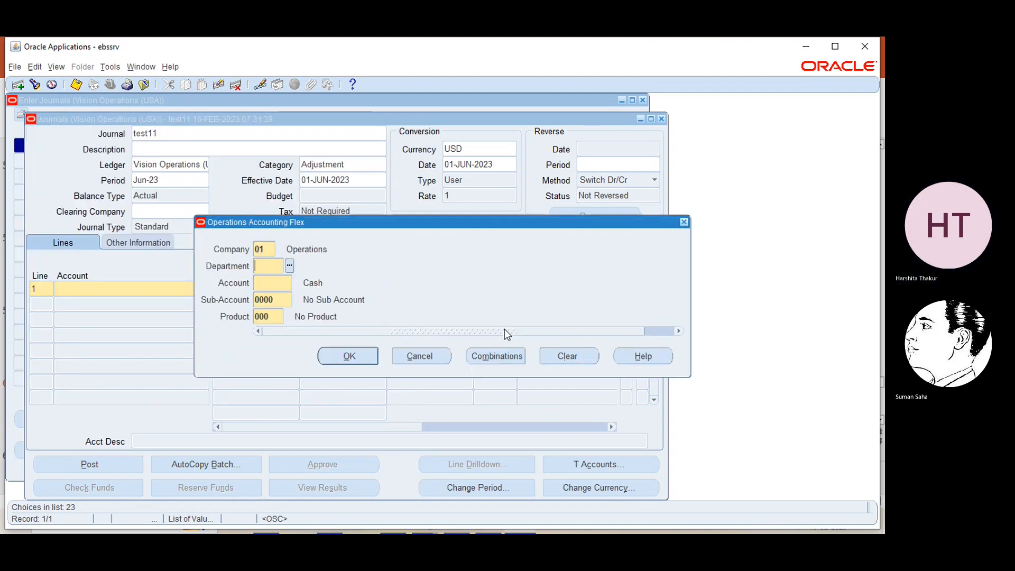
{"action": "left_click", "coordinate": [283, 288]}
- Set department 110 Facilities Resources and search the account list for 'cash'
{"action": "left_click", "coordinate": [264, 266]}
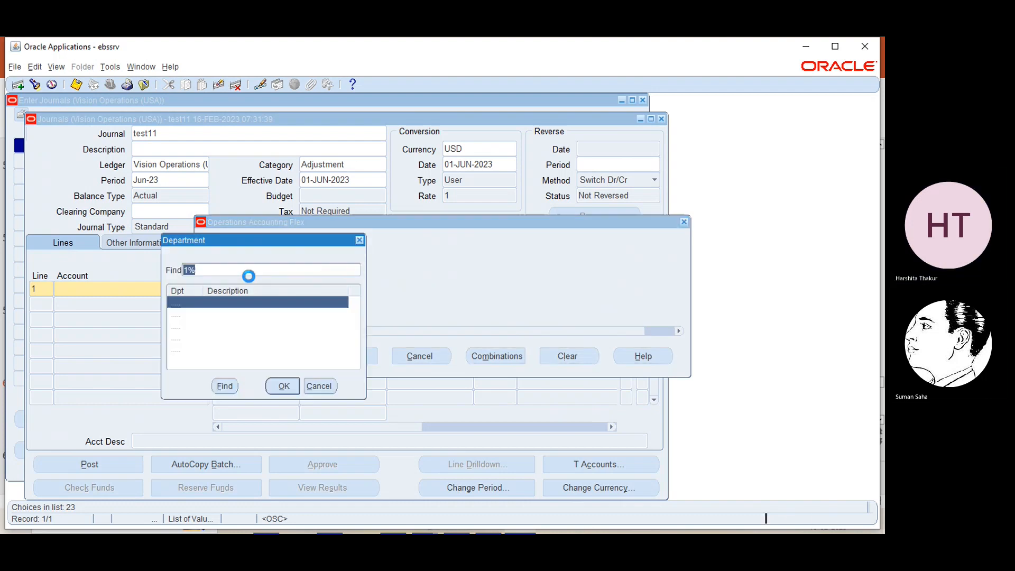
{"action": "left_click", "coordinate": [283, 385]}
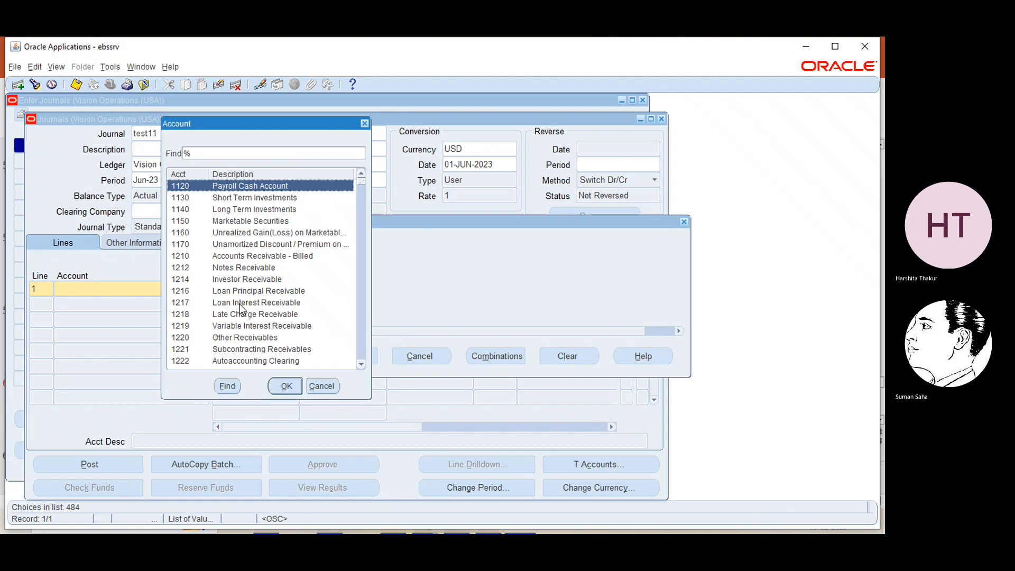
{"action": "left_click", "coordinate": [239, 155]}
{"action": "type", "text": "cash"}
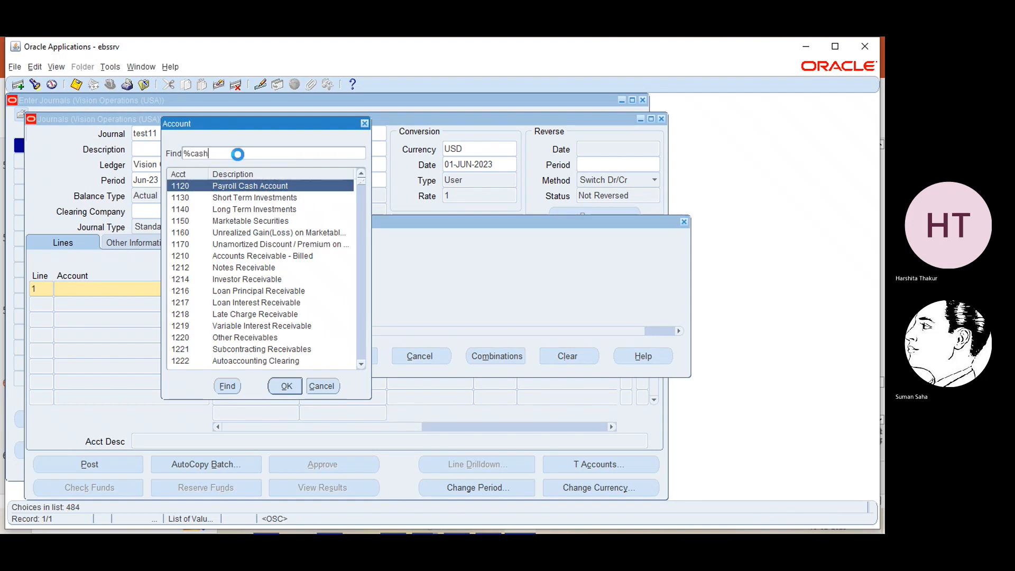
{"action": "key", "text": "Return"}
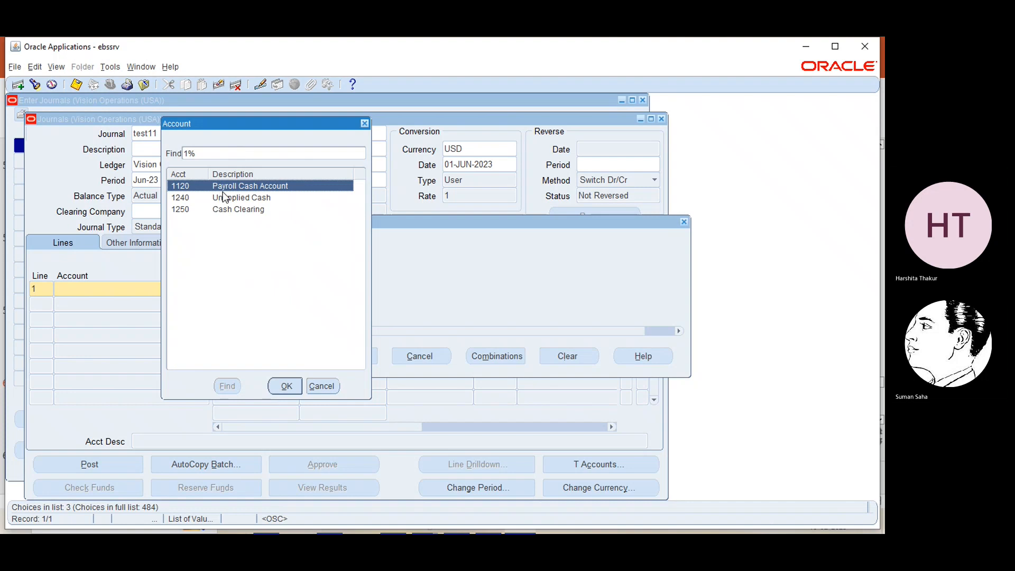
- Search the account list for 1110, confirming it isn't offered, then close the list
{"action": "left_click", "coordinate": [224, 151]}
{"action": "key", "text": "BackSpace"}
{"action": "key", "text": "BackSpace"}
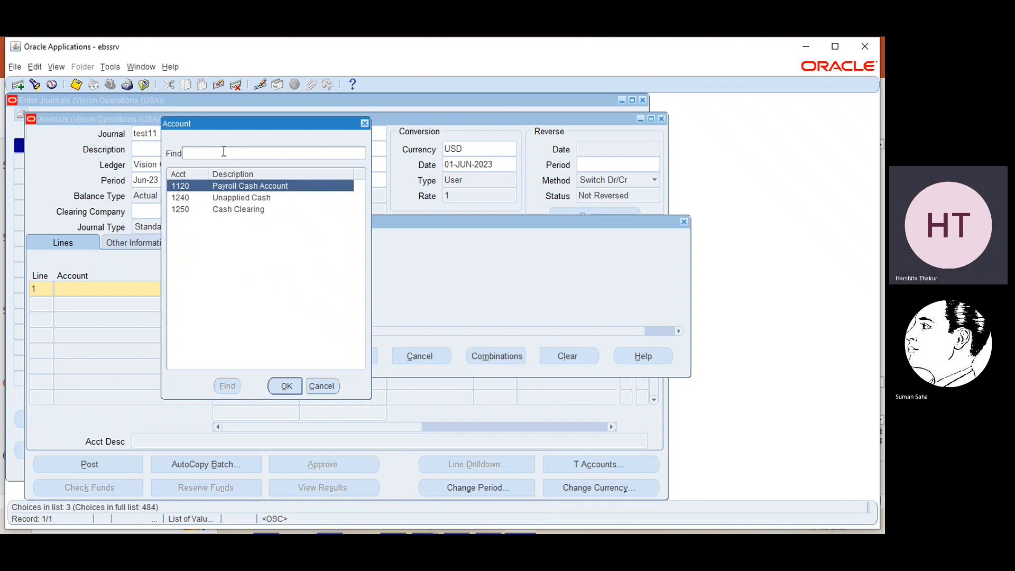
{"action": "type", "text": "1110"}
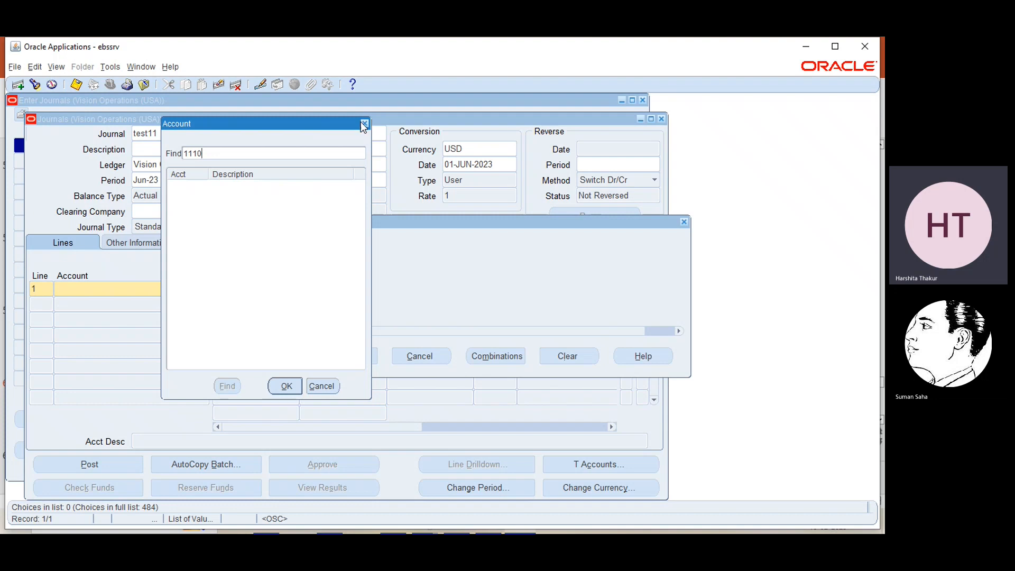
{"action": "key", "text": "BackSpace"}
{"action": "key", "text": "BackSpace"}
{"action": "key", "text": "BackSpace"}
{"action": "key", "text": "BackSpace"}
{"action": "type", "text": "cash"}
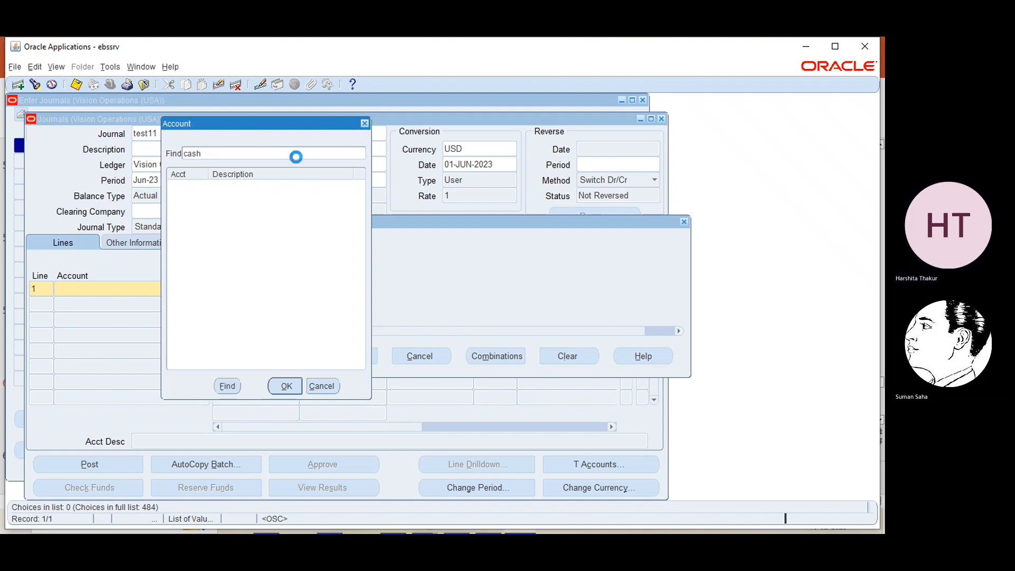
{"action": "left_click", "coordinate": [364, 124]}
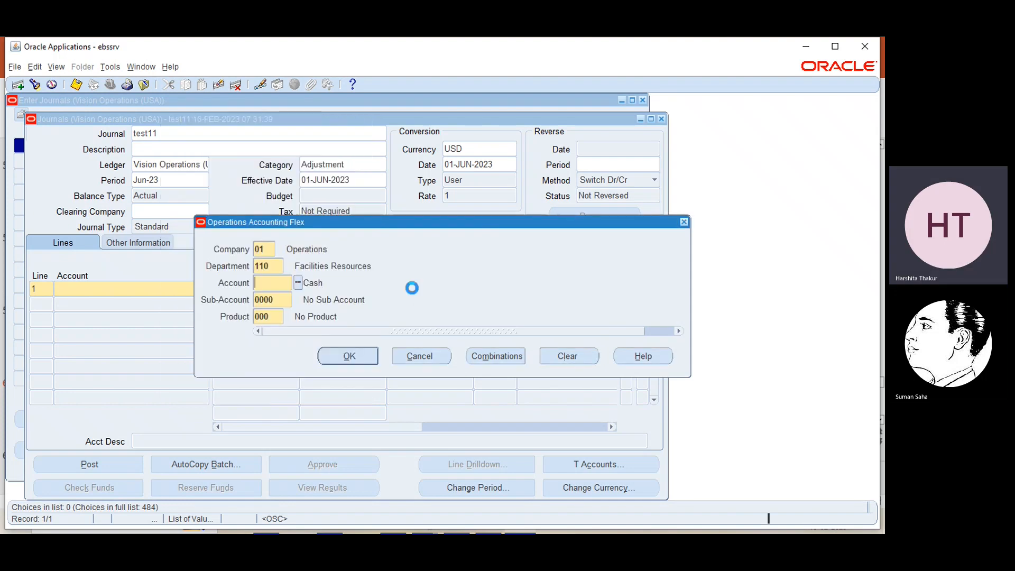
{"action": "left_click", "coordinate": [298, 282]}
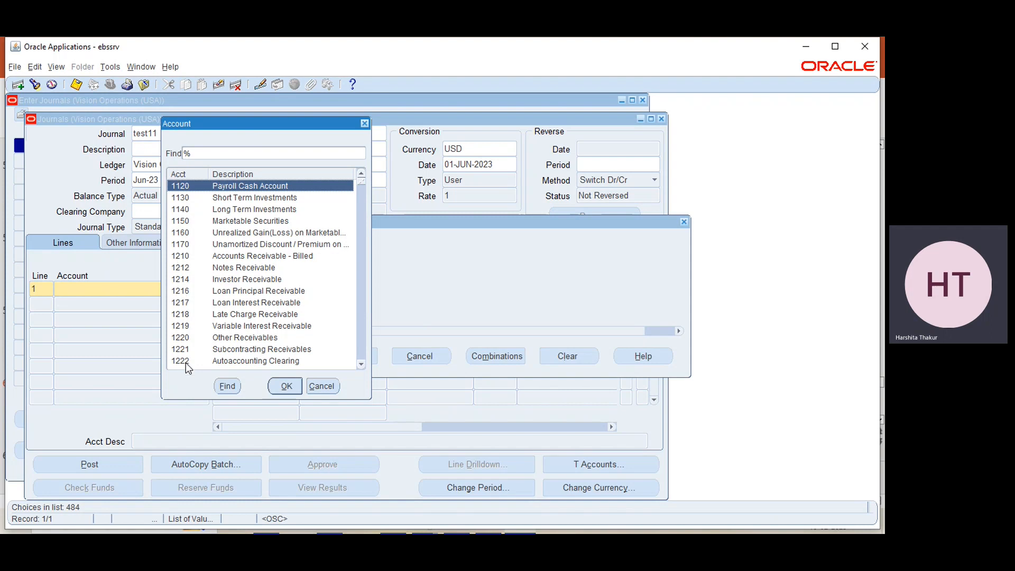
{"action": "left_click", "coordinate": [364, 123]}
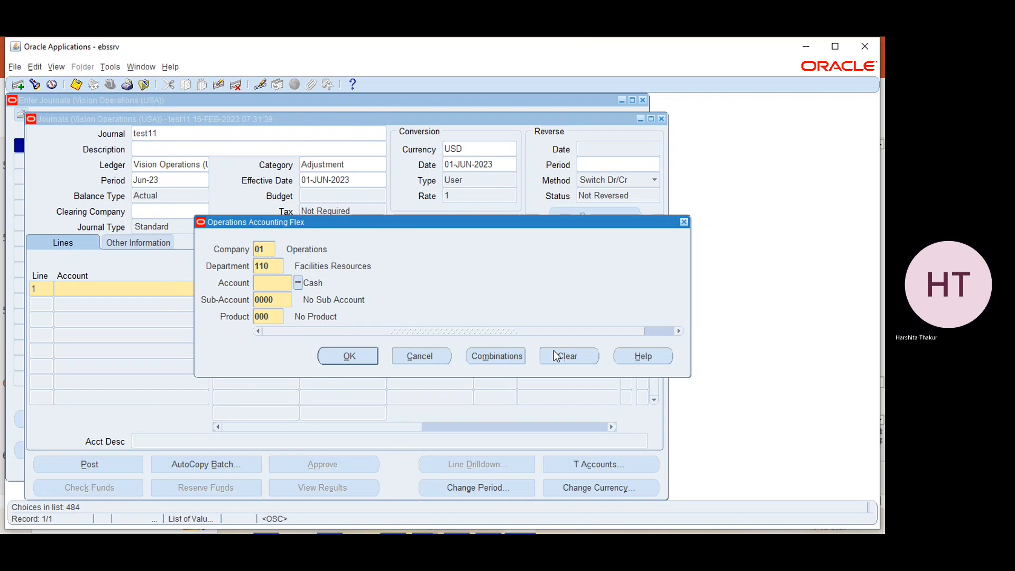
- Cancel the account combination and discard the unsaved test11 journal
{"action": "left_click", "coordinate": [401, 361]}
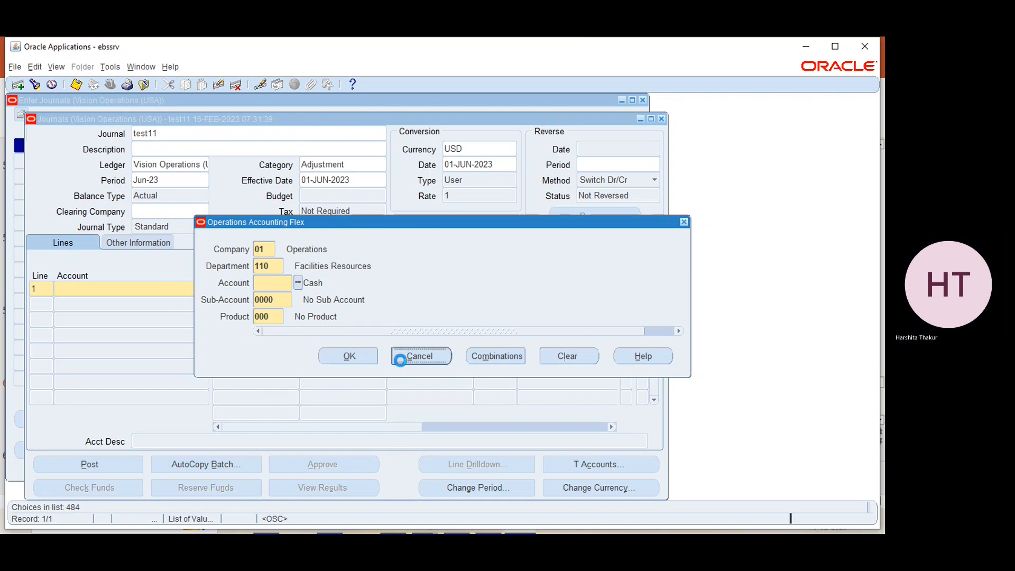
{"action": "left_click", "coordinate": [661, 117]}
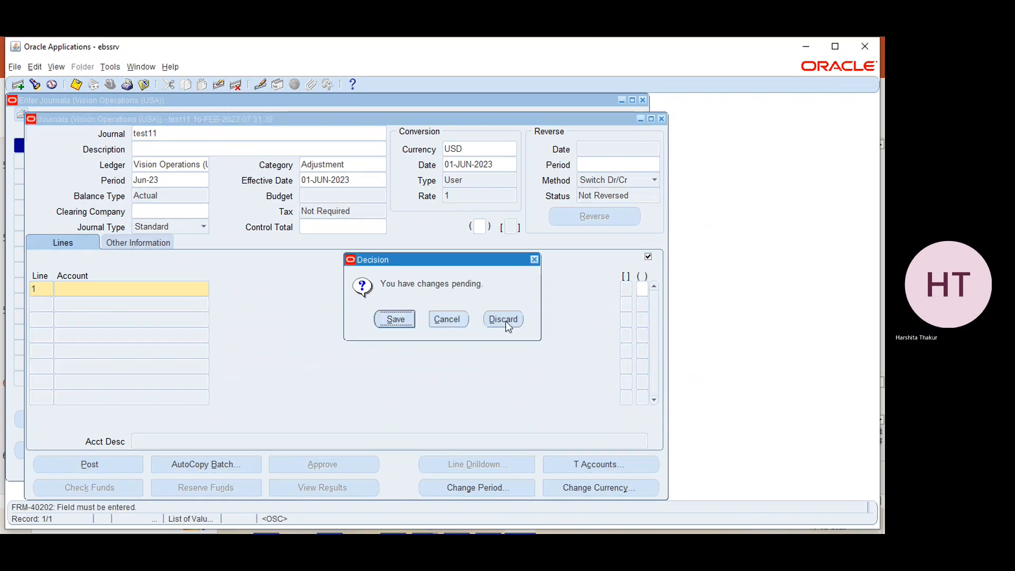
{"action": "left_click", "coordinate": [506, 320]}
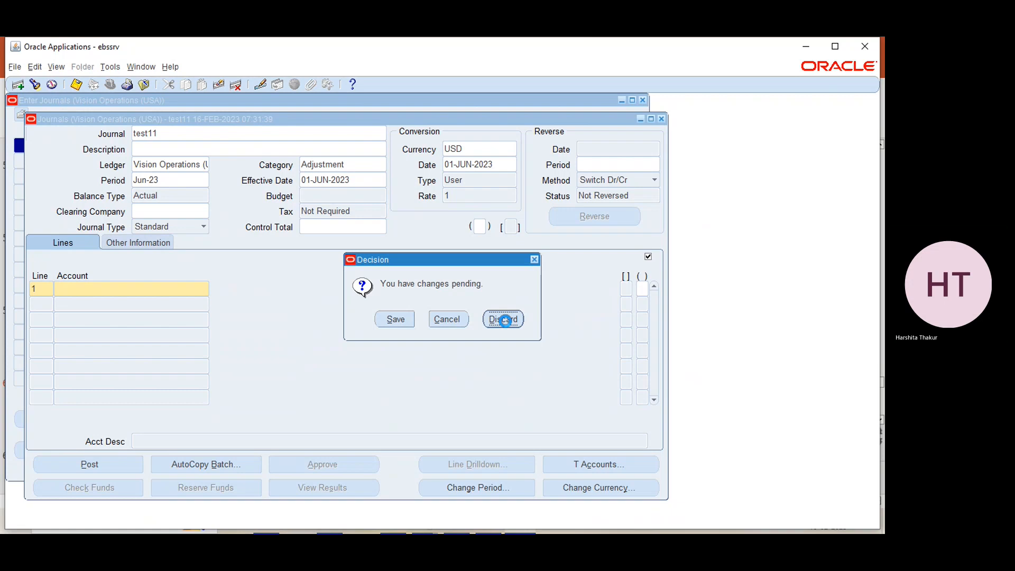